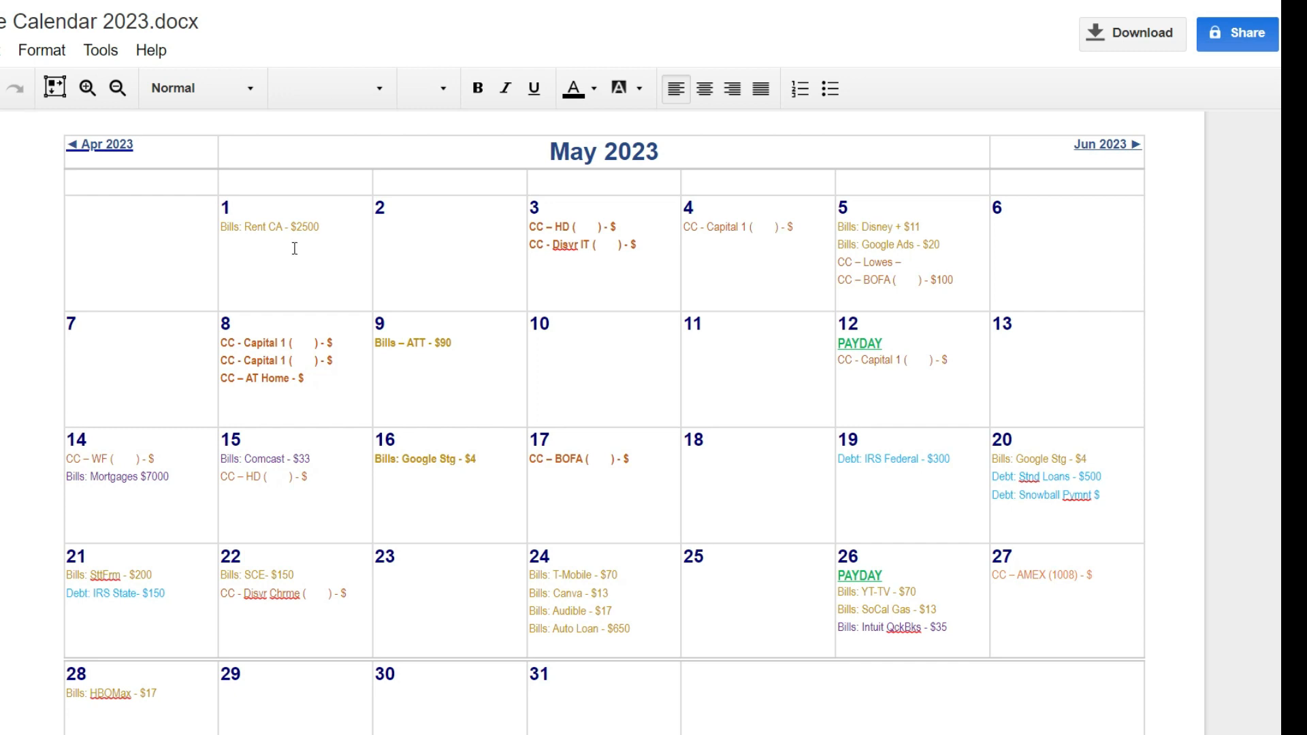
# Step: Change the Rent CA bill on May 1 in the finance calendar to $2600
pyautogui.click(303, 223)
pyautogui.press('BackSpace')
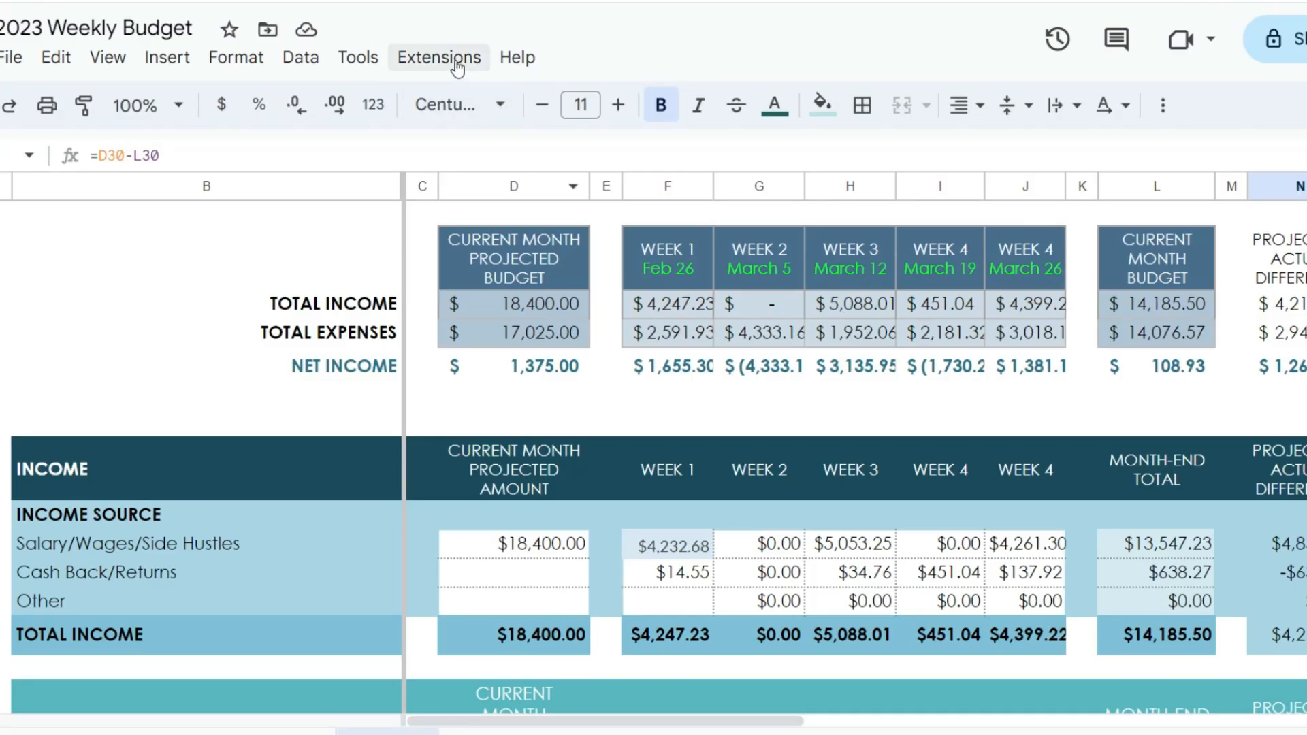
# Step: Switch to the 2023 Weekly Budget spreadsheet and examine its summary, income and expense sections at a reduced page zoom
pyautogui.scroll(-10, 749, 336)
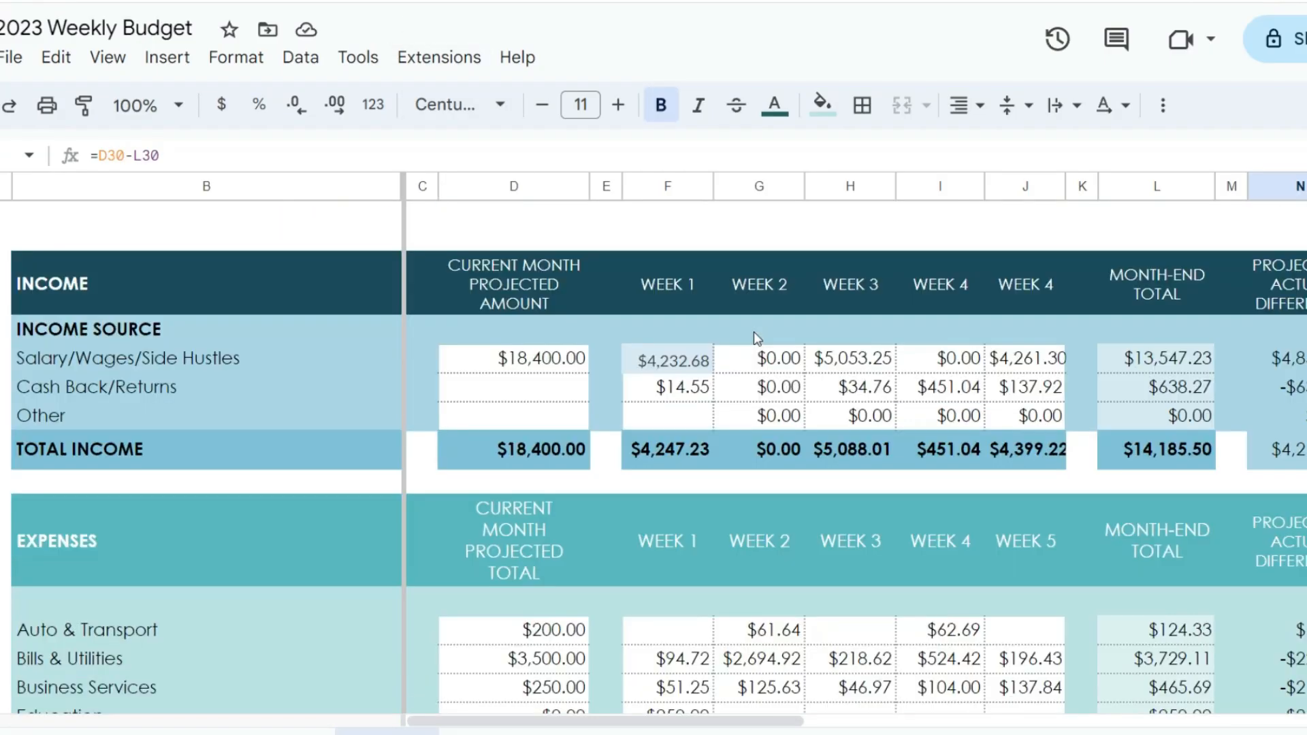
pyautogui.scroll(10, 756, 331)
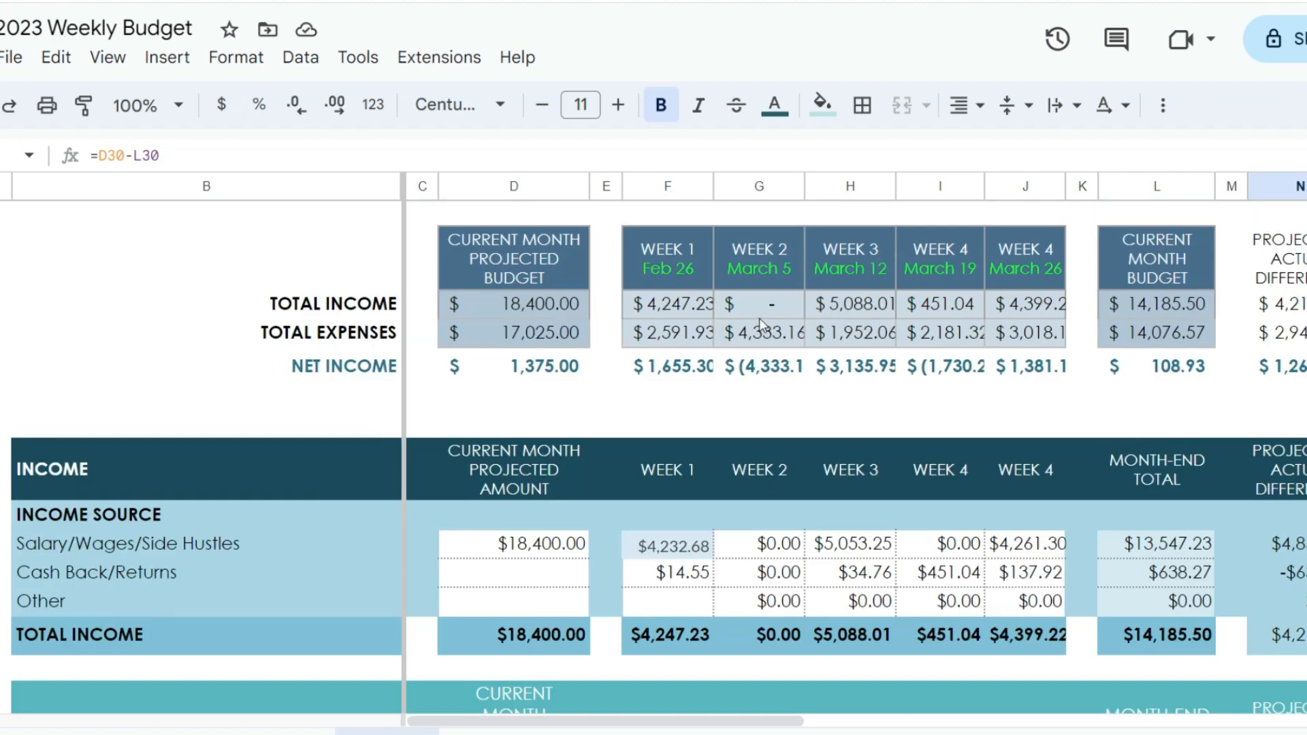
pyautogui.scroll(-1, 761, 324)
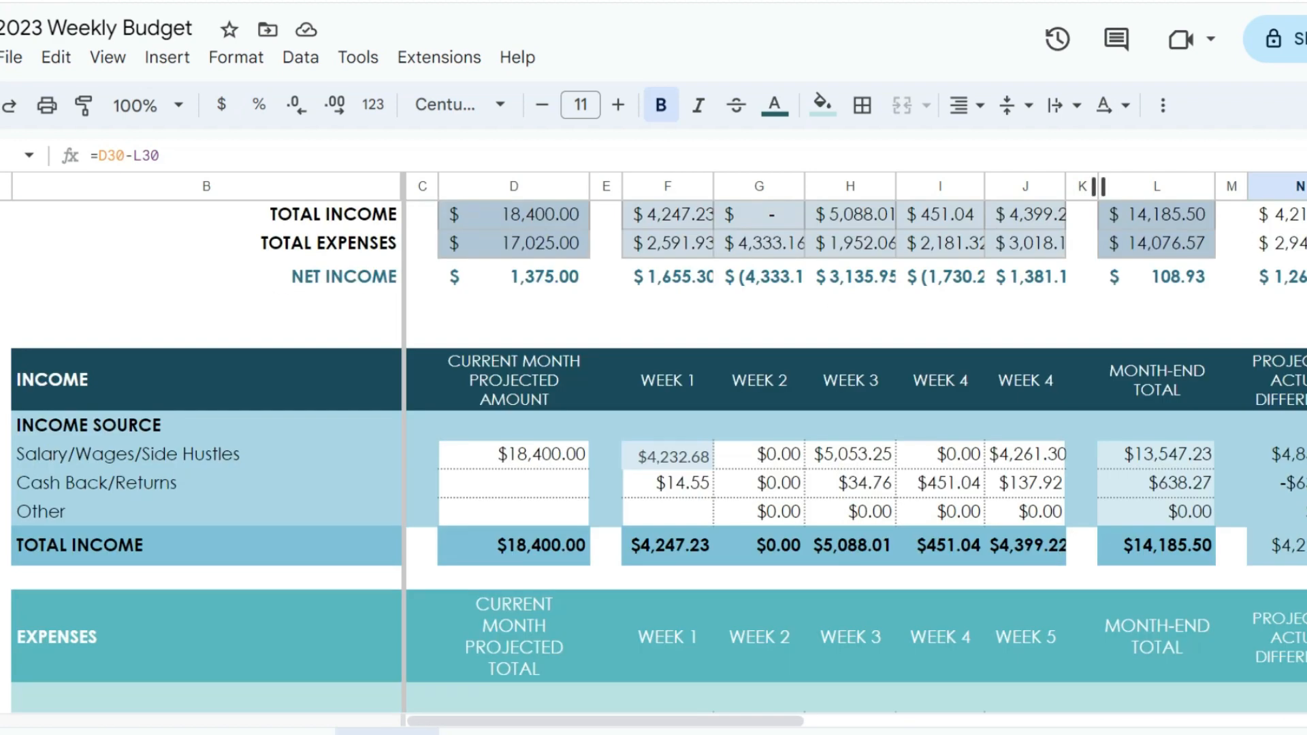
pyautogui.hotkey('alt', 'f')
pyautogui.hotkey('ctrl', '-')
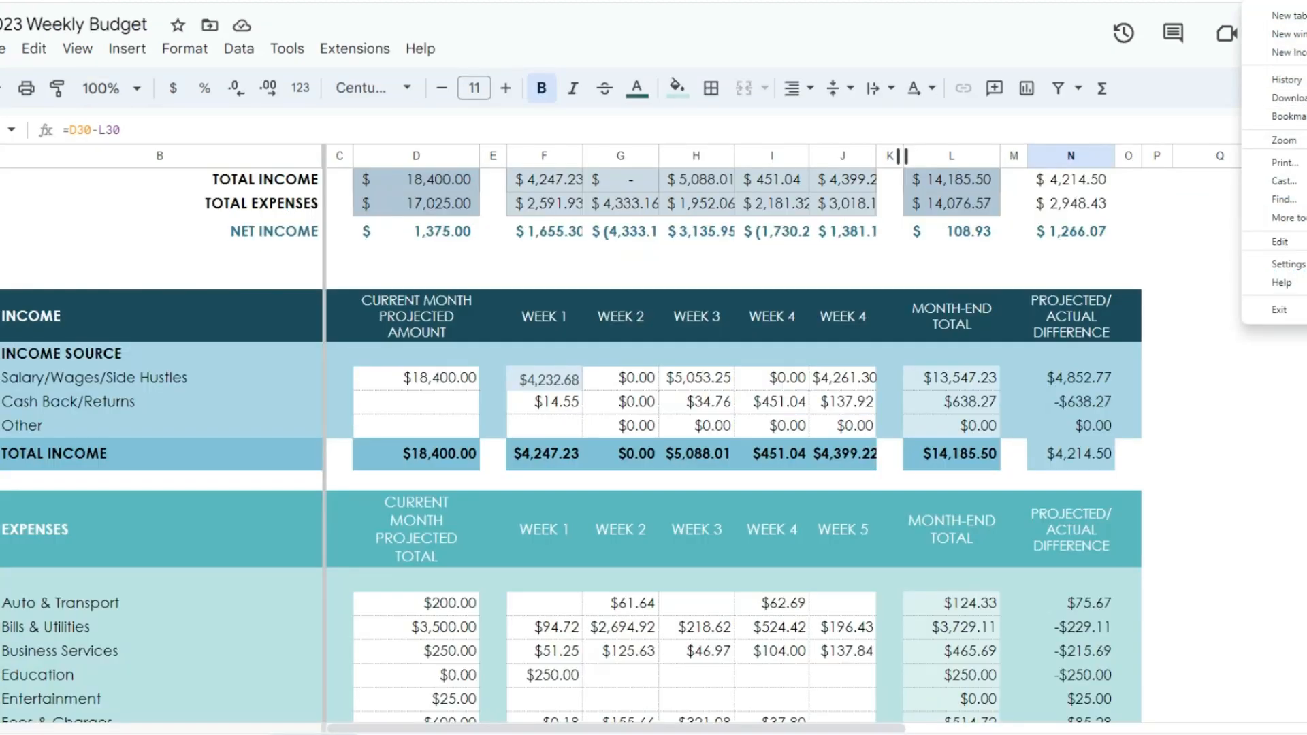
pyautogui.hotkey('ctrl', '-')
pyautogui.hotkey('ctrl', '-')
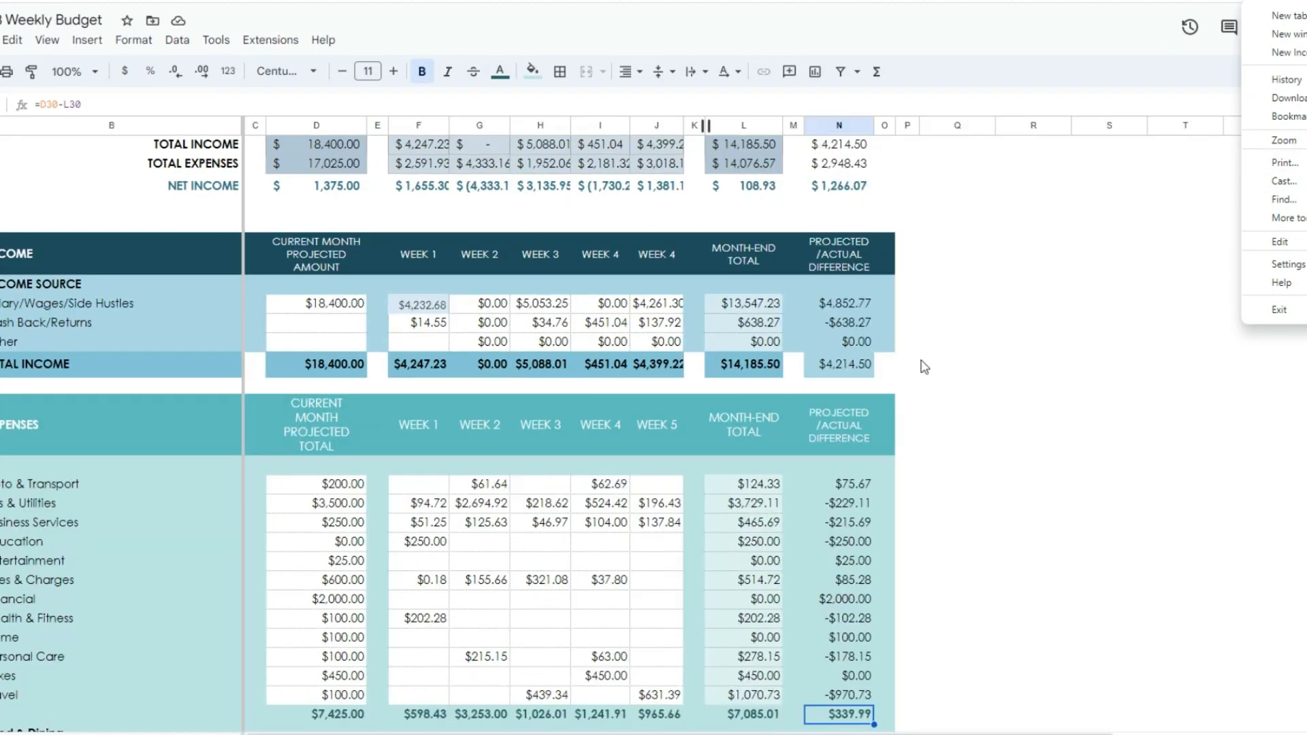
pyautogui.press('Escape')
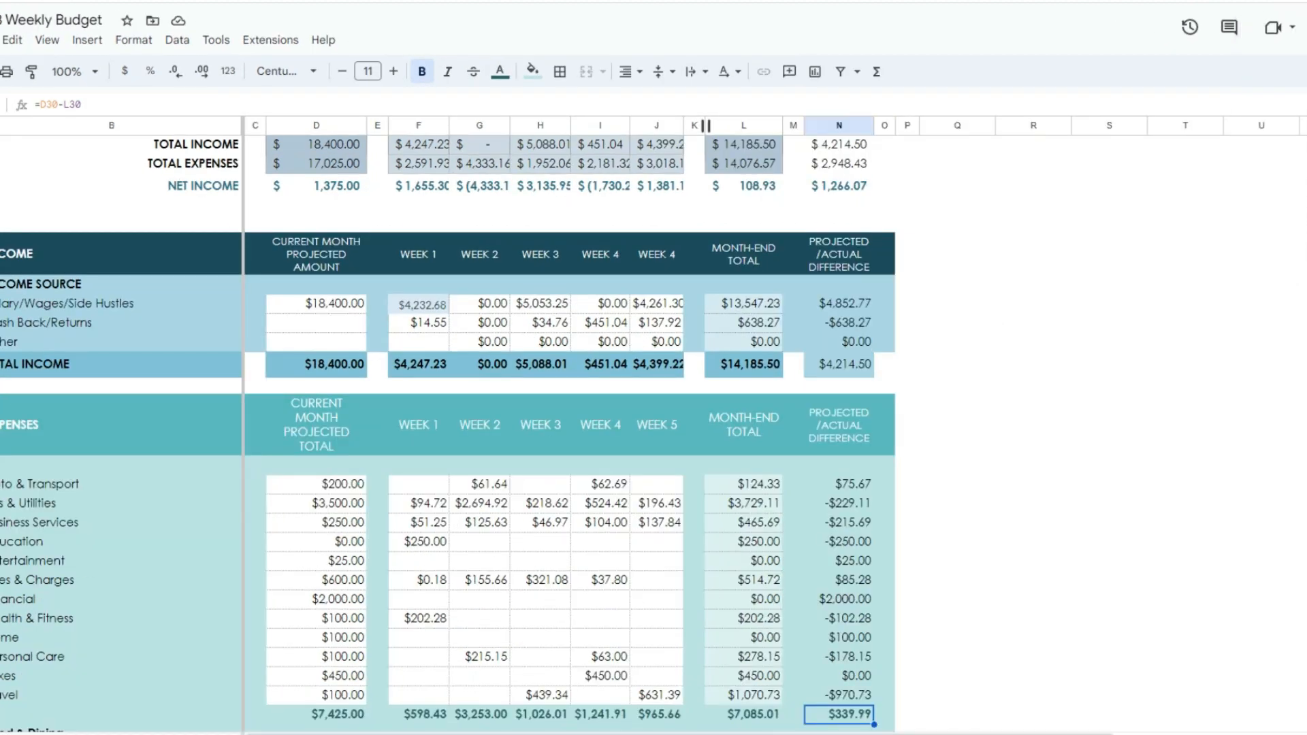
# Step: Duplicate the current month's budget sheet and rename the copy
pyautogui.rightClick(253, 733)
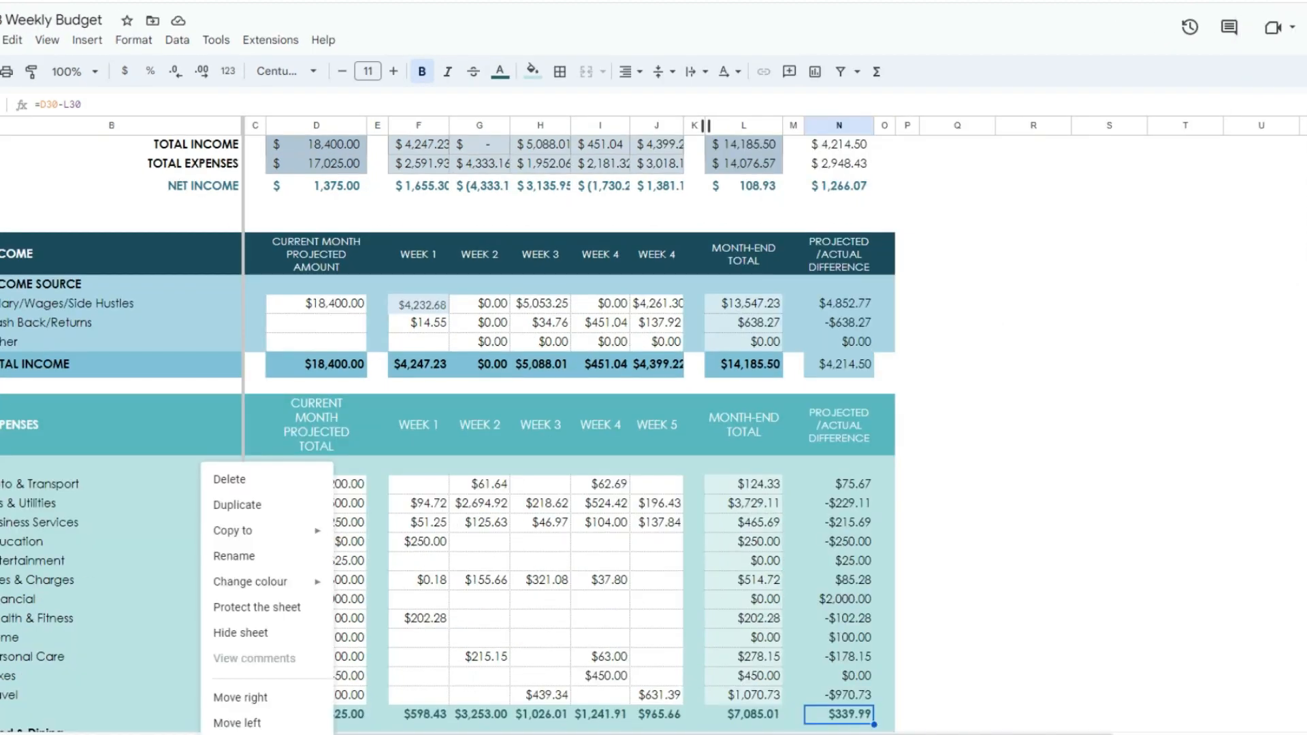
pyautogui.click(287, 511)
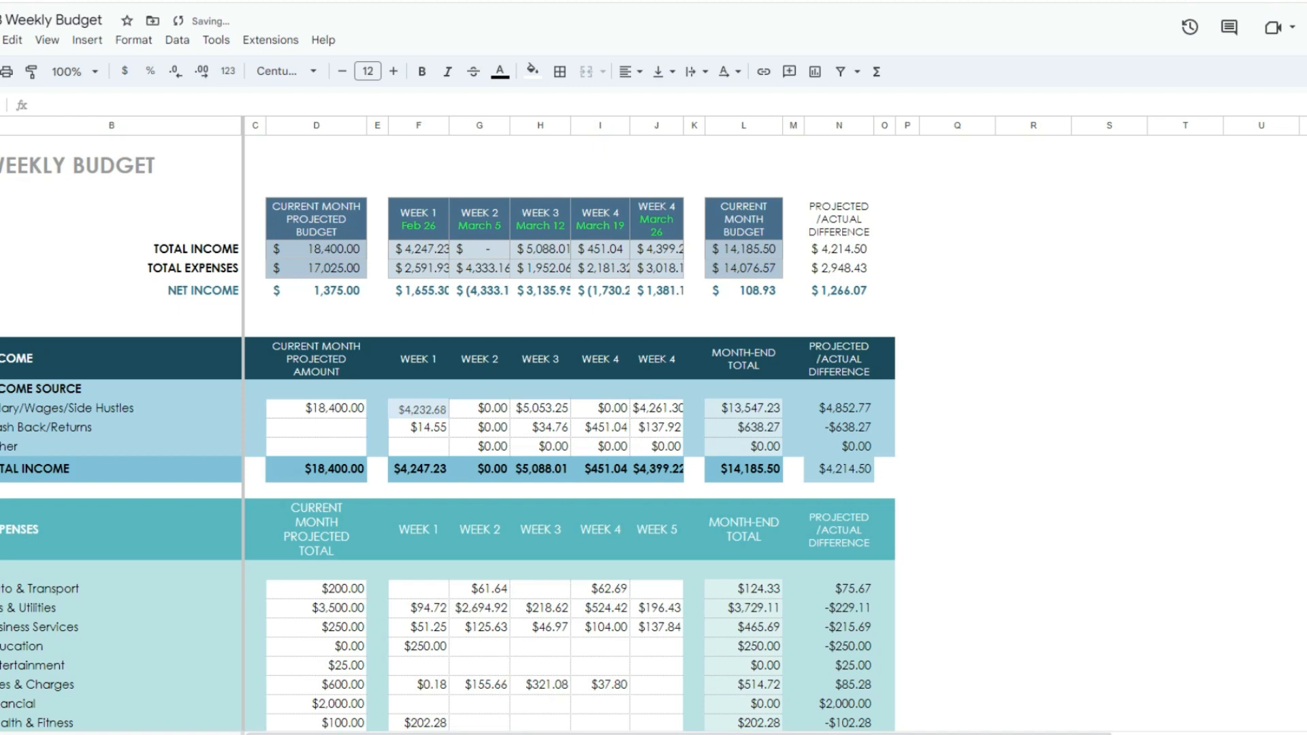
pyautogui.rightClick(473, 734)
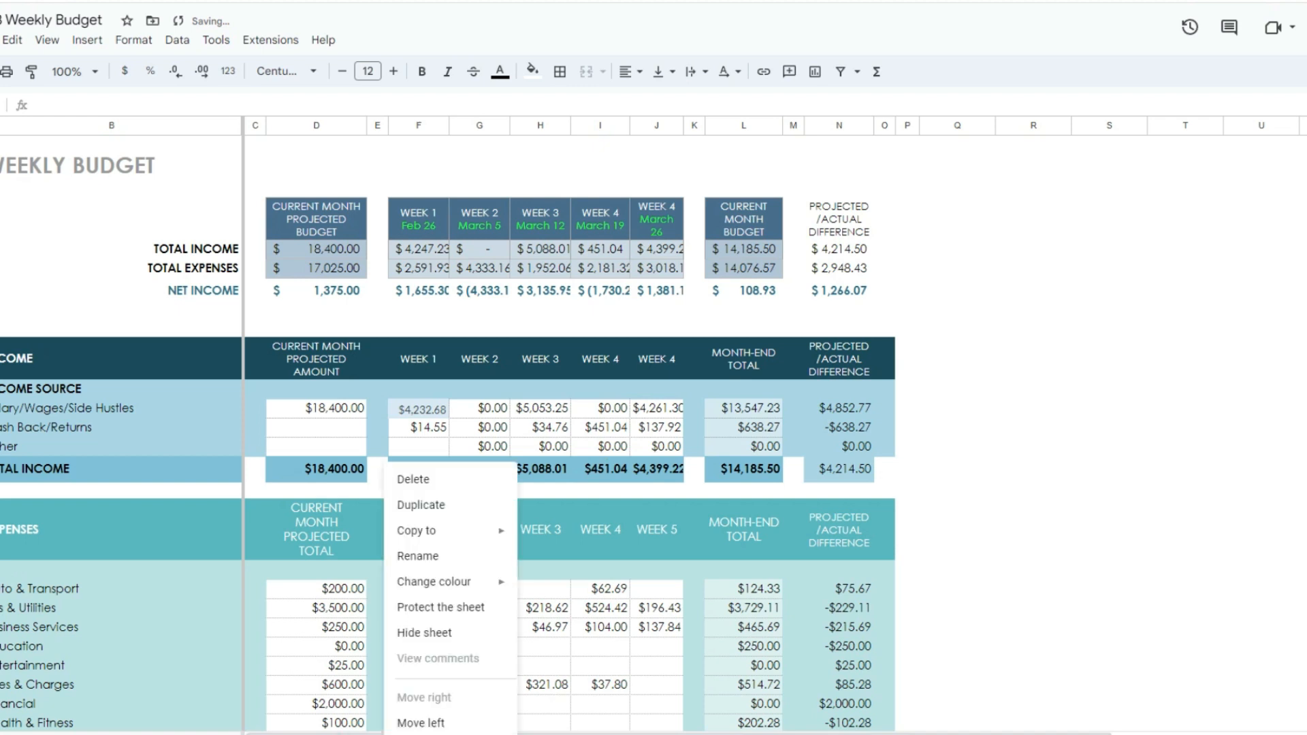
pyautogui.click(465, 553)
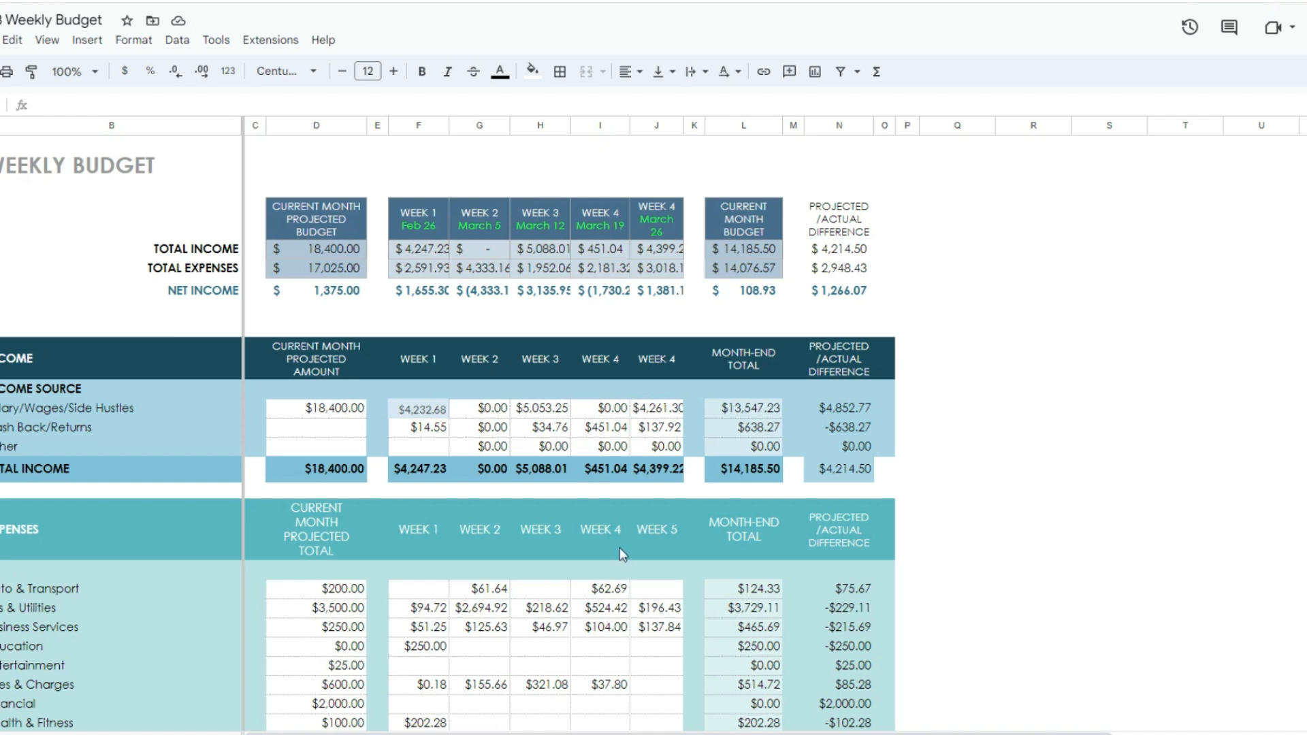
pyautogui.click(1165, 384)
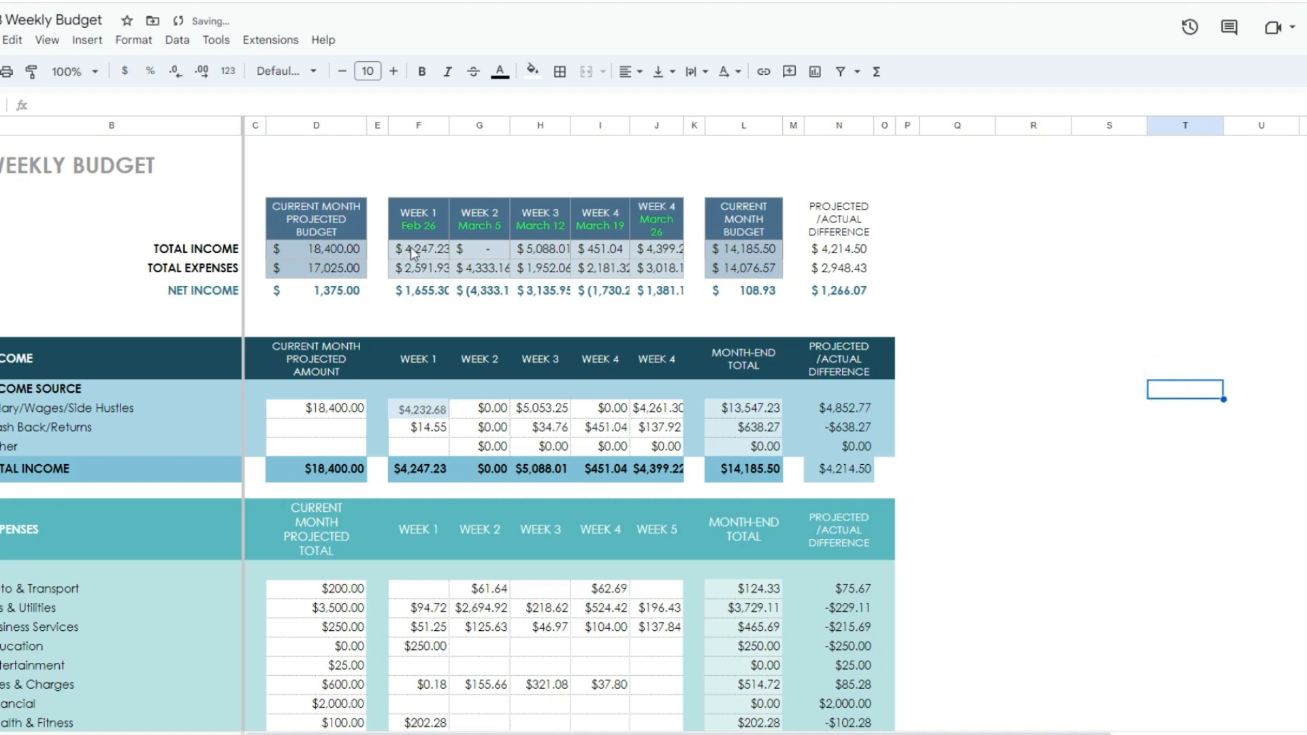
# Step: Clear the weekly total income and expense cells in the summary and all weekly income source entries
pyautogui.moveTo(408, 249); pyautogui.dragTo(681, 277)
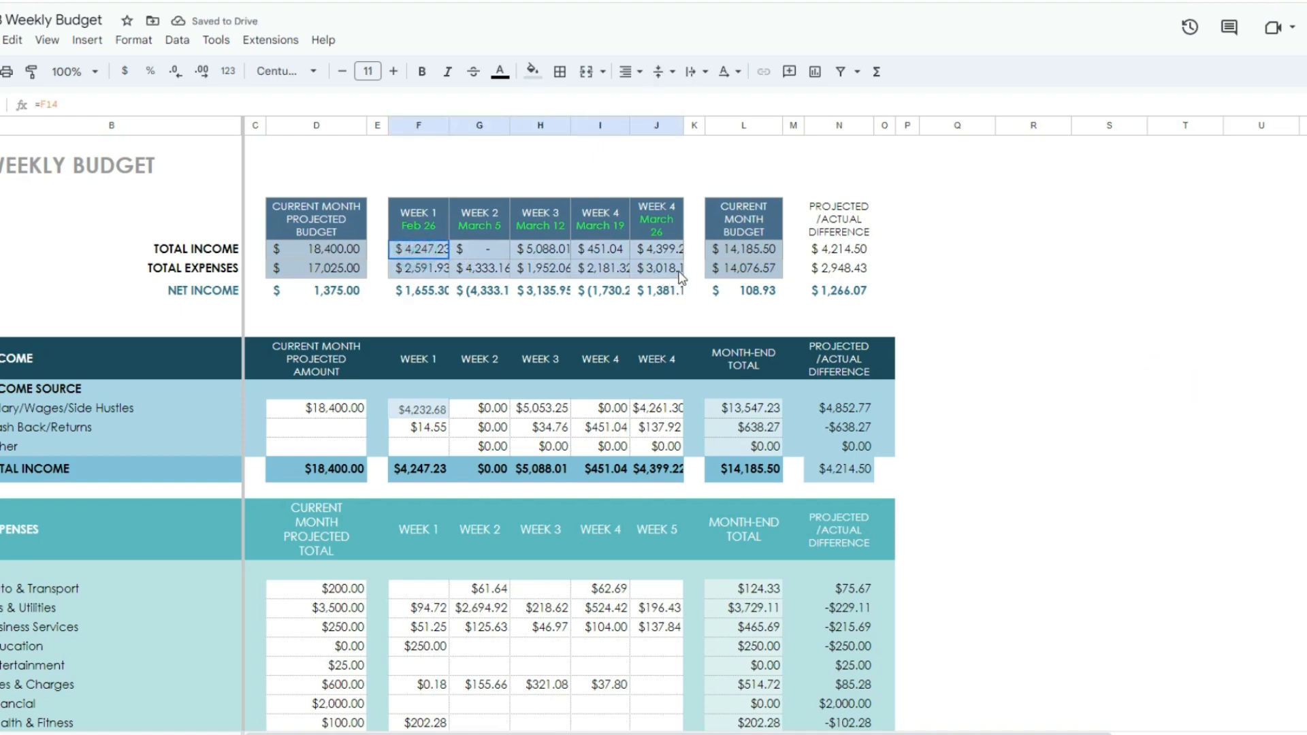
pyautogui.press('Delete')
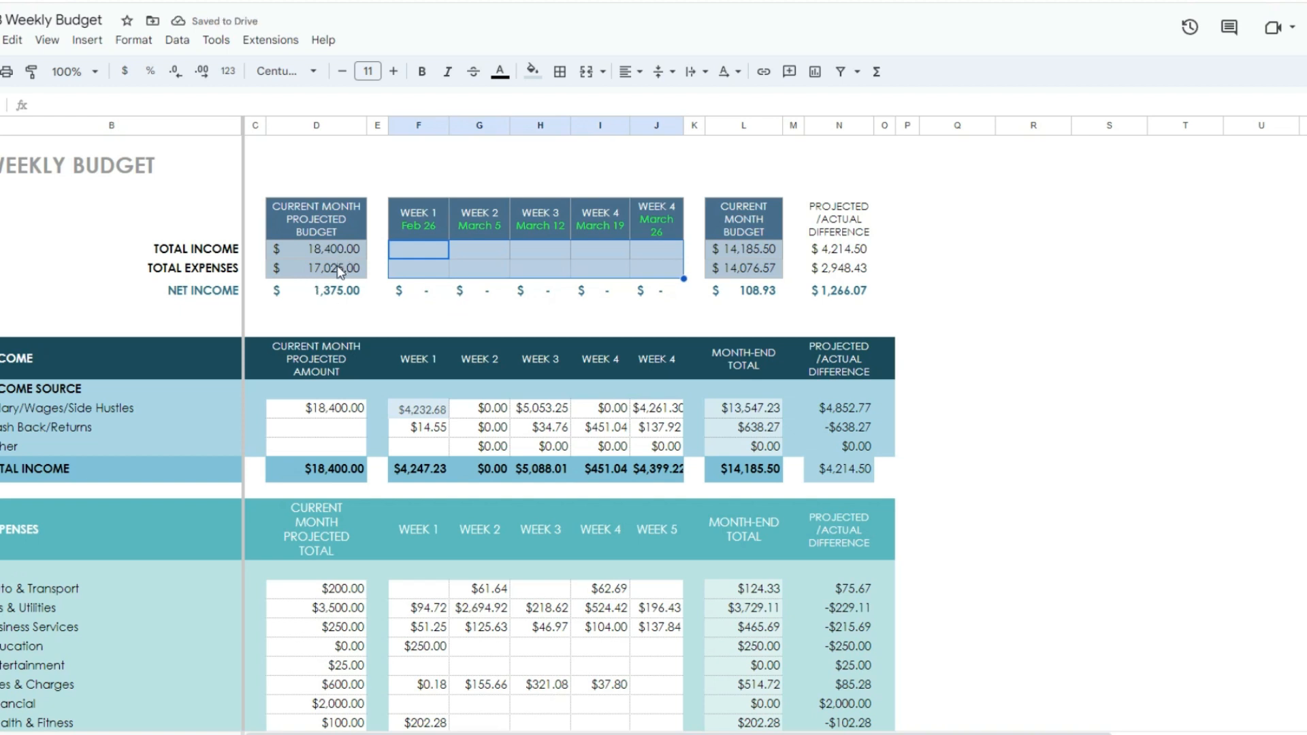
pyautogui.click(424, 410)
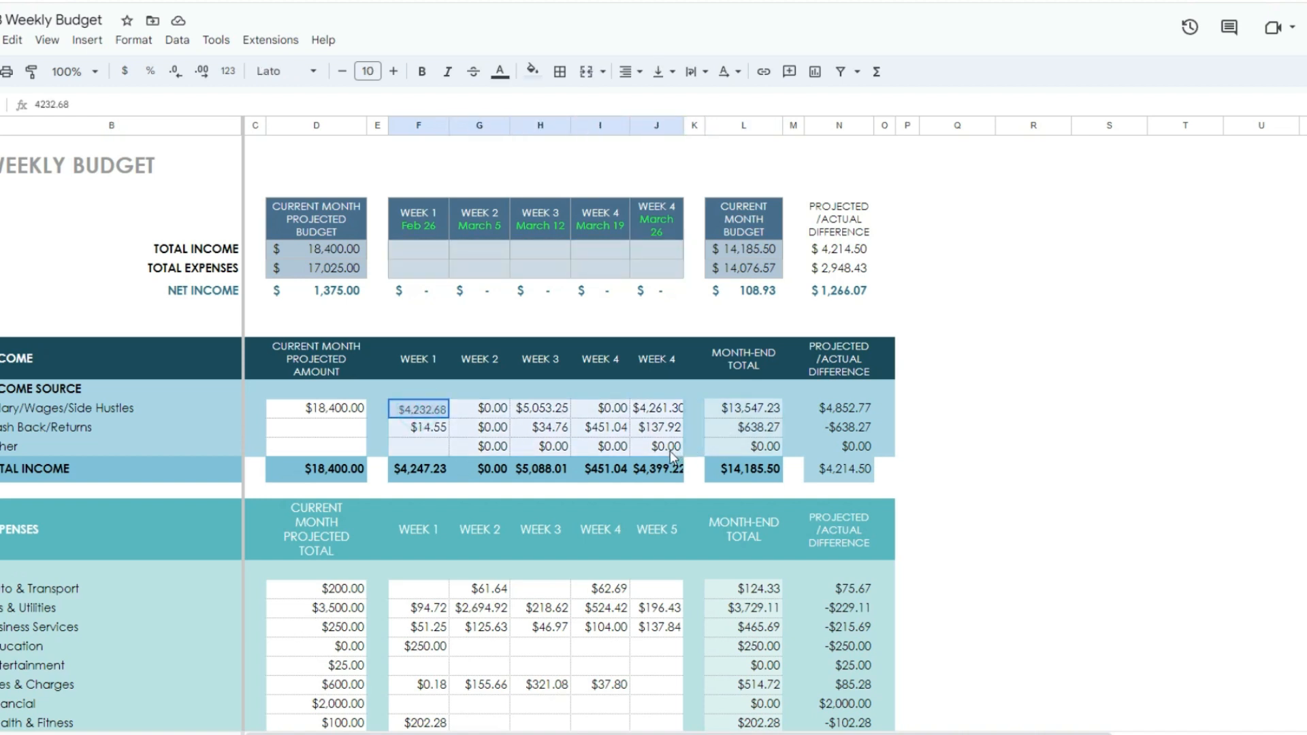
pyautogui.keyDown('shift'); pyautogui.click(675, 450); pyautogui.keyUp('shift')
pyautogui.press('Delete')
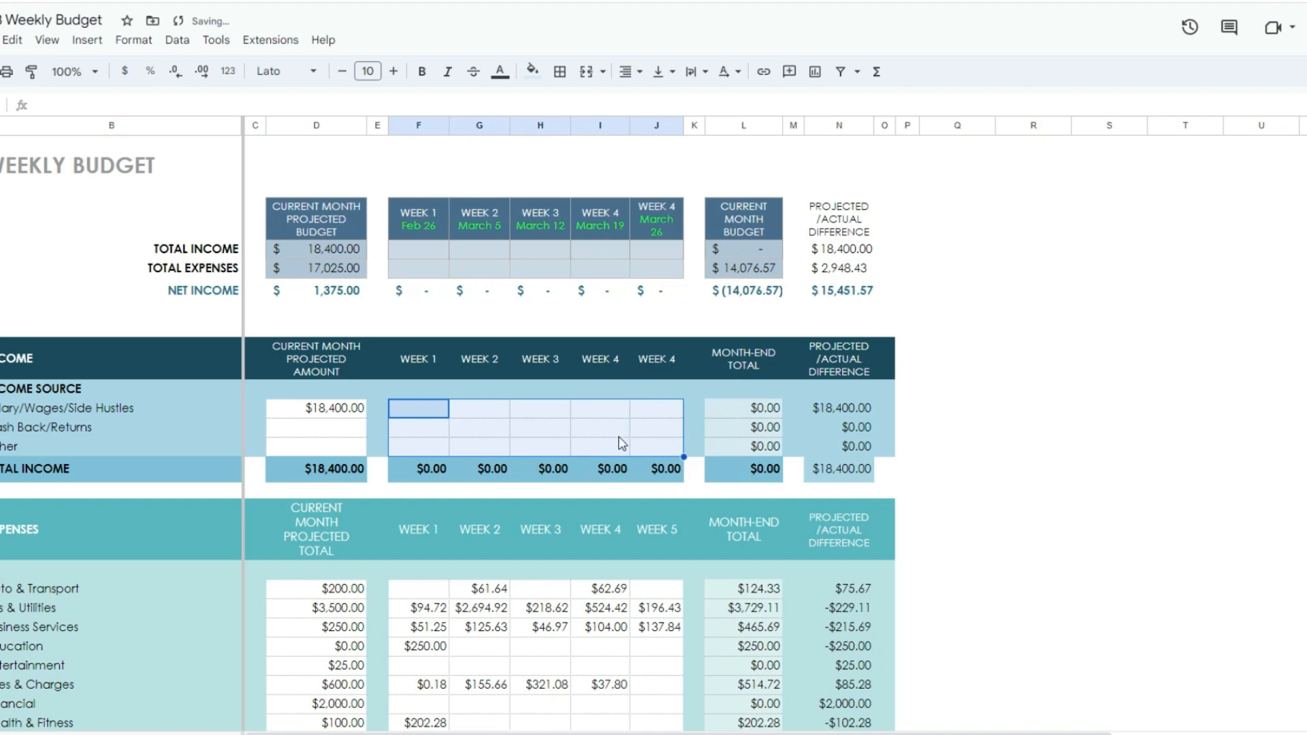
# Step: Clear the weekly expense amounts from Auto & Transport through Travel and the amounts under Food & Dining
pyautogui.scroll(-3, 618, 443)
pyautogui.moveTo(422, 484); pyautogui.dragTo(673, 710)
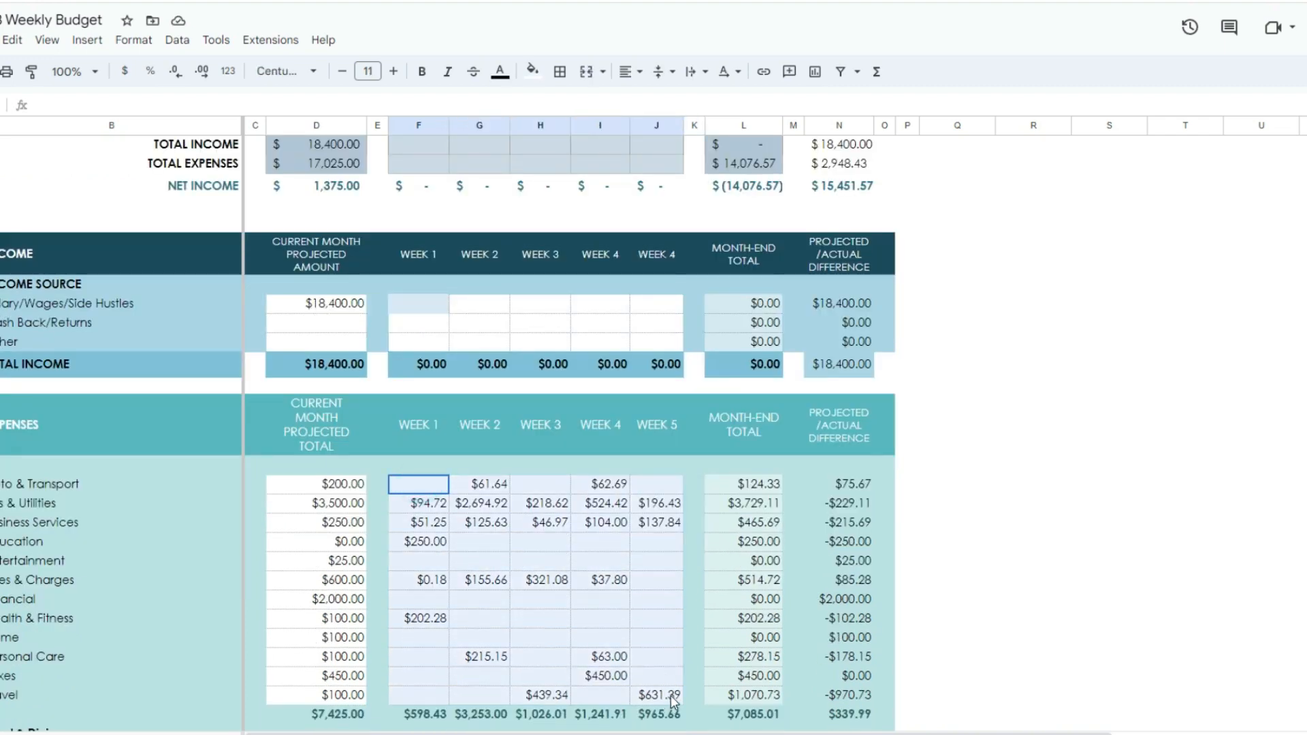
pyautogui.press('Delete')
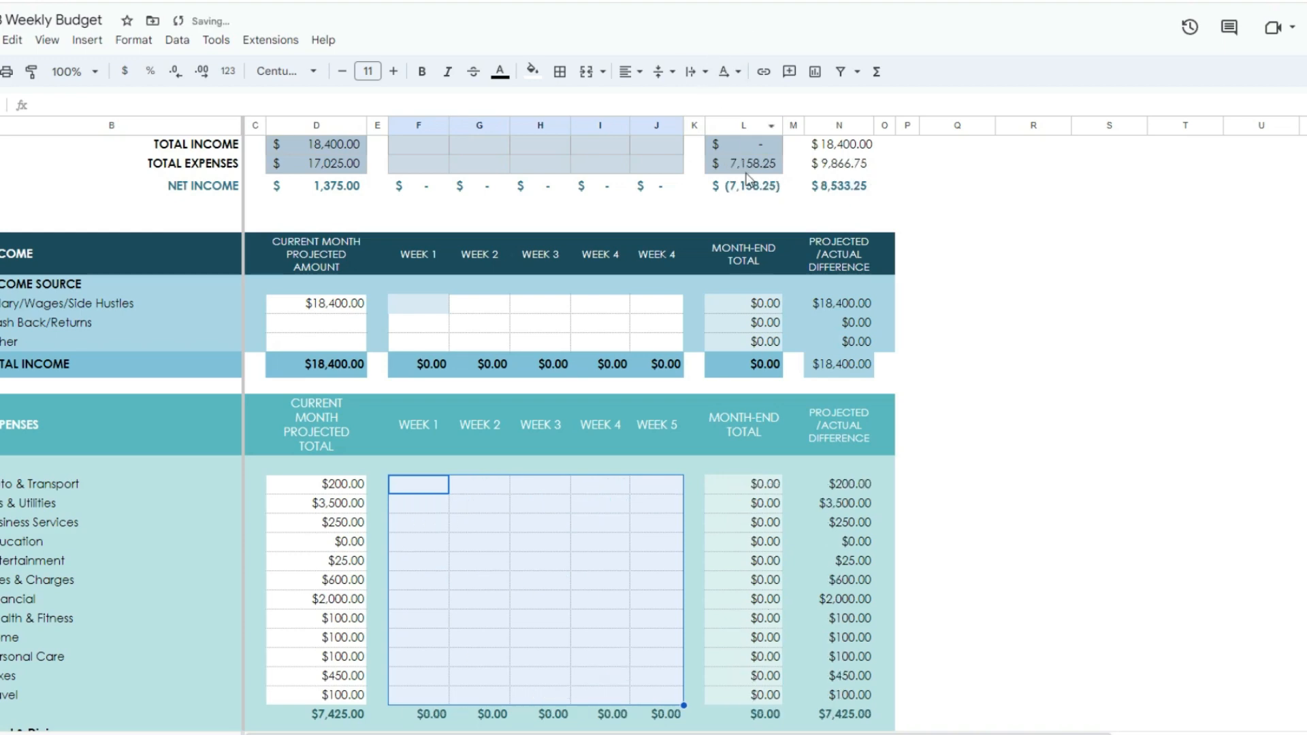
pyautogui.scroll(-5, 749, 534)
pyautogui.moveTo(420, 438); pyautogui.dragTo(693, 427)
pyautogui.press('Delete')
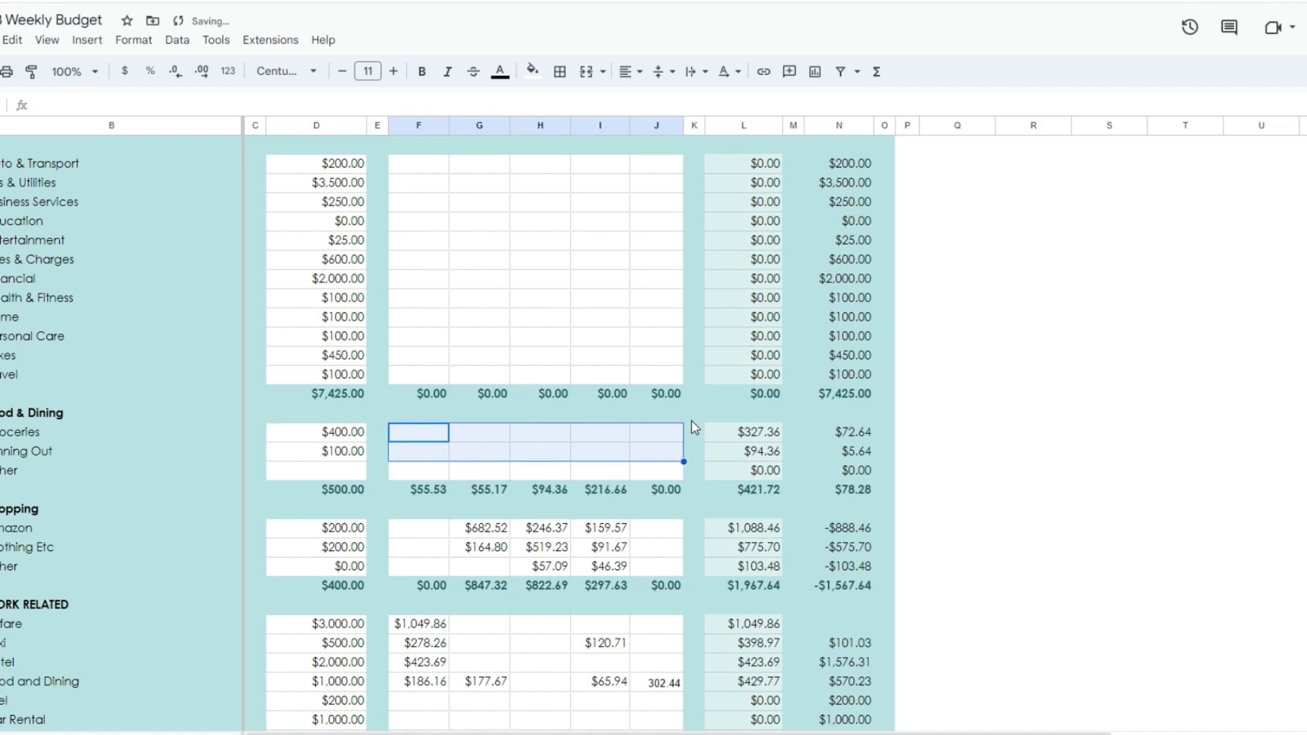
# Step: Clear the weekly amounts in all three rows of the Shopping category
pyautogui.scroll(-2, 528, 416)
pyautogui.moveTo(439, 433); pyautogui.dragTo(656, 433)
pyautogui.press('Delete')
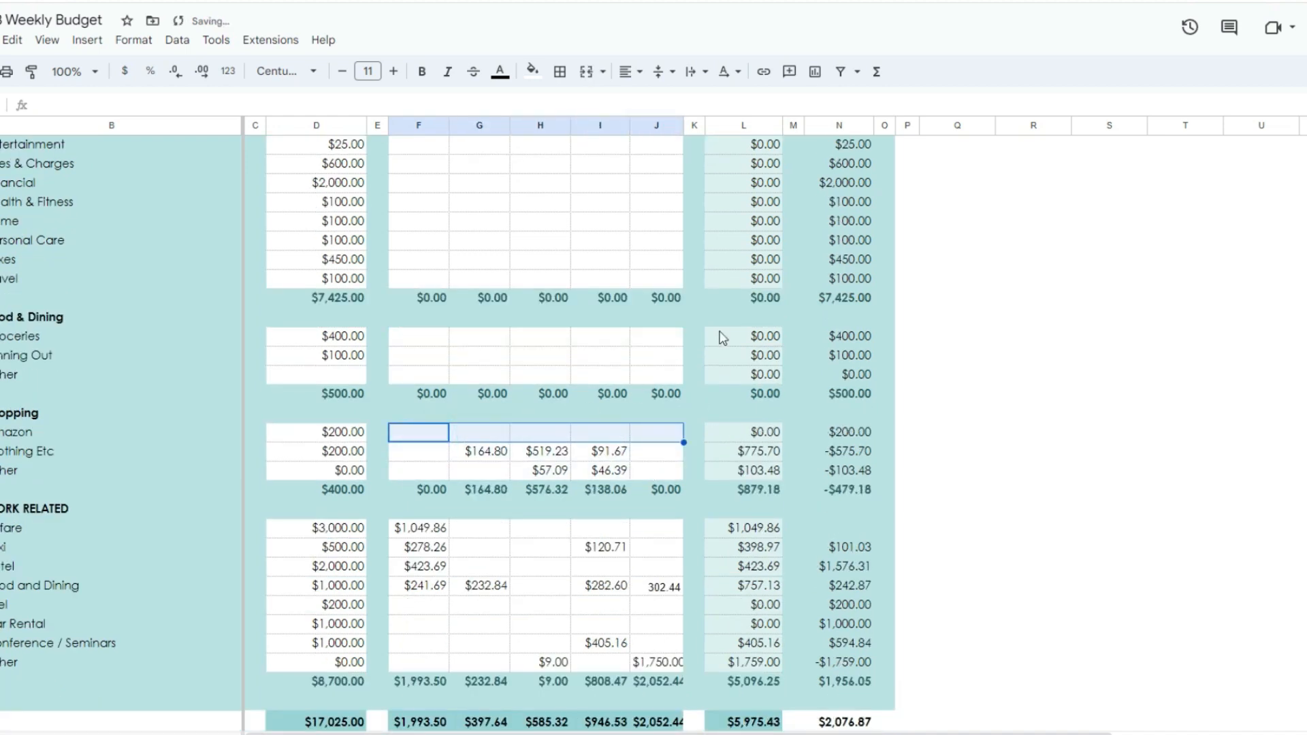
pyautogui.click(1057, 399)
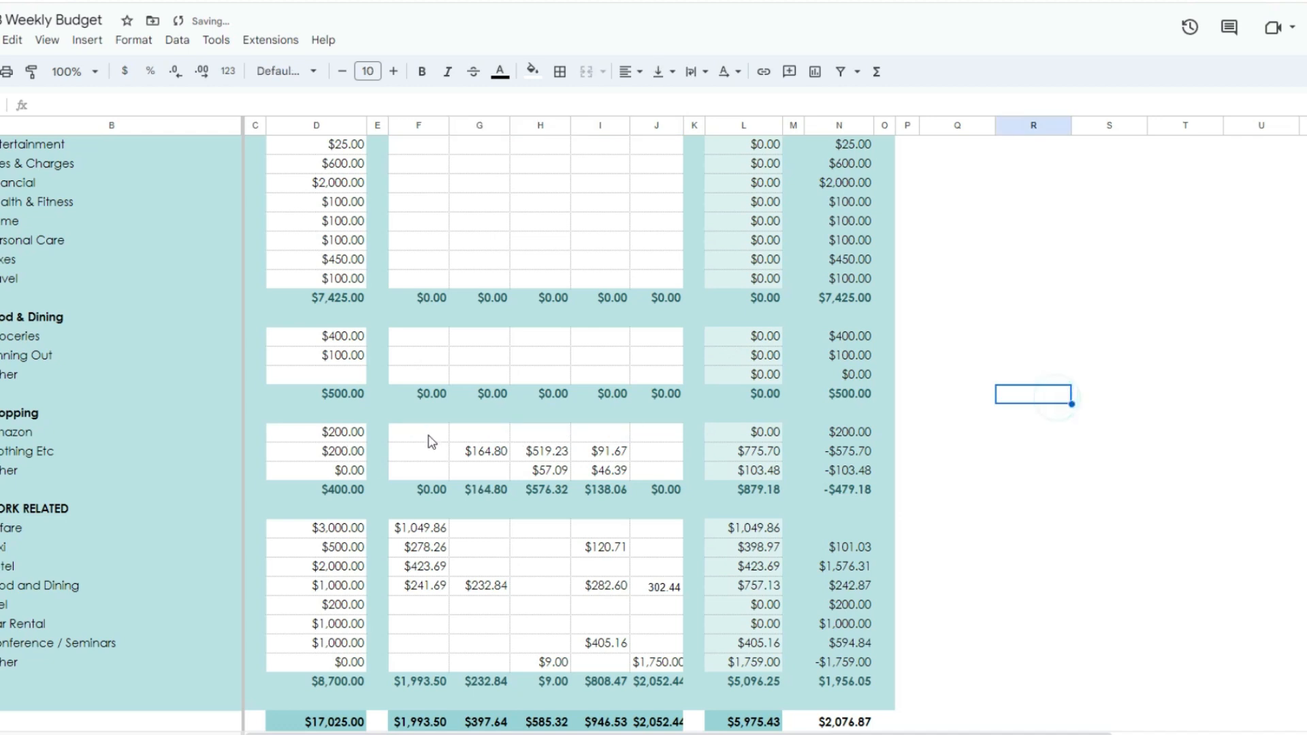
pyautogui.moveTo(428, 434); pyautogui.dragTo(663, 447)
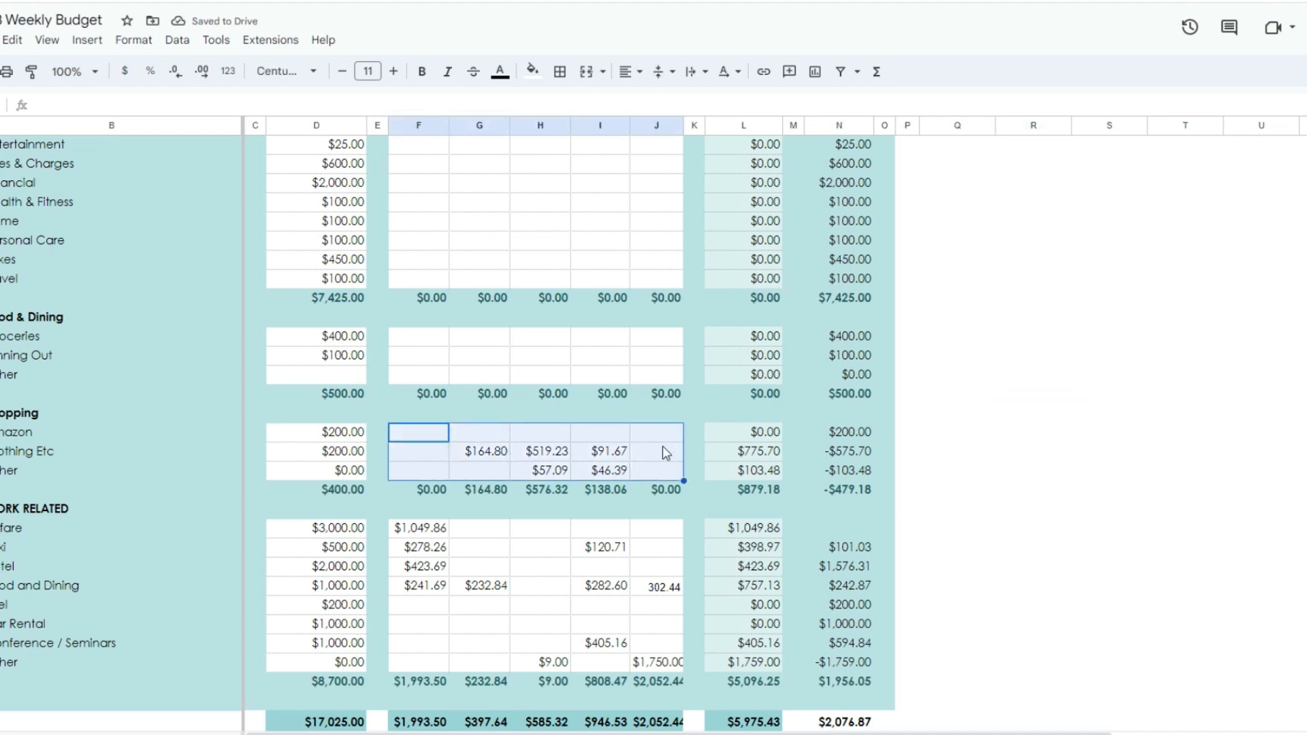
pyautogui.press('Delete')
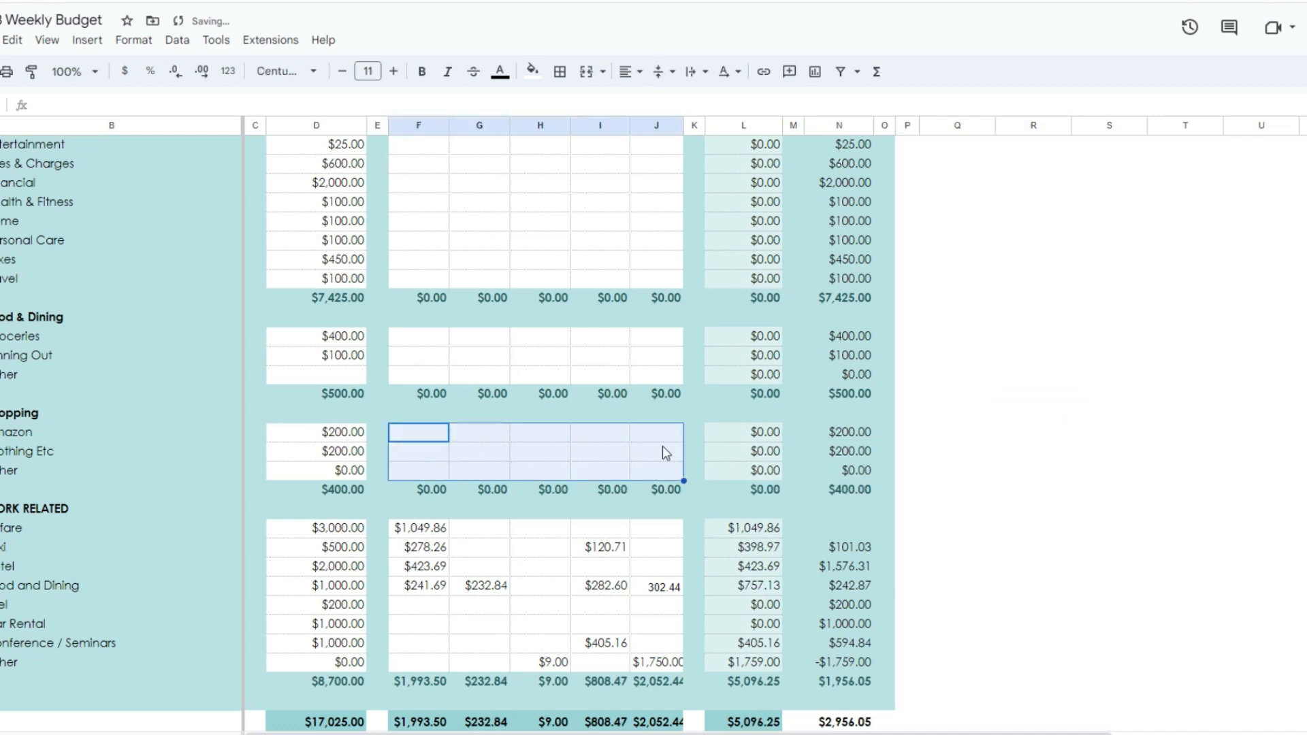
# Step: Clear all weekly amounts in the Work Related expense category
pyautogui.moveTo(409, 529); pyautogui.dragTo(678, 661)
pyautogui.press('Delete')
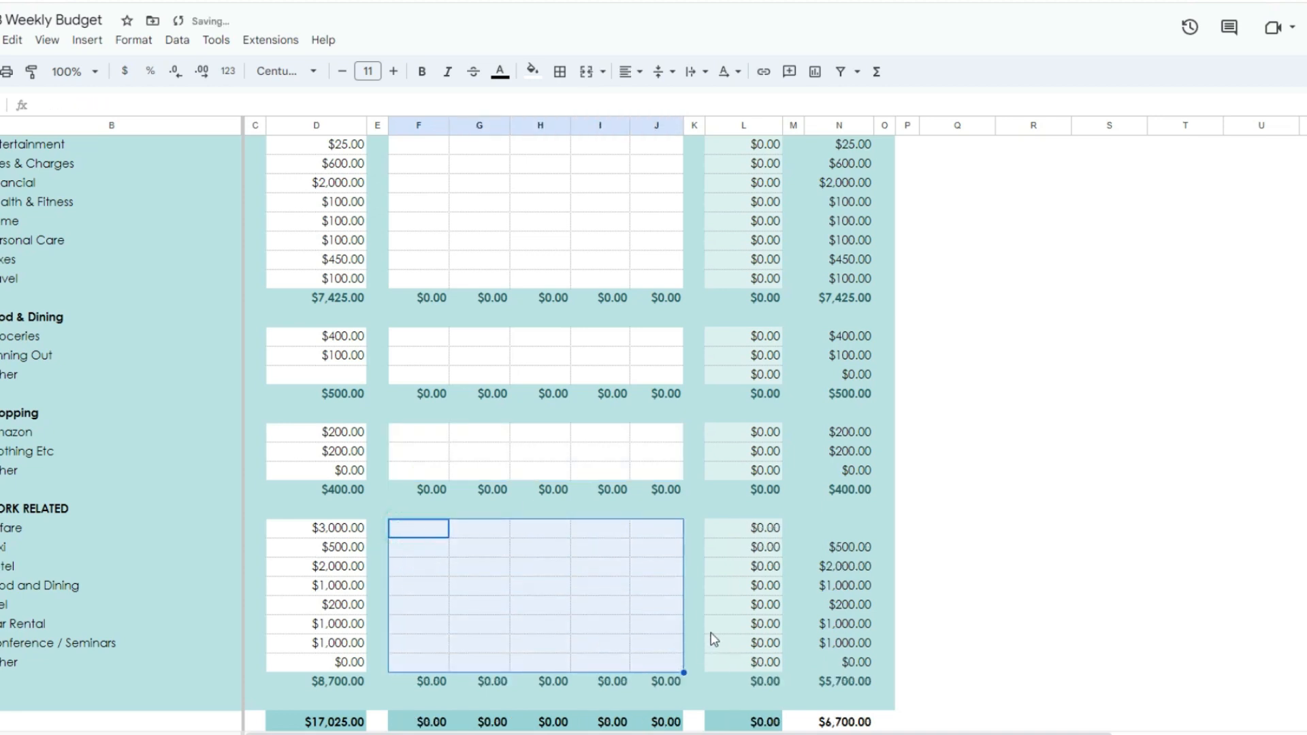
pyautogui.scroll(8, 986, 516)
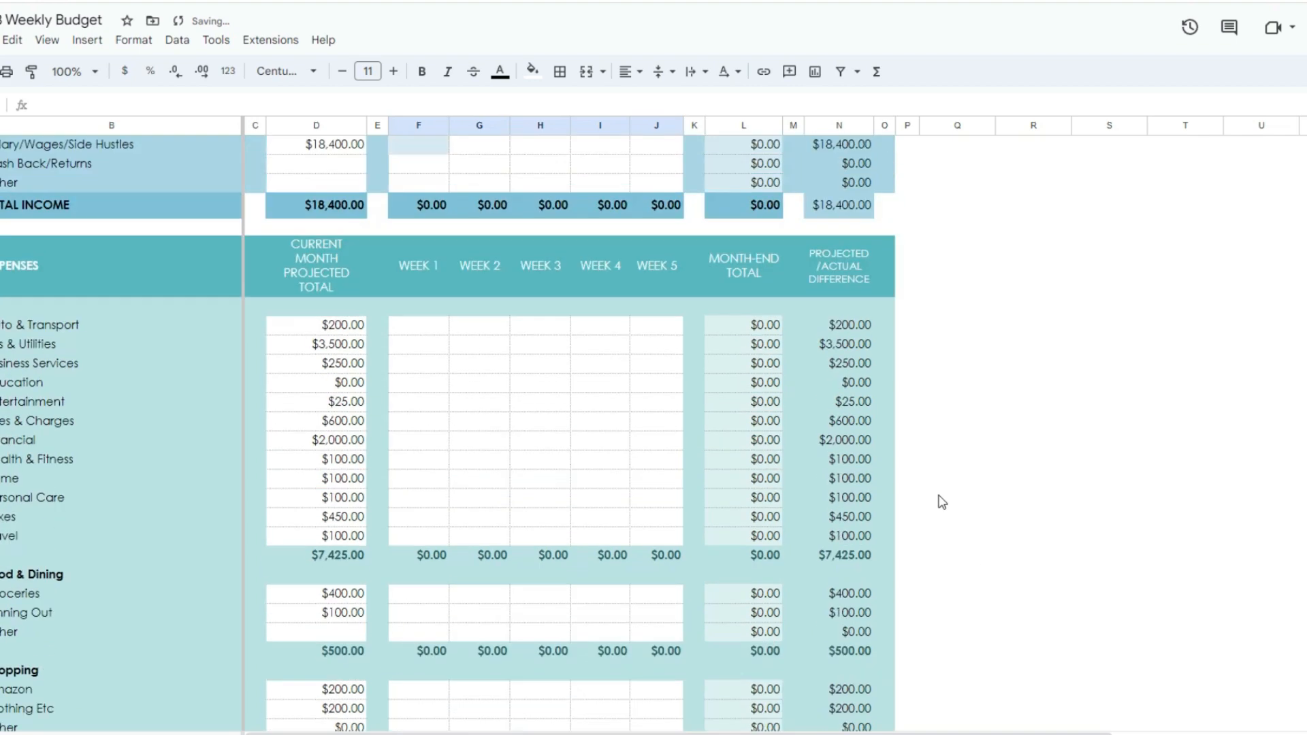
pyautogui.scroll(2, 1119, 589)
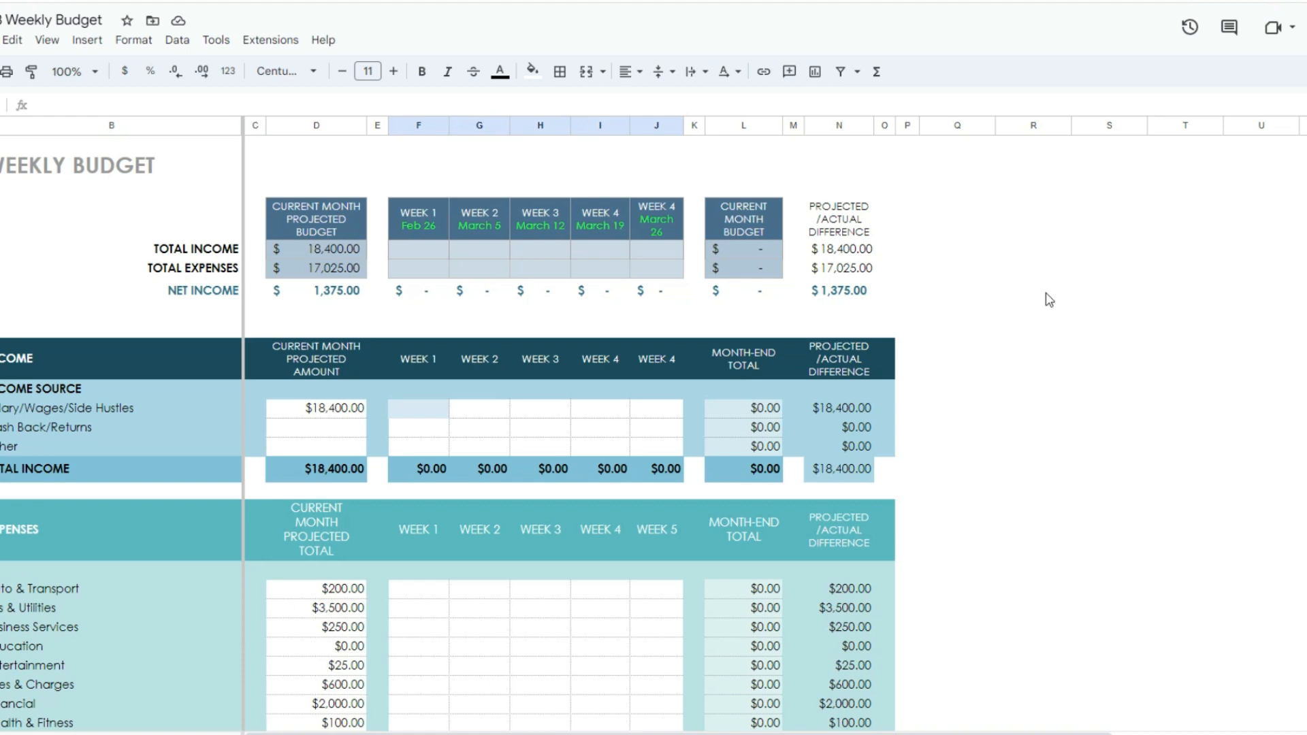
# Step: Set the Week 1 date in the summary header to March 30
pyautogui.scroll(-1, 919, 340)
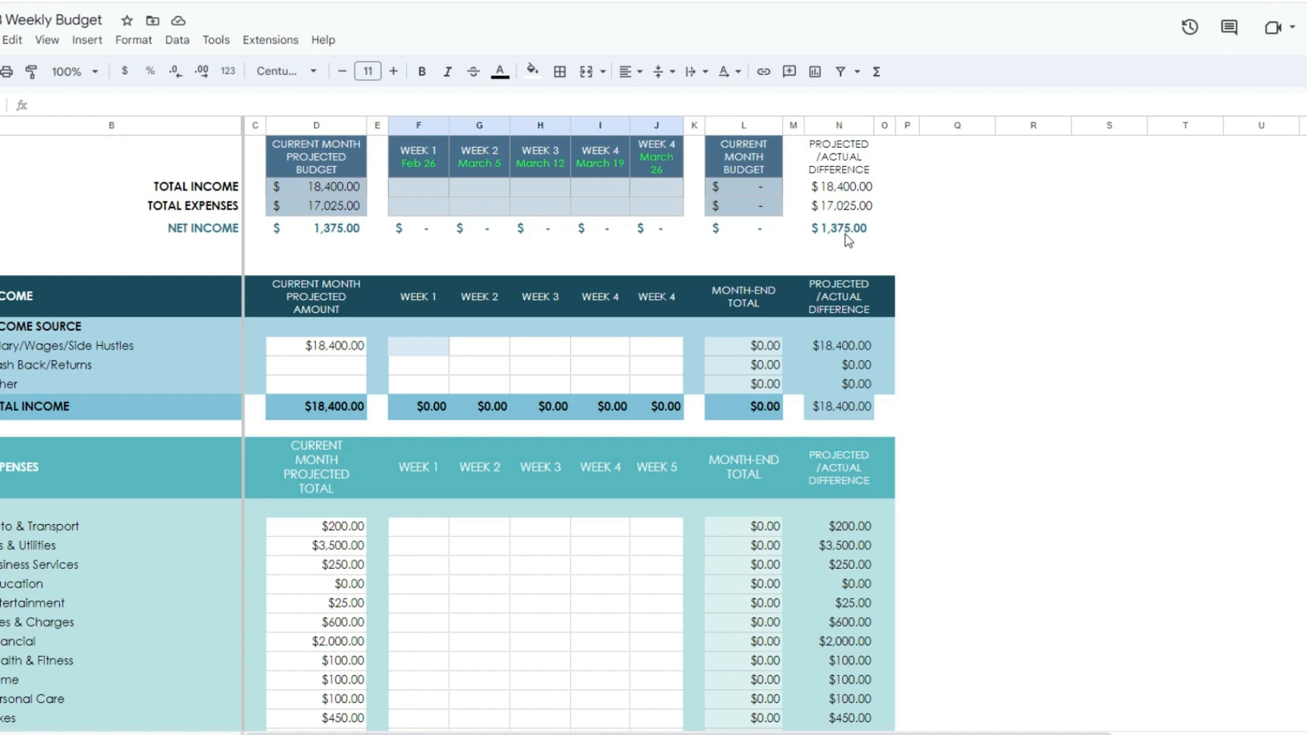
pyautogui.click(433, 166)
pyautogui.doubleClick(431, 166)
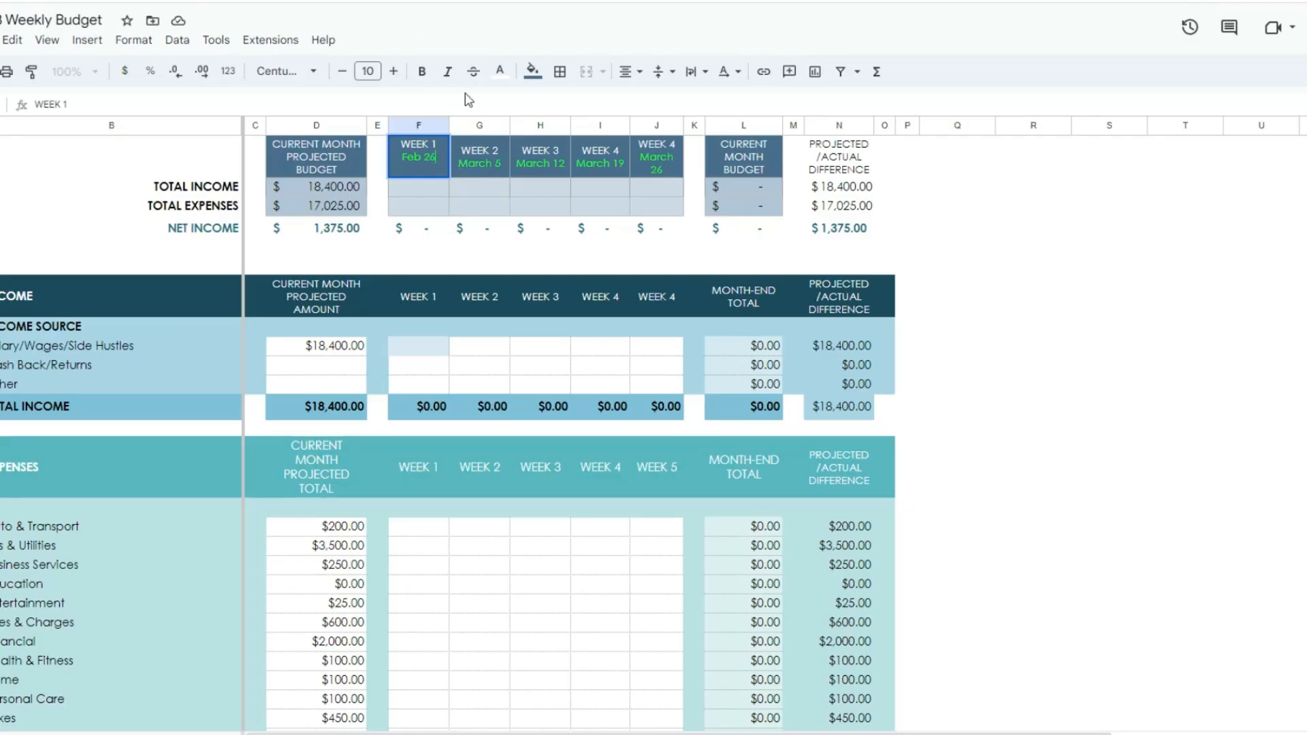
pyautogui.write('Feb')
pyautogui.press('BackSpace')
pyautogui.press('BackSpace')
pyautogui.write('March 30')
# Step: Correct the month of the Week 1 header date to April, keeping the day as 30
pyautogui.doubleClick(501, 161)
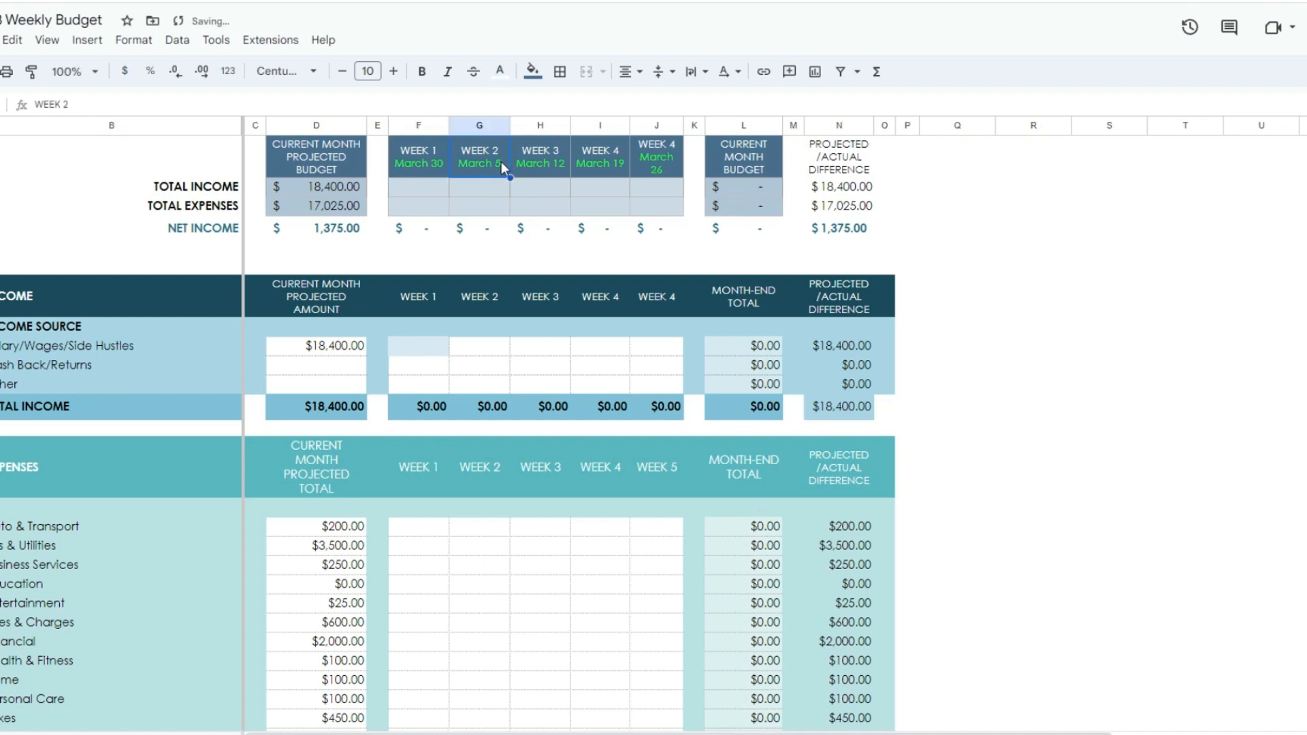
pyautogui.click(423, 163)
pyautogui.doubleClick(425, 163)
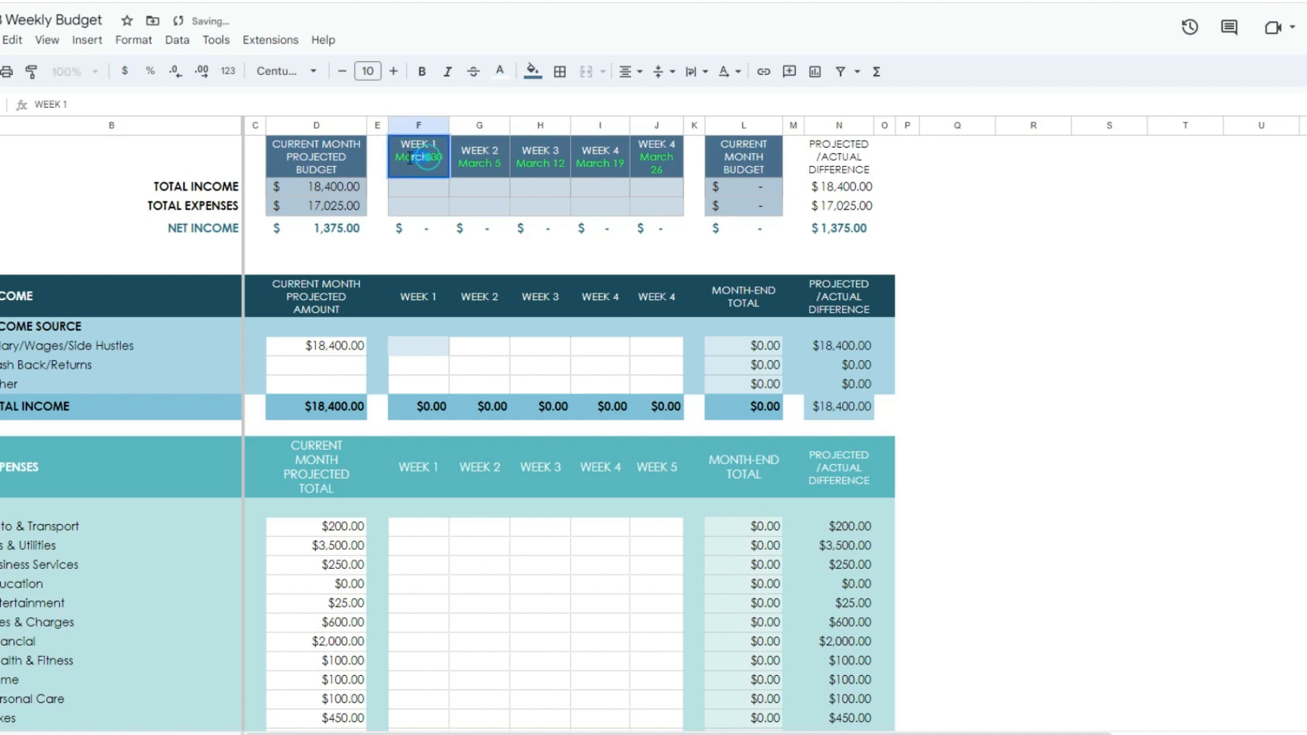
pyautogui.doubleClick(412, 162)
pyautogui.write('A')
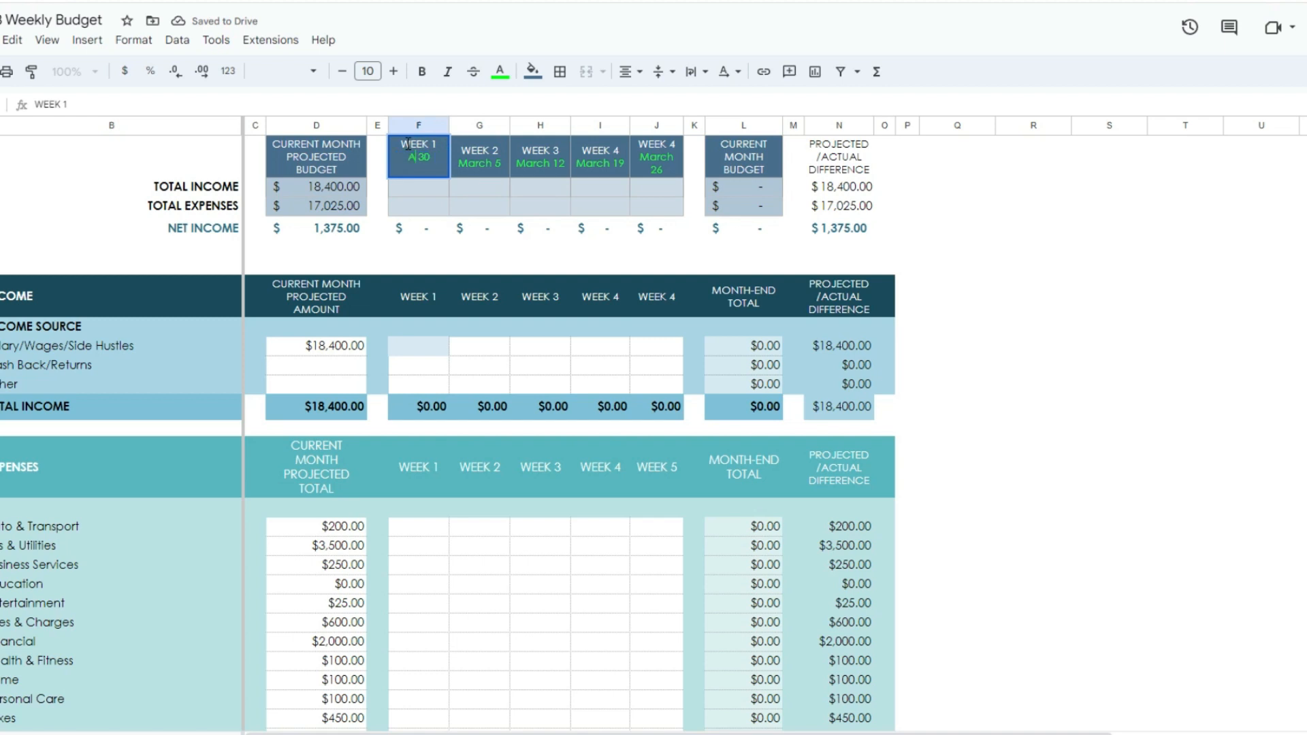
pyautogui.write('pril')
# Step: Set the Week 2 date in the summary header to May 7
pyautogui.doubleClick(494, 167)
pyautogui.click(489, 161)
pyautogui.doubleClick(482, 160)
pyautogui.write('May')
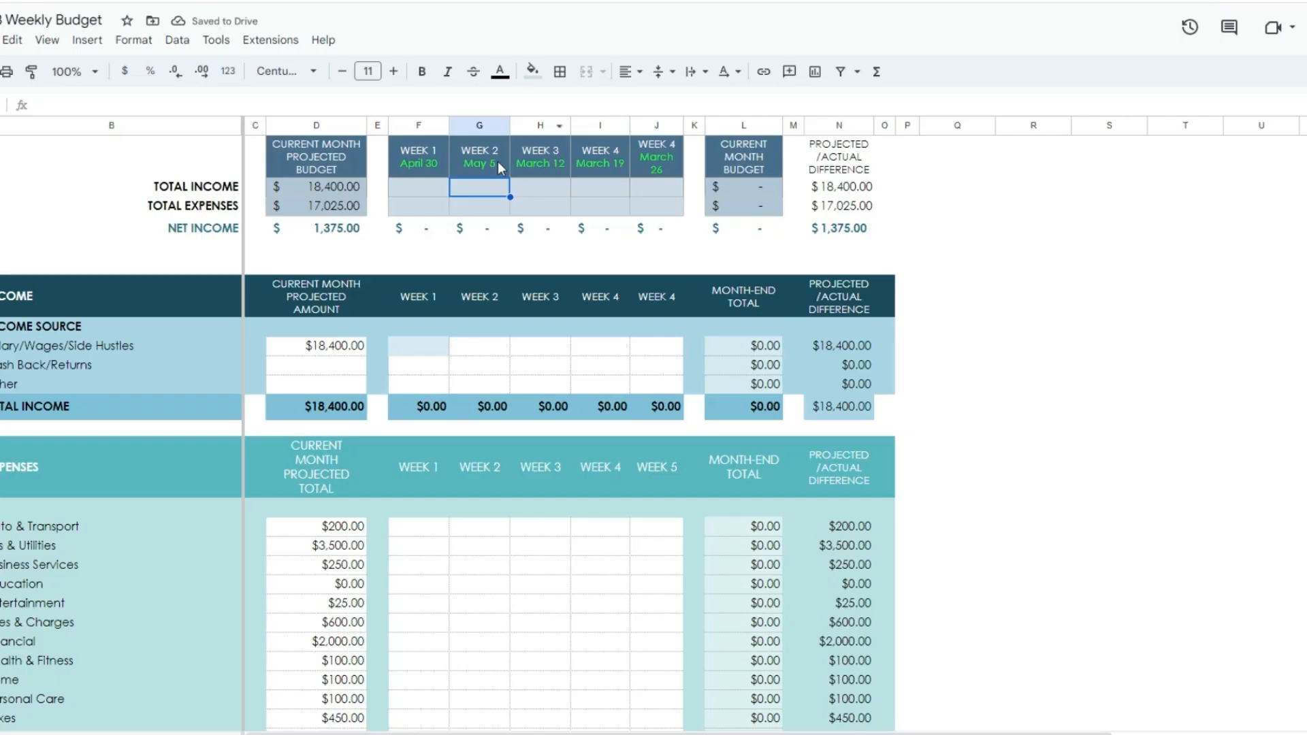
pyautogui.click(499, 163)
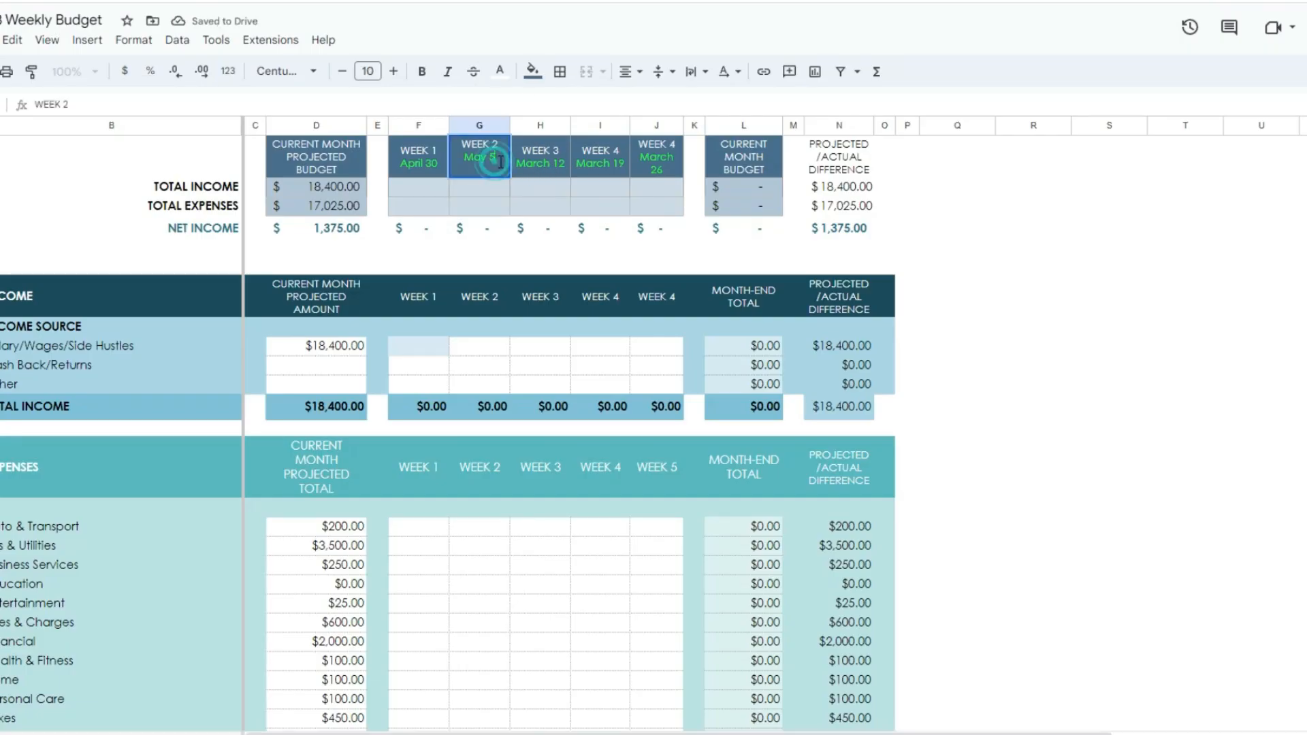
pyautogui.press('BackSpace')
pyautogui.write('7')
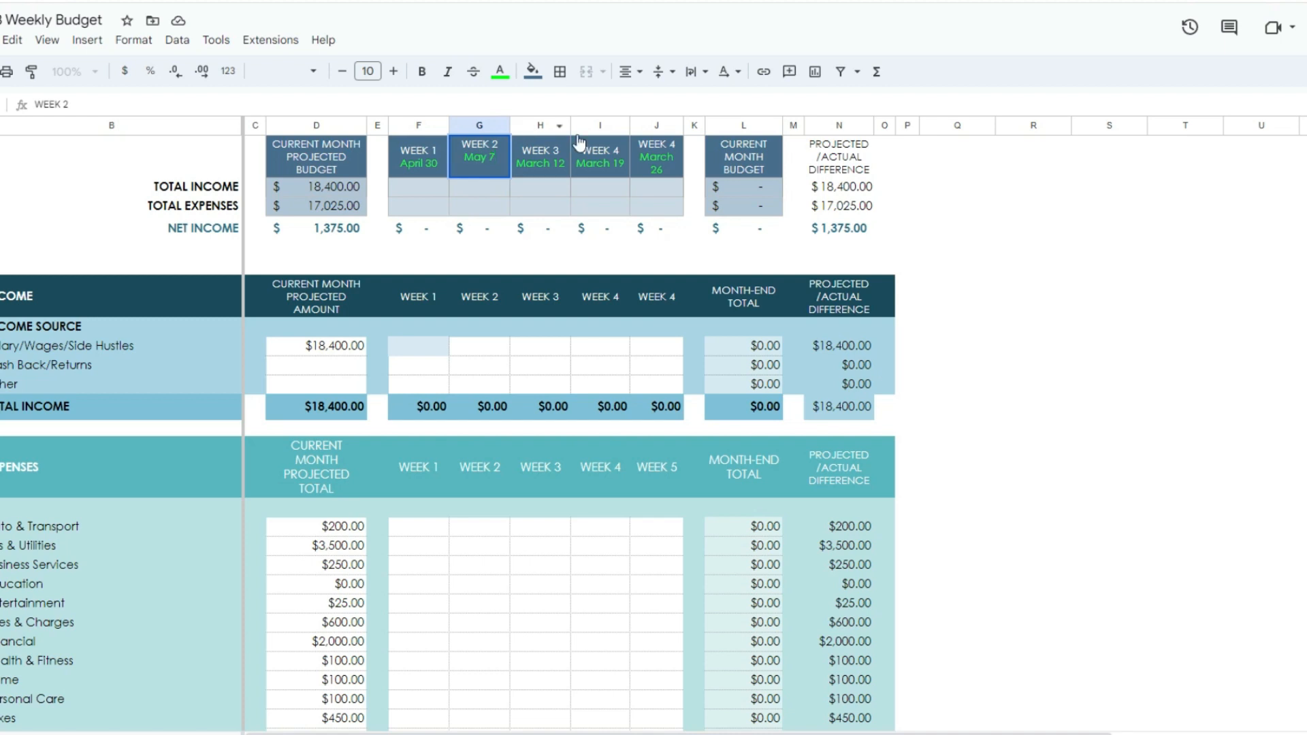
# Step: Copy the May 7 date from the Week 2 summary header over the date in the Week 3 header
pyautogui.click(1129, 427)
pyautogui.click(472, 162)
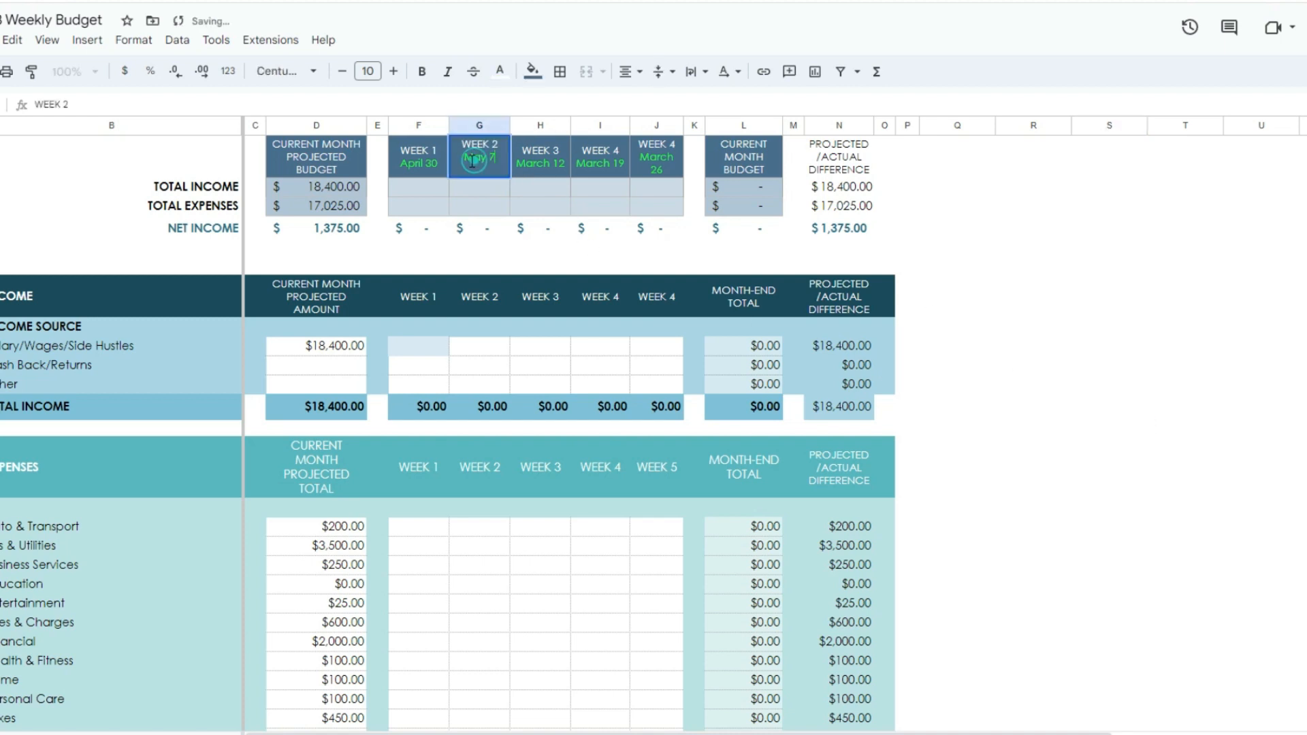
pyautogui.moveTo(496, 159); pyautogui.dragTo(464, 157)
pyautogui.hotkey('ctrl', 'c')
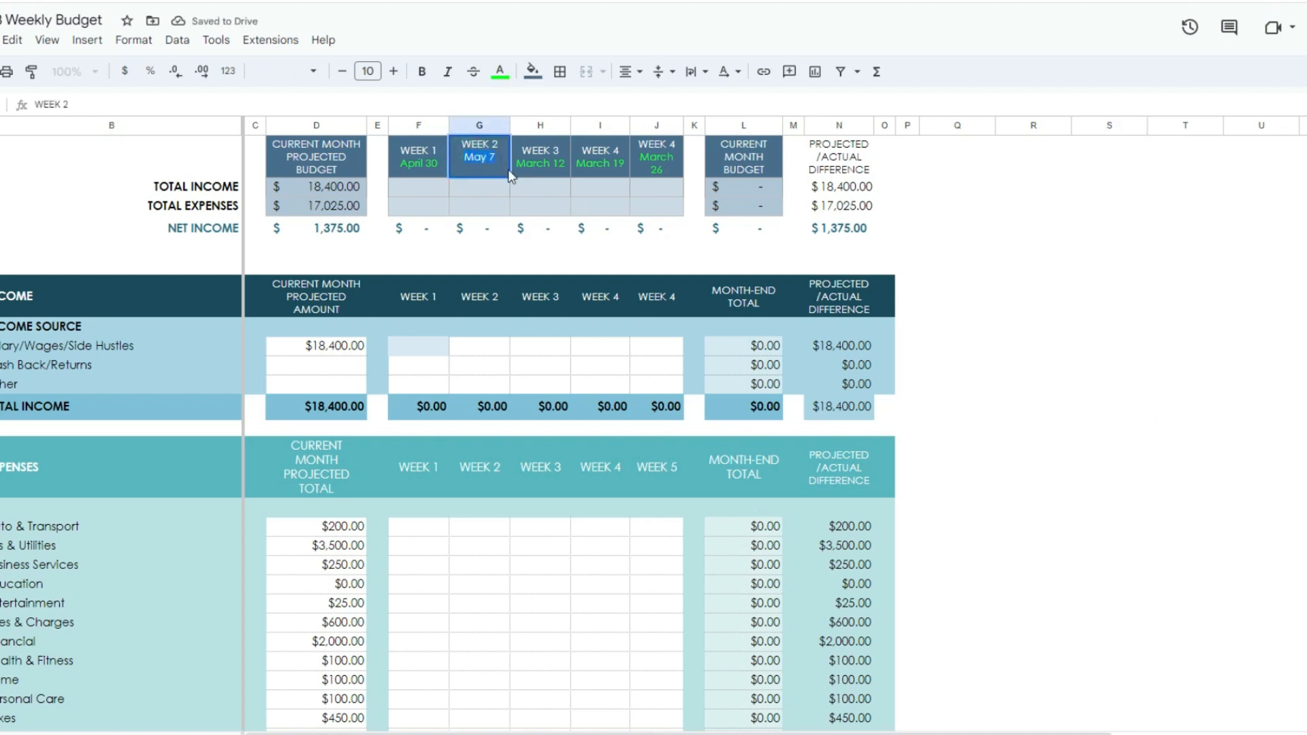
pyautogui.click(549, 160)
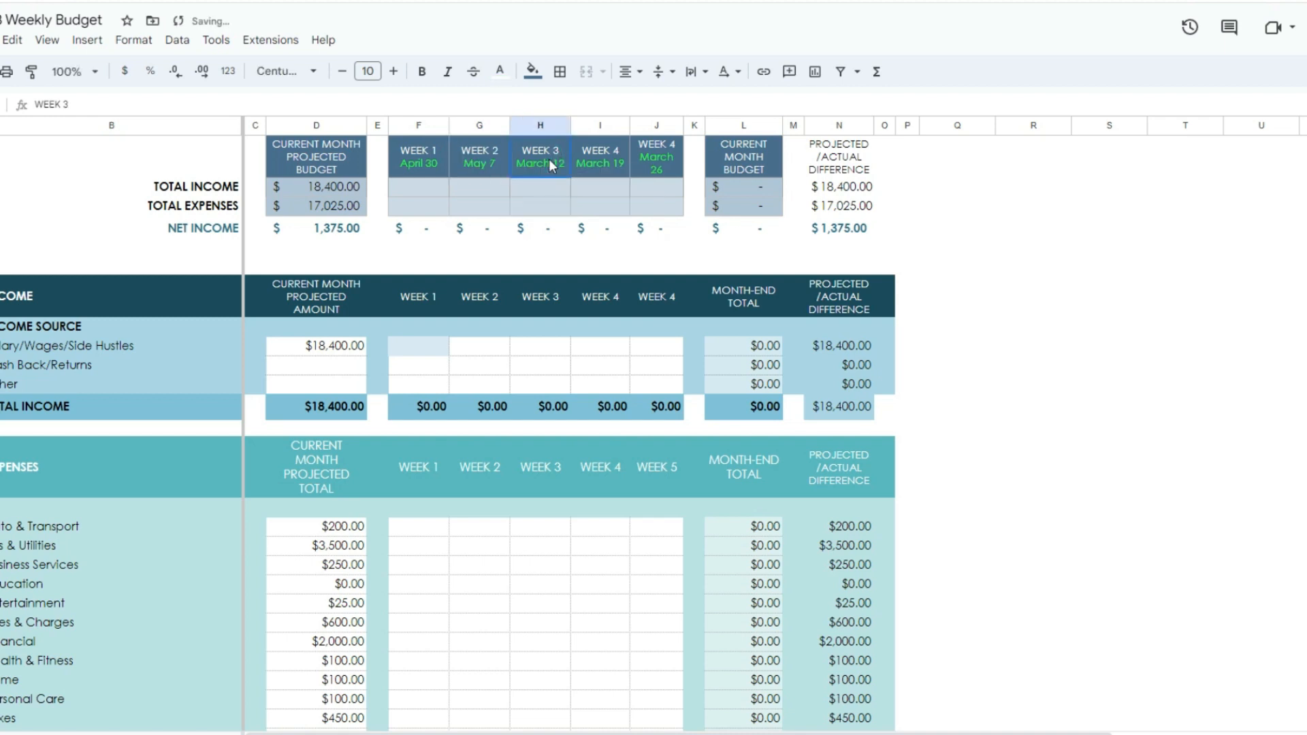
pyautogui.doubleClick(551, 162)
pyautogui.moveTo(566, 158); pyautogui.dragTo(522, 155)
pyautogui.hotkey('ctrl', 'v')
# Step: Replace the date in the first Week 4 summary header with the copied May 7 date
pyautogui.click(619, 164)
pyautogui.doubleClick(620, 163)
pyautogui.moveTo(623, 158); pyautogui.dragTo(570, 162)
pyautogui.hotkey('ctrl', 'v')
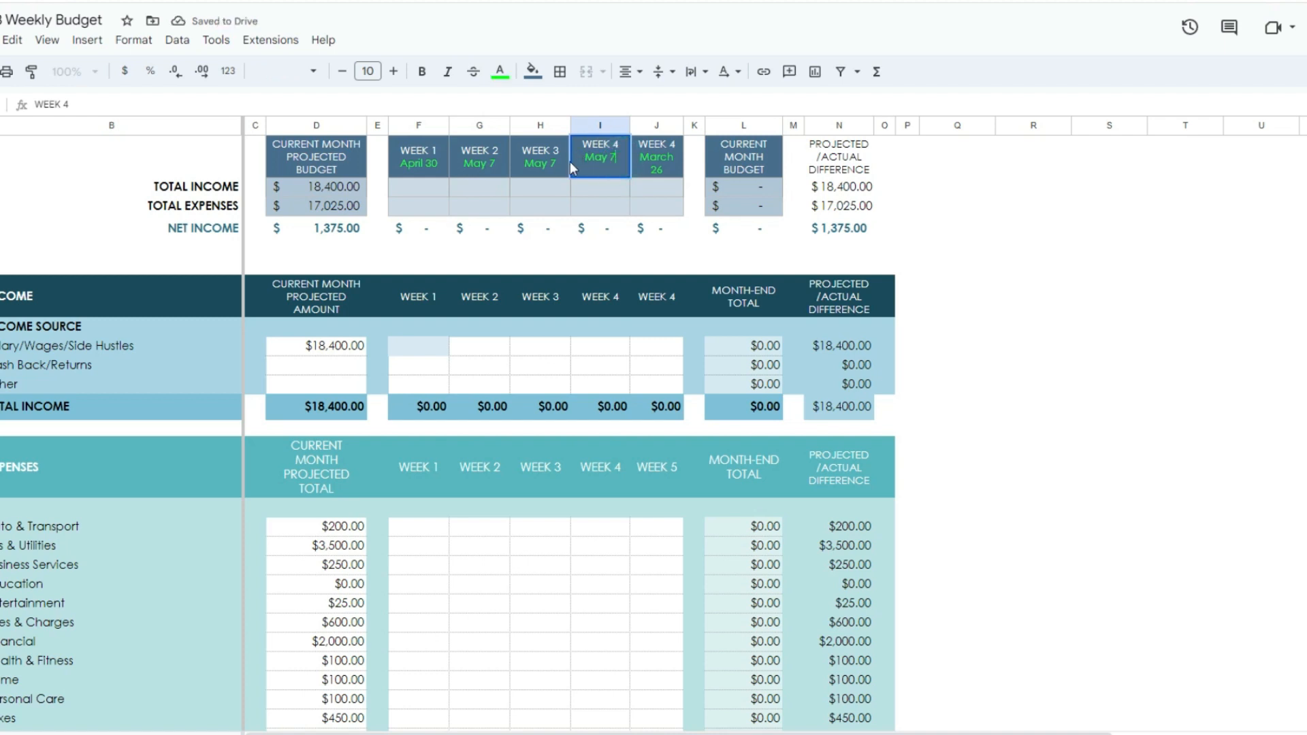
# Step: Set the day in the Week 3 summary header's date to 14 so it reads May 14
pyautogui.click(553, 161)
pyautogui.doubleClick(553, 161)
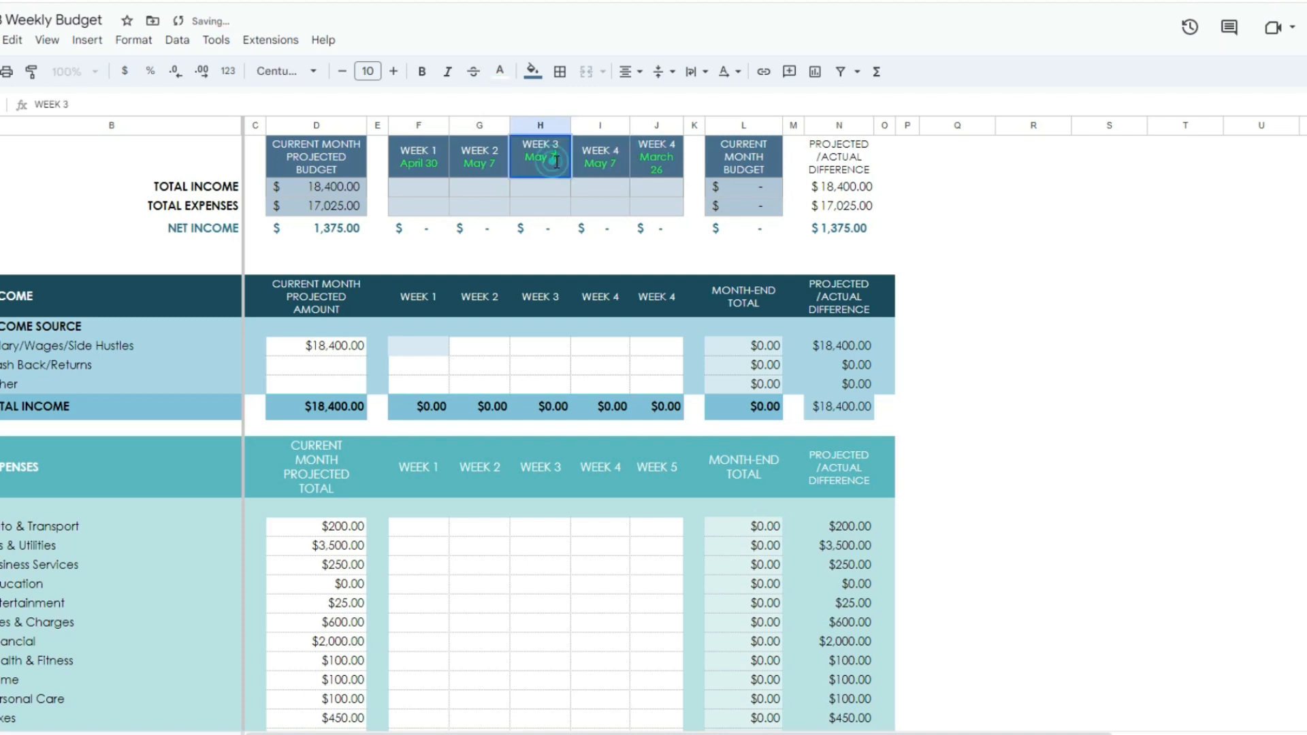
pyautogui.press('BackSpace')
pyautogui.write('14')
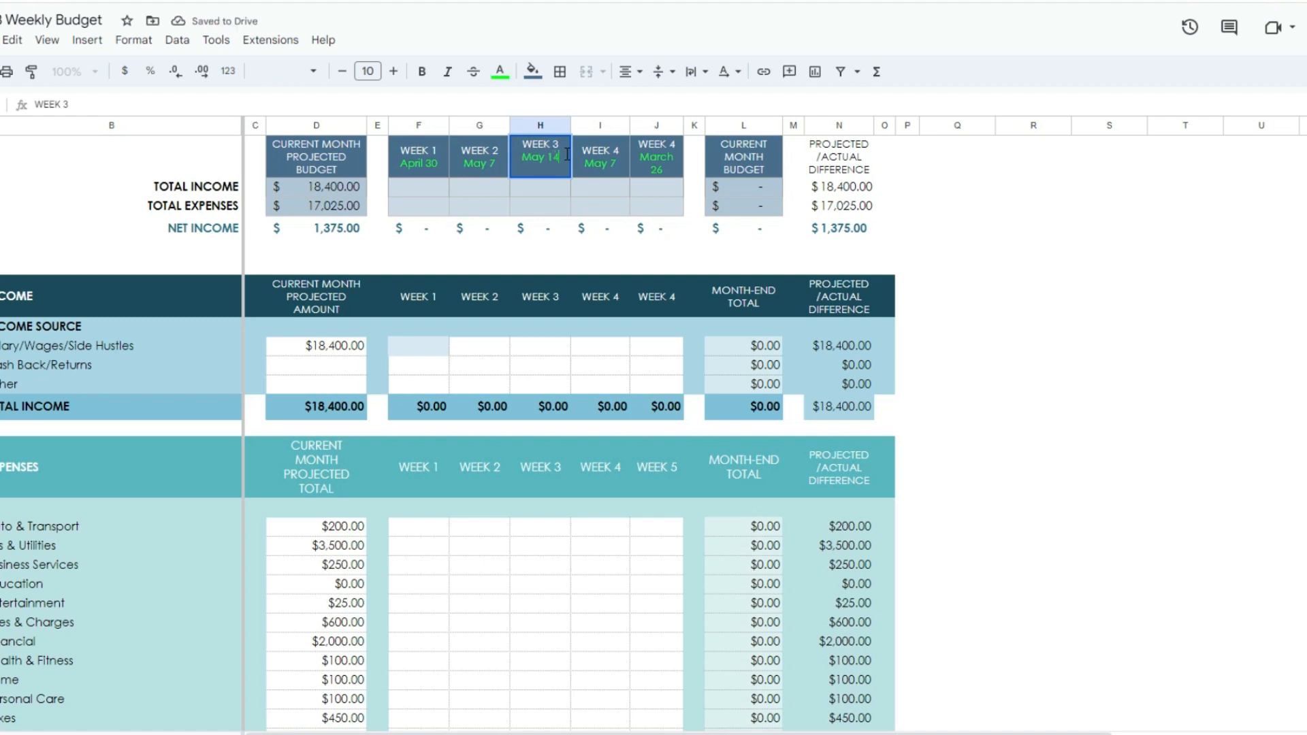
pyautogui.press('Return')
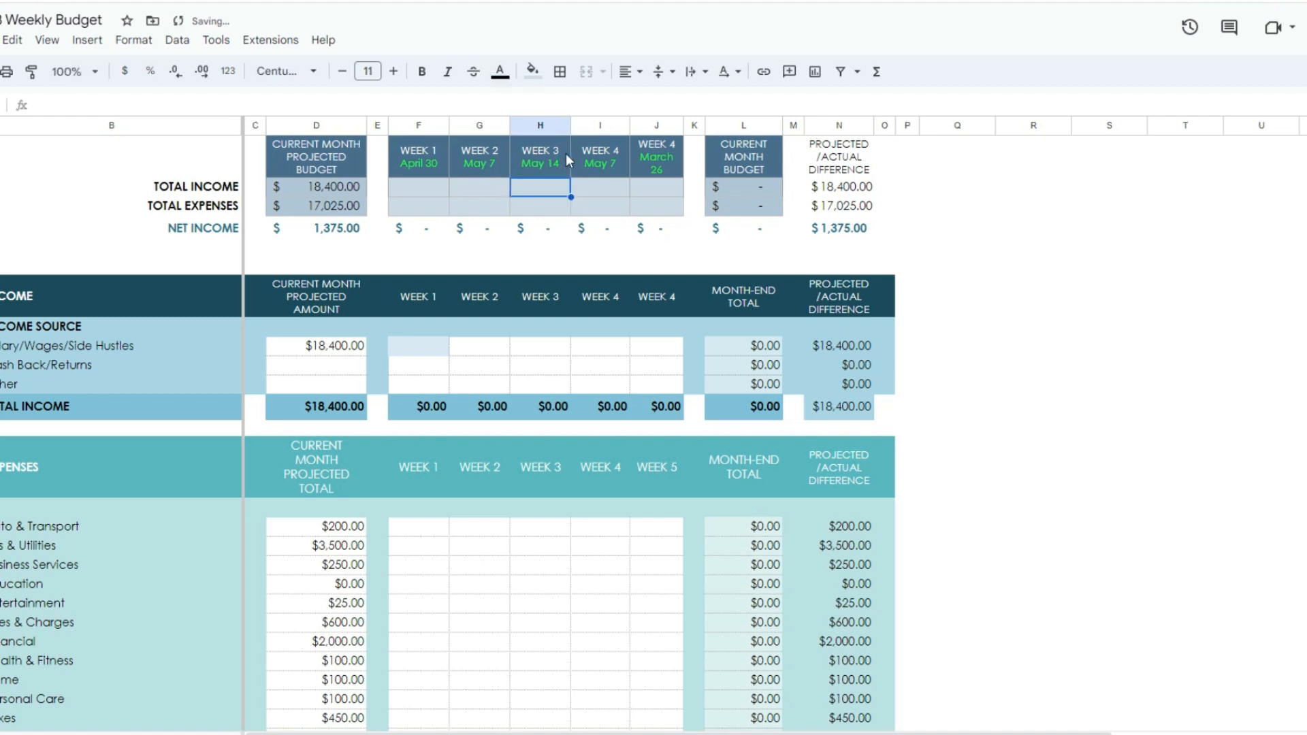
# Step: Set the day in the first Week 4 summary header's date to 21 so it reads May 21
pyautogui.click(611, 162)
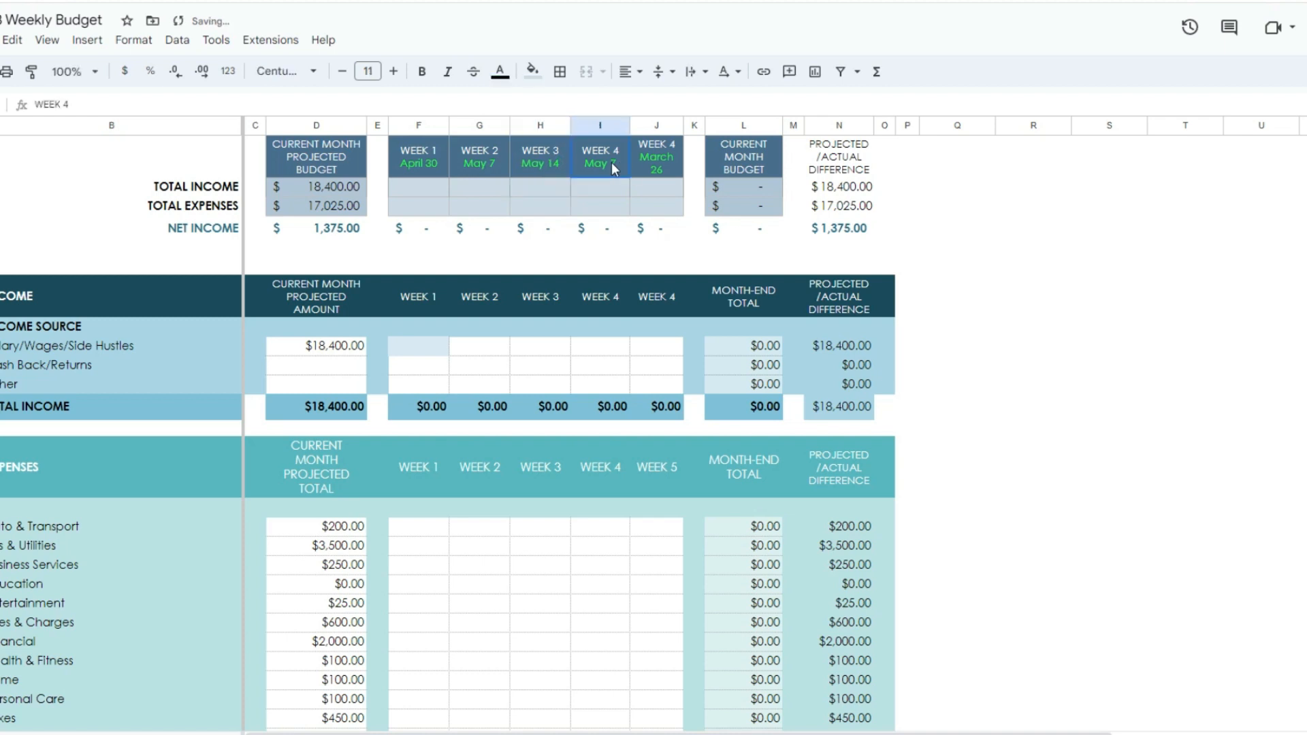
pyautogui.doubleClick(612, 162)
pyautogui.press('BackSpace')
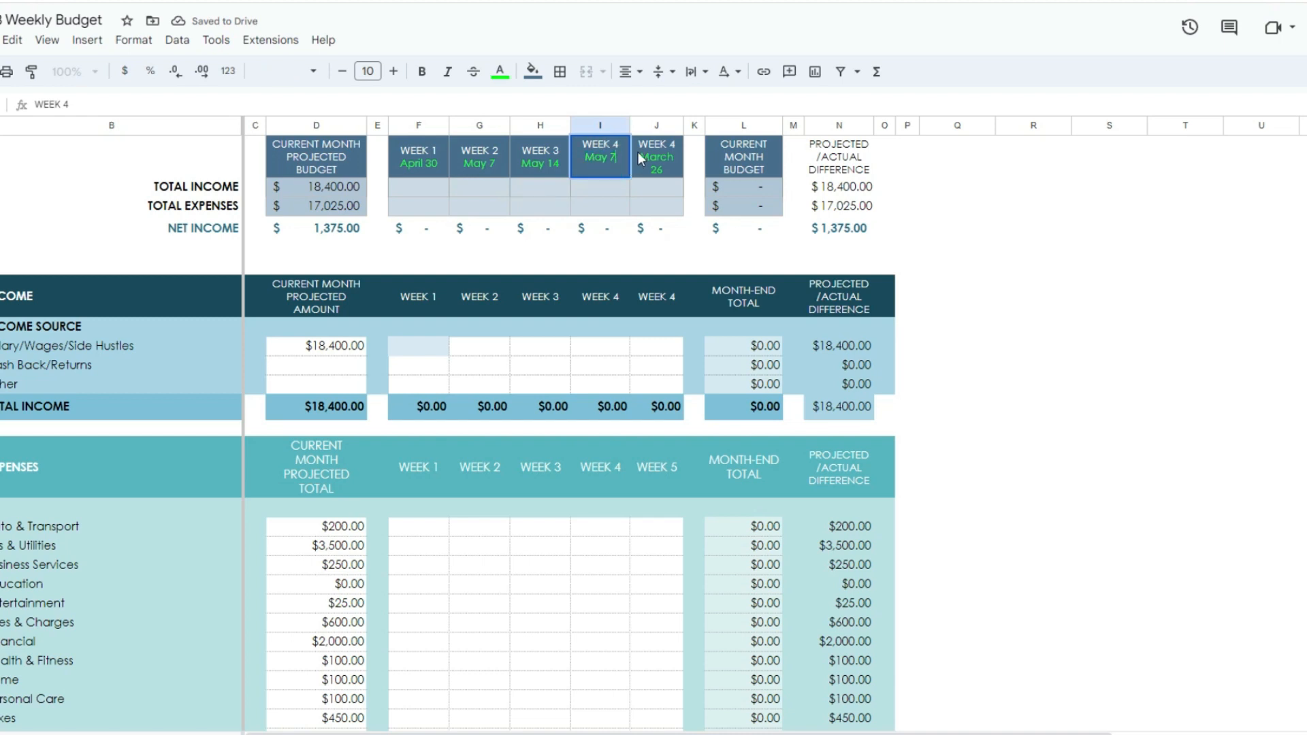
pyautogui.write('21')
# Step: Replace the date in the second Week 4 summary header, in column J, with May 28
pyautogui.click(670, 166)
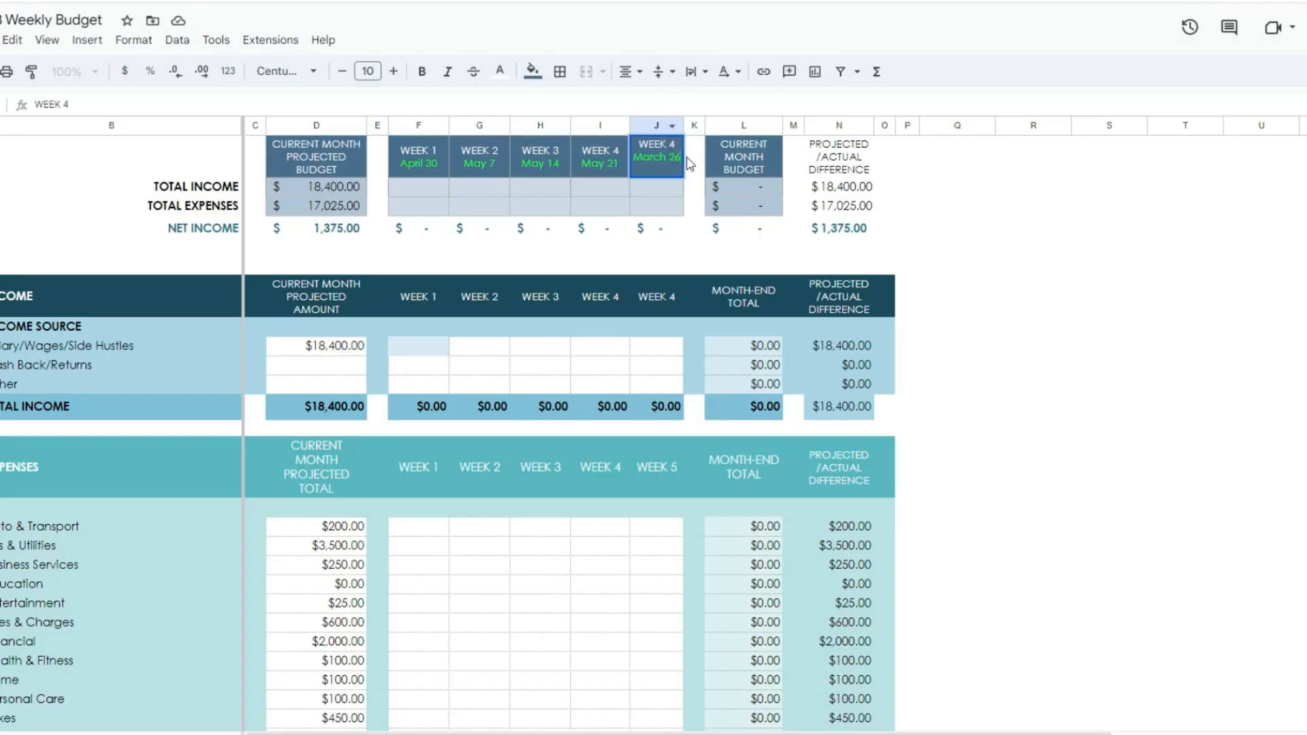
pyautogui.moveTo(680, 158); pyautogui.dragTo(638, 157)
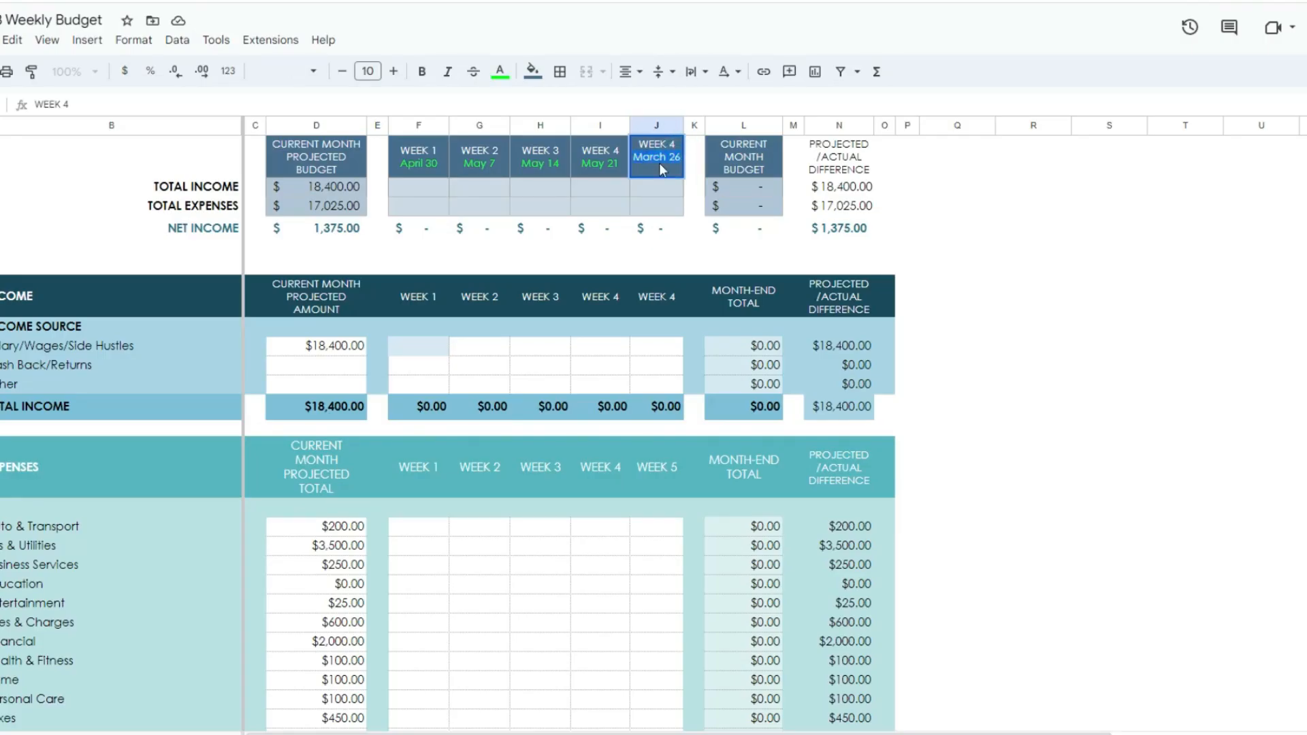
pyautogui.write('May')
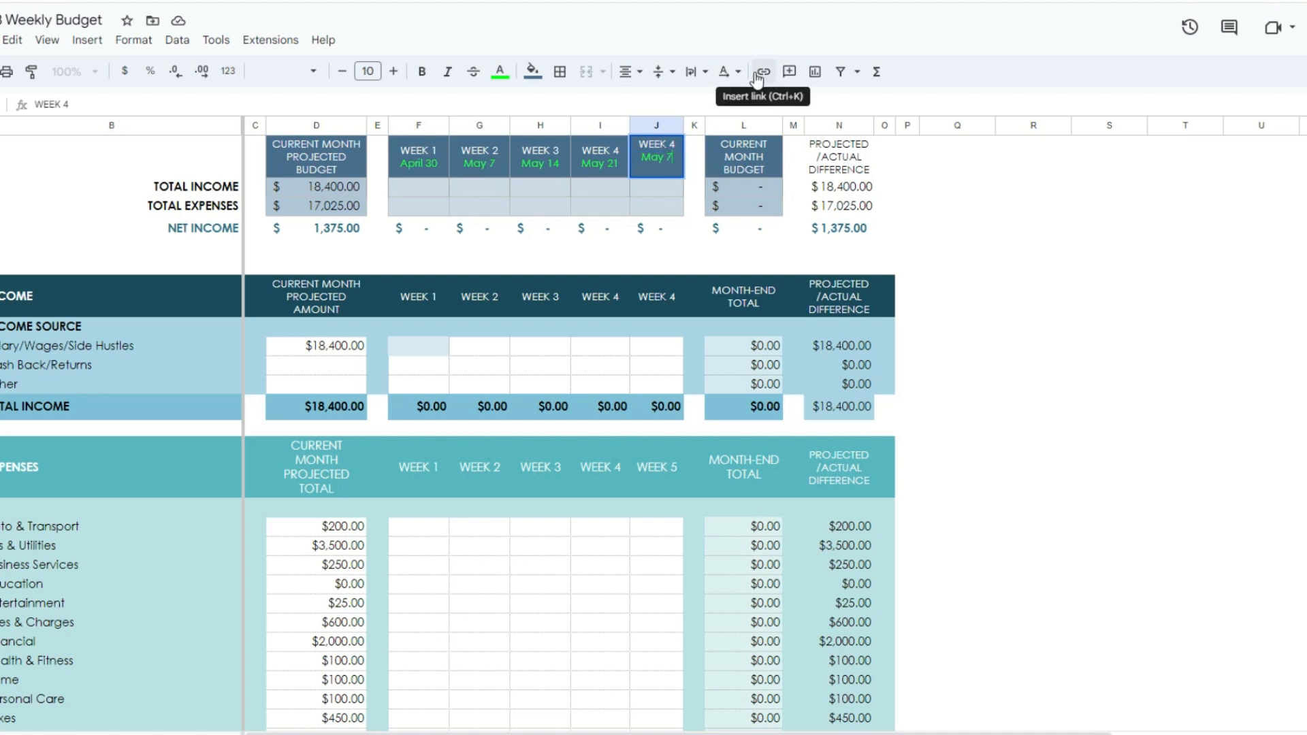
pyautogui.write(' 28')
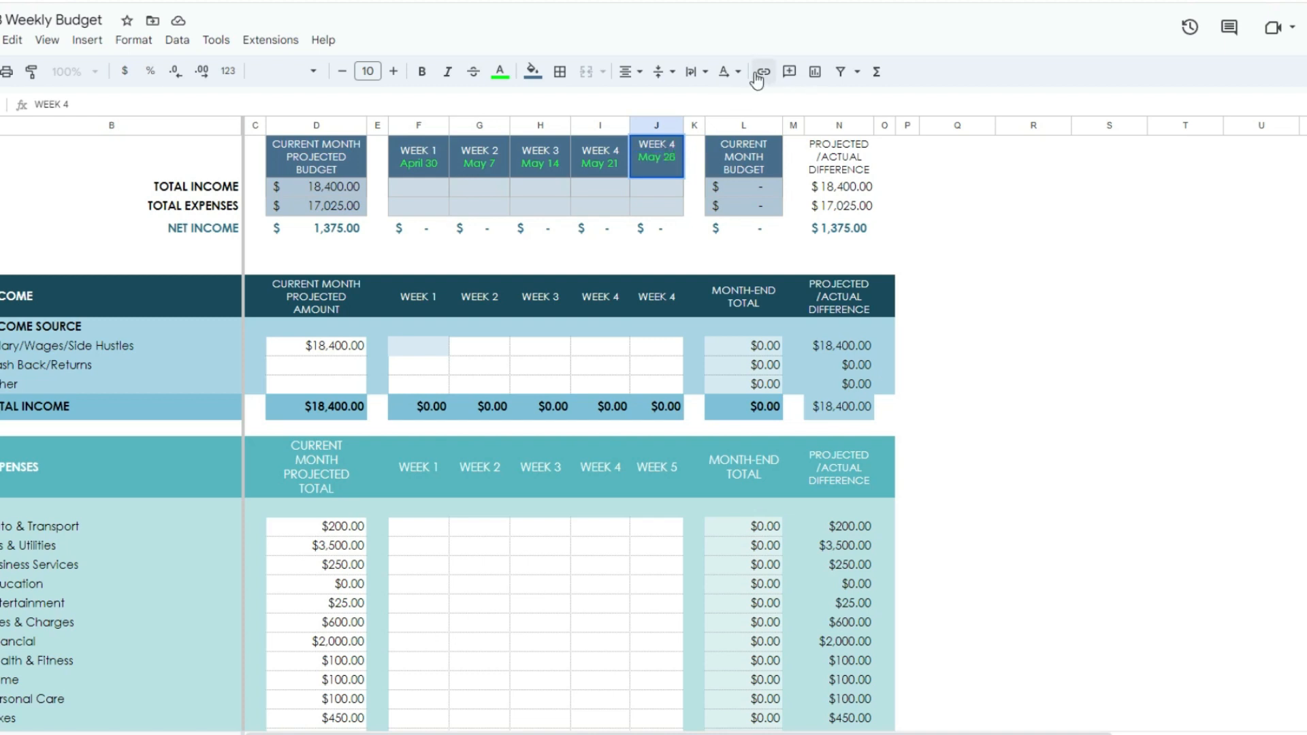
pyautogui.click(763, 229)
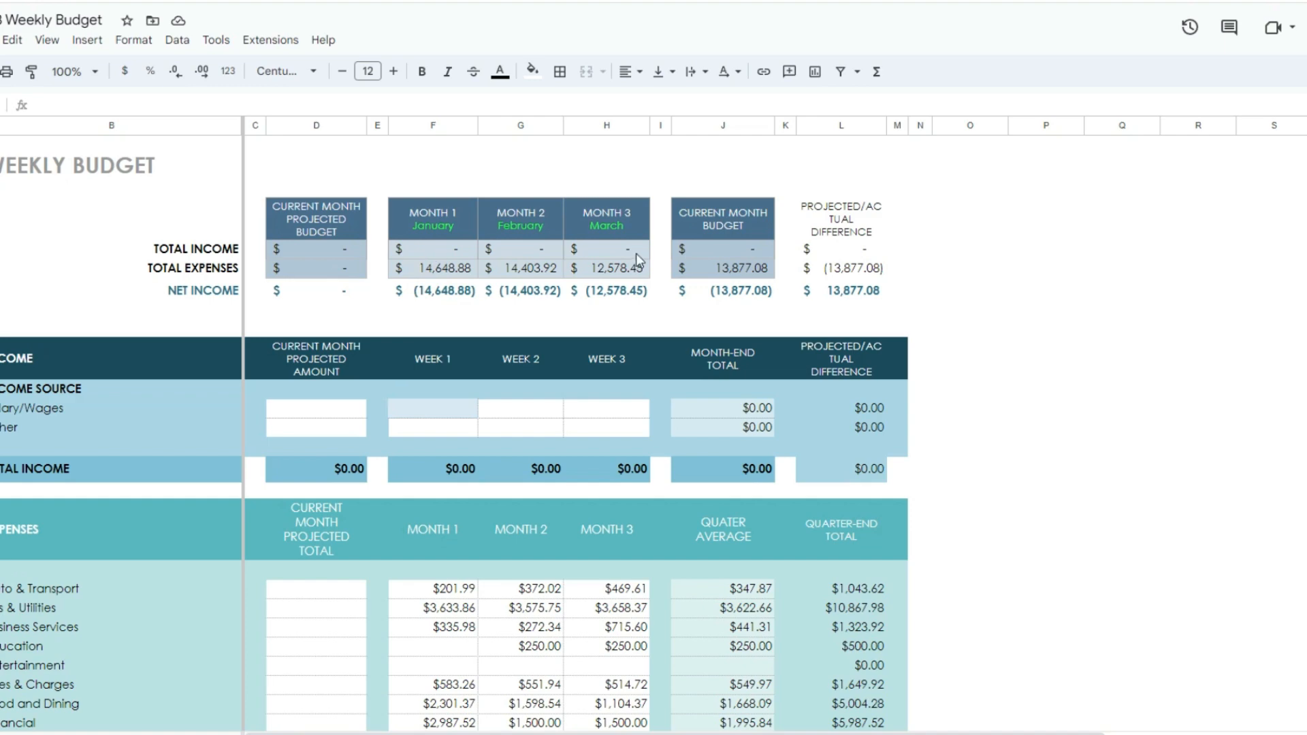
# Step: Enlarge the browser's page zoom to 150% for the May budget sheet
pyautogui.scroll(-3, 609, 364)
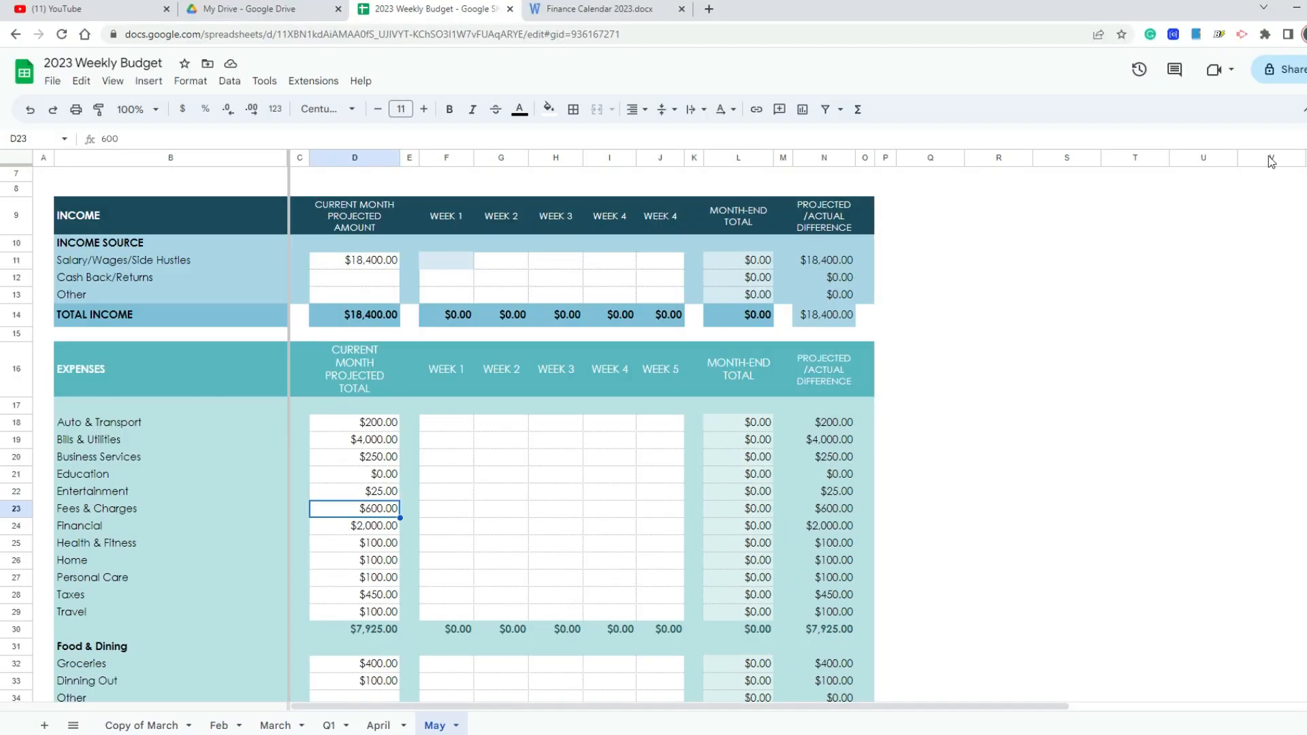
pyautogui.click(1306, 34)
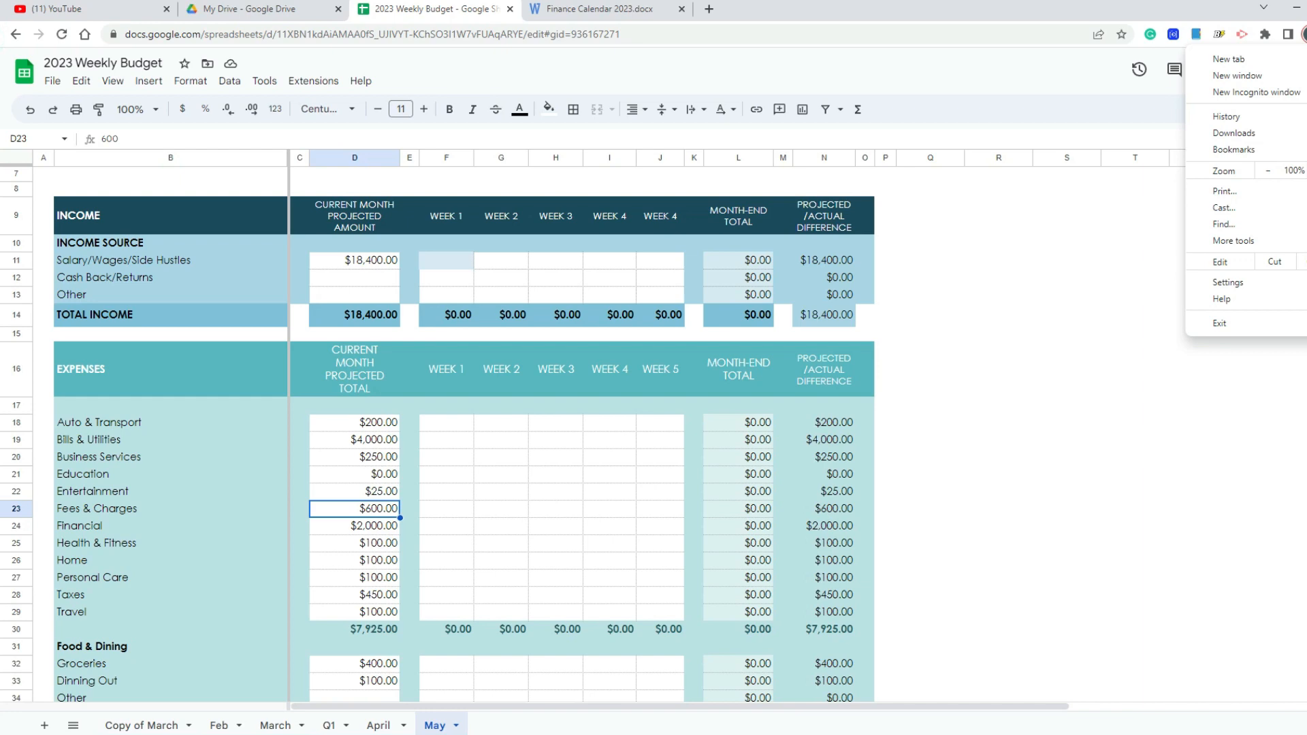
pyautogui.click(1306, 171)
pyautogui.click(1306, 171)
pyautogui.click(1306, 171)
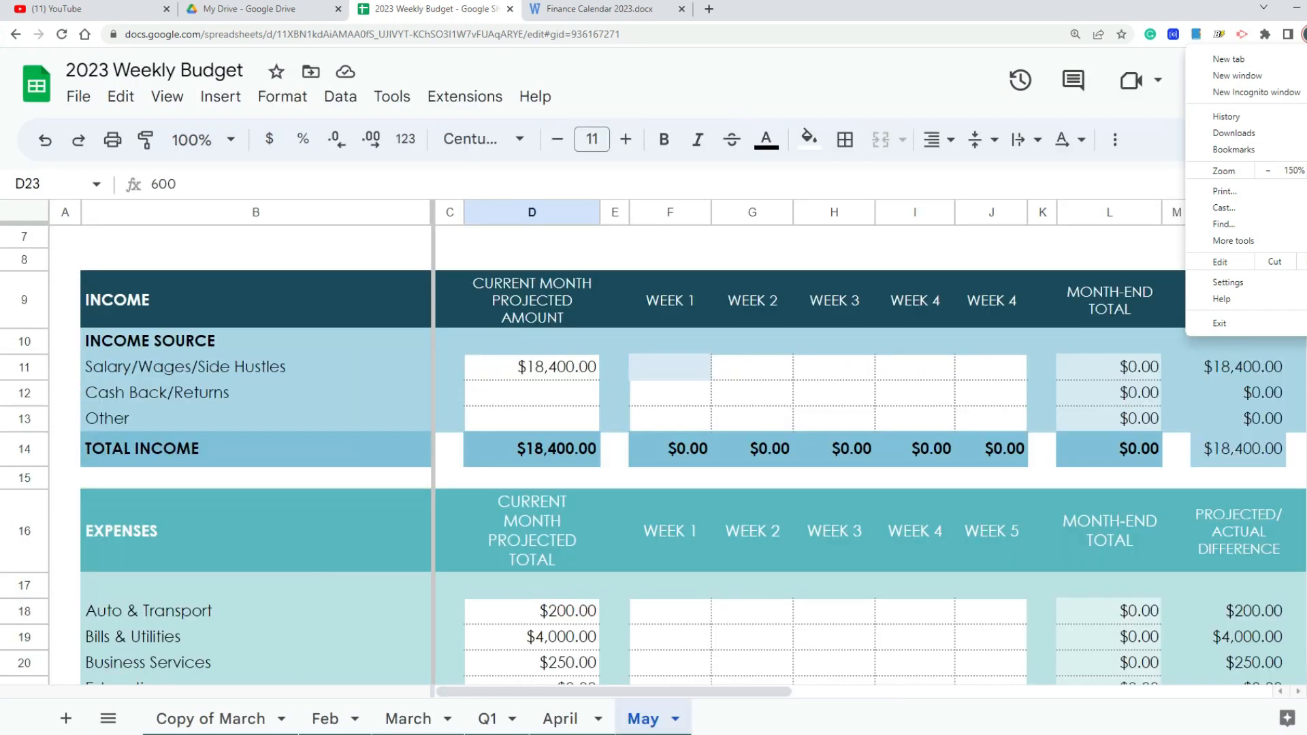
pyautogui.click(1300, 357)
# Step: Set the projected monthly amount for Salary/Wages/Side Hustles to $18,000
pyautogui.scroll(-5, 1303, 241)
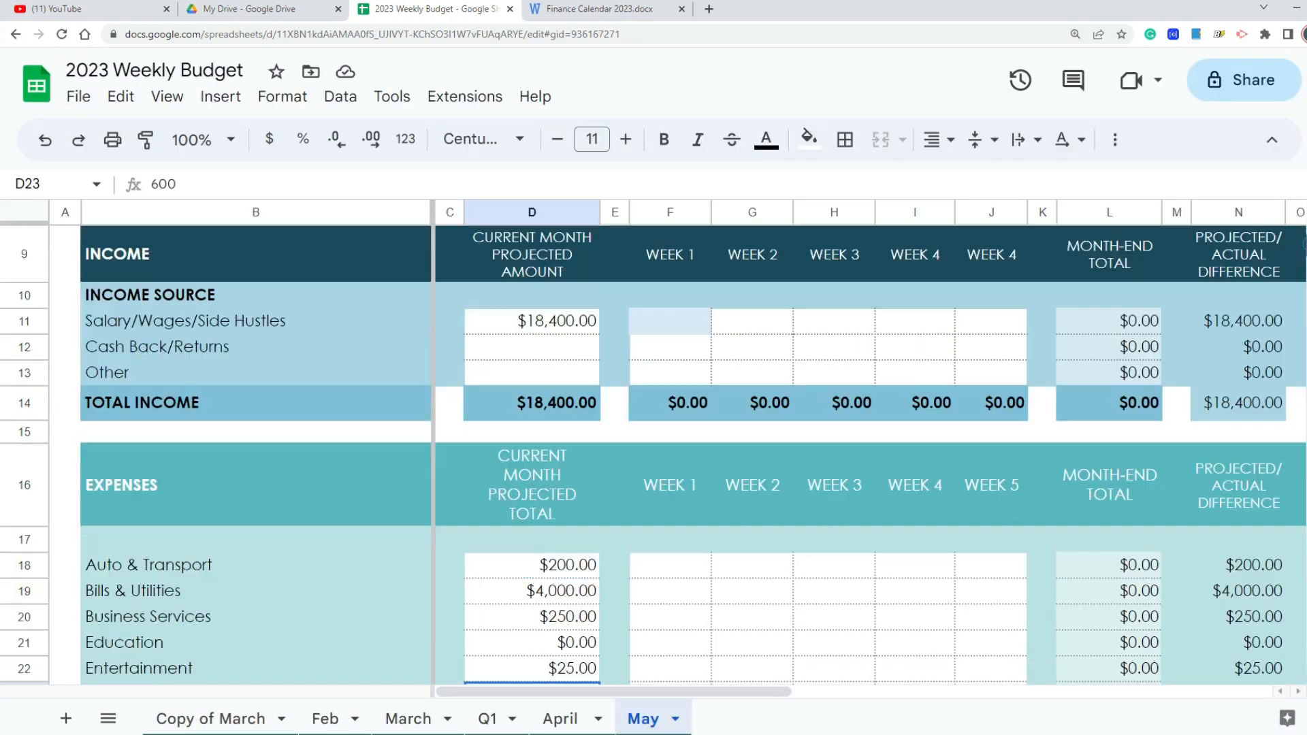
pyautogui.scroll(5, 1303, 242)
pyautogui.scroll(-4, 1303, 241)
pyautogui.scroll(4, 1304, 240)
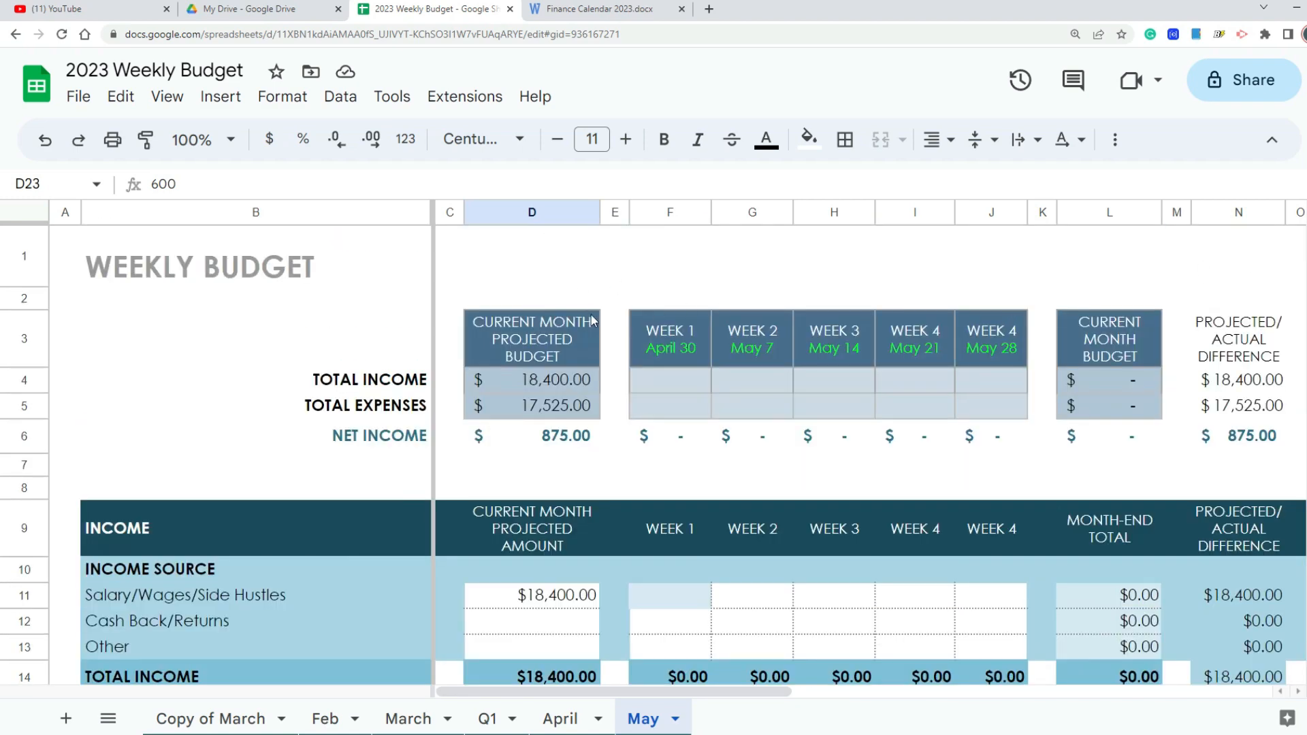
pyautogui.click(553, 382)
pyautogui.doubleClick(550, 379)
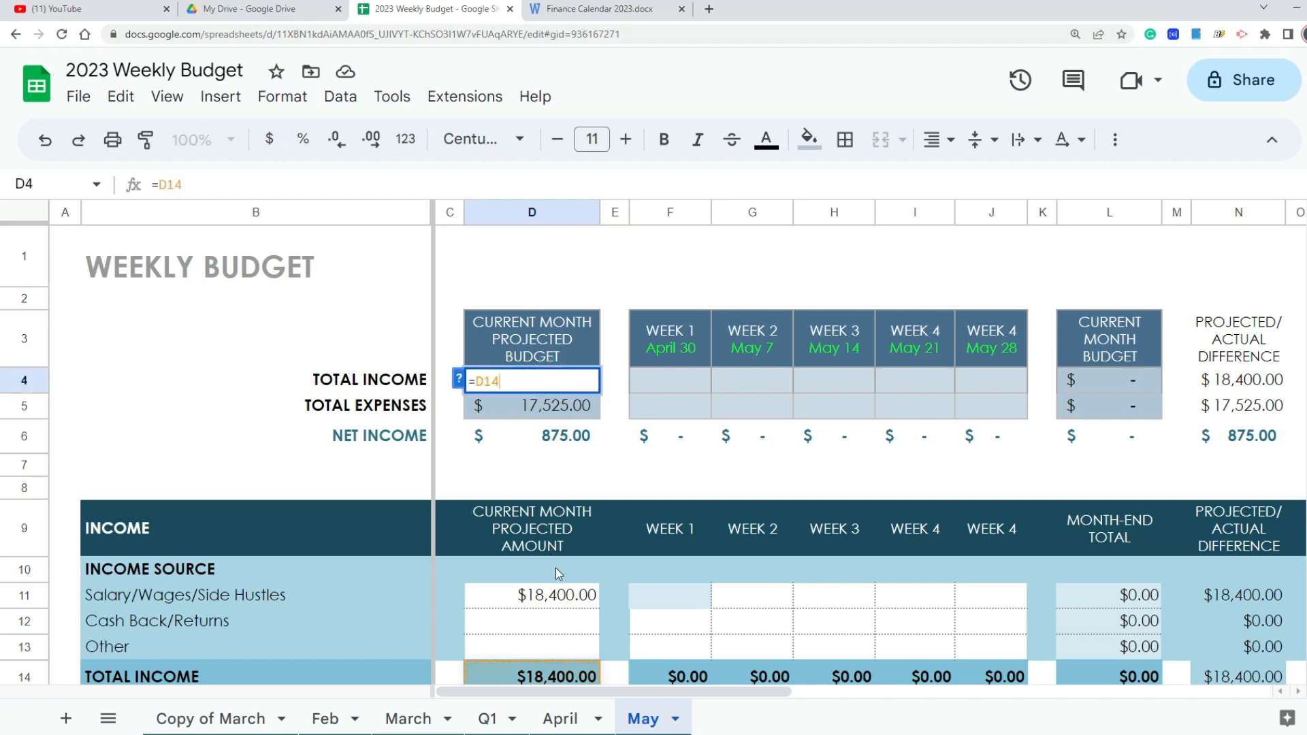
pyautogui.click(557, 603)
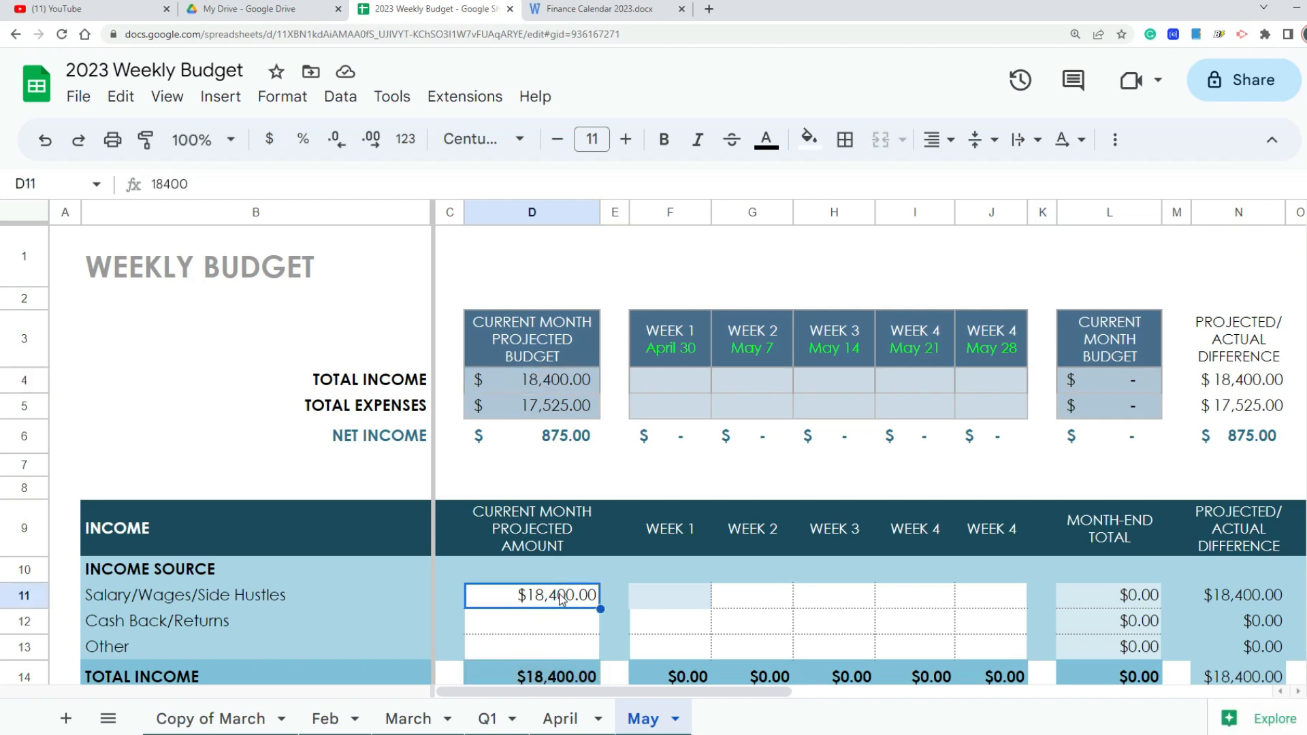
pyautogui.doubleClick(564, 595)
pyautogui.press('Delete')
pyautogui.write('0')
pyautogui.press('Return')
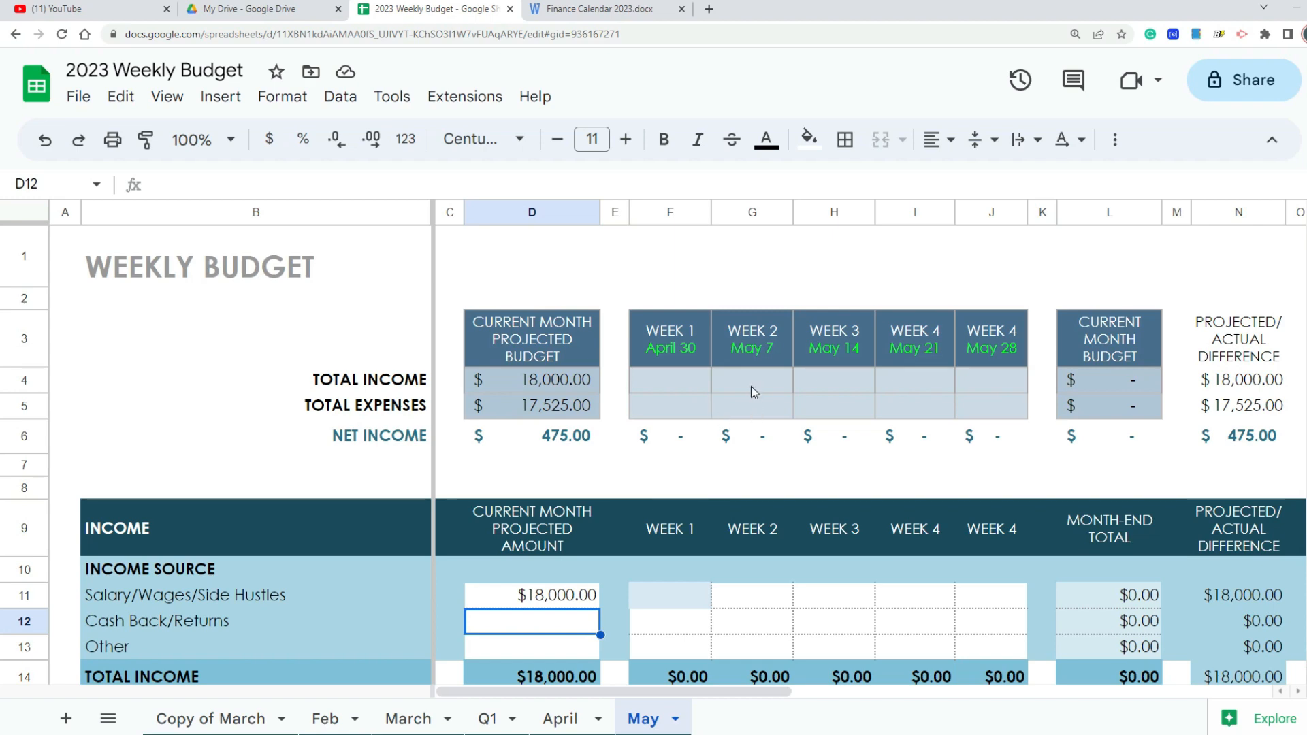
# Step: Review the projected monthly totals of the expense categories from Auto & Transport through Financial
pyautogui.scroll(-1, 750, 389)
pyautogui.scroll(-2, 749, 396)
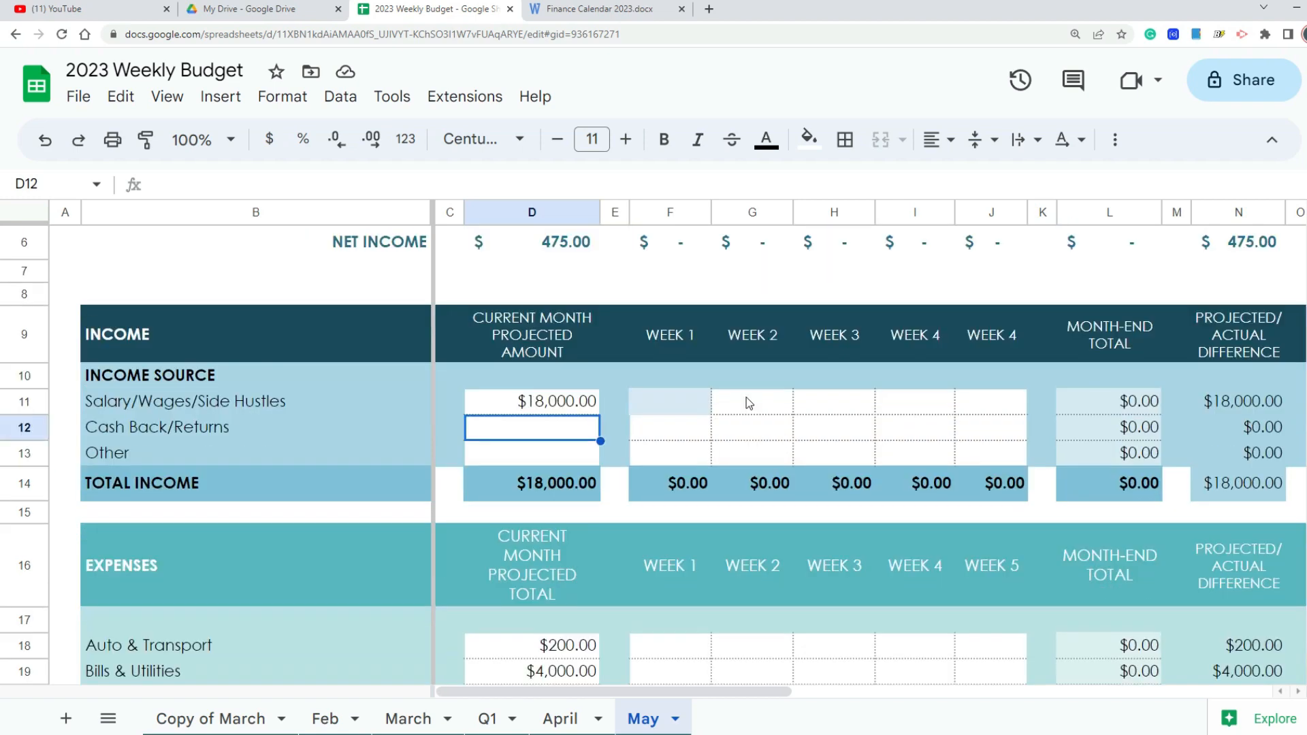
pyautogui.scroll(2, 748, 398)
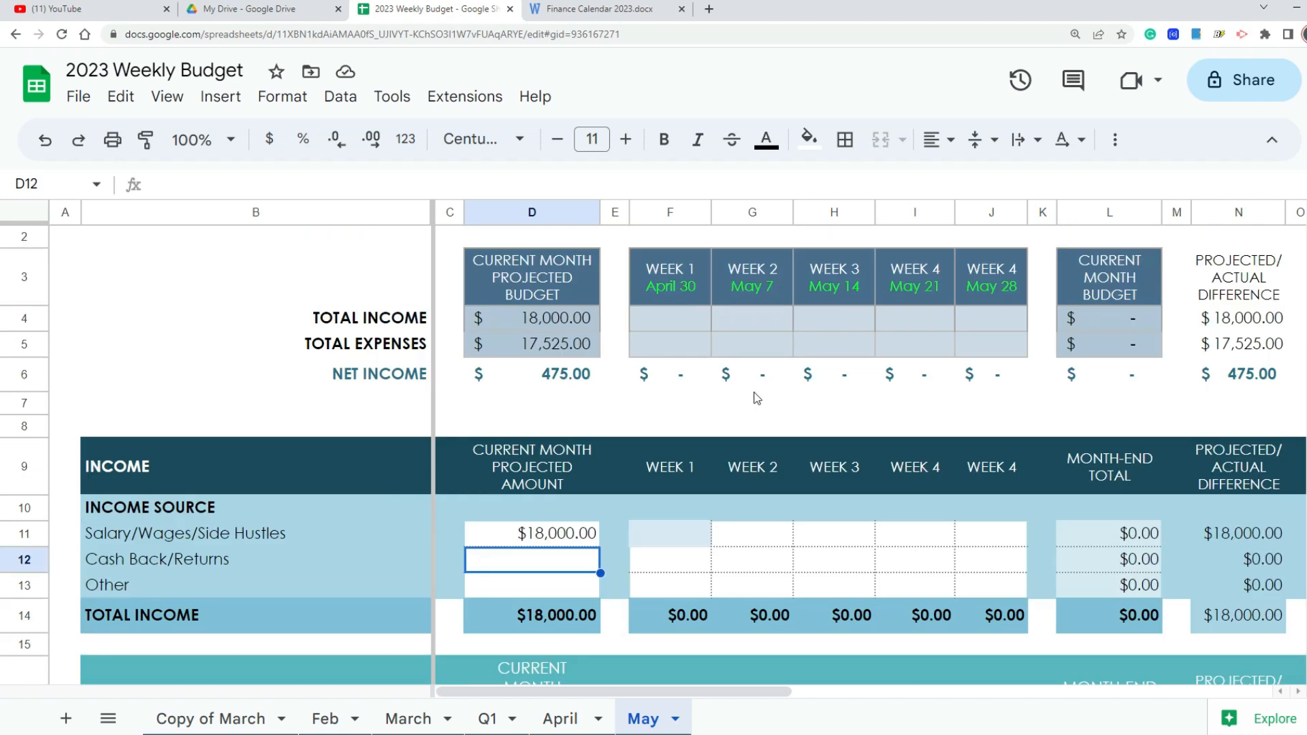
pyautogui.scroll(-4, 757, 400)
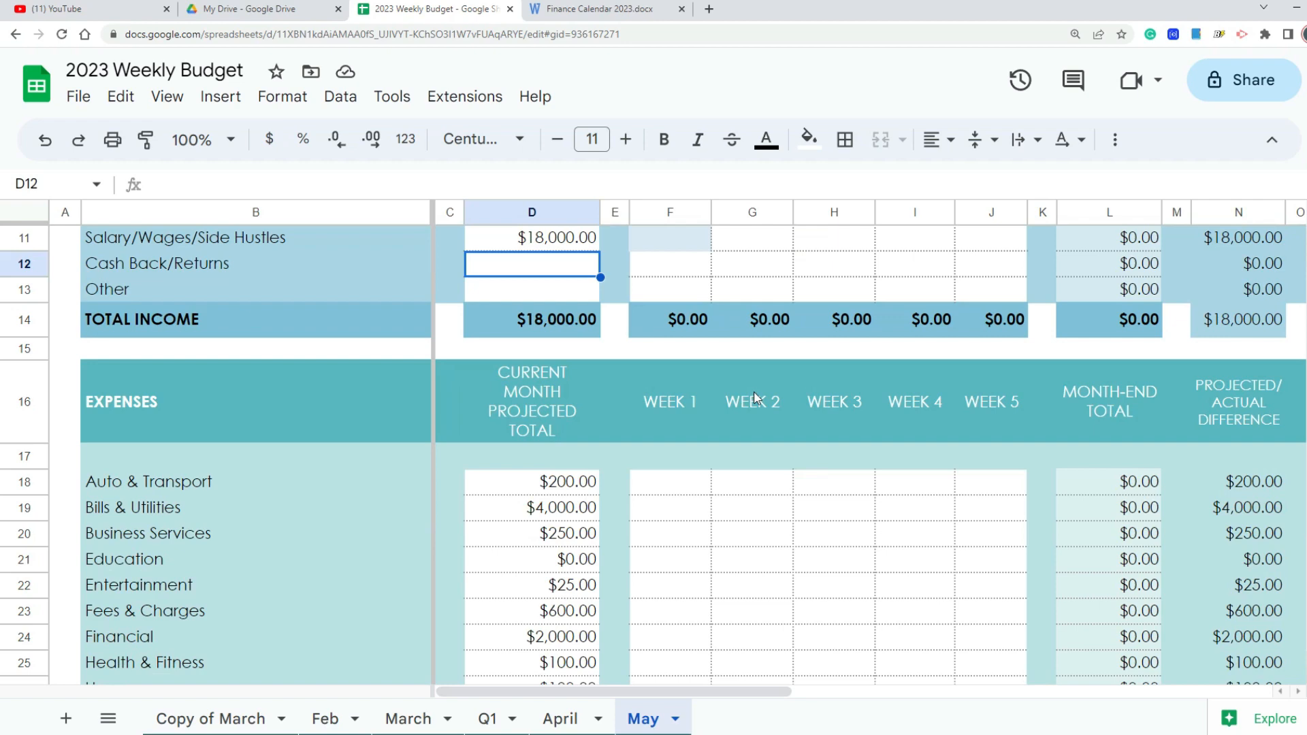
pyautogui.scroll(-2, 755, 396)
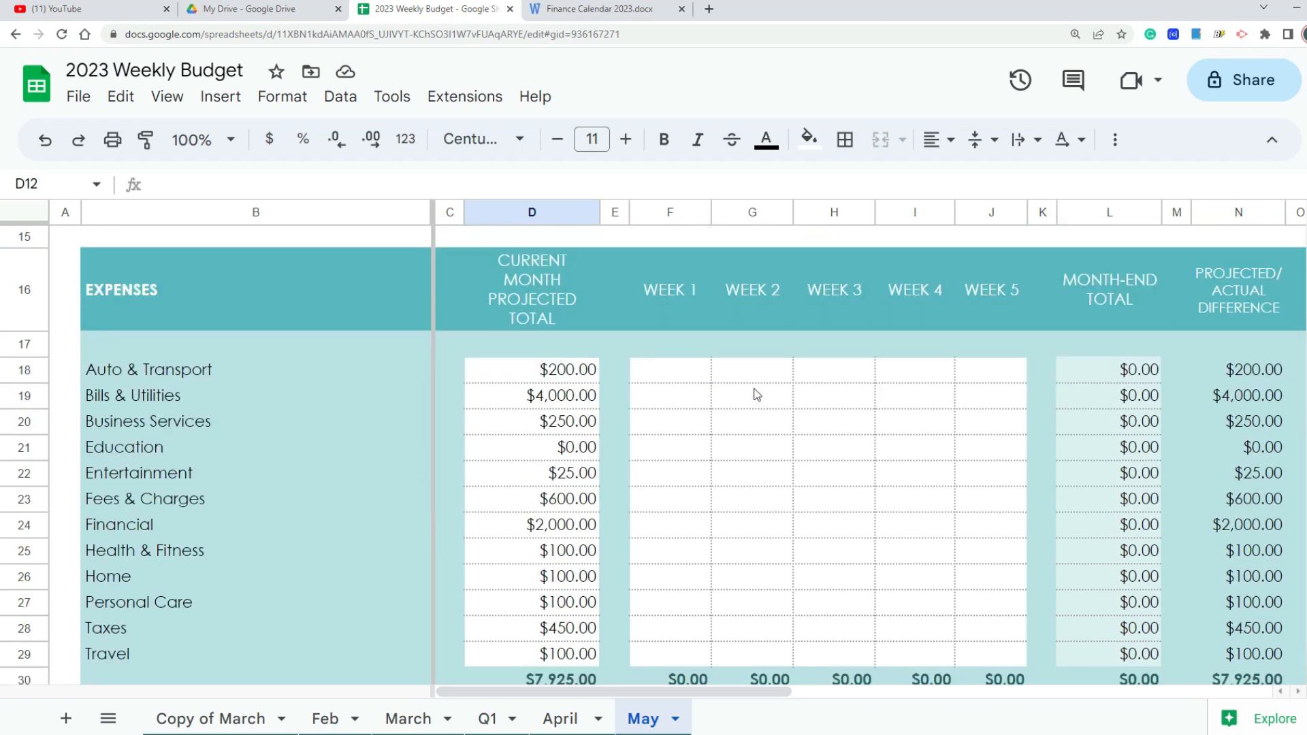
pyautogui.scroll(-1, 757, 395)
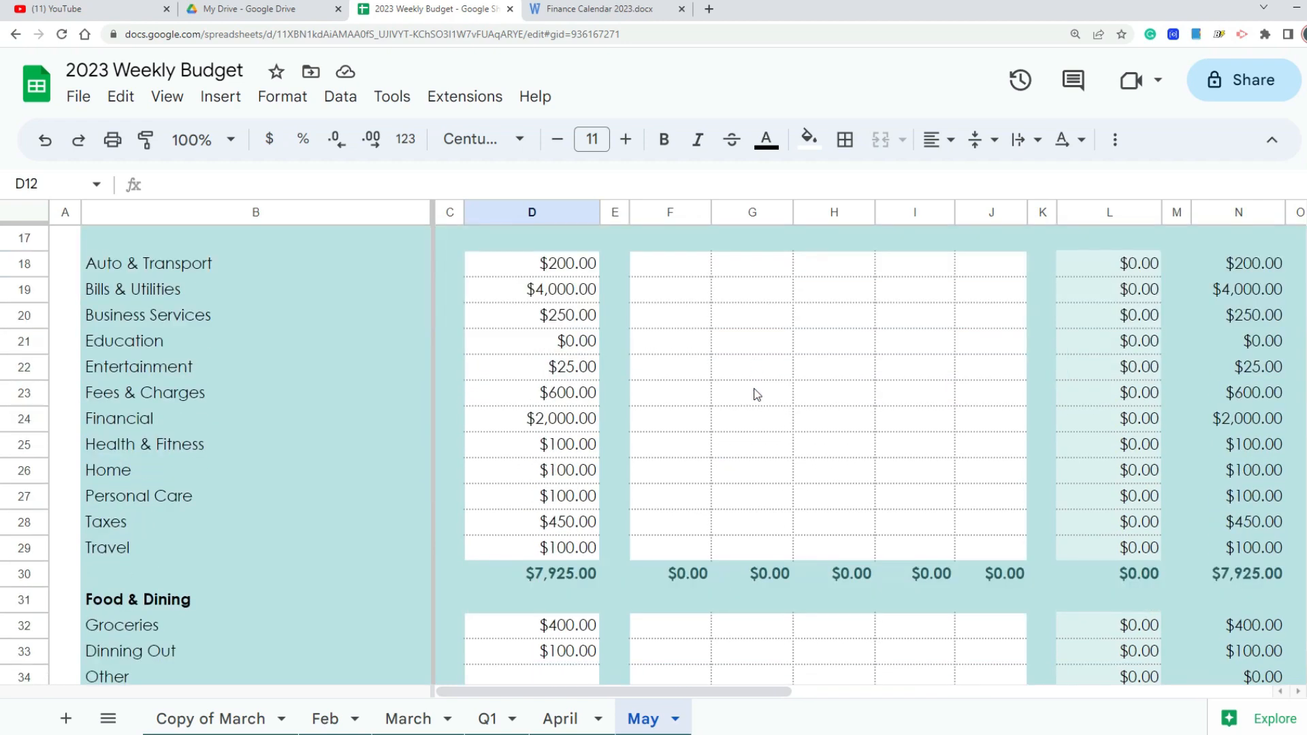
pyautogui.scroll(1, 757, 395)
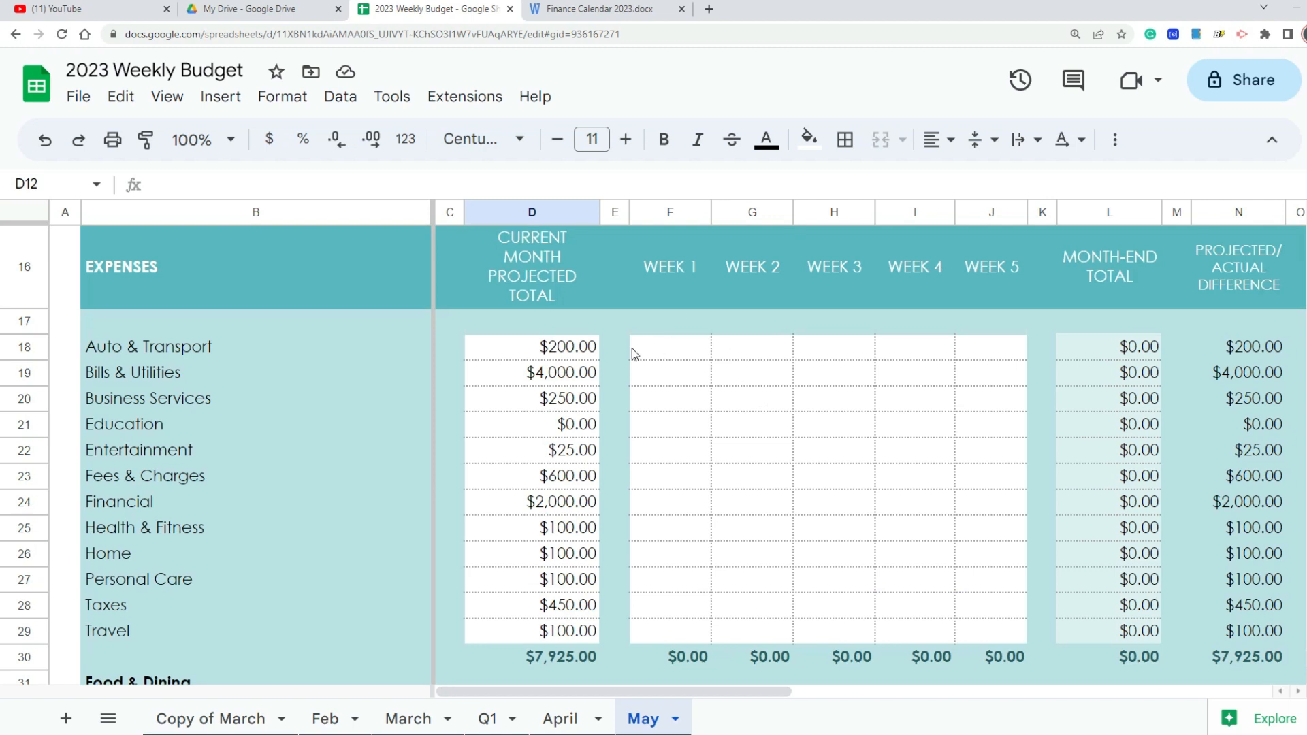
pyautogui.click(569, 349)
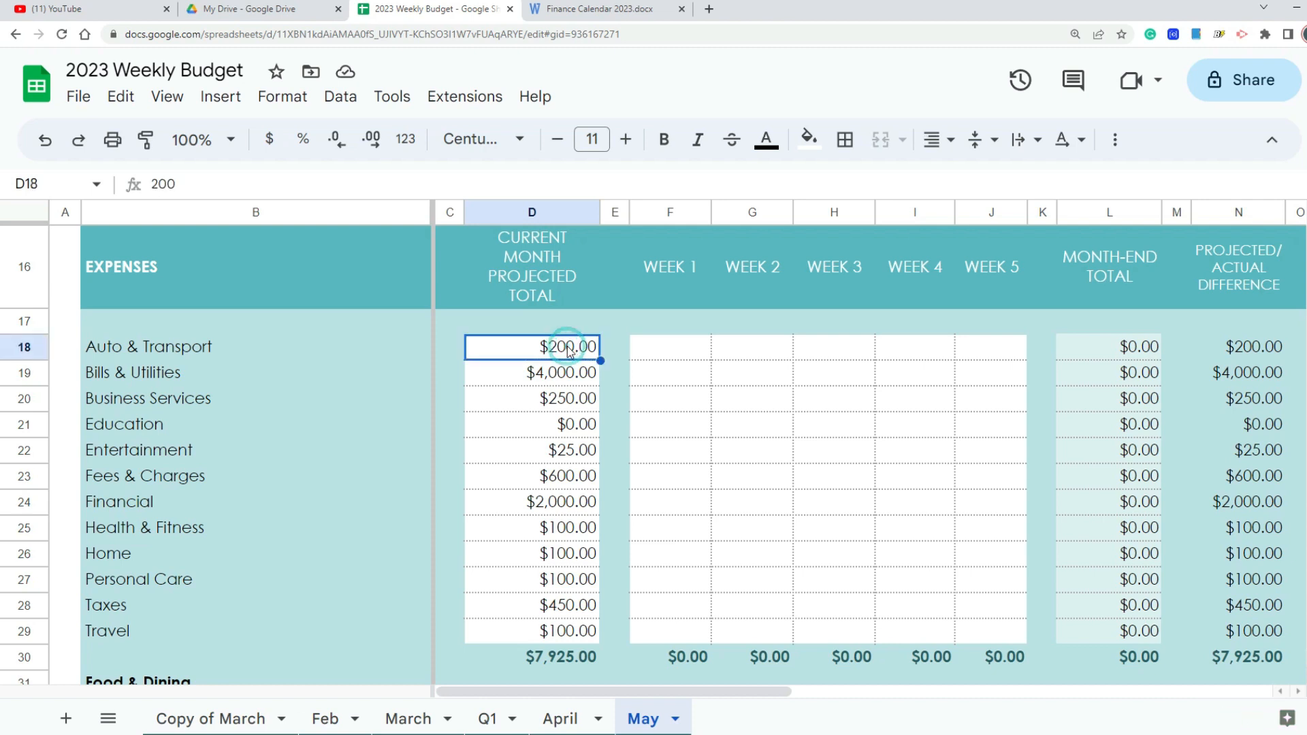
pyautogui.click(558, 374)
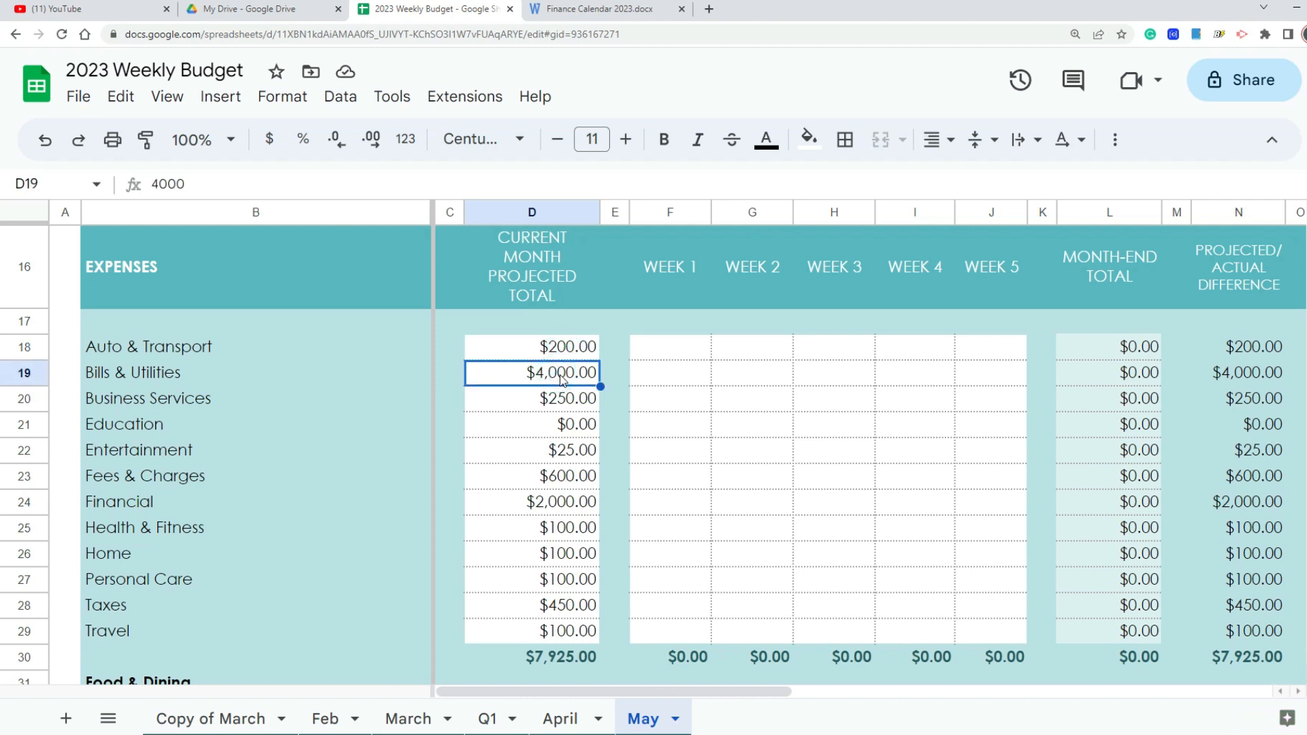
pyautogui.click(566, 401)
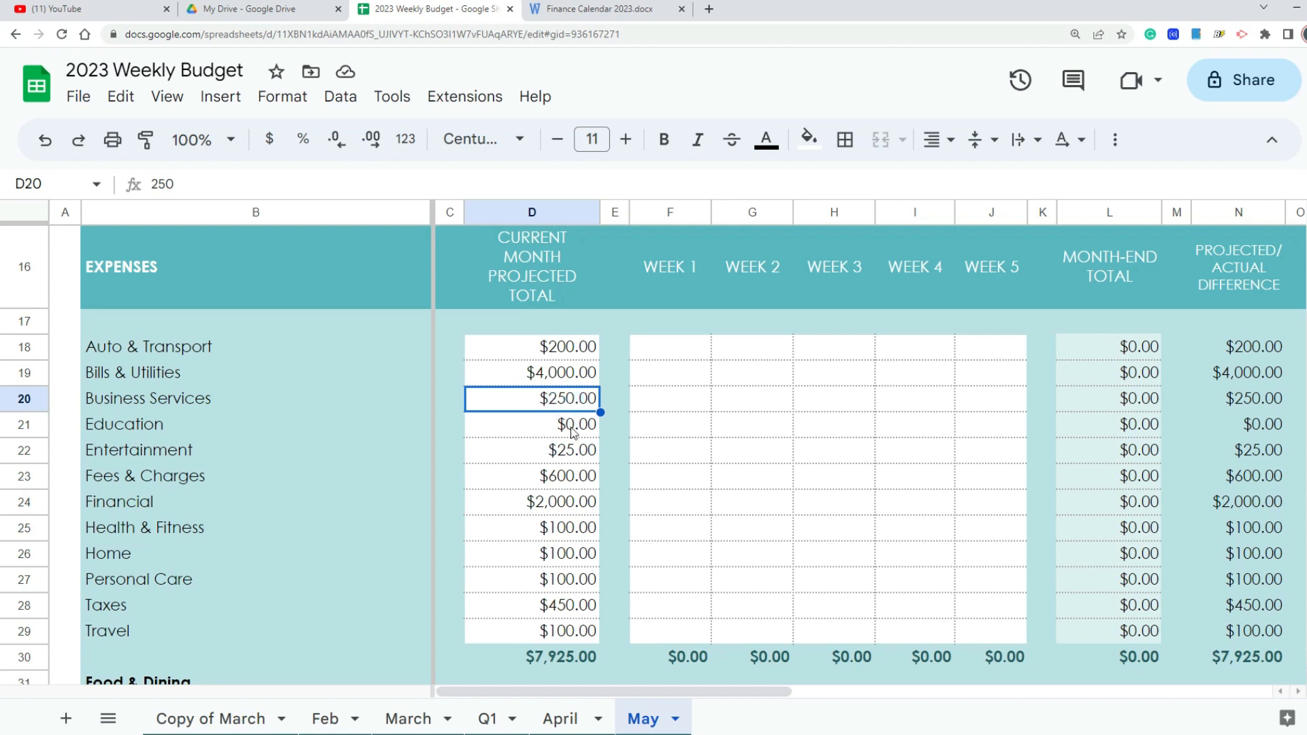
pyautogui.click(580, 452)
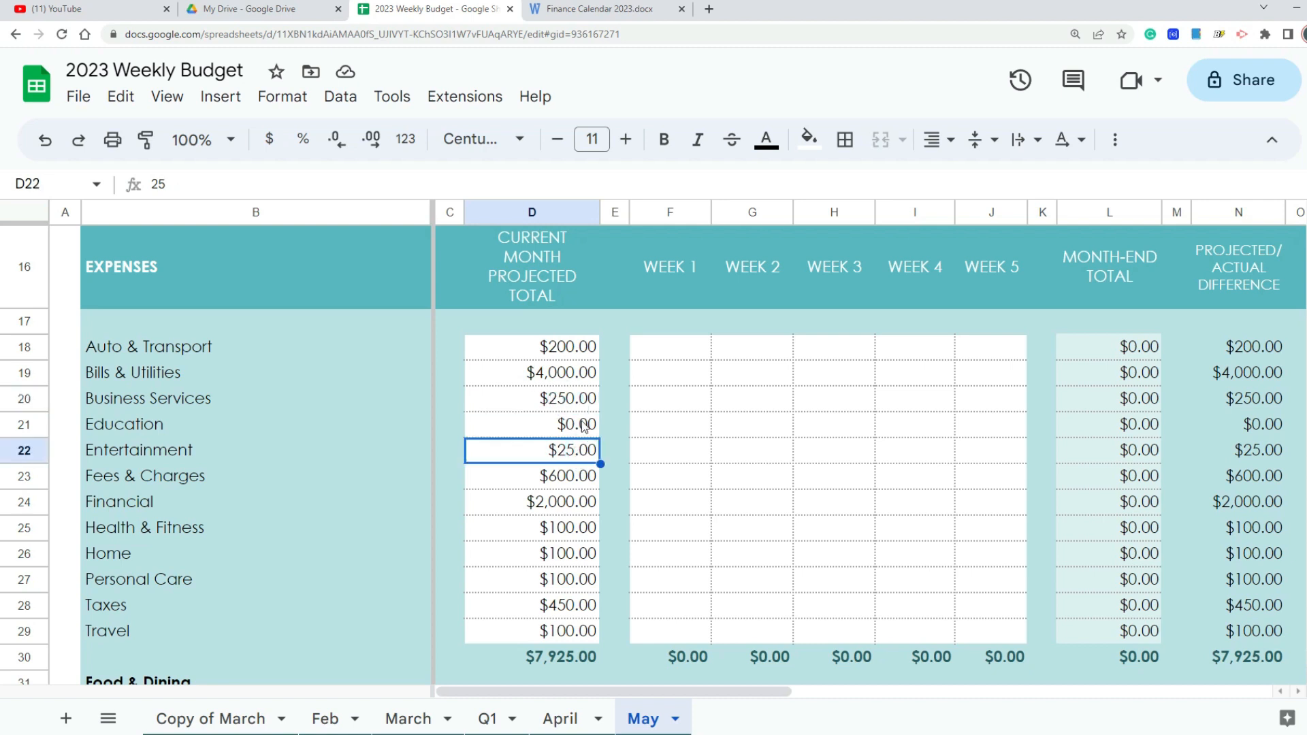
pyautogui.click(577, 479)
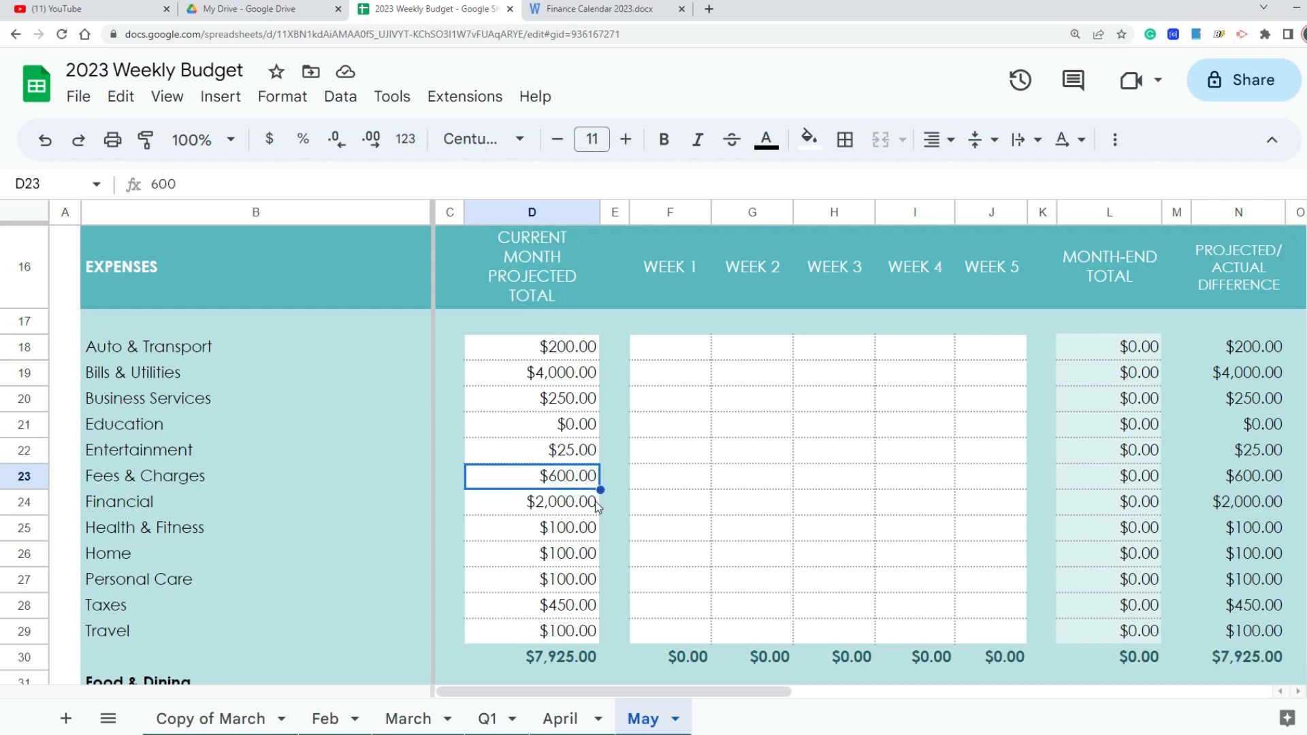
pyautogui.click(579, 503)
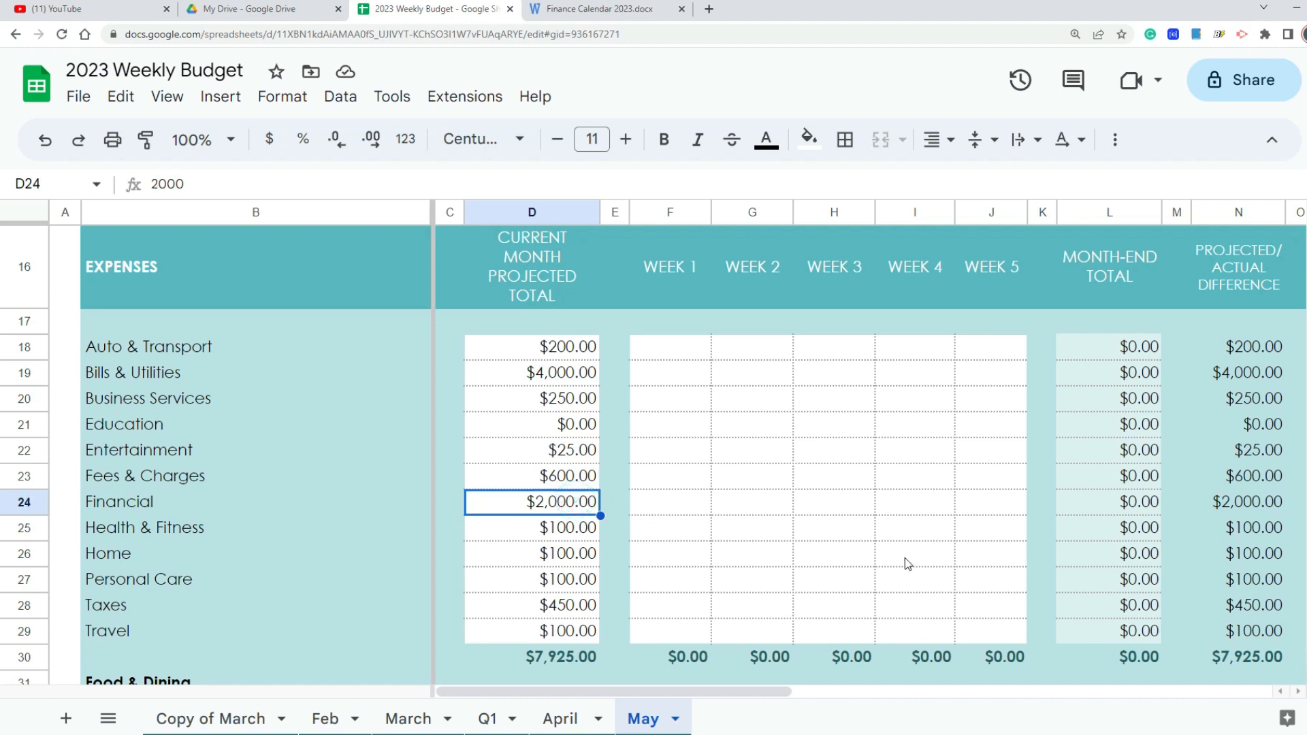
# Step: Extend the Financial expense label in column B to read "Financial ( Snow Ball Payment)"
pyautogui.doubleClick(163, 507)
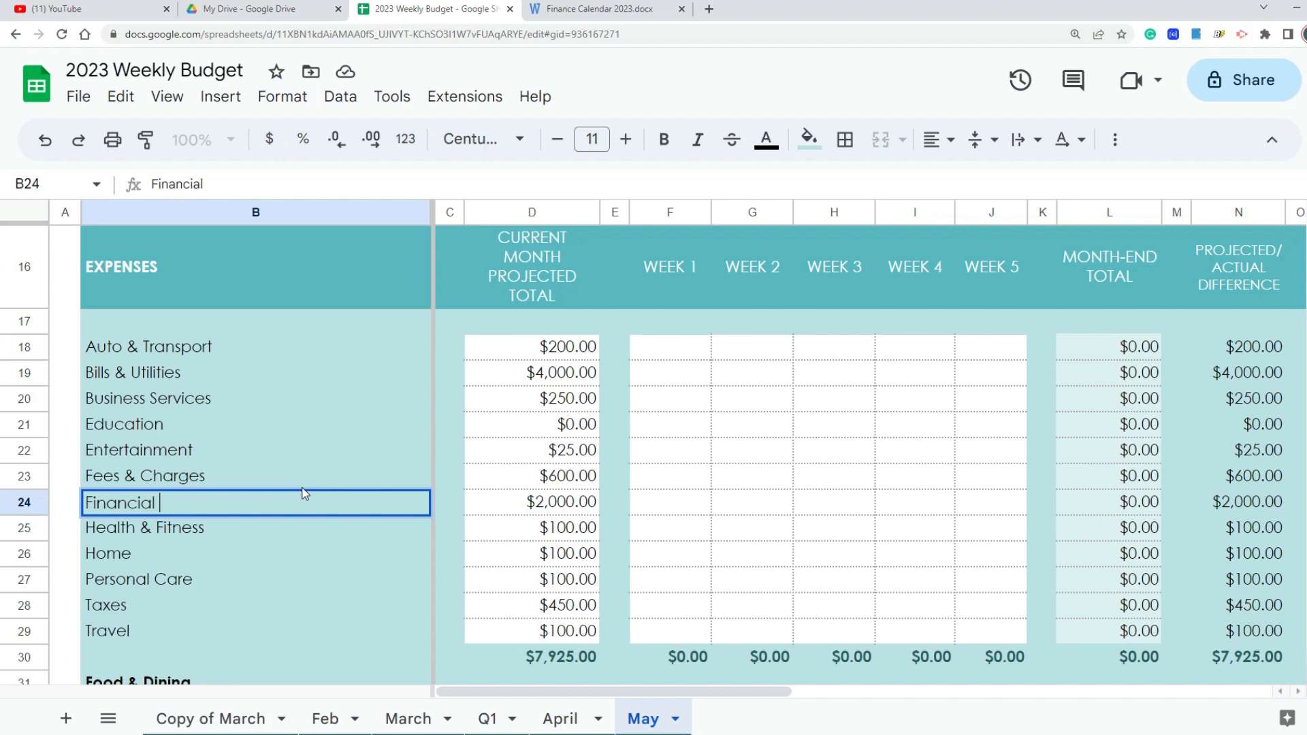
pyautogui.write('Snow Ball ')
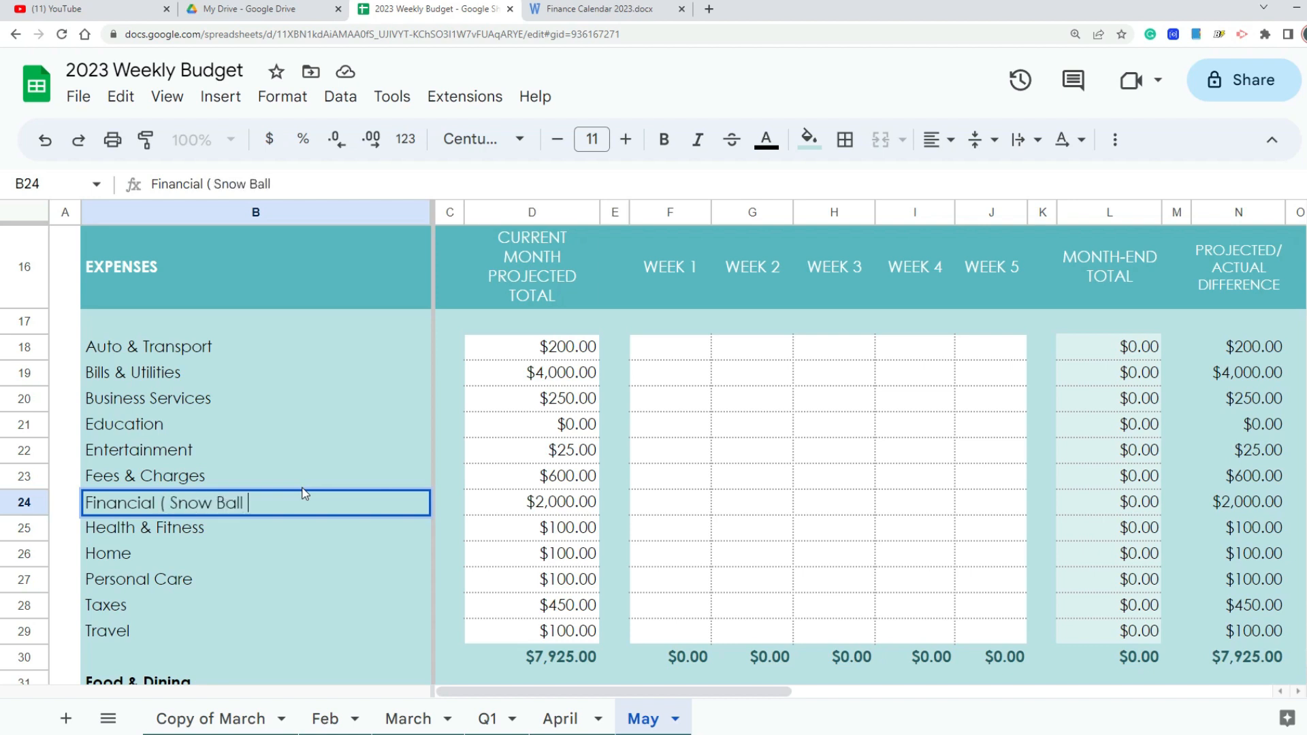
pyautogui.write('Payment)')
pyautogui.press('Return')
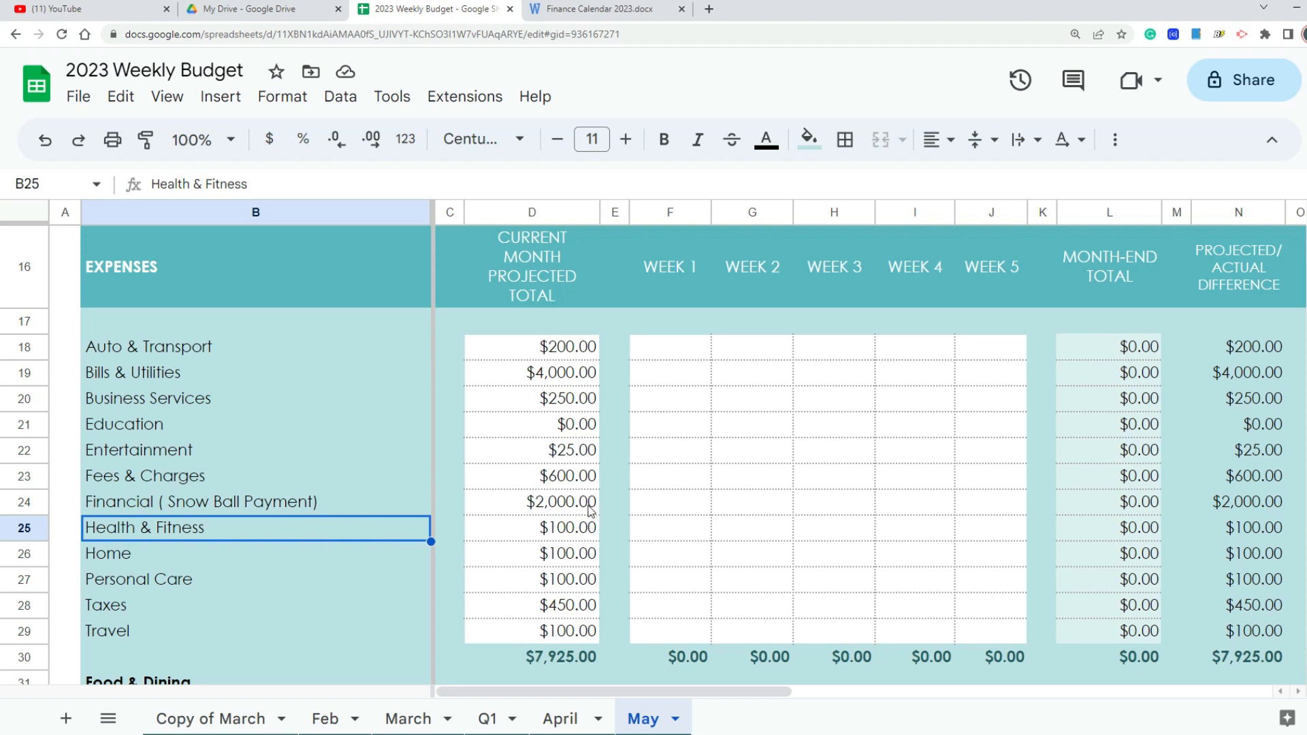
# Step: Set the projected monthly total for the Home expense category to $300
pyautogui.click(580, 525)
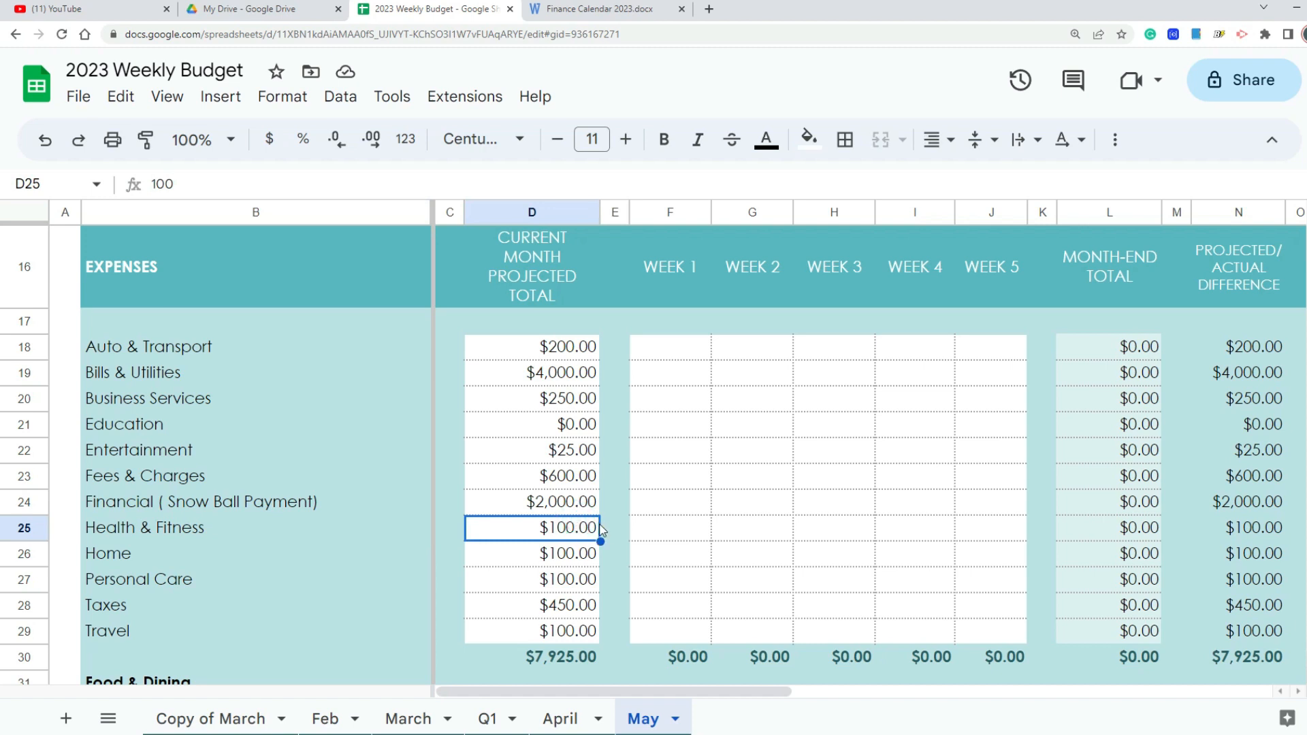
pyautogui.click(569, 555)
pyautogui.click(573, 576)
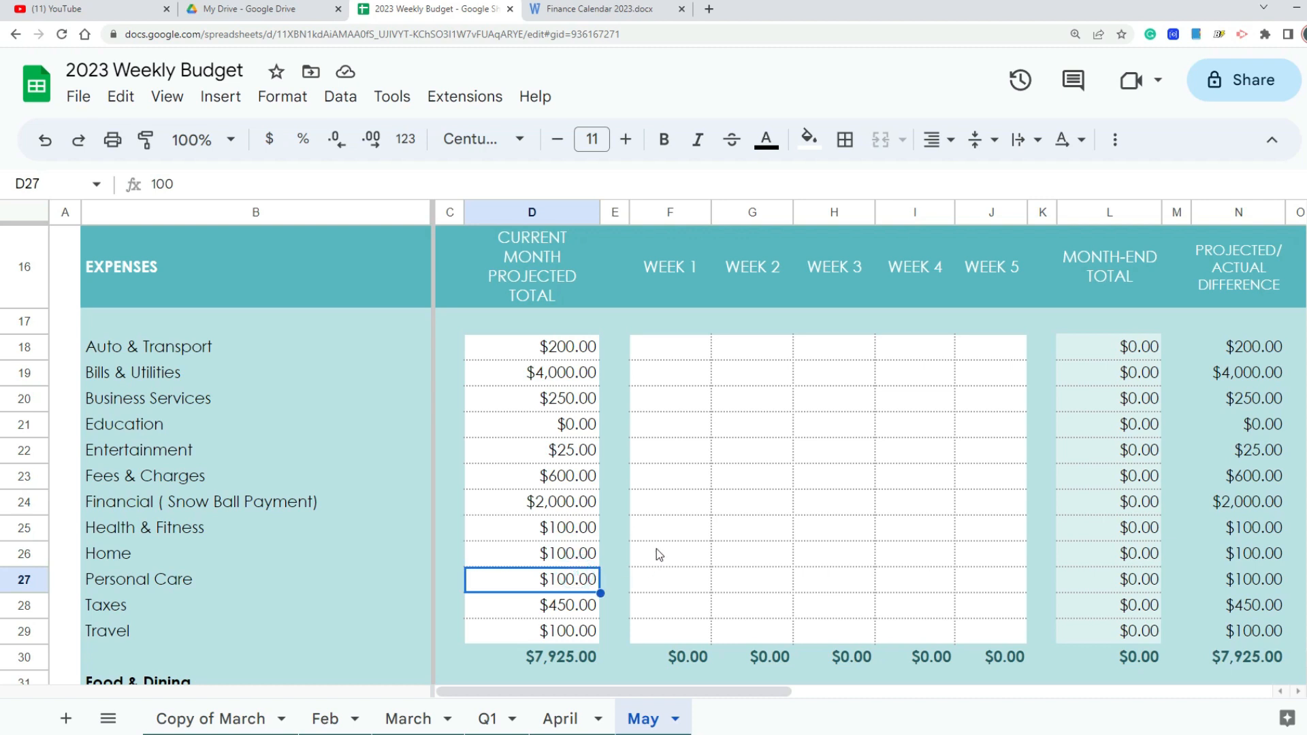
pyautogui.press('Up')
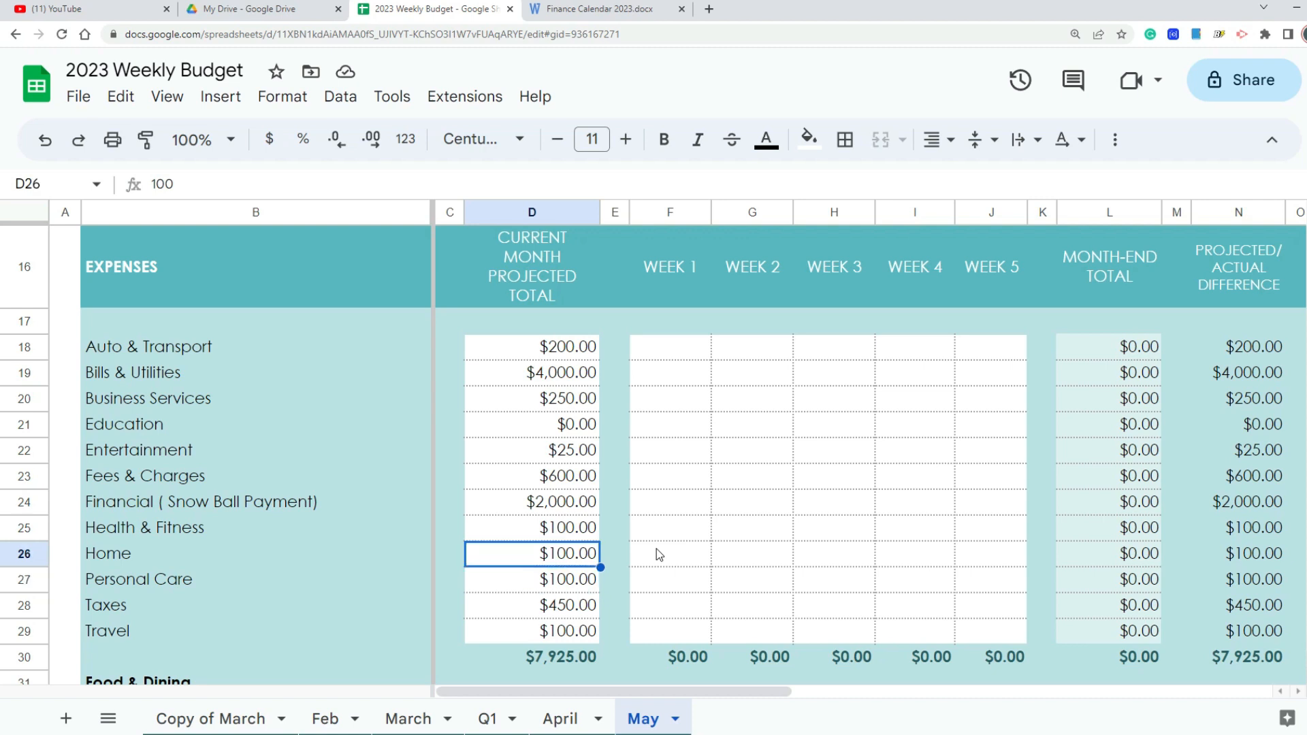
pyautogui.write('300')
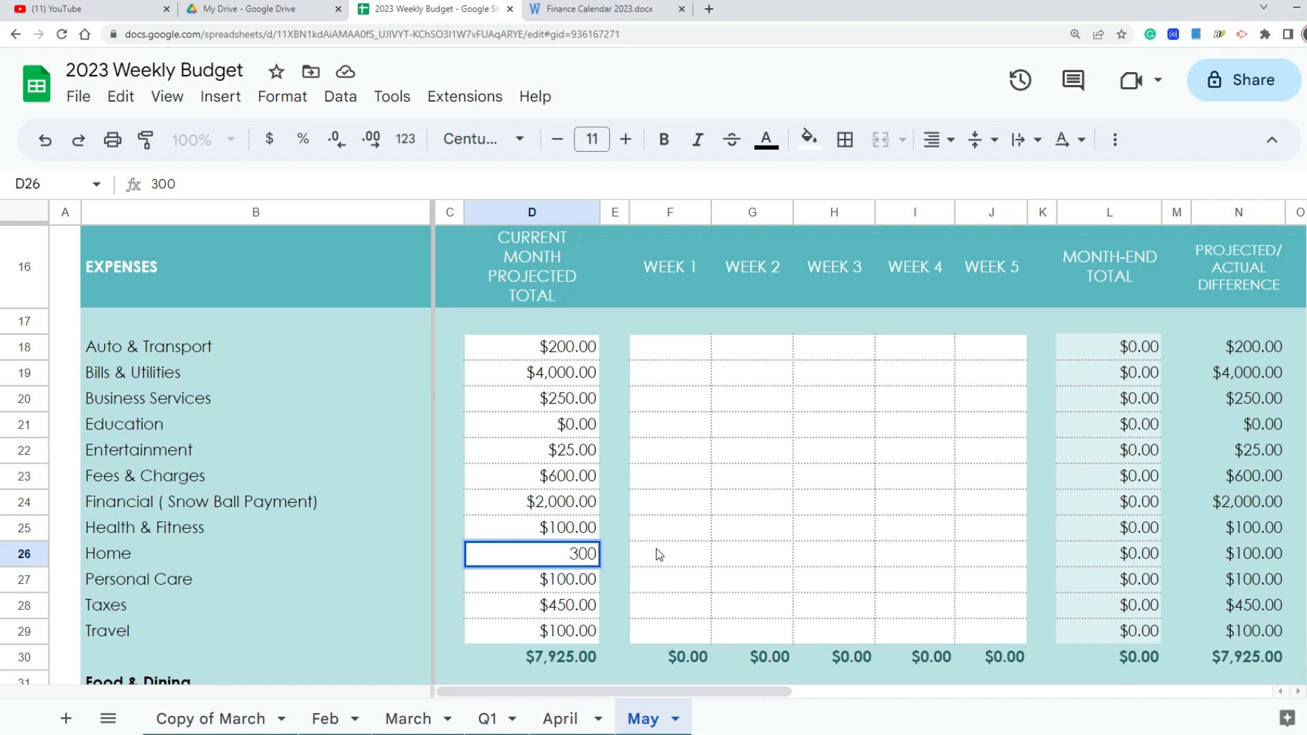
pyautogui.press('Return')
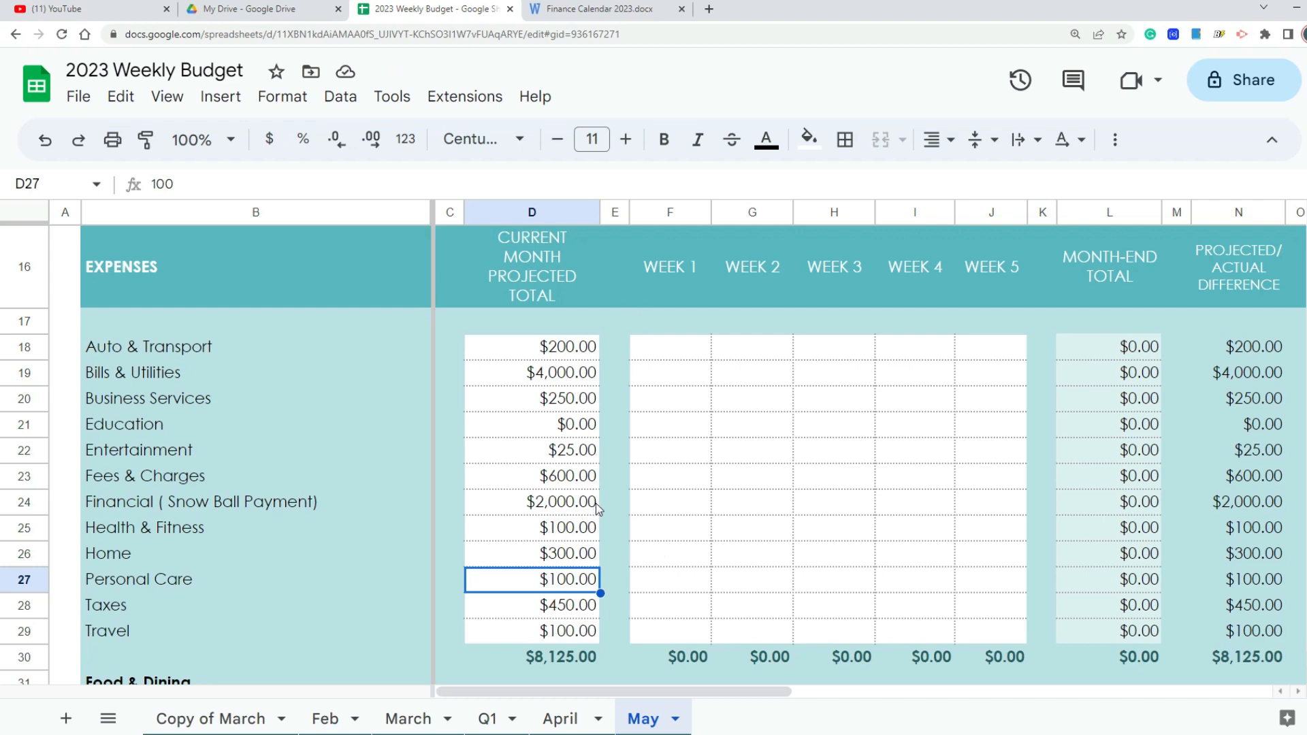
# Step: Set the projected monthly total for the Travel expense category to $200
pyautogui.scroll(-1, 619, 522)
pyautogui.click(576, 524)
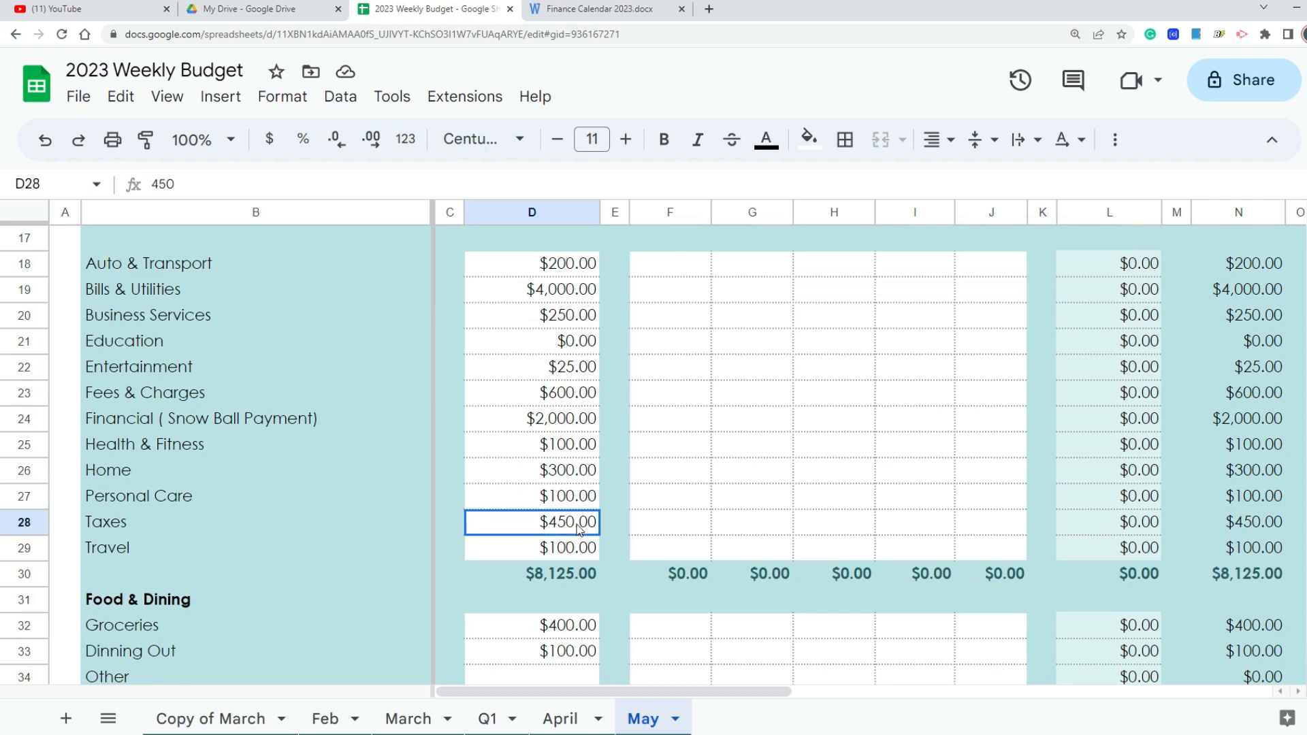
pyautogui.click(585, 549)
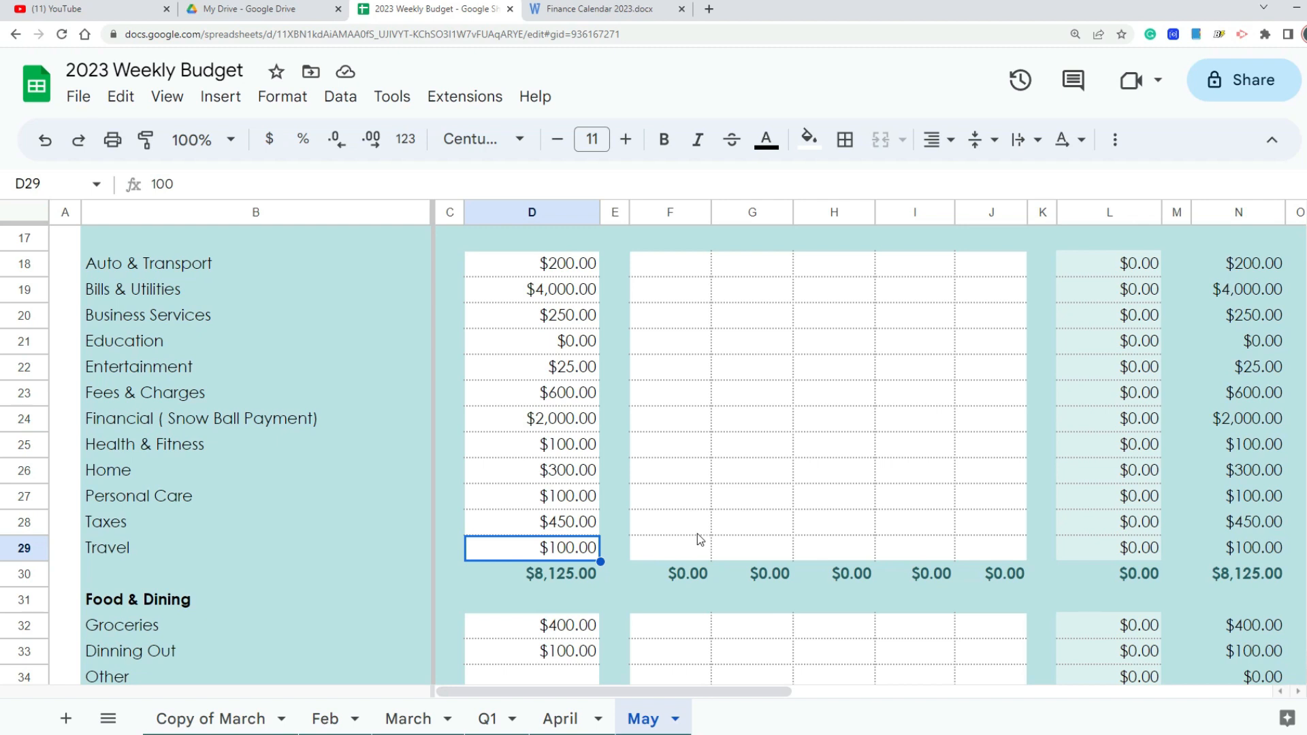
pyautogui.write('200')
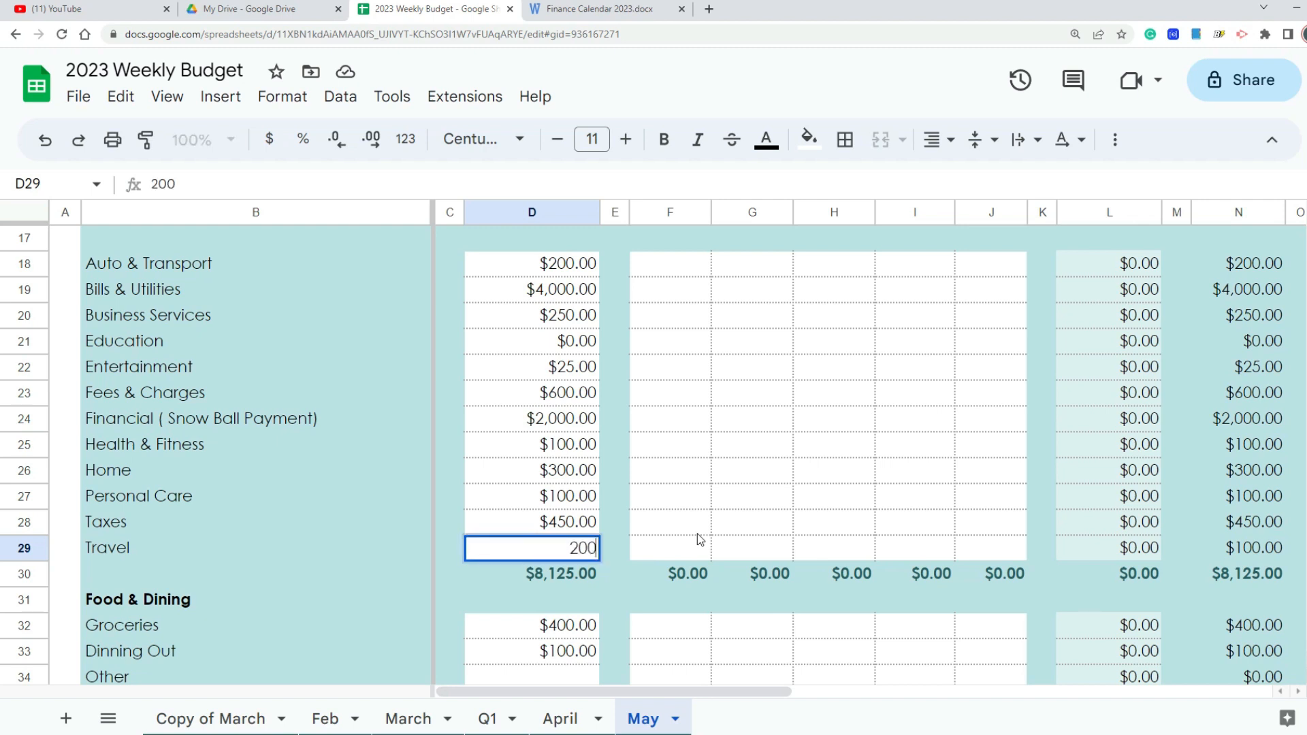
pyautogui.press('Return')
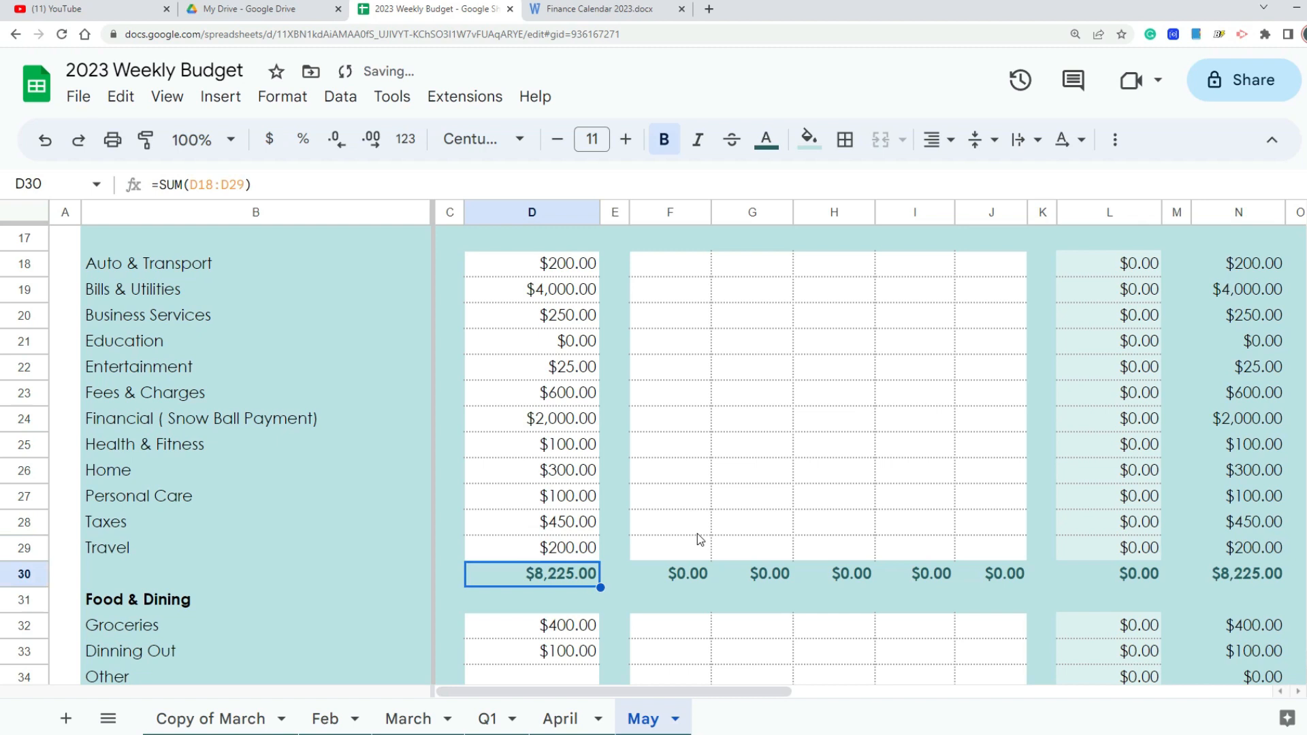
# Step: Change the projected monthly total for Travel to $300
pyautogui.press('Up')
pyautogui.press('Up')
pyautogui.press('Down')
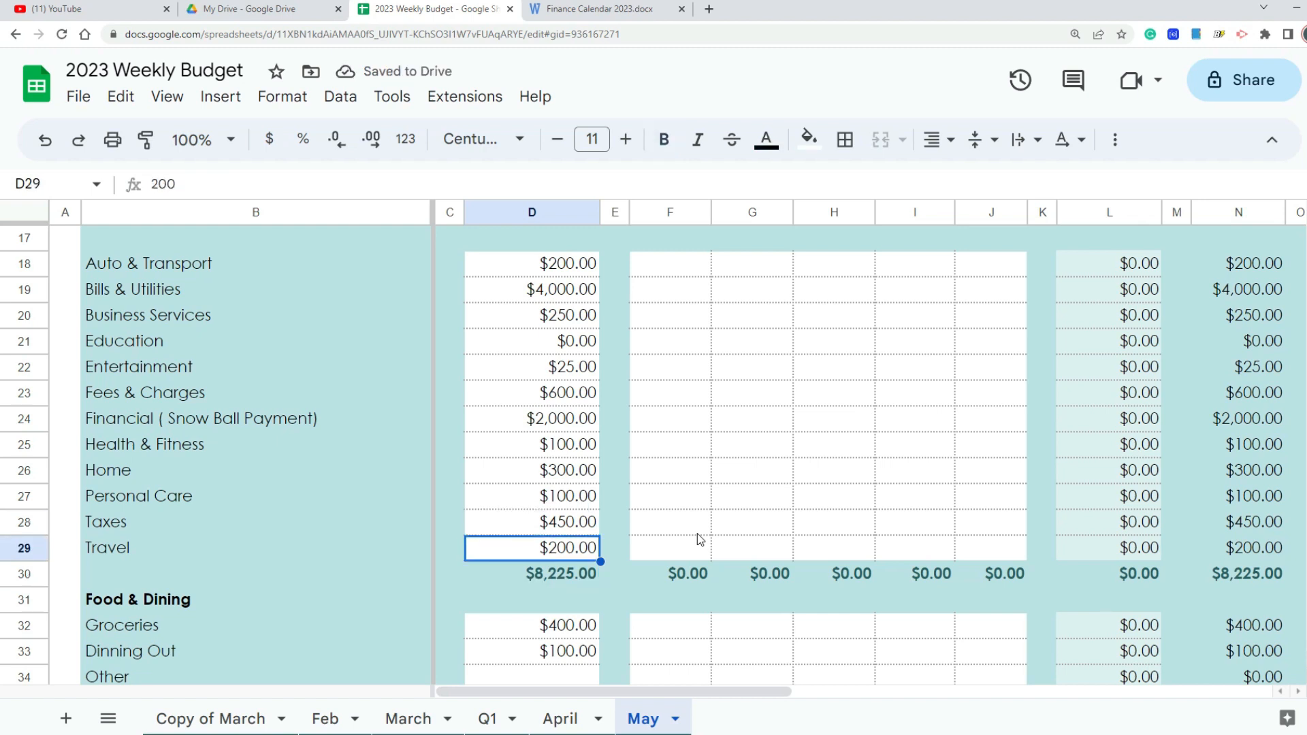
pyautogui.write('300')
pyautogui.press('Return')
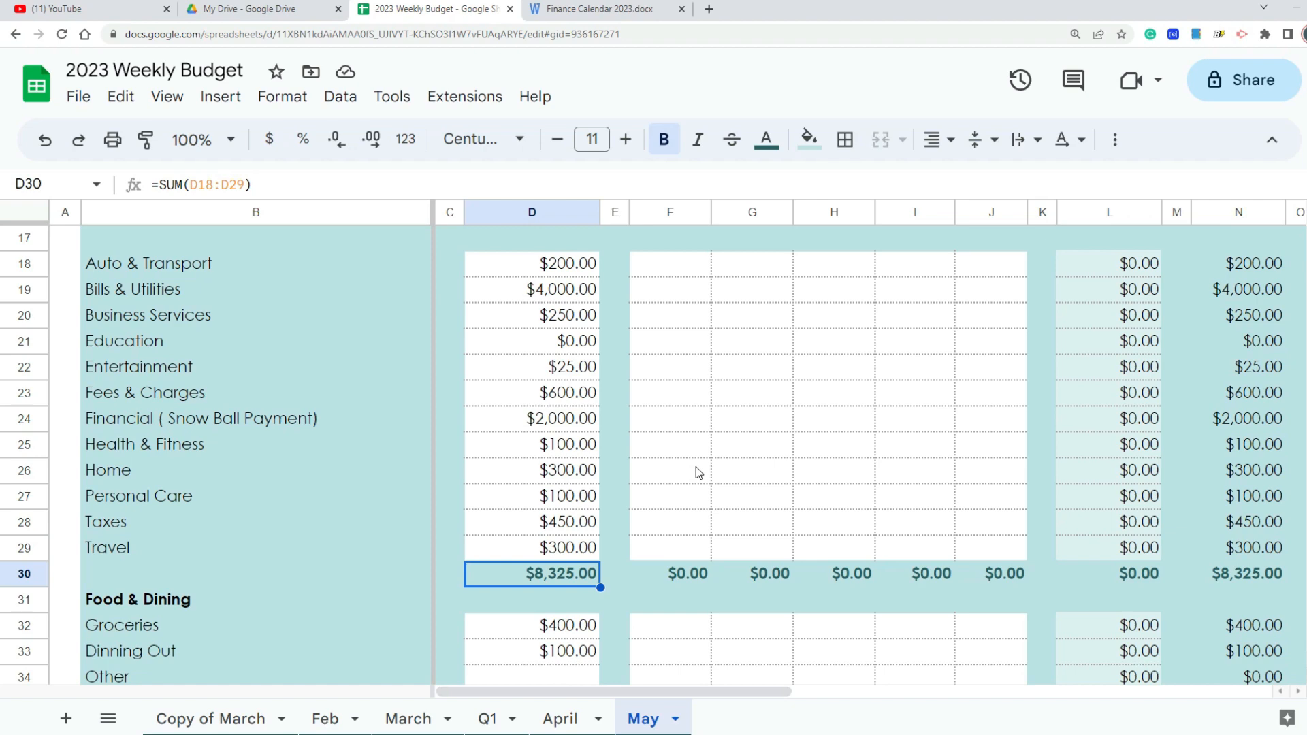
# Step: Under Food & Dining, set the projected monthly totals to $500 for Groceries and $200 for Dinning Out
pyautogui.scroll(-2, 695, 470)
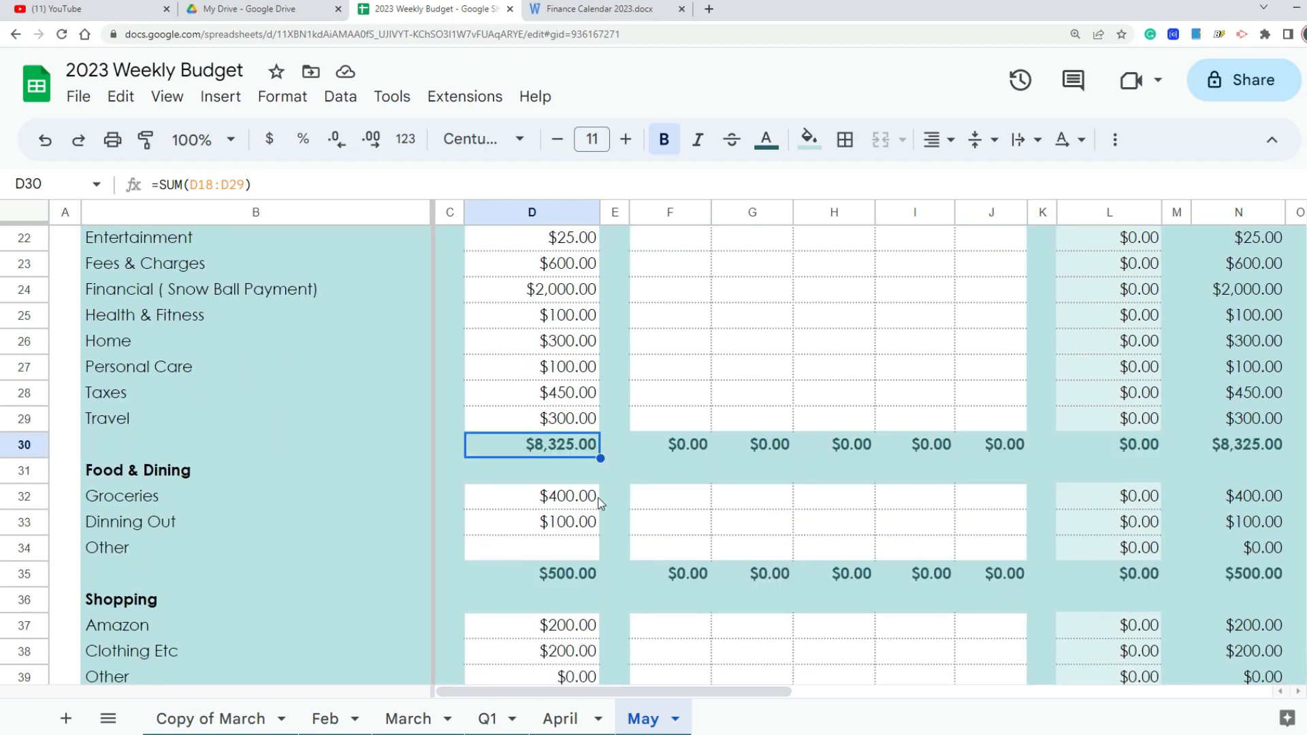
pyautogui.click(577, 495)
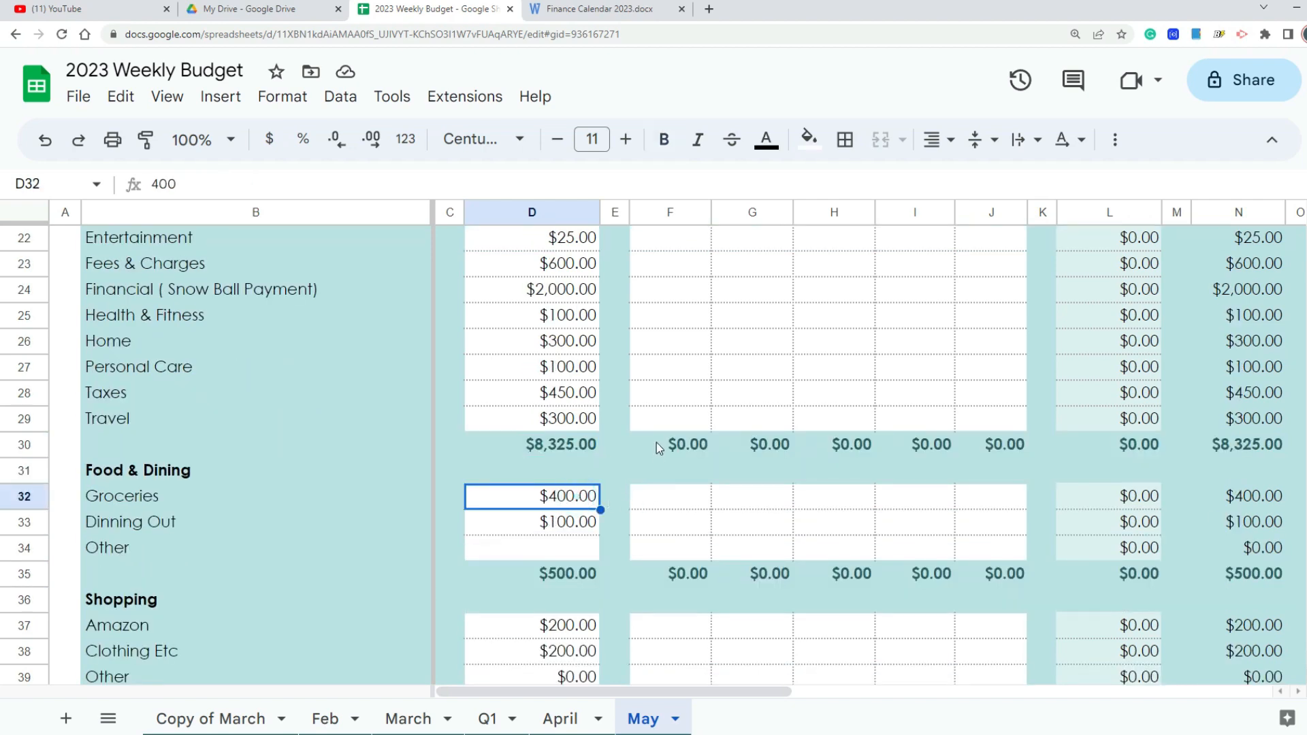
pyautogui.write('500')
pyautogui.press('Return')
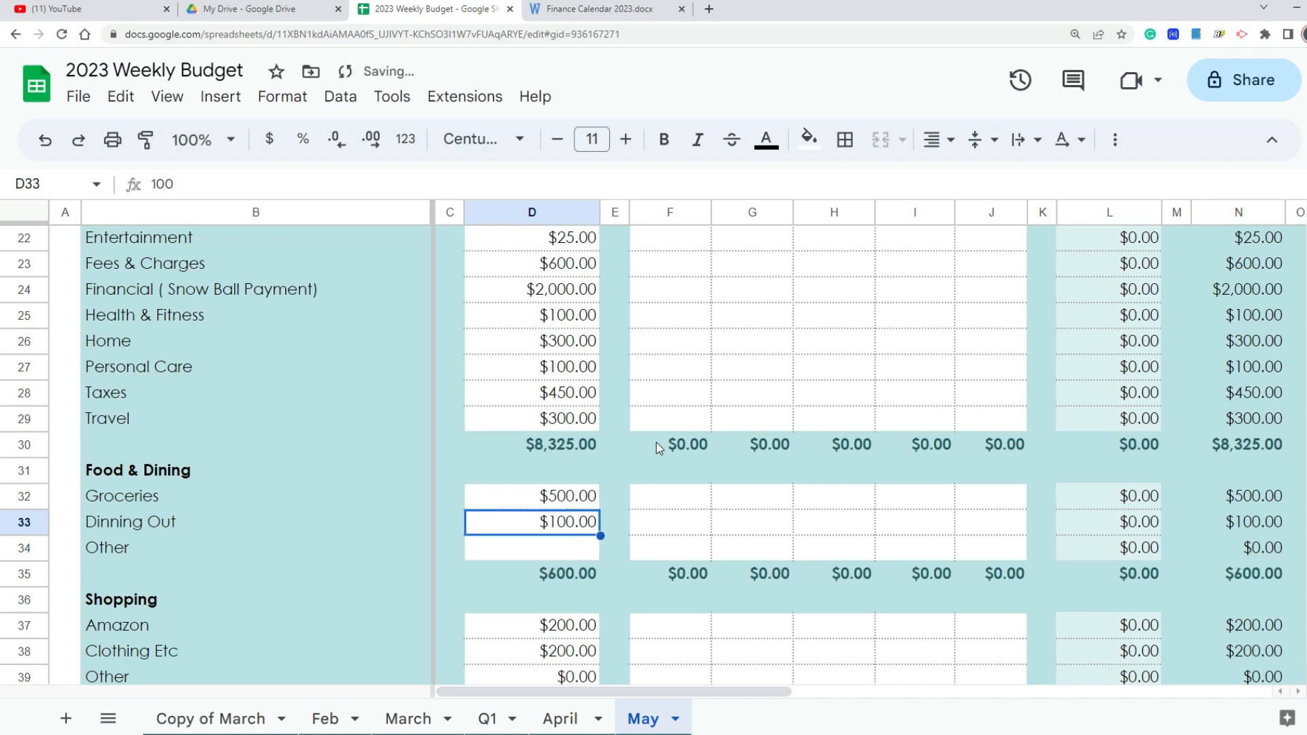
pyautogui.write('200')
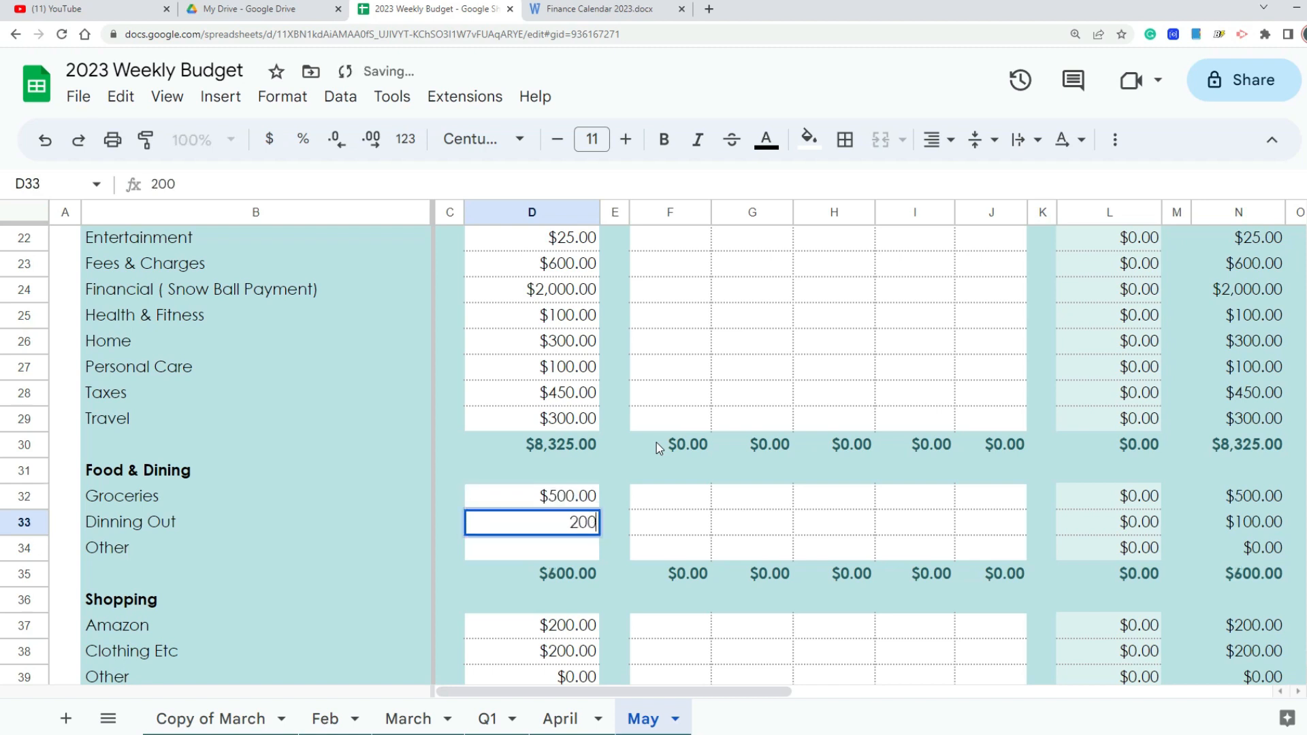
pyautogui.press('Return')
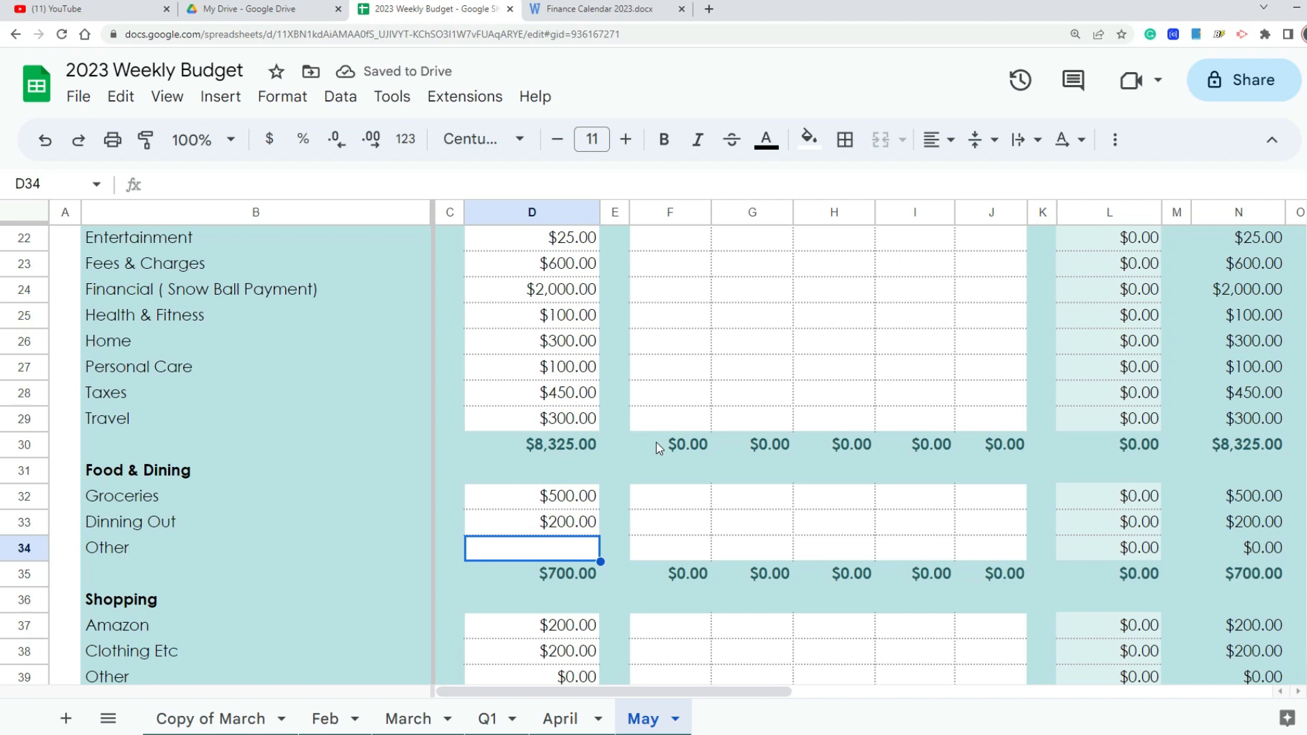
# Step: Set the projected monthly total for Airfare in the Work Related section to $1,000
pyautogui.scroll(-1, 627, 468)
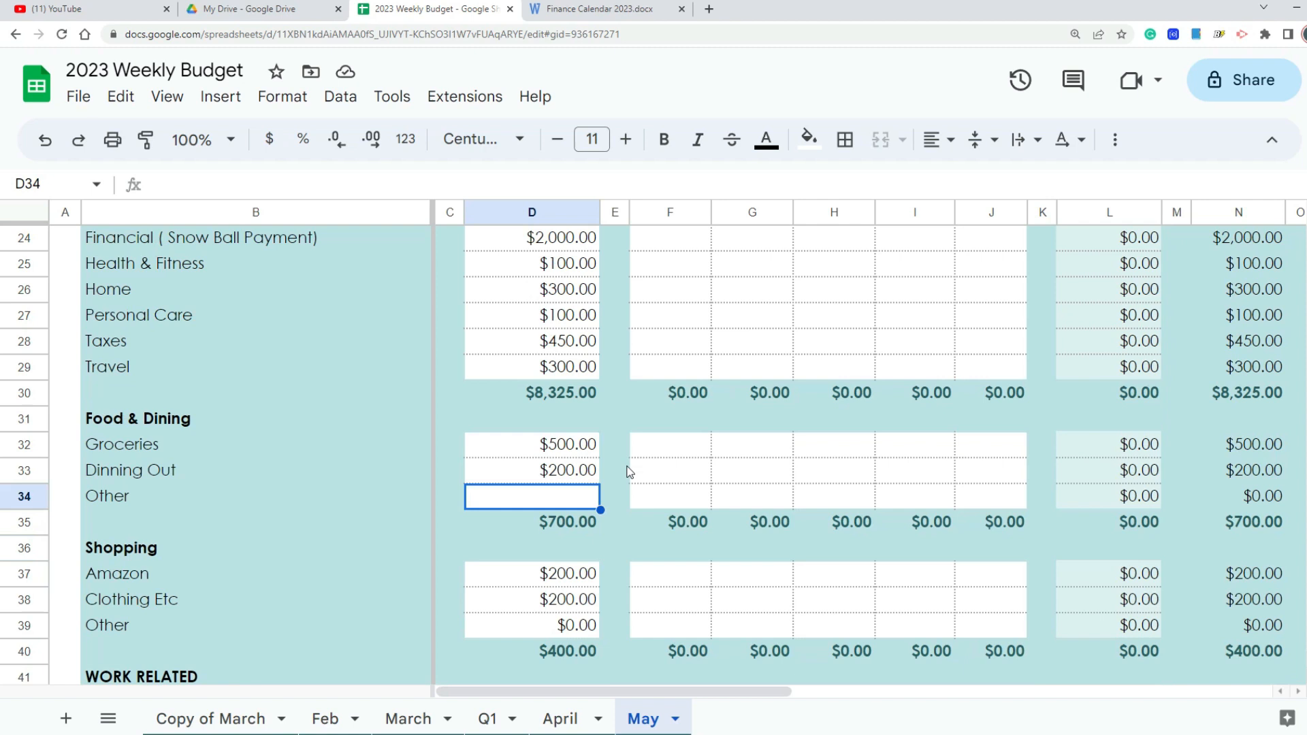
pyautogui.scroll(-1, 633, 470)
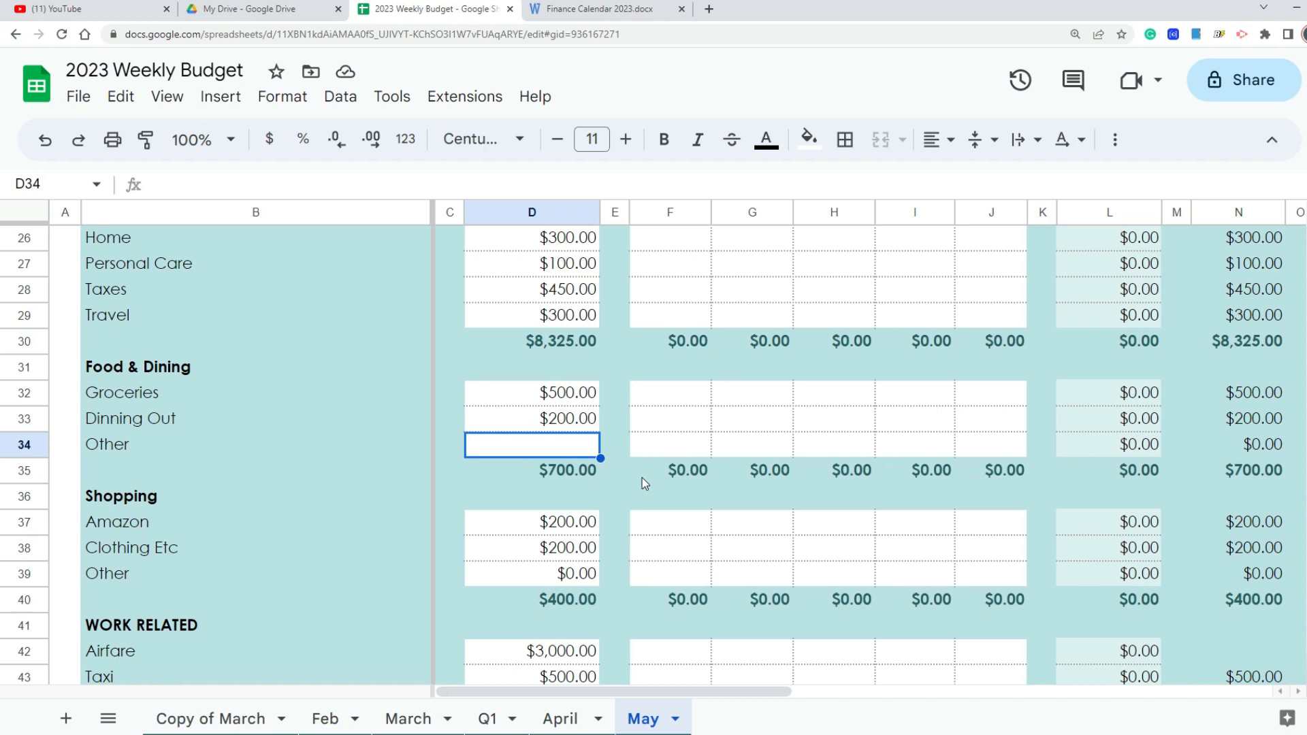
pyautogui.scroll(-1, 626, 504)
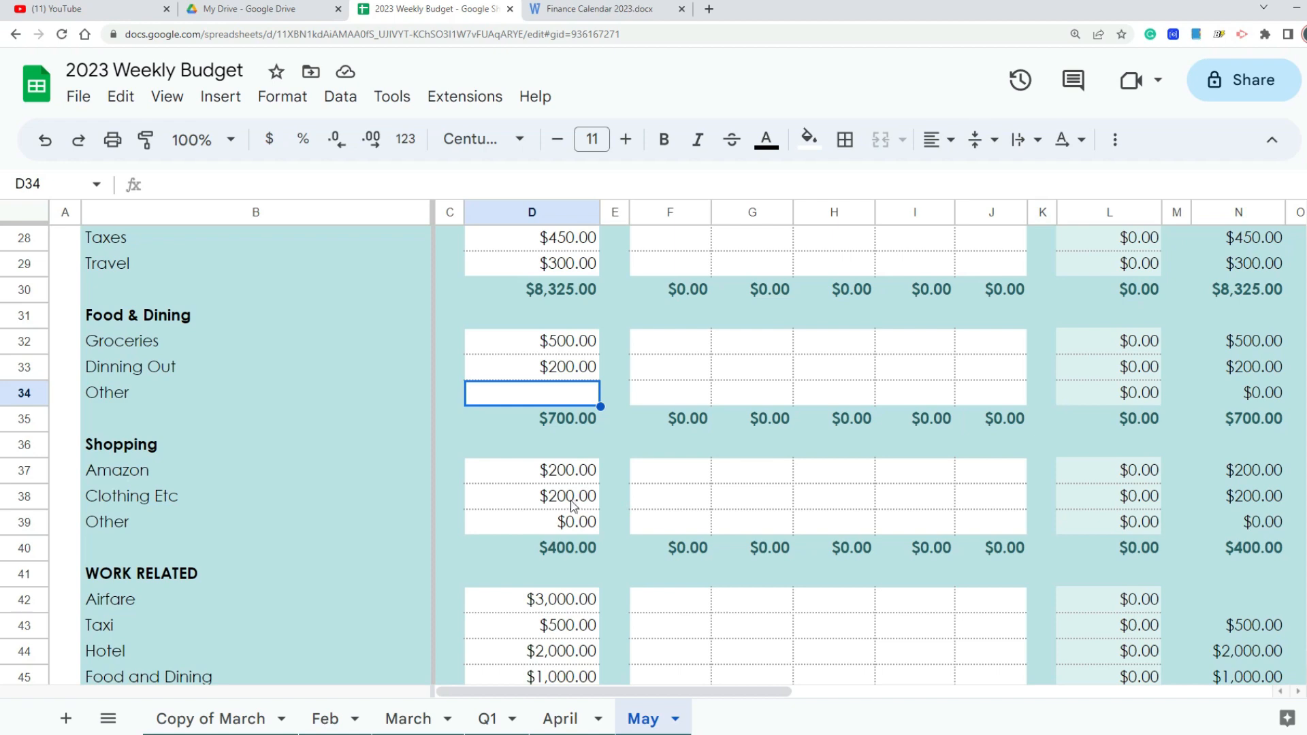
pyautogui.scroll(-3, 570, 509)
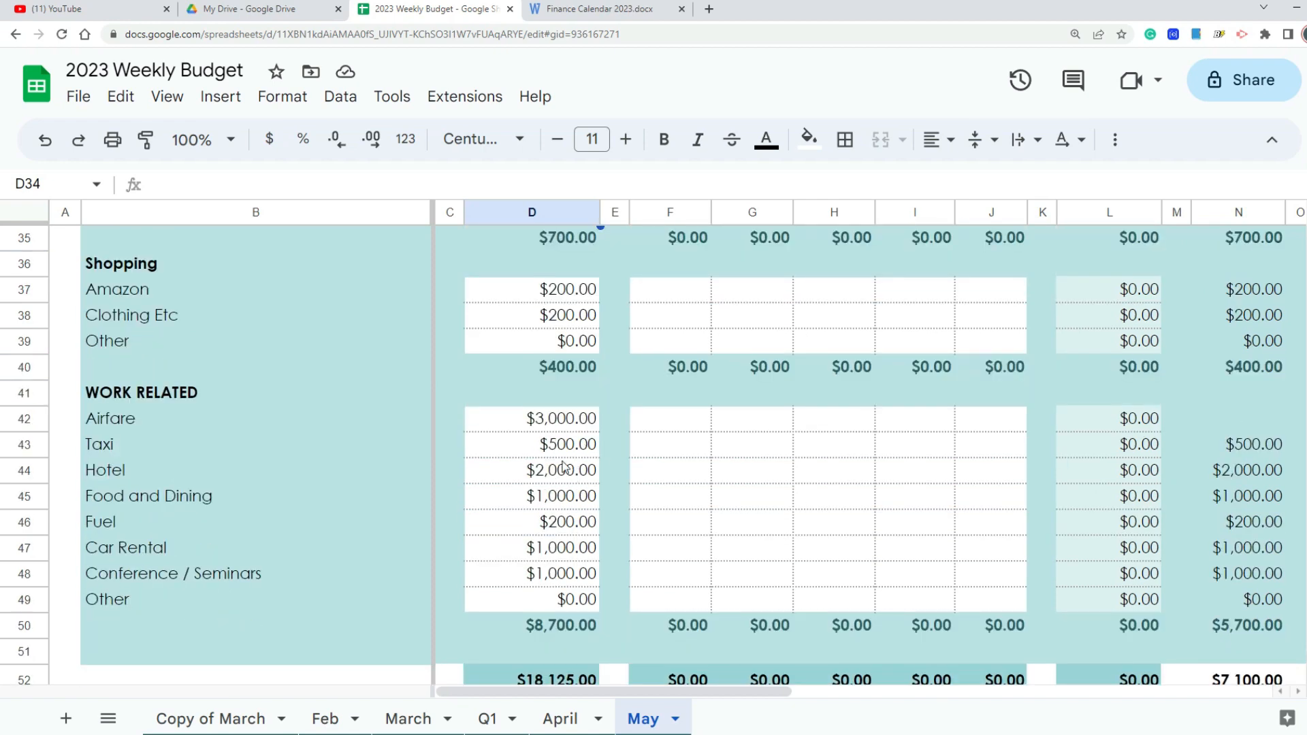
pyautogui.click(555, 418)
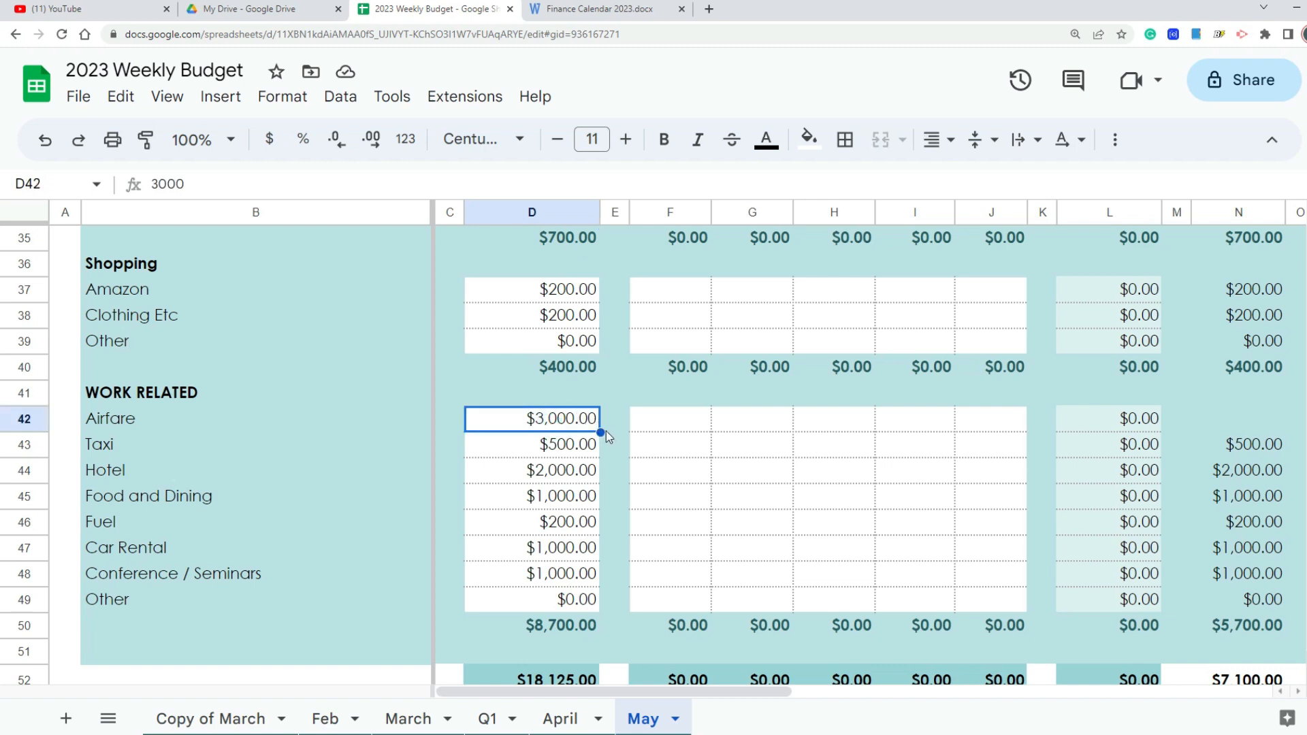
pyautogui.write('1000')
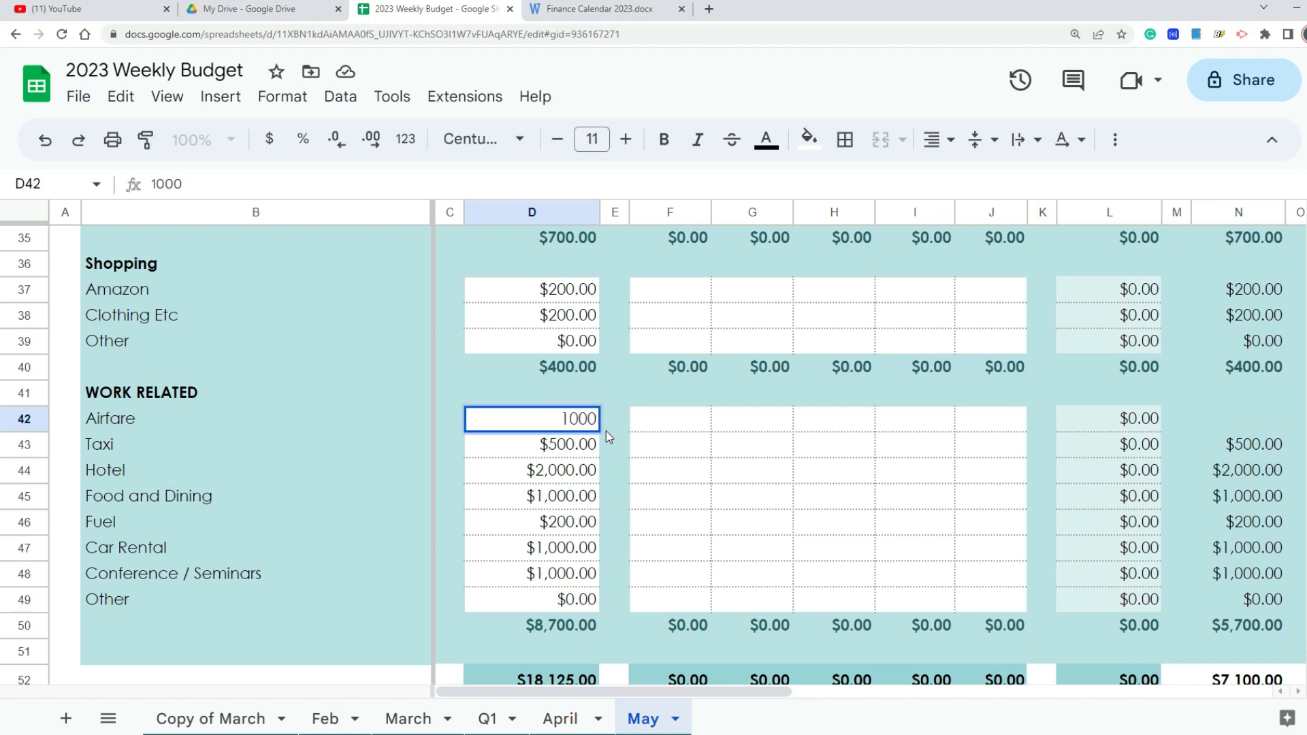
pyautogui.press('Return')
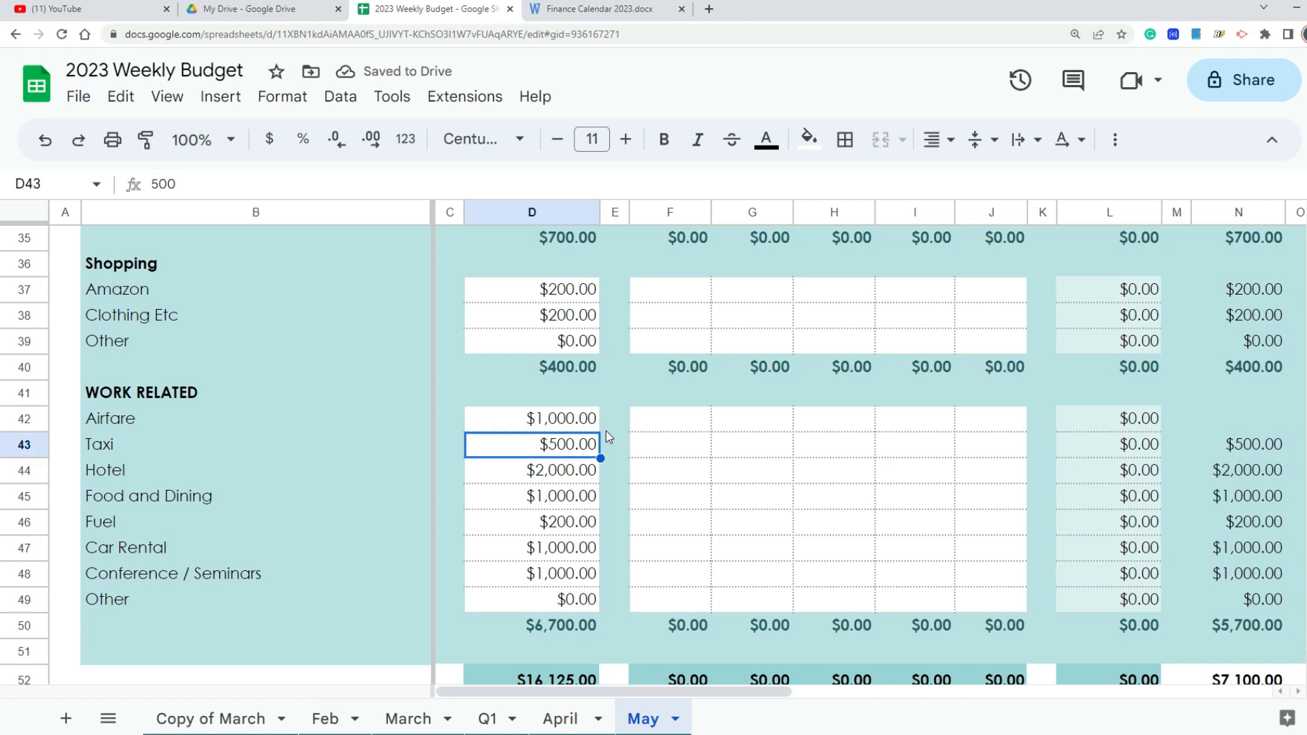
# Step: Set the Work Related projected totals to $1,000 for Hotel and $2,000 for Food and Dining
pyautogui.press('Down')
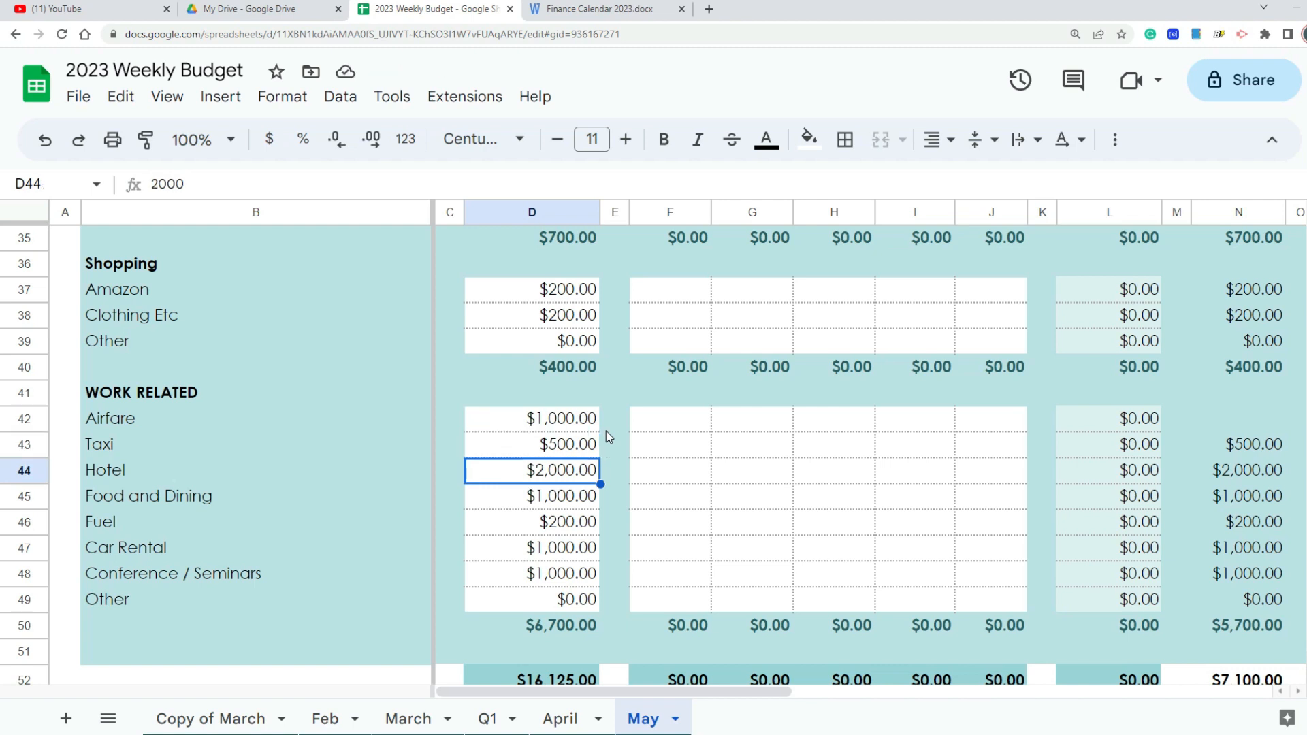
pyautogui.write('1000')
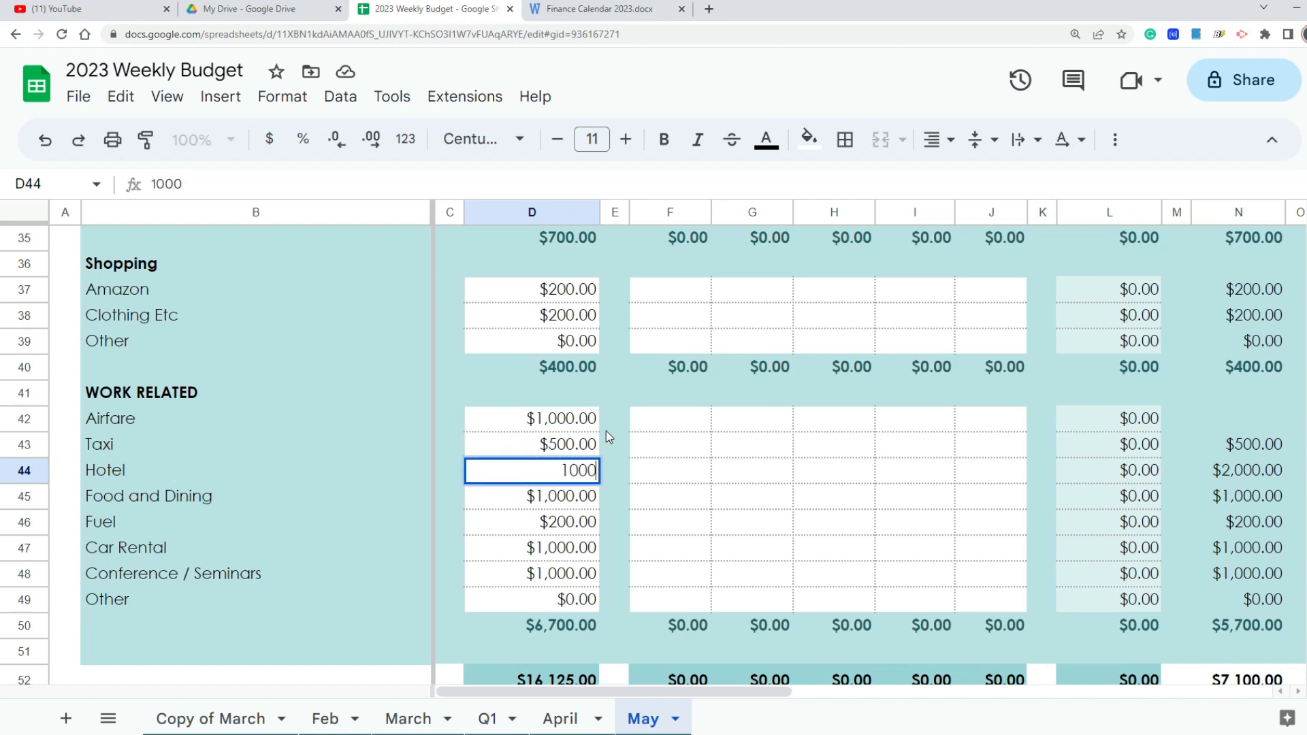
pyautogui.press('Return')
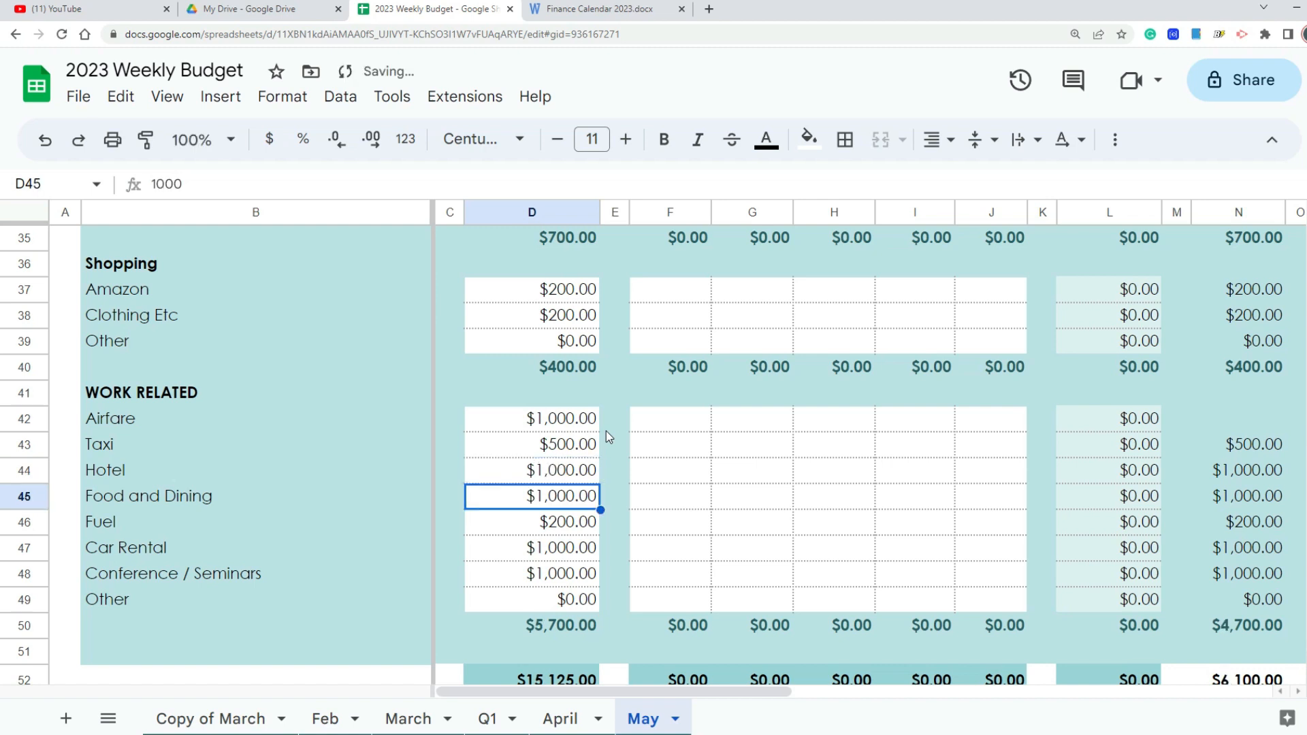
pyautogui.write('2,00')
pyautogui.write('0')
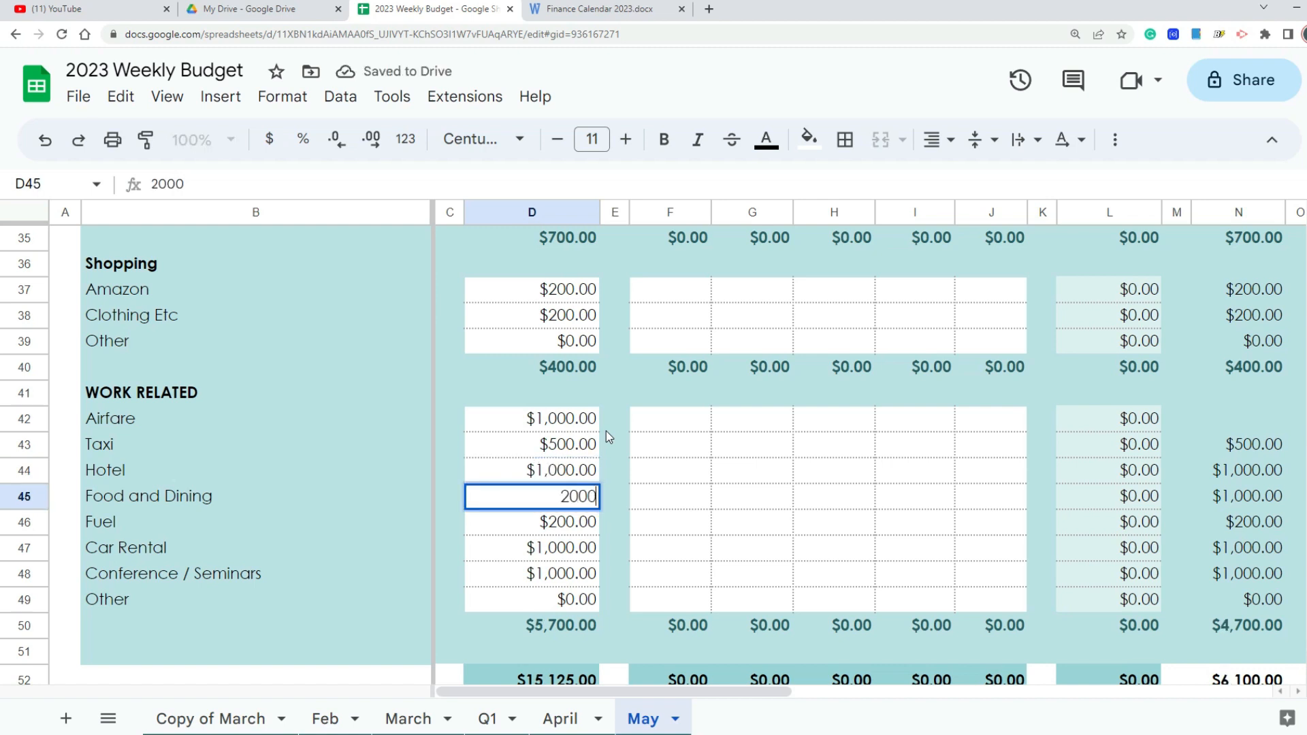
pyautogui.press('Return')
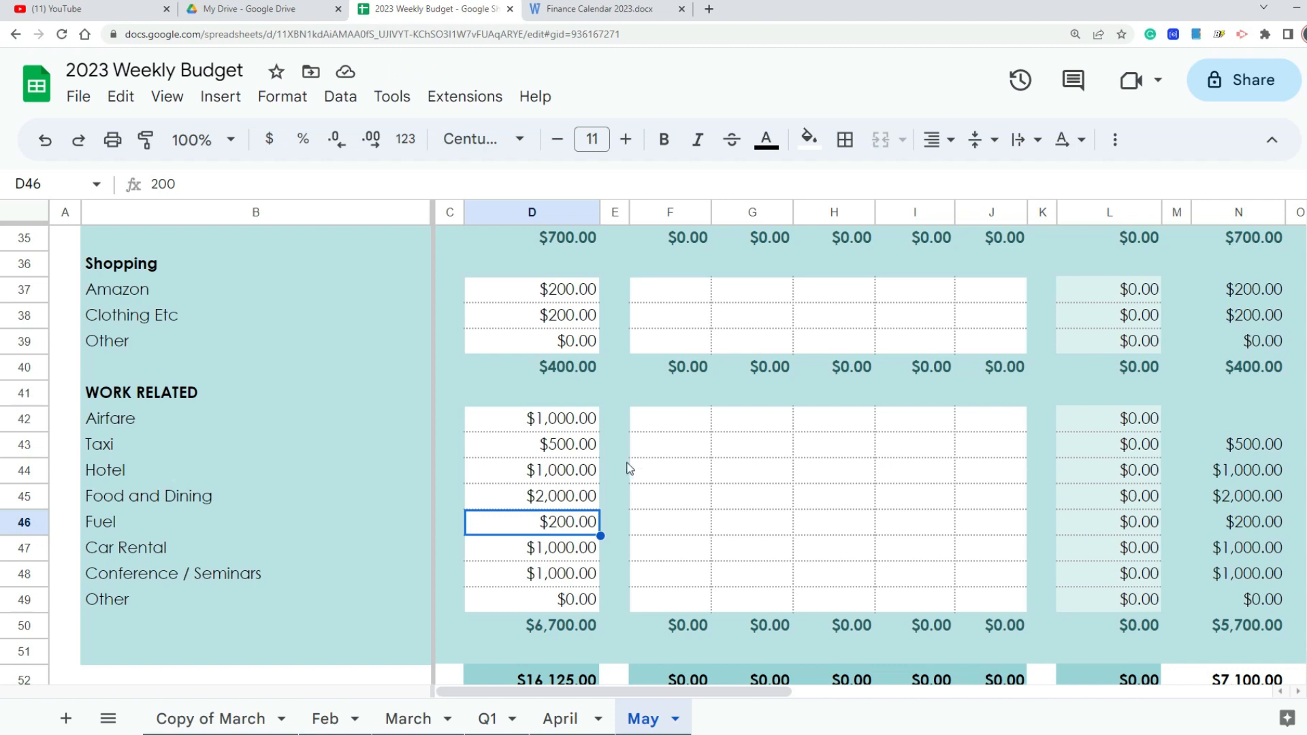
# Step: Set the Work Related projected monthly totals to $200 for Car Rental and $2,000 for Conference / Seminars
pyautogui.doubleClick(600, 535)
pyautogui.press('Return')
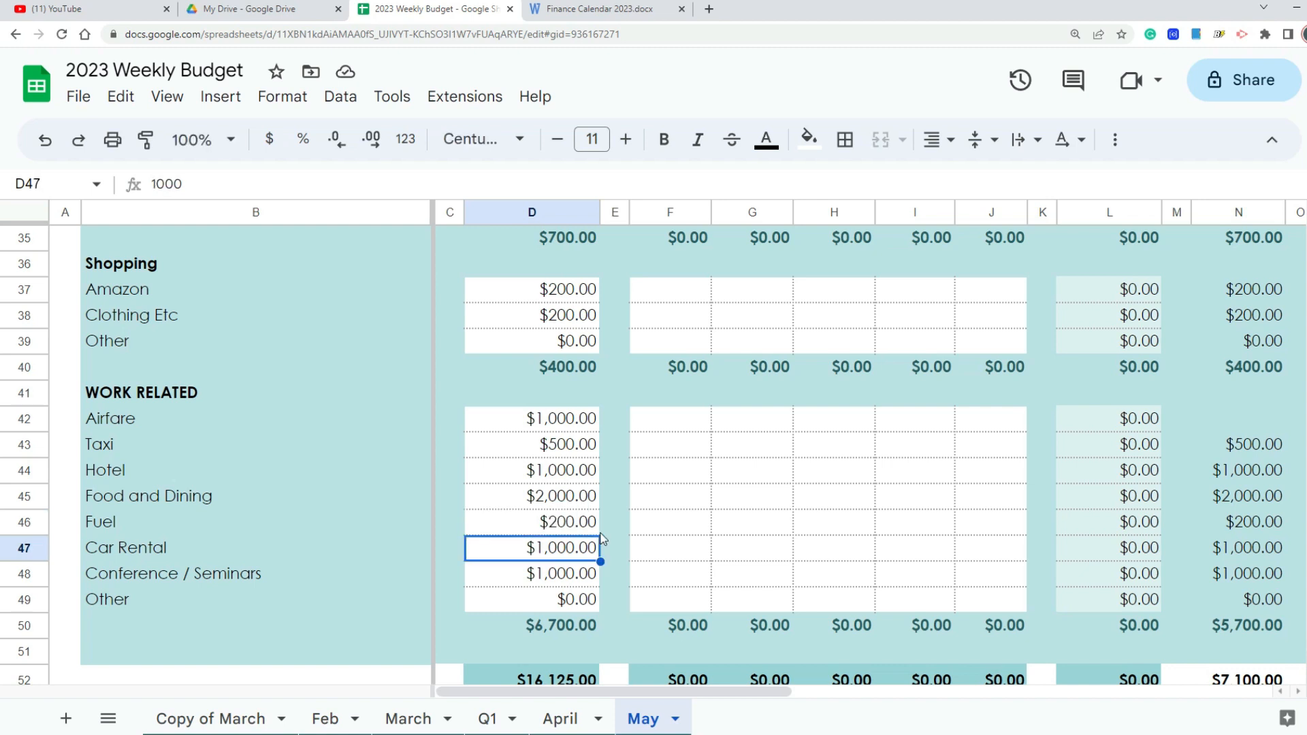
pyautogui.write('200')
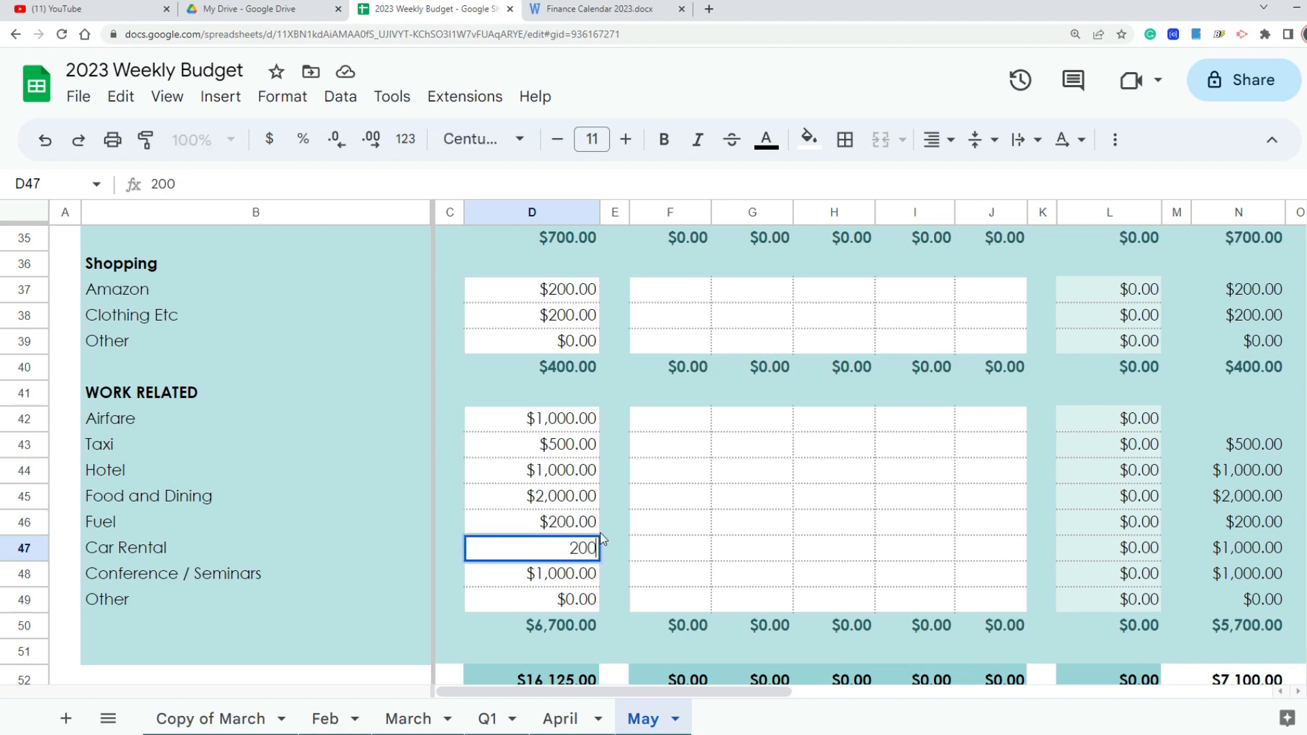
pyautogui.press('Return')
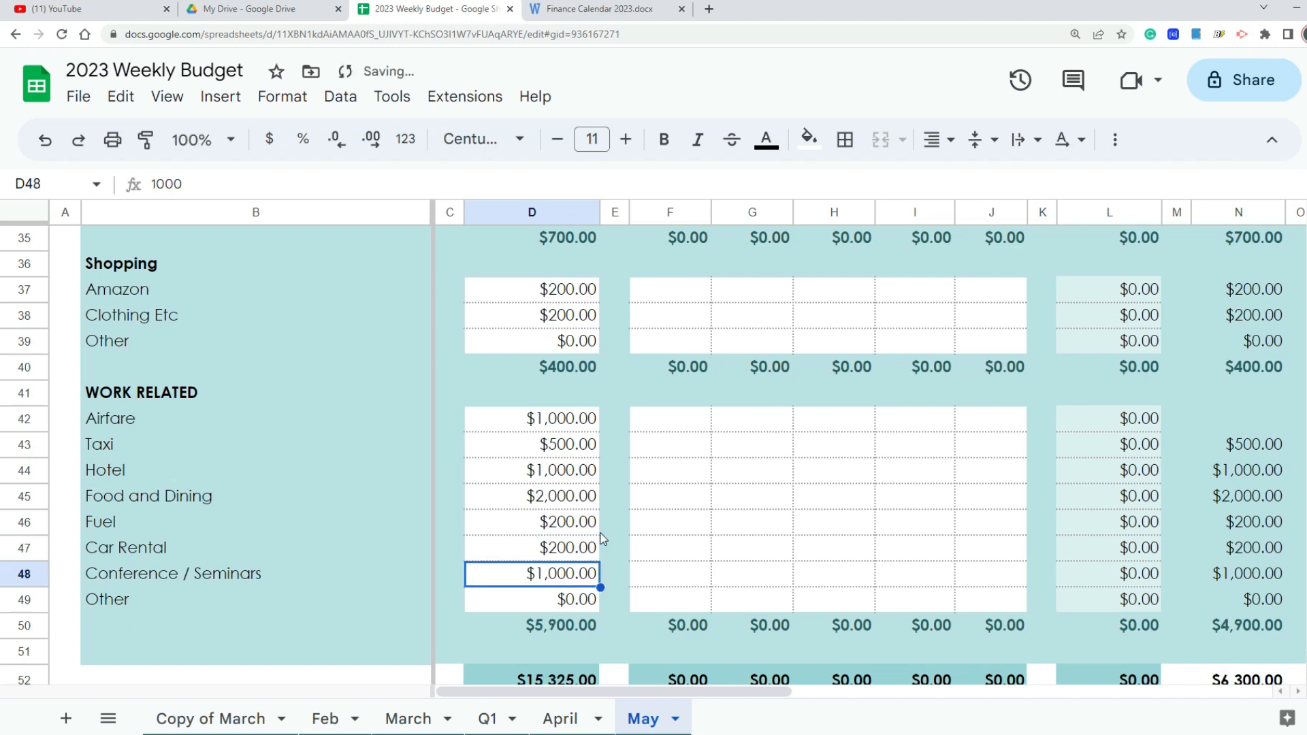
pyautogui.write('2000')
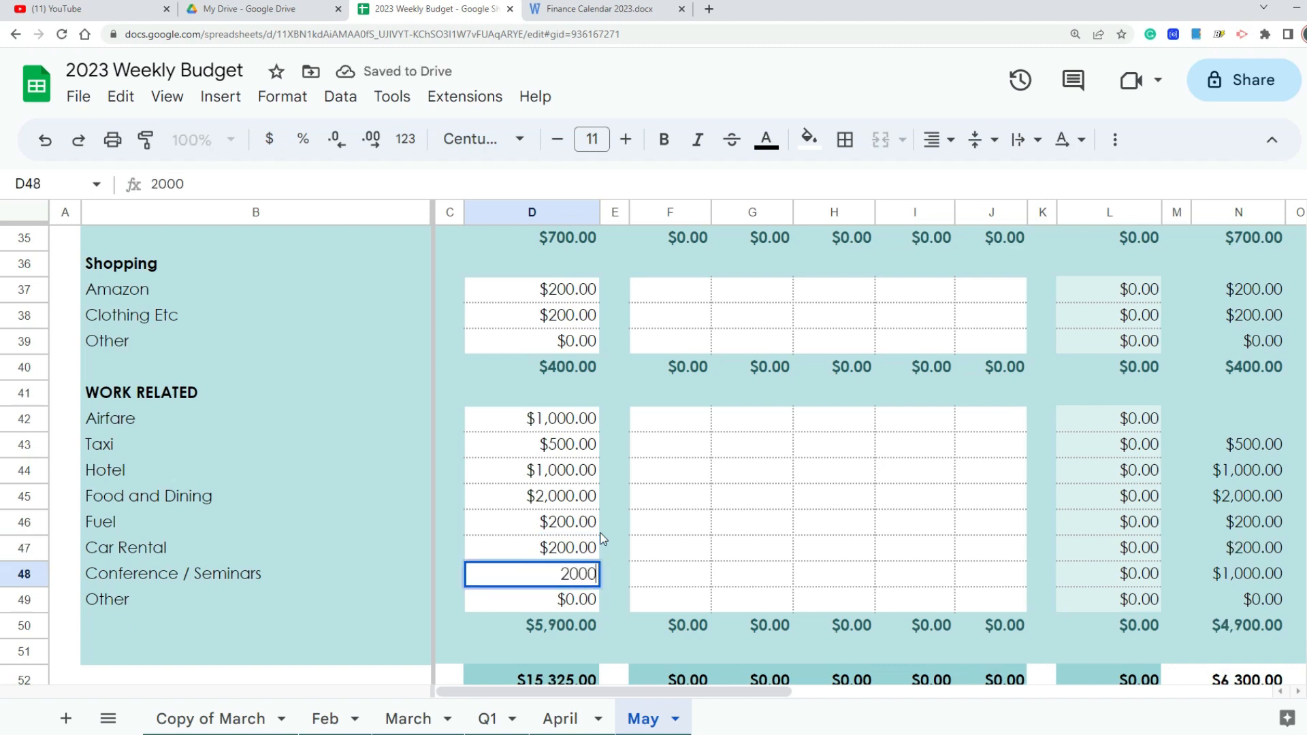
pyautogui.press('Return')
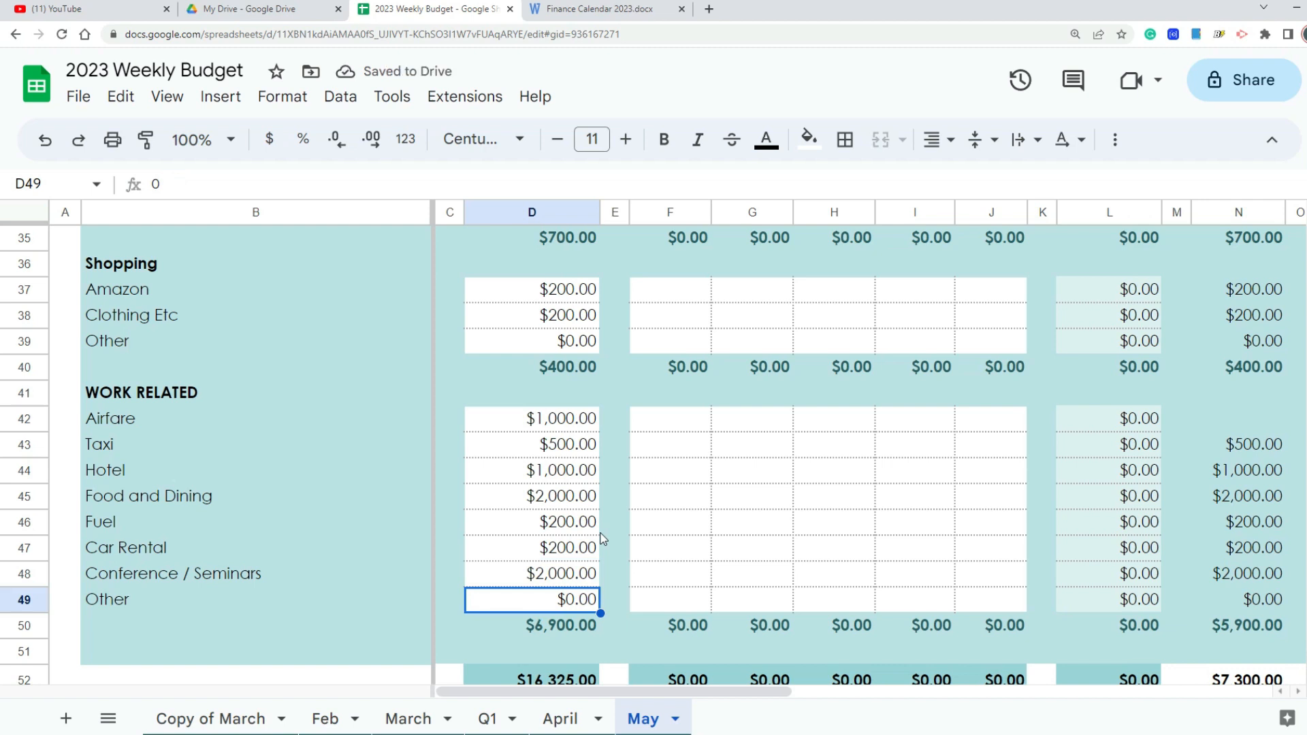
# Step: Fill the Projected/Actual Difference formula from the Hotel row up through Airfare in the Work Related section
pyautogui.scroll(-1, 670, 546)
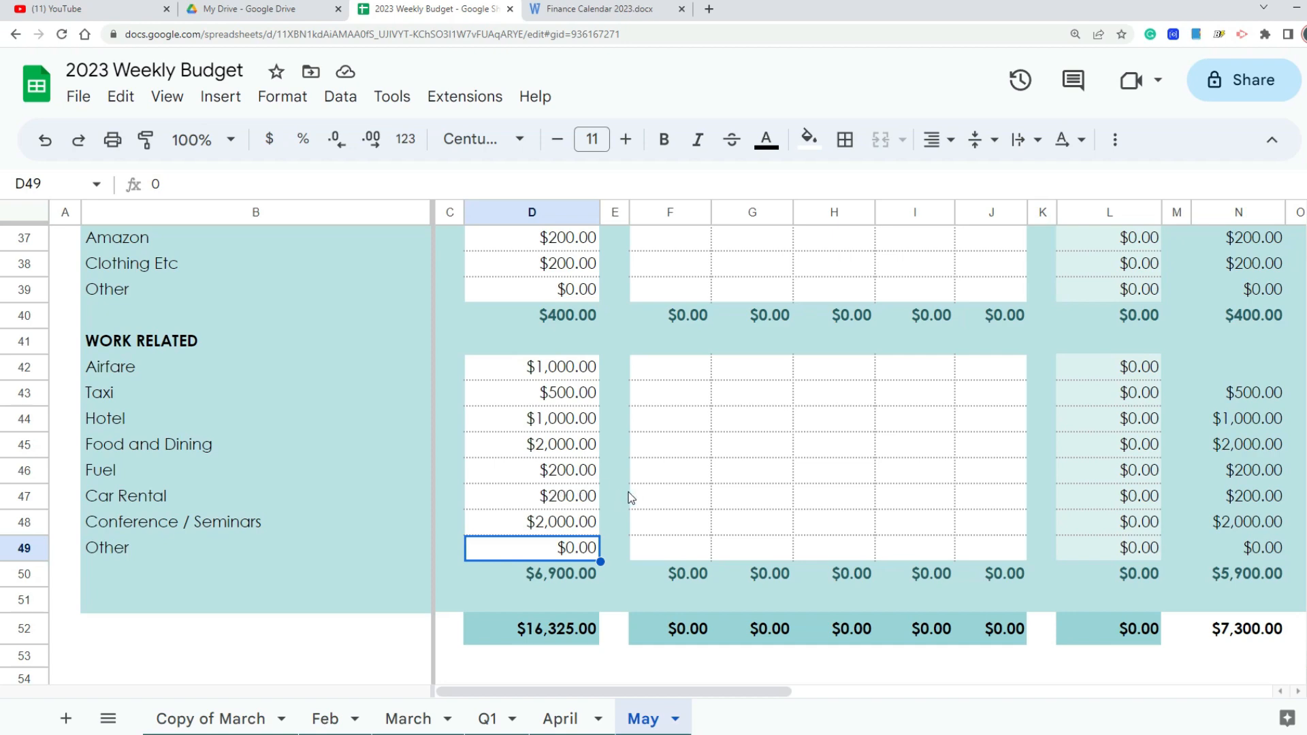
pyautogui.scroll(7, 629, 496)
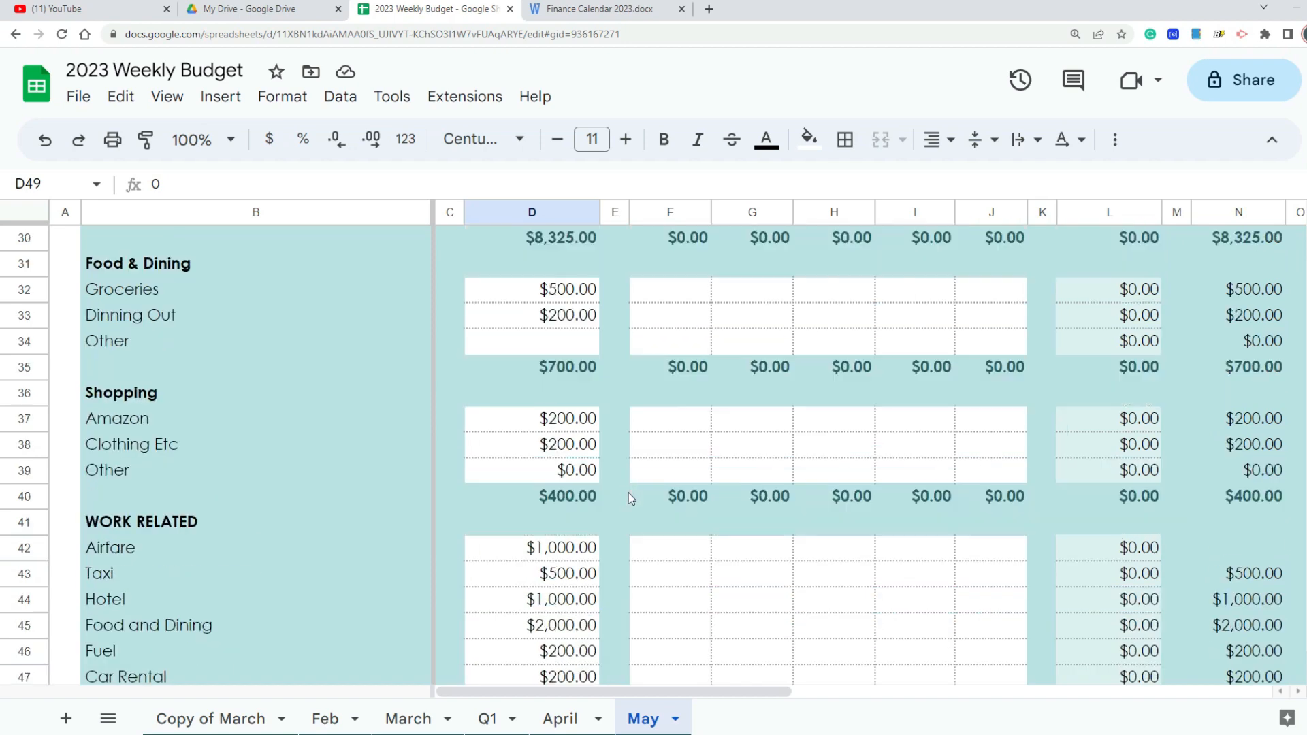
pyautogui.scroll(2, 633, 490)
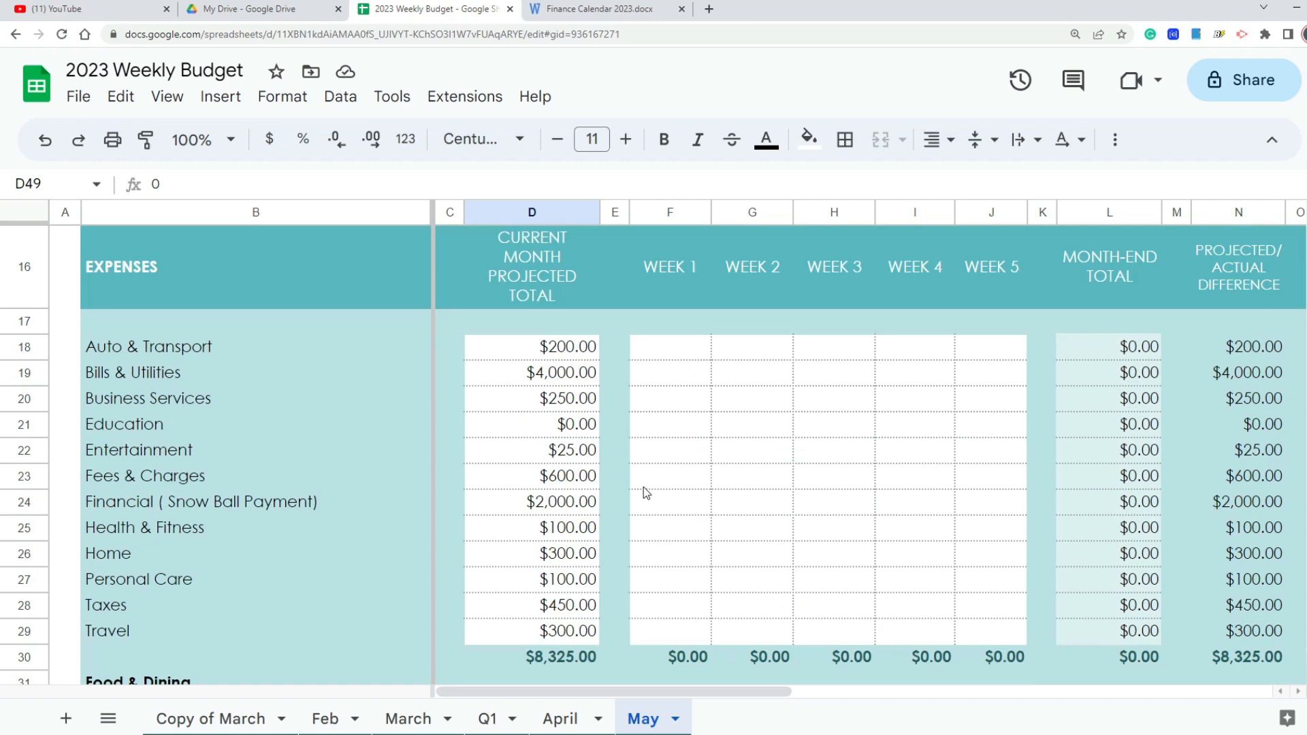
pyautogui.scroll(-6, 647, 493)
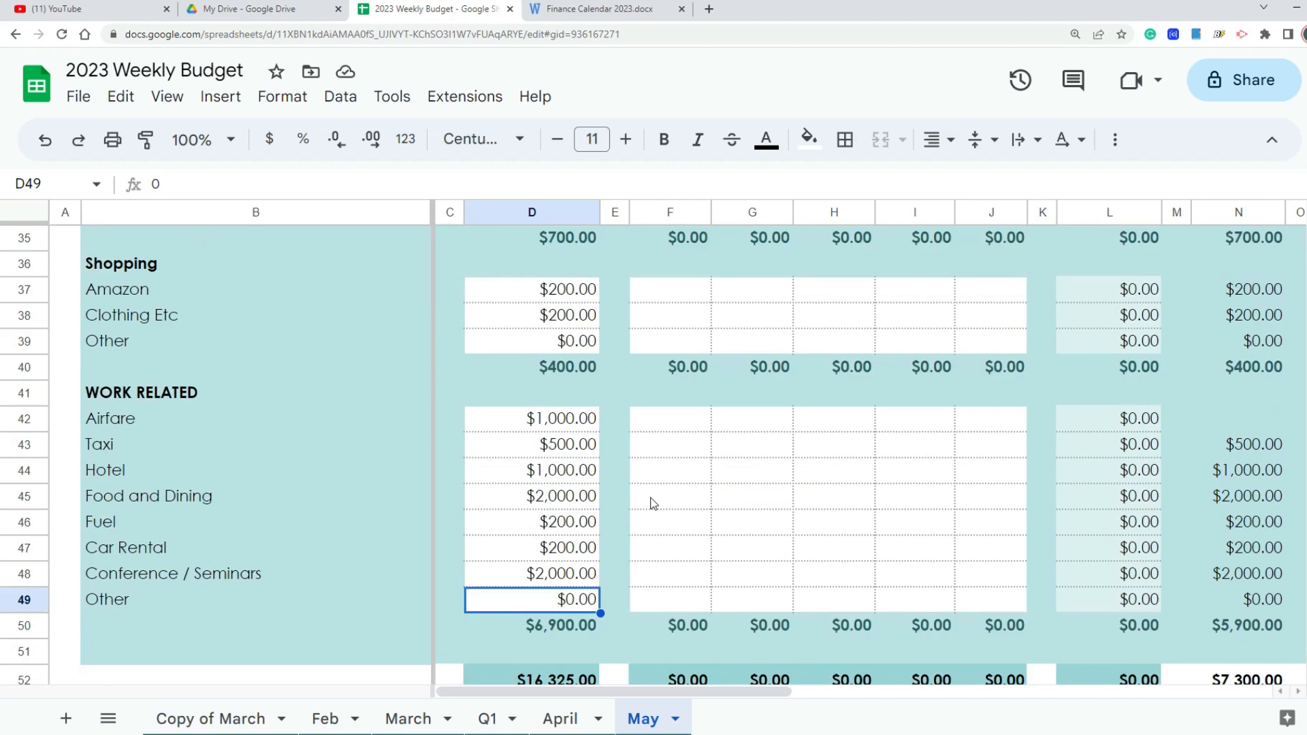
pyautogui.scroll(-1, 653, 501)
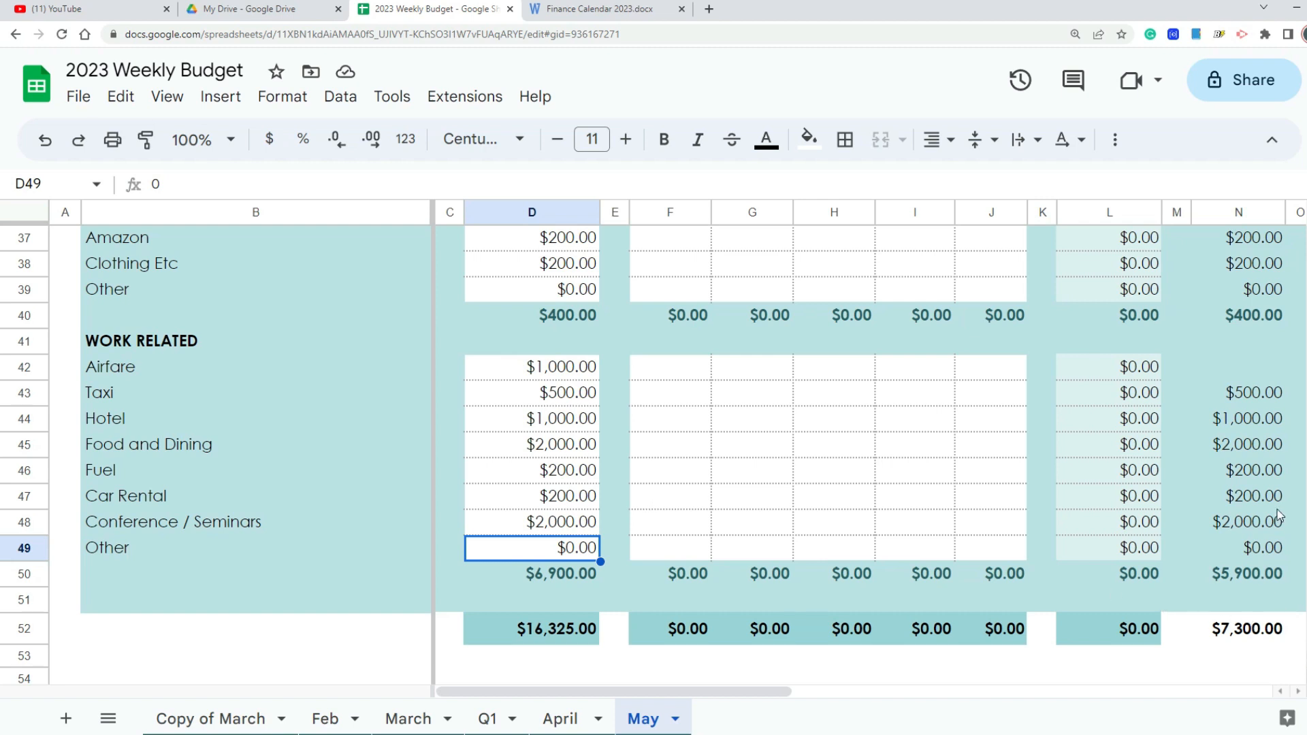
pyautogui.click(1270, 393)
pyautogui.doubleClick(1271, 391)
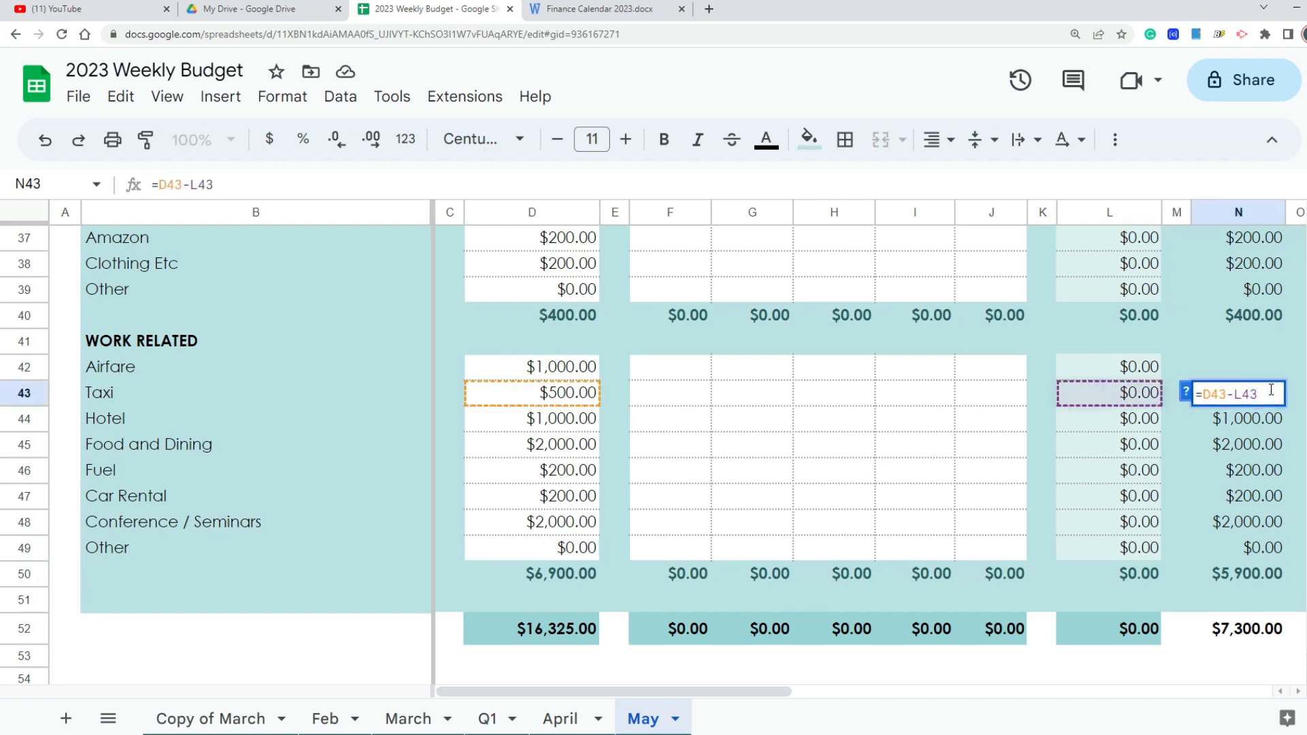
pyautogui.scroll(-5, 1271, 391)
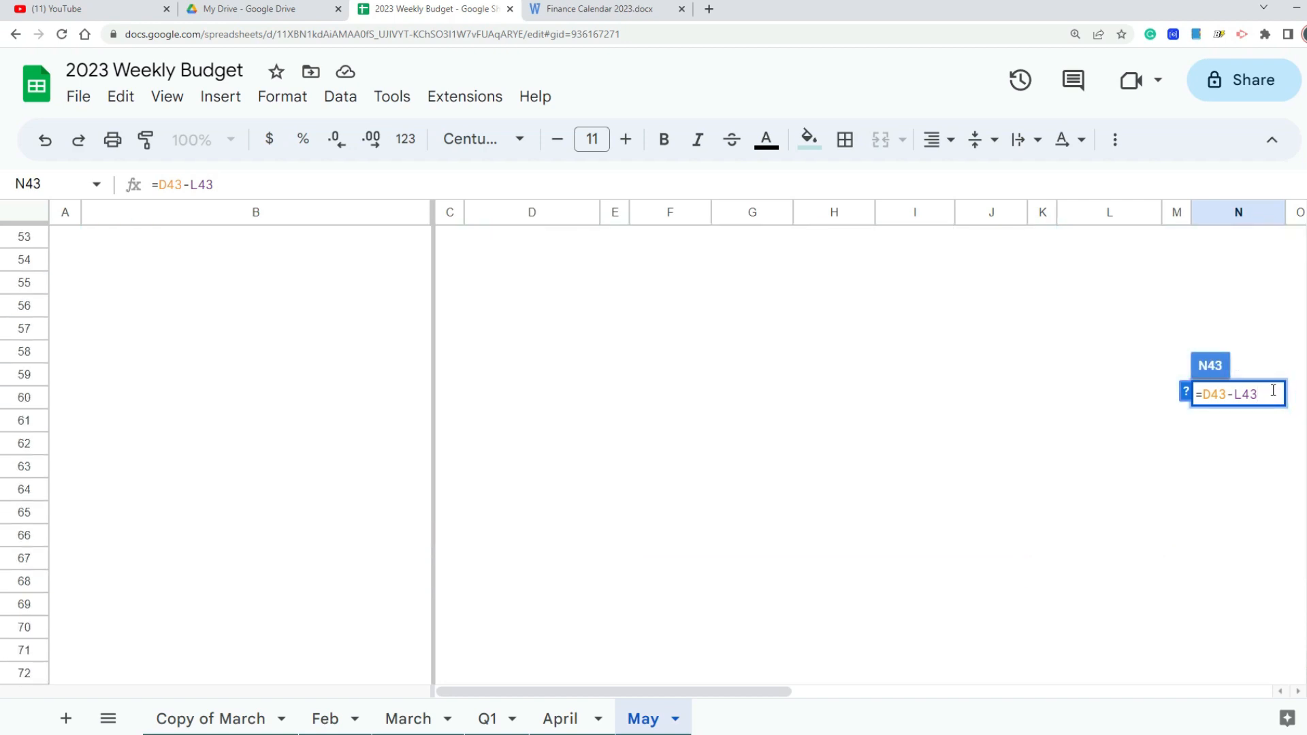
pyautogui.press('Return')
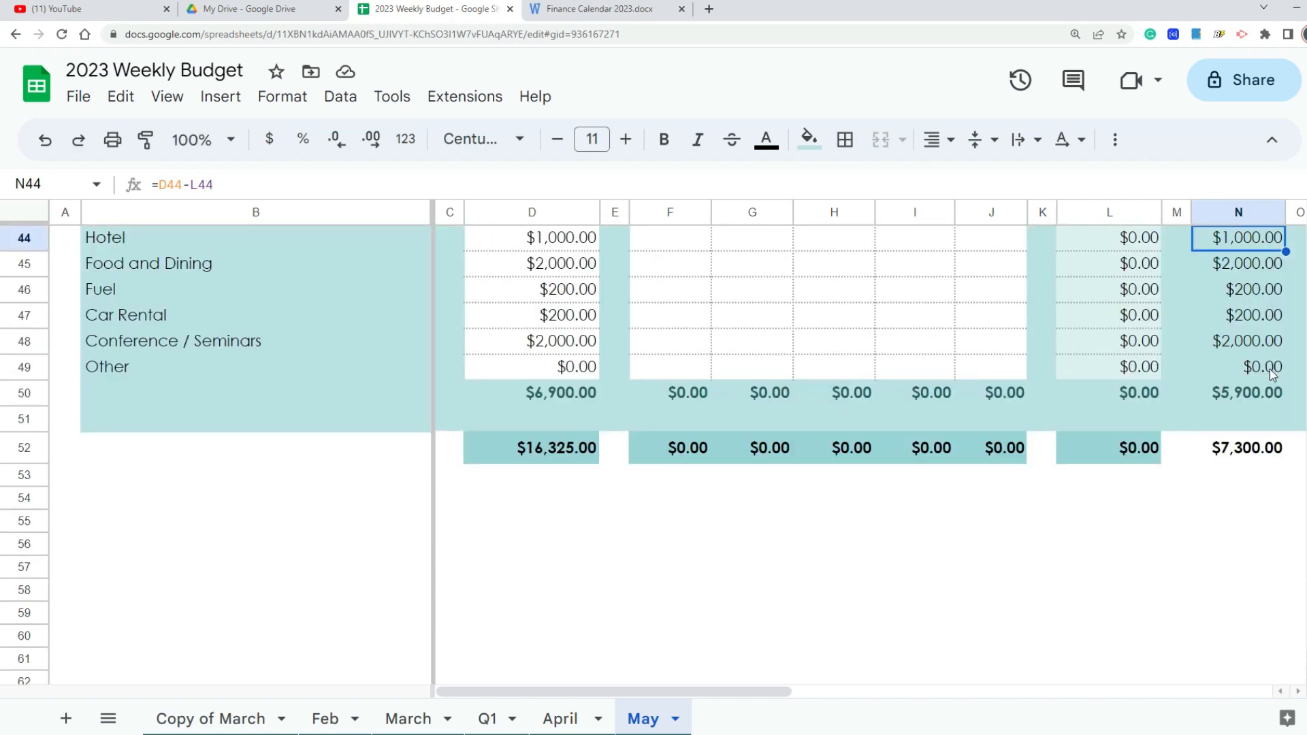
pyautogui.scroll(2, 1269, 369)
pyautogui.moveTo(1285, 380); pyautogui.dragTo(1290, 332)
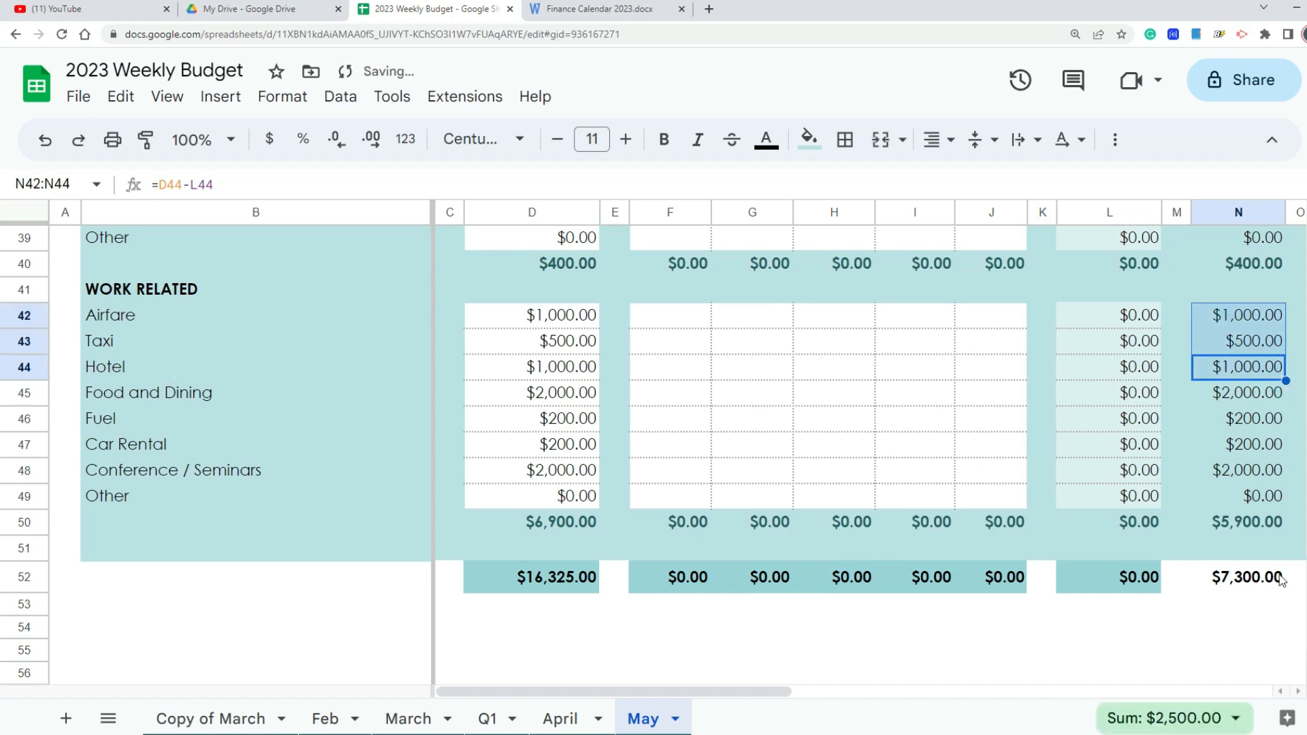
# Step: Correct the overall expense difference formula in N52 to =SUM(N30,N35,N40,N50)
pyautogui.click(1263, 611)
pyautogui.click(1251, 584)
pyautogui.doubleClick(1251, 584)
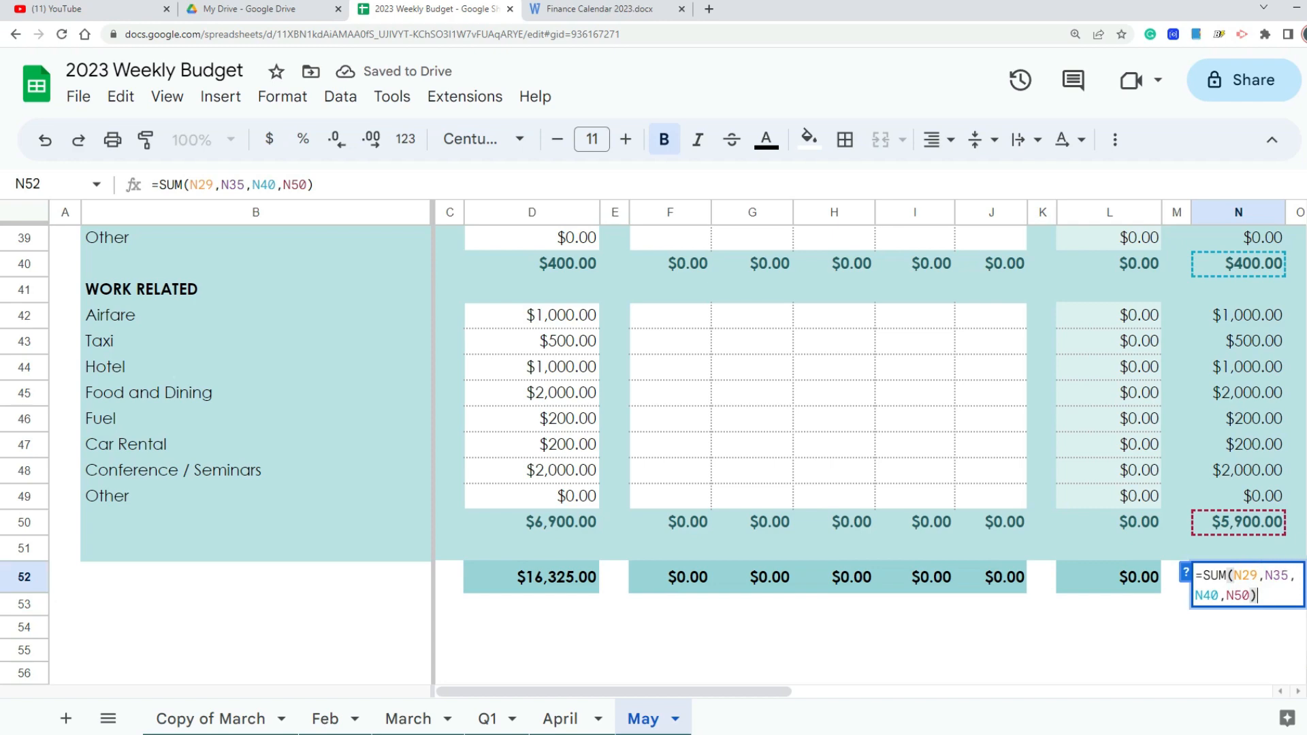
pyautogui.scroll(5, 653, 456)
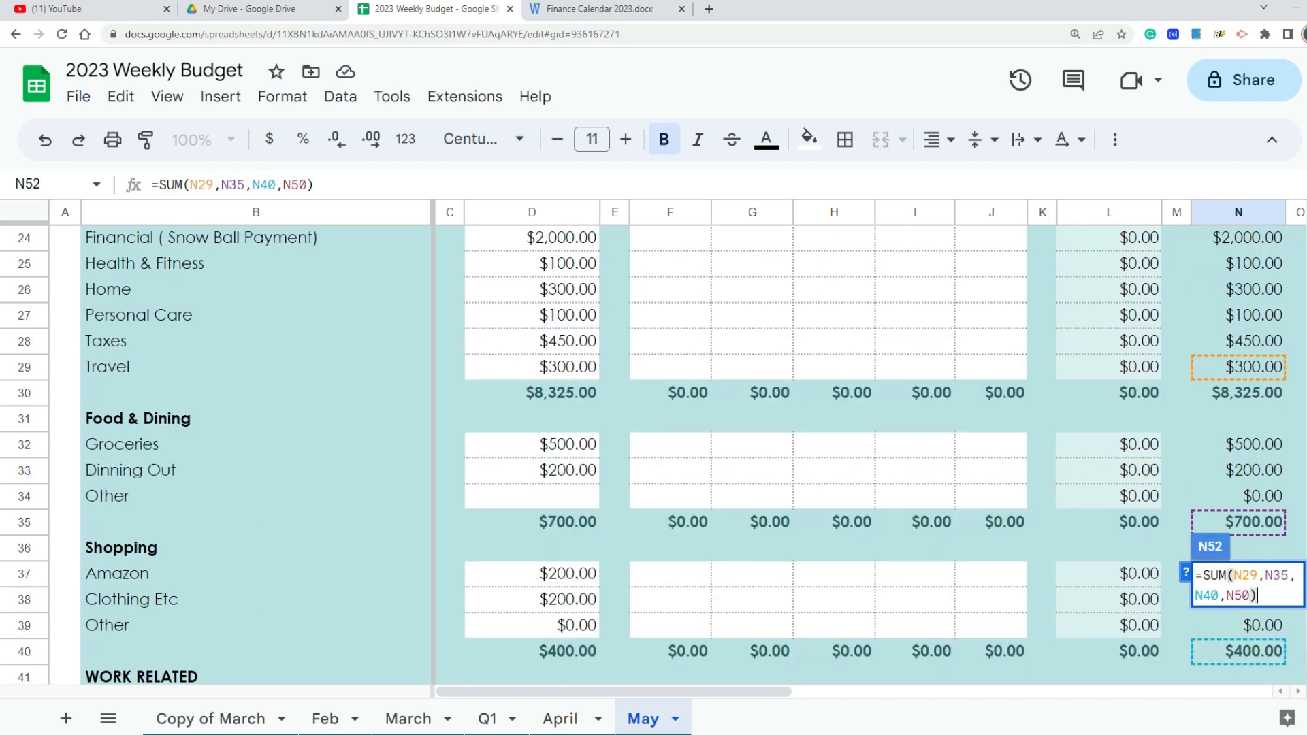
pyautogui.click(1254, 575)
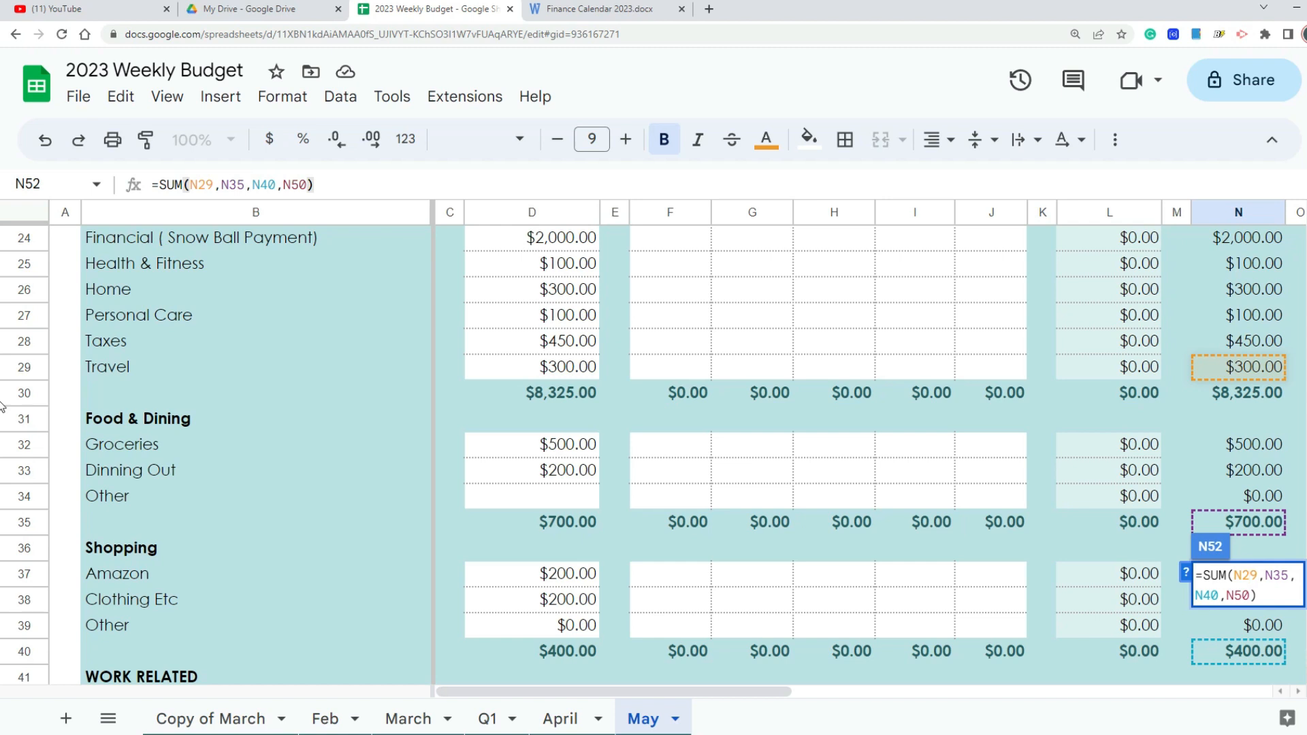
pyautogui.press('BackSpace')
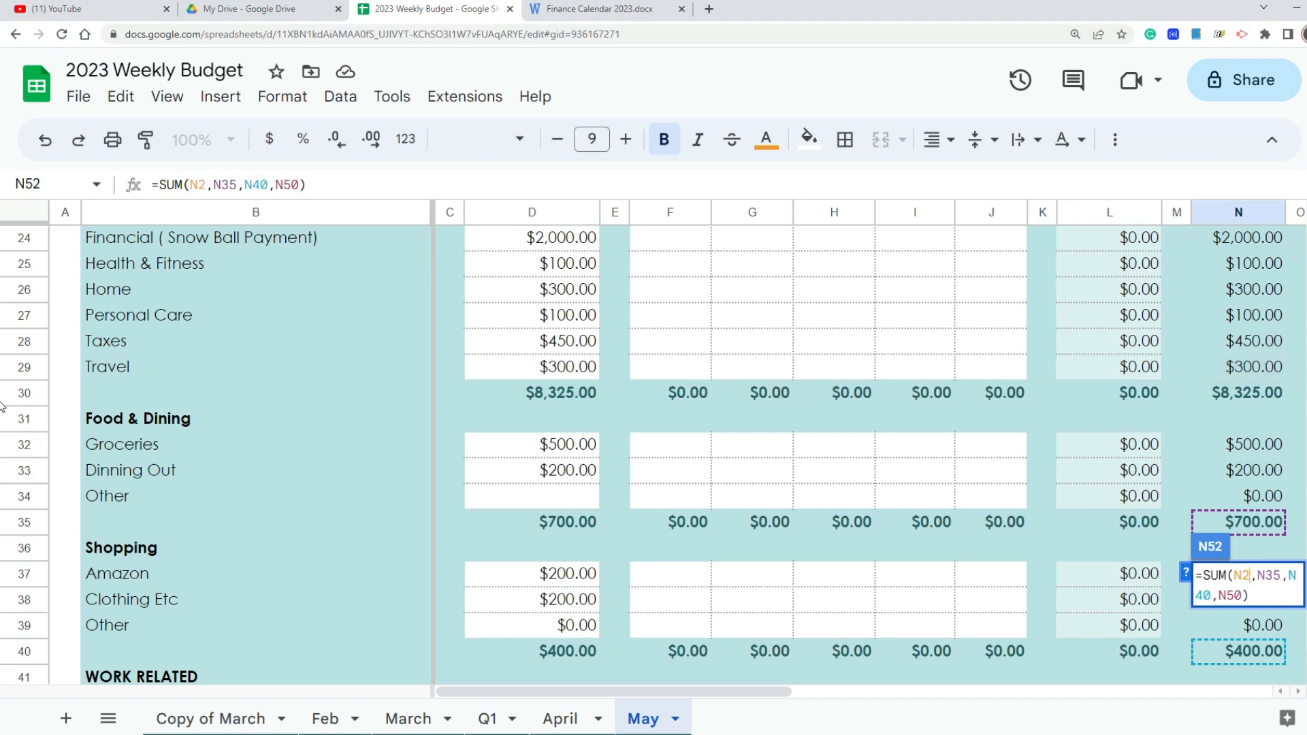
pyautogui.press('Delete')
pyautogui.write('30')
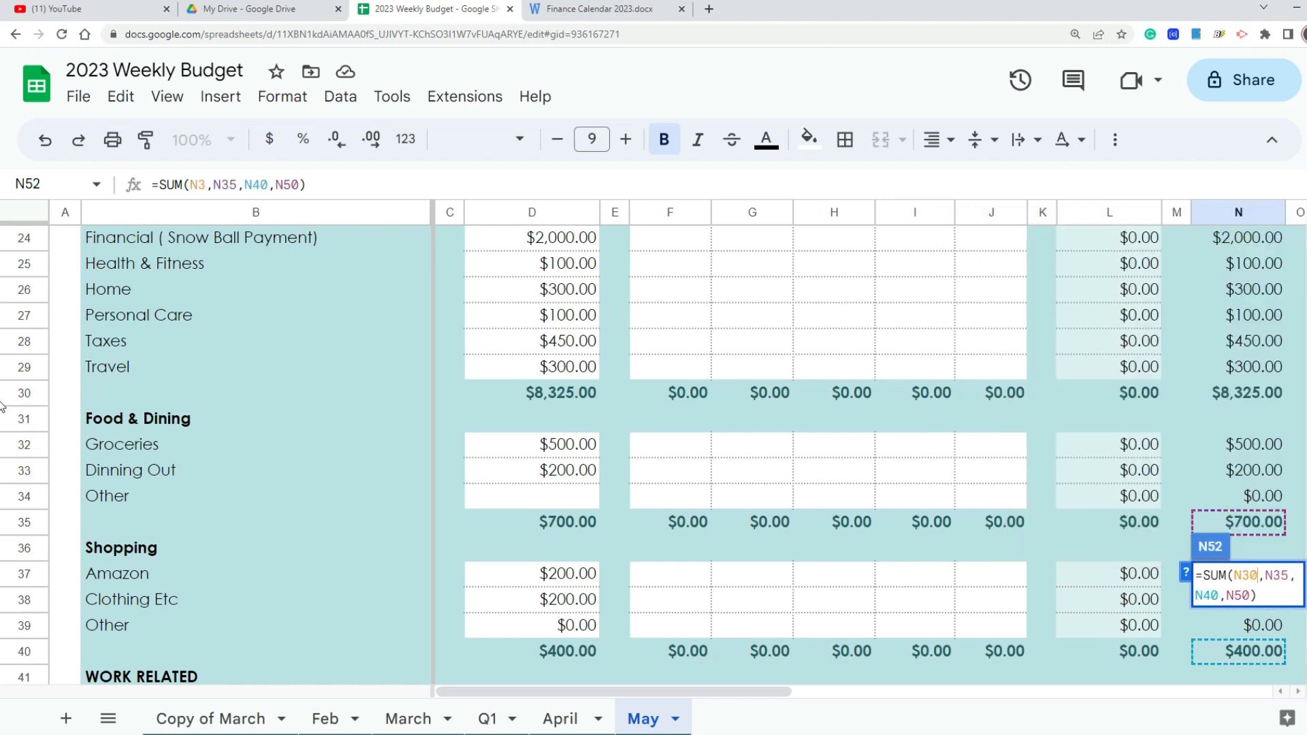
pyautogui.press('Return')
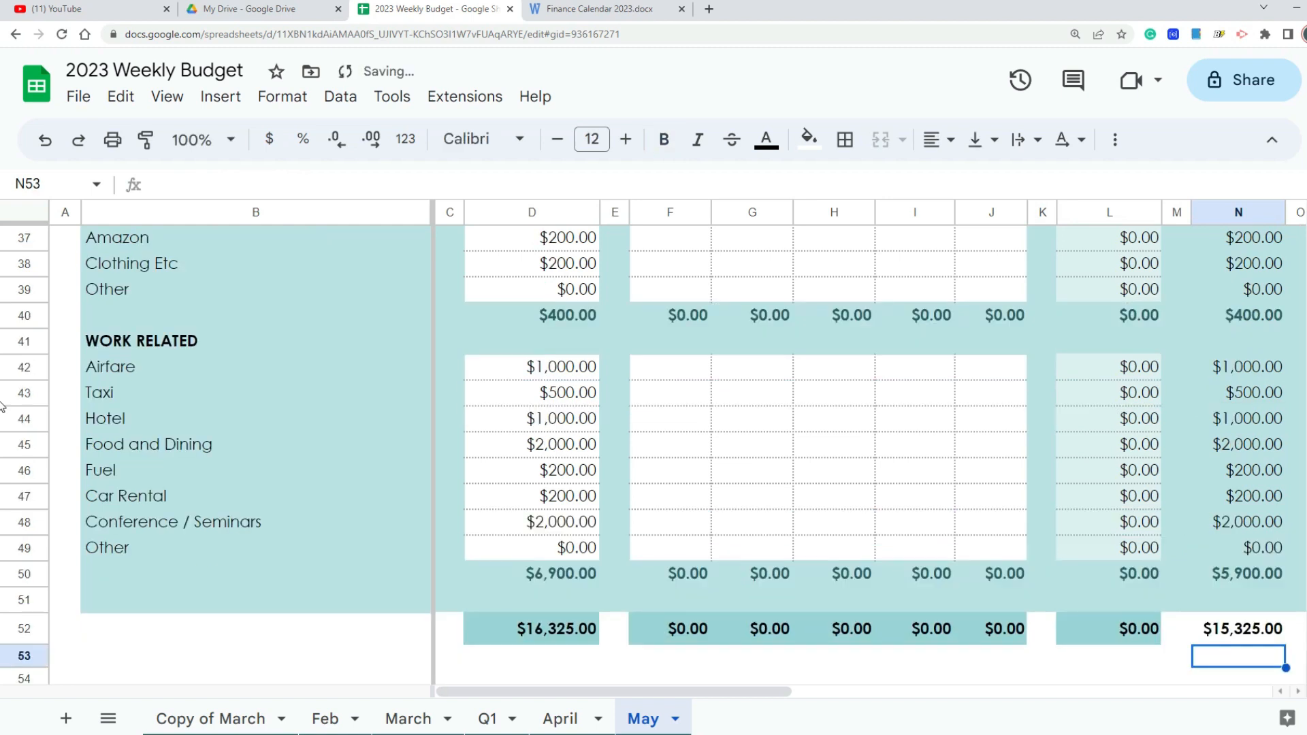
# Step: Extend the Work Related difference subtotal in N50 to sum N42:N49, and check the overall difference total in N52
pyautogui.doubleClick(1261, 576)
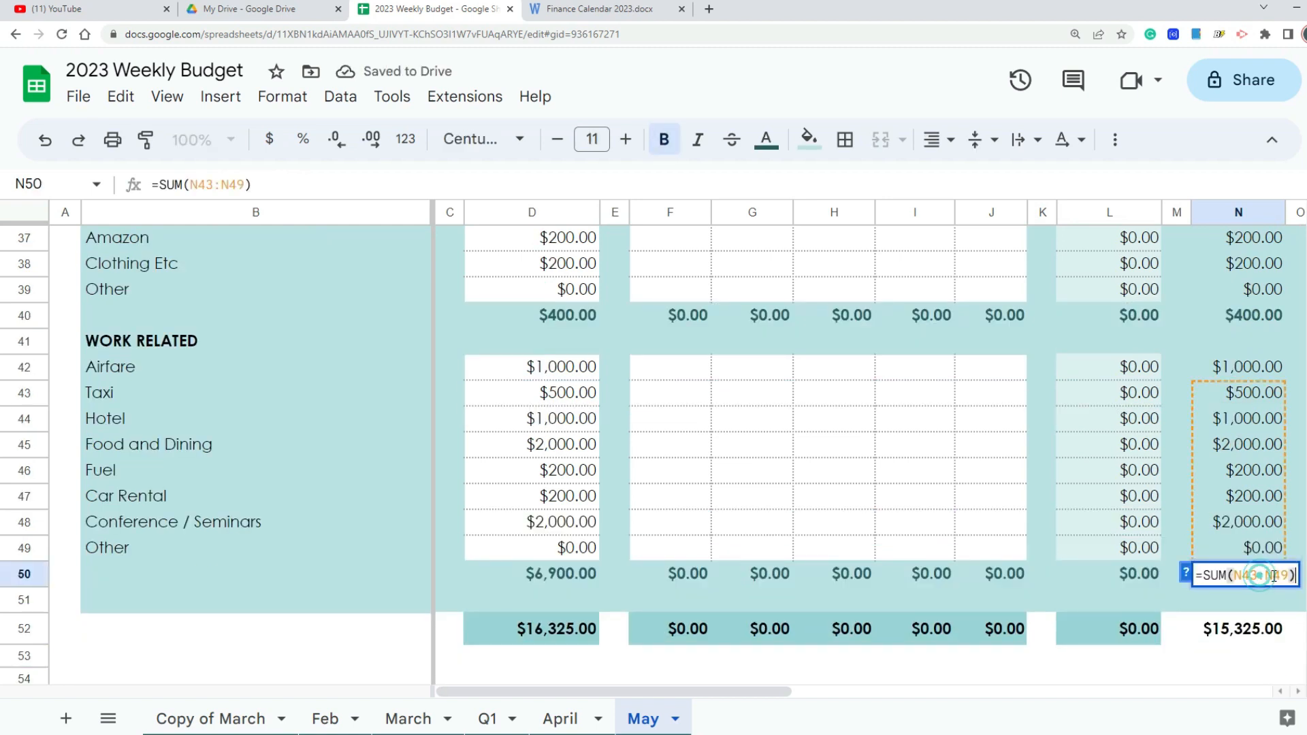
pyautogui.click(1252, 576)
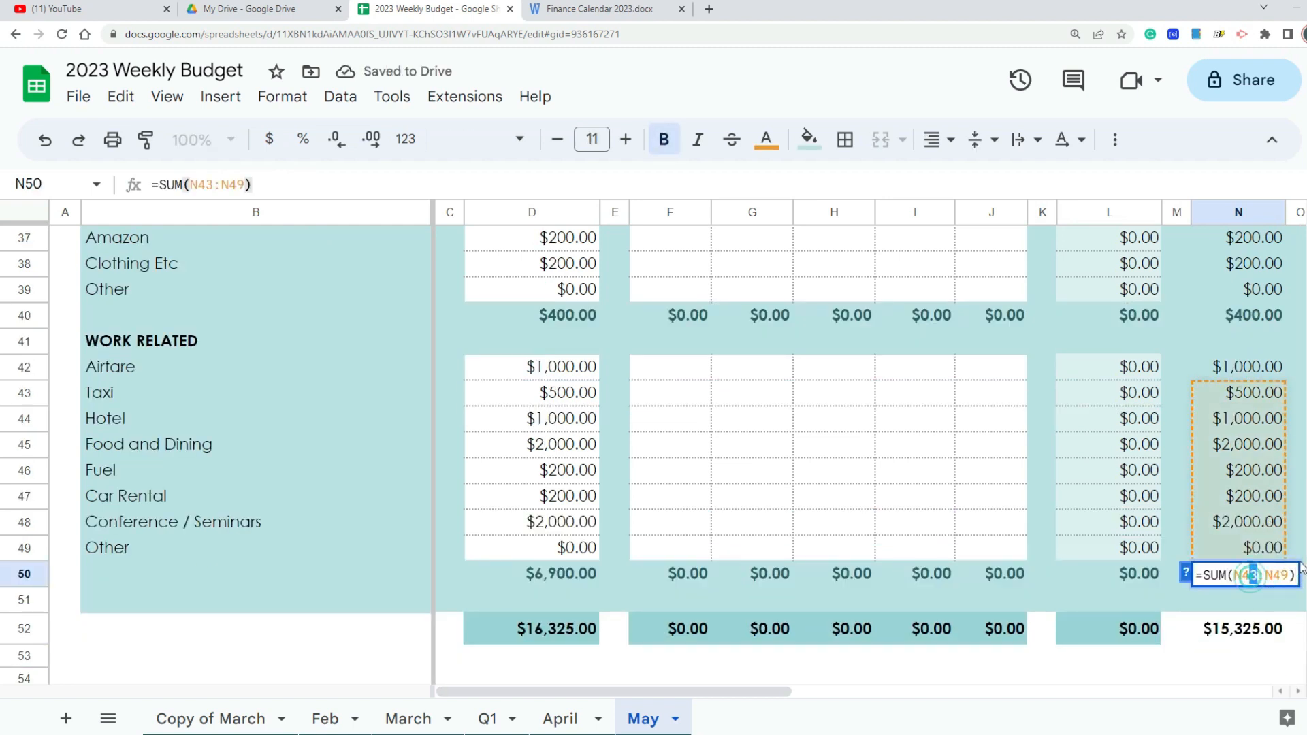
pyautogui.write('2')
pyautogui.press('Return')
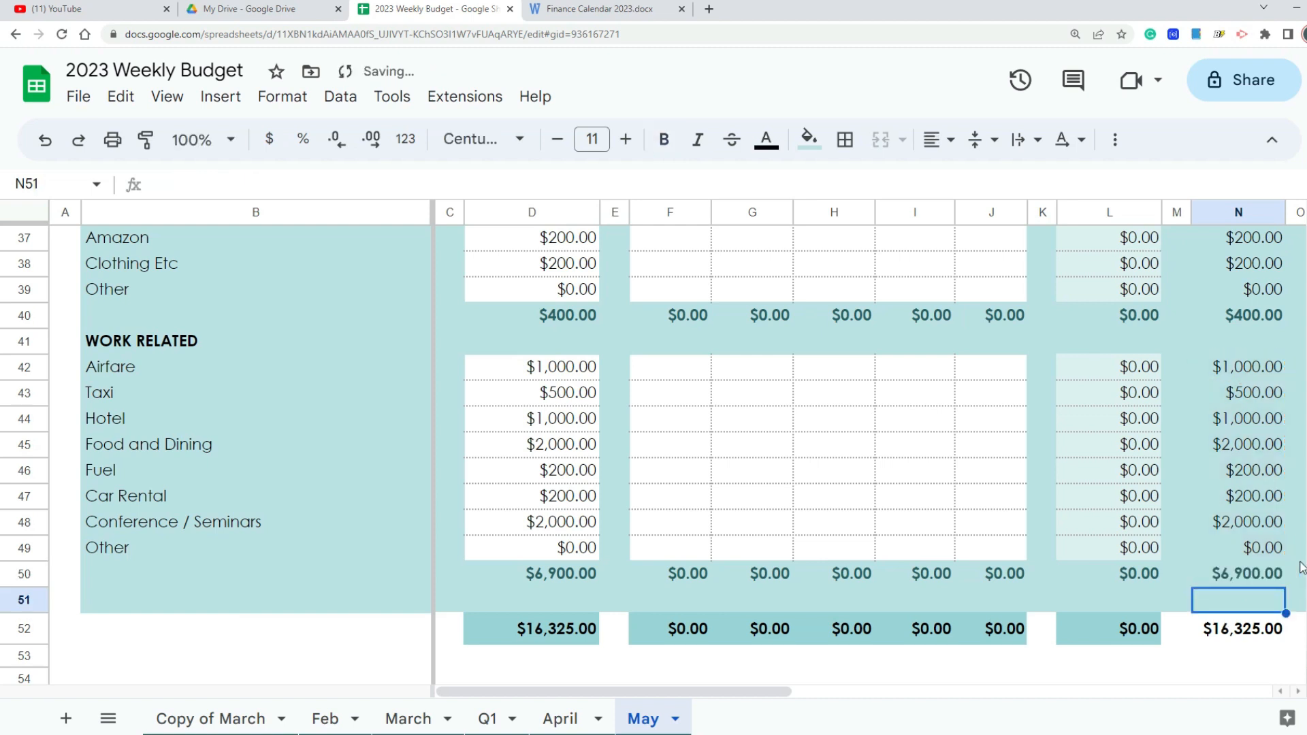
pyautogui.click(1249, 659)
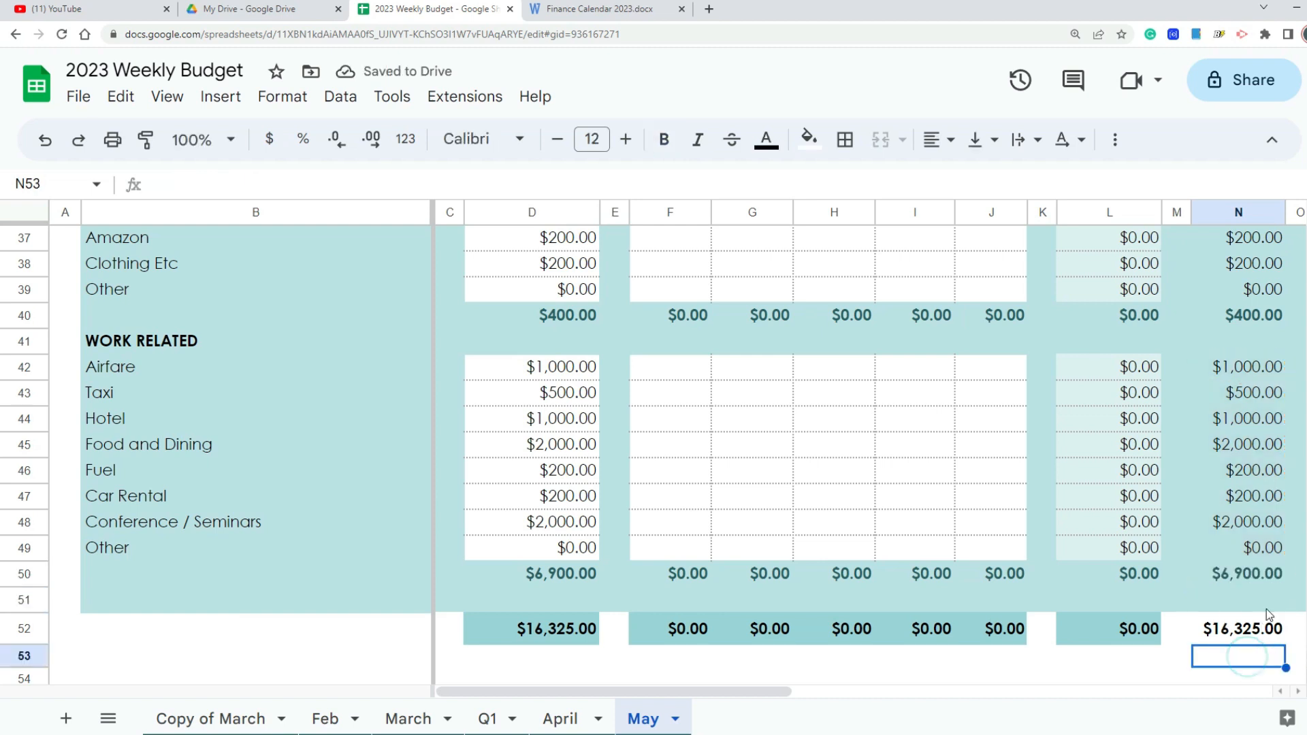
pyautogui.click(1228, 630)
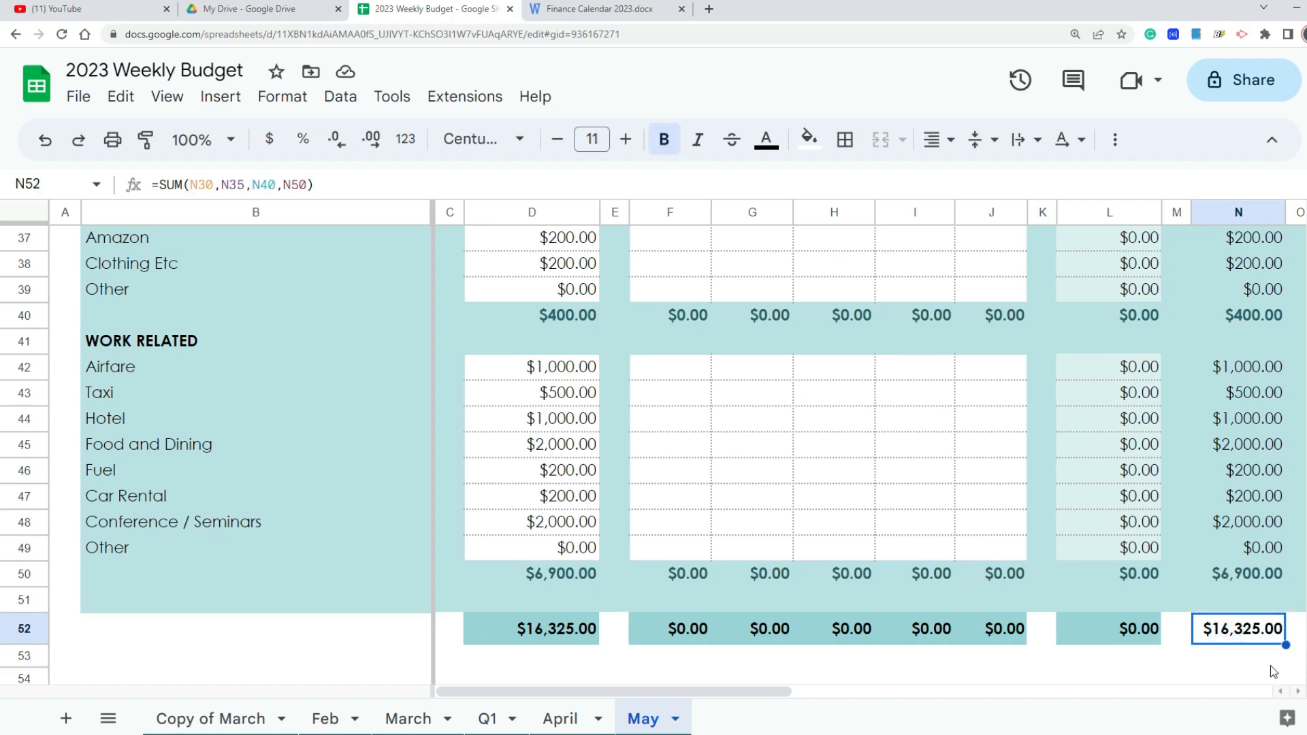
# Step: Set the projected monthly amount for Salary/Wages/Side Hustles in the Income section to $17,000
pyautogui.scroll(10, 1251, 641)
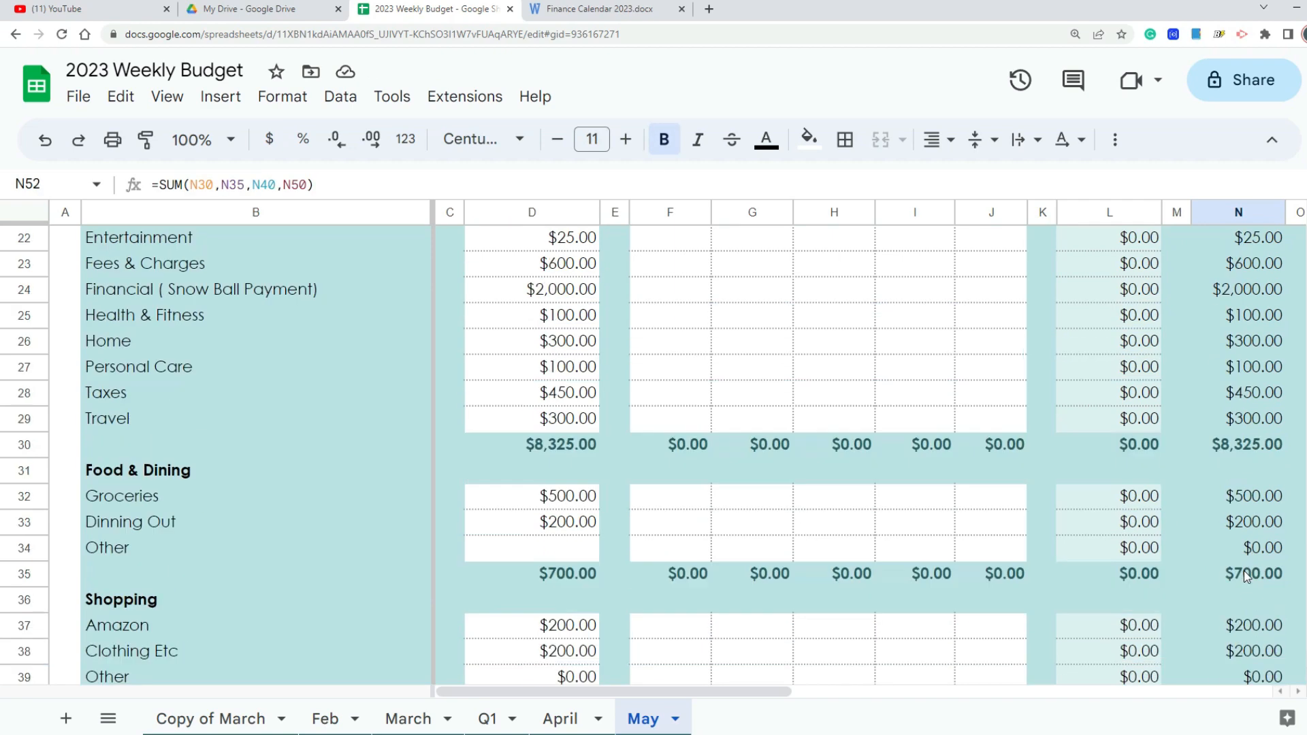
pyautogui.scroll(-2, 1267, 444)
pyautogui.scroll(2, 1255, 462)
pyautogui.scroll(-3, 1146, 423)
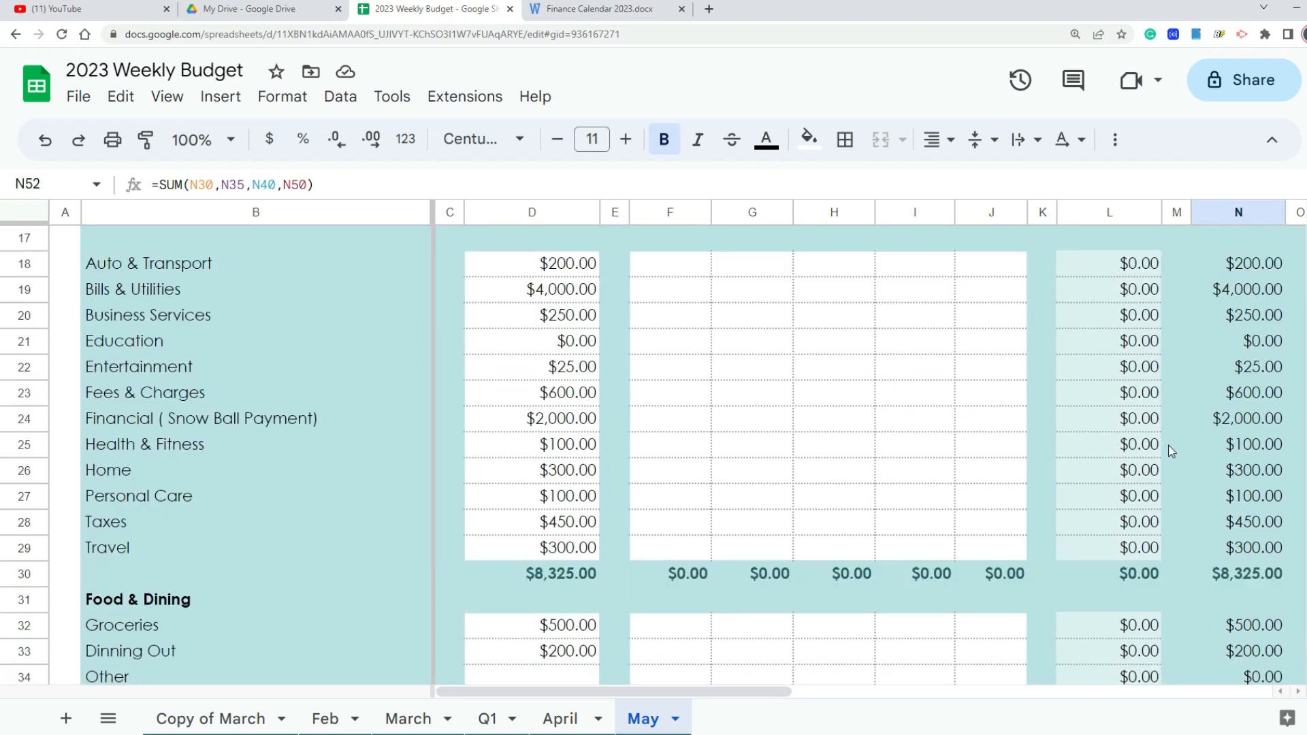
pyautogui.scroll(3, 1134, 435)
pyautogui.scroll(-7, 1074, 463)
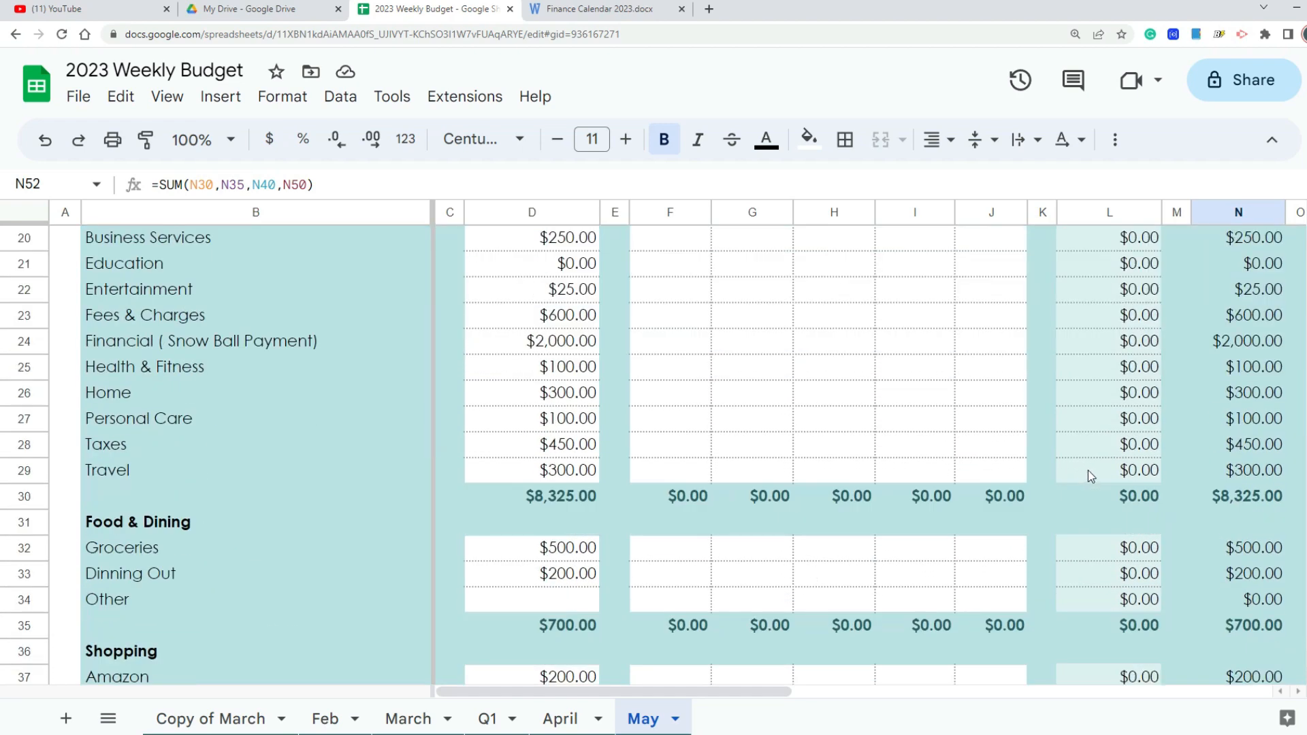
pyautogui.scroll(-2, 1107, 485)
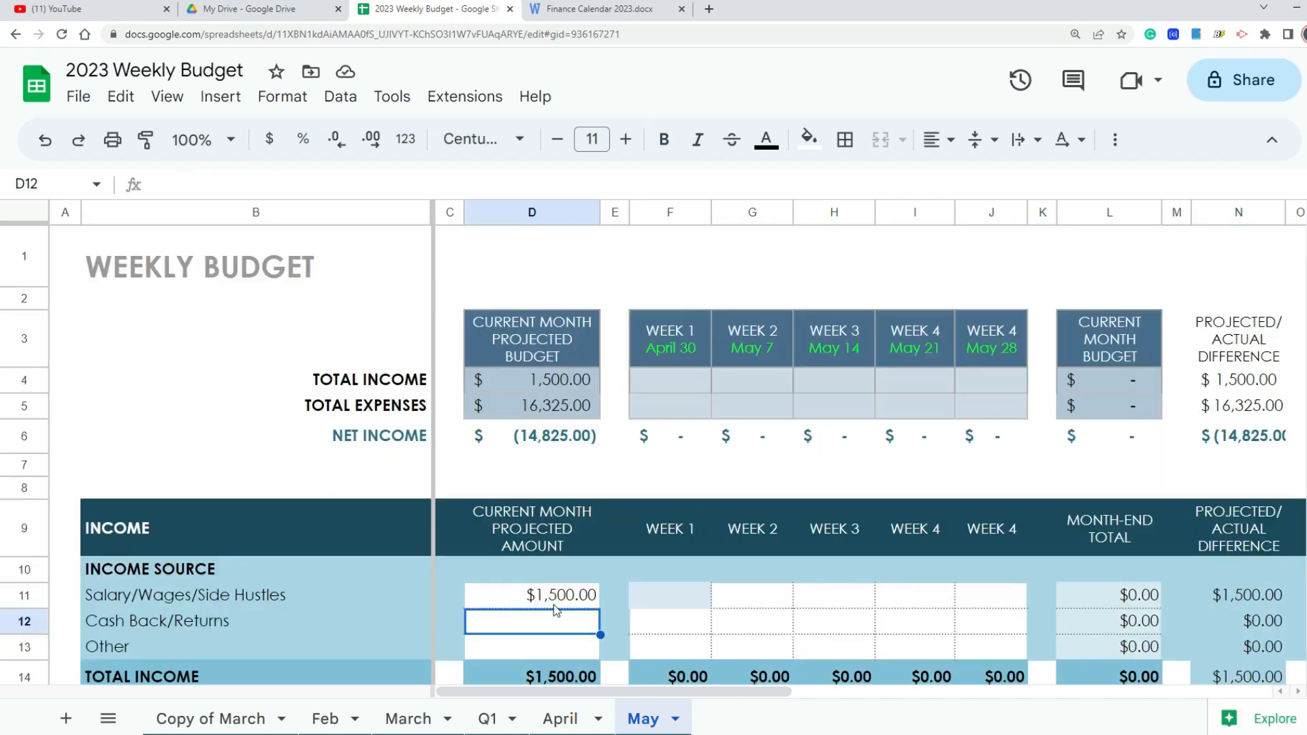
pyautogui.click(579, 595)
pyautogui.doubleClick(579, 595)
pyautogui.press('BackSpace')
pyautogui.write('7,0')
pyautogui.press('Return')
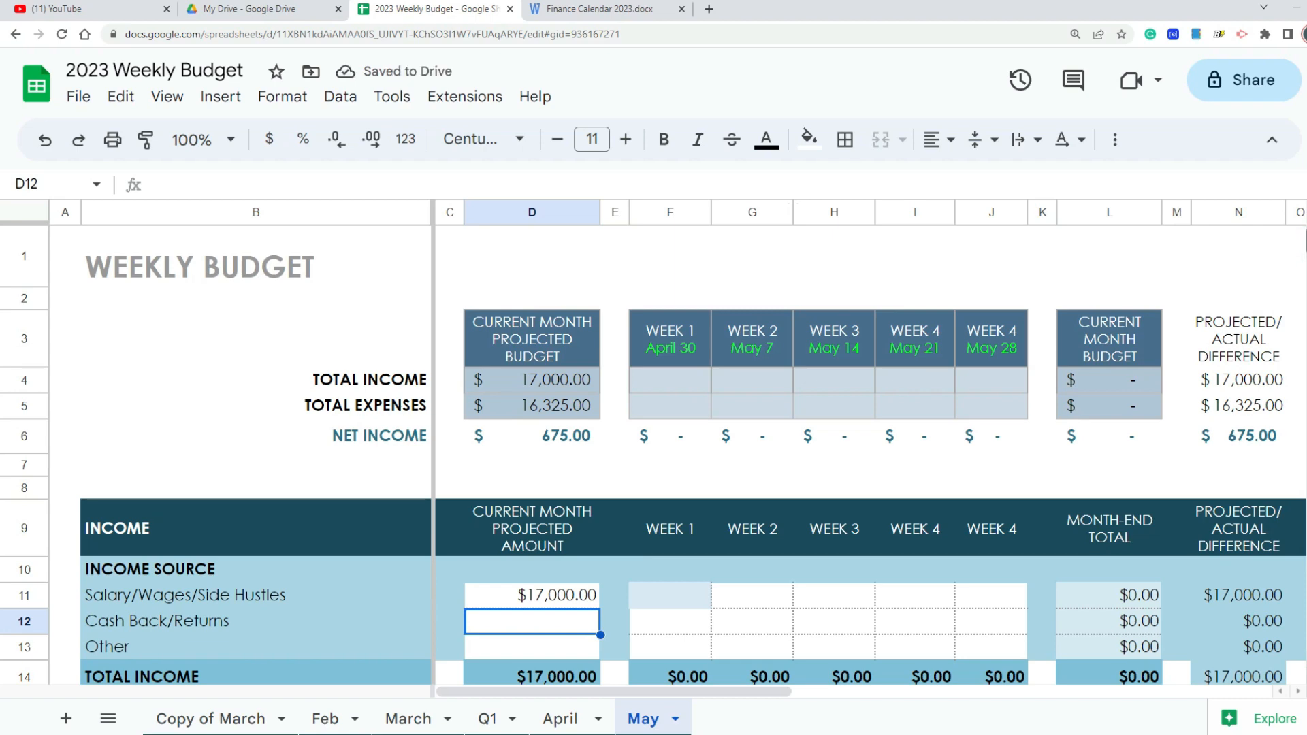
pyautogui.scroll(-7, 681, 456)
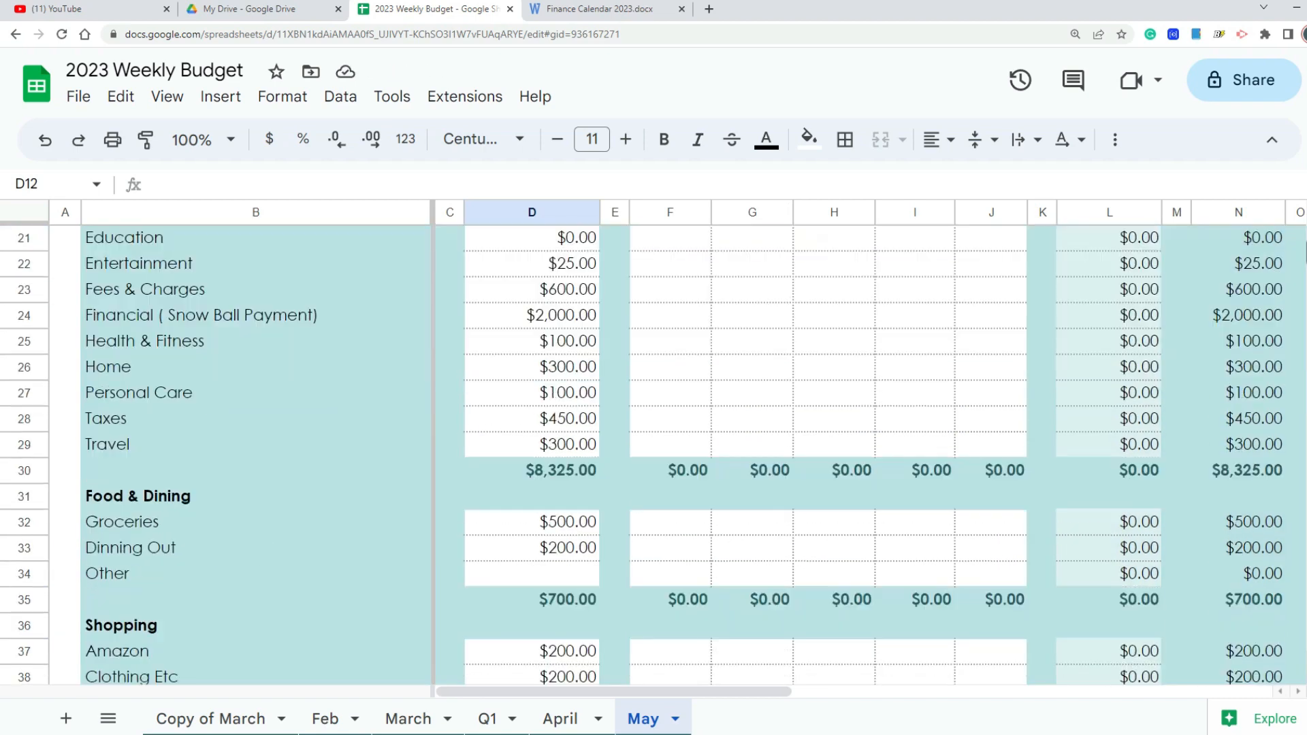
pyautogui.scroll(1, 681, 456)
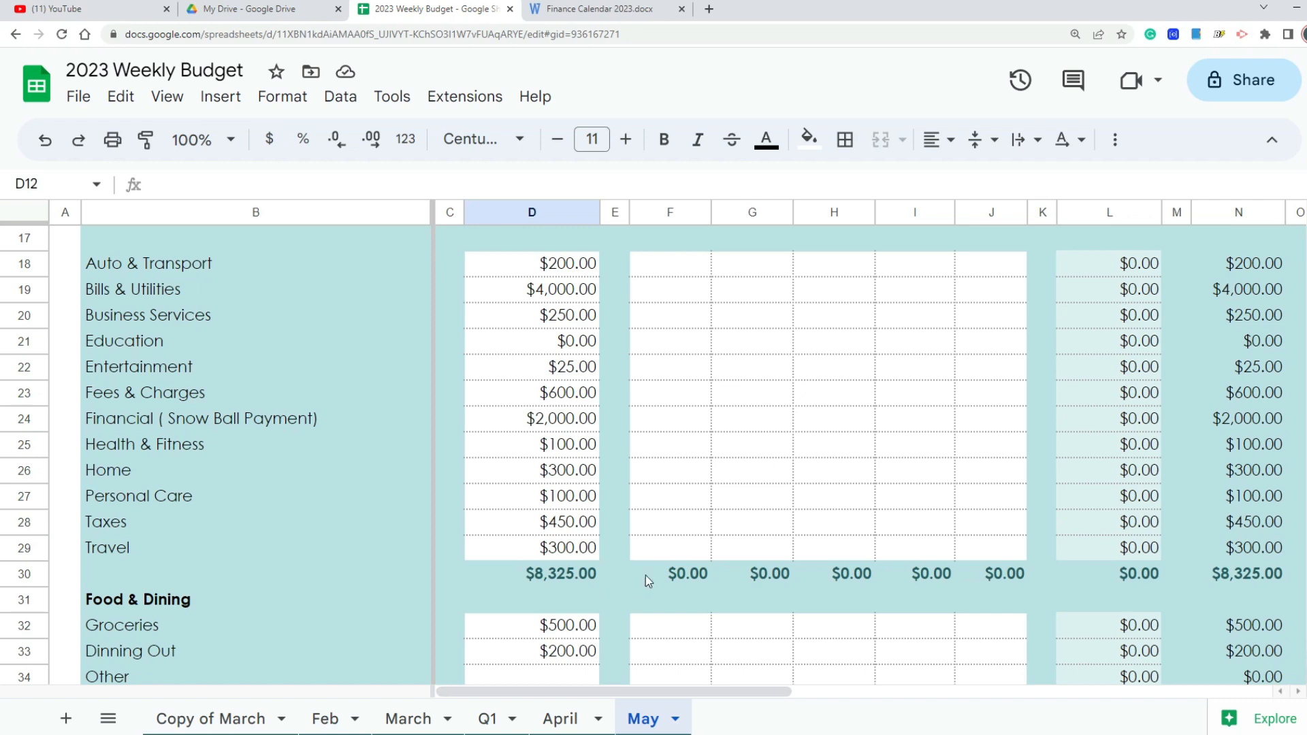
pyautogui.scroll(-5, 653, 450)
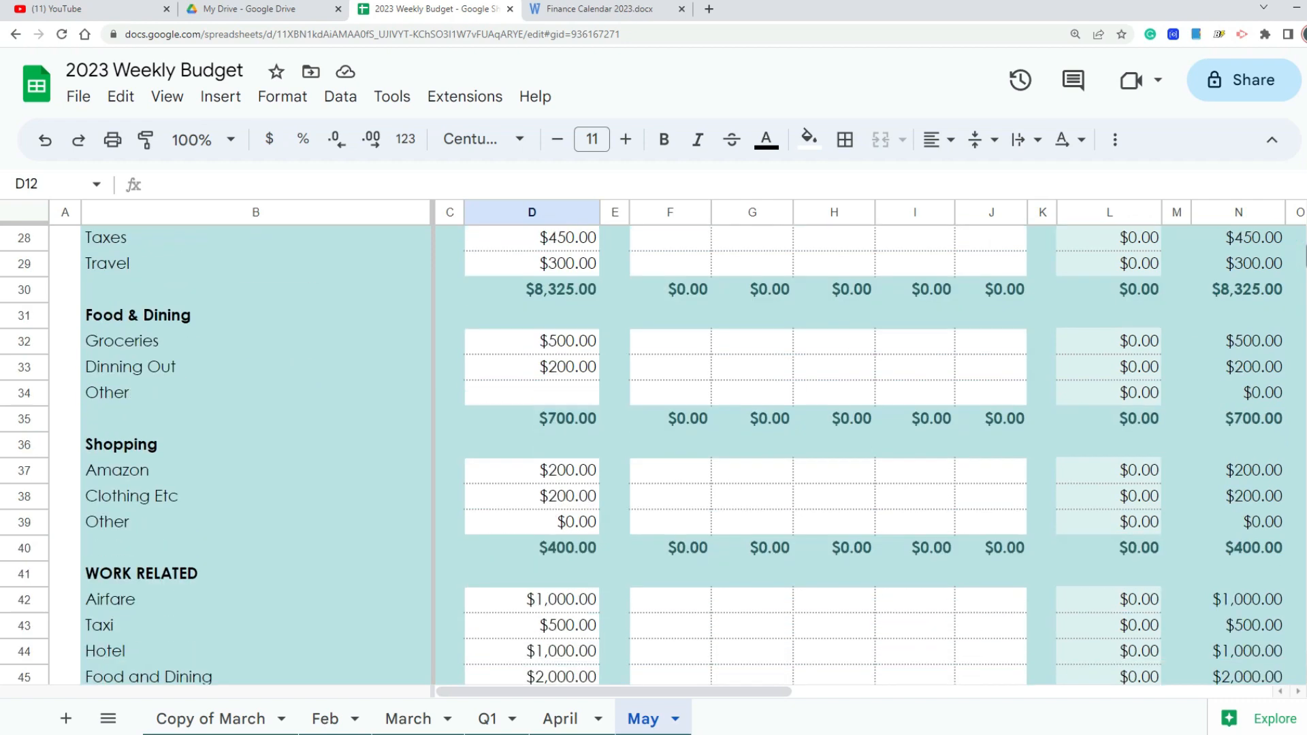
pyautogui.scroll(1, 654, 450)
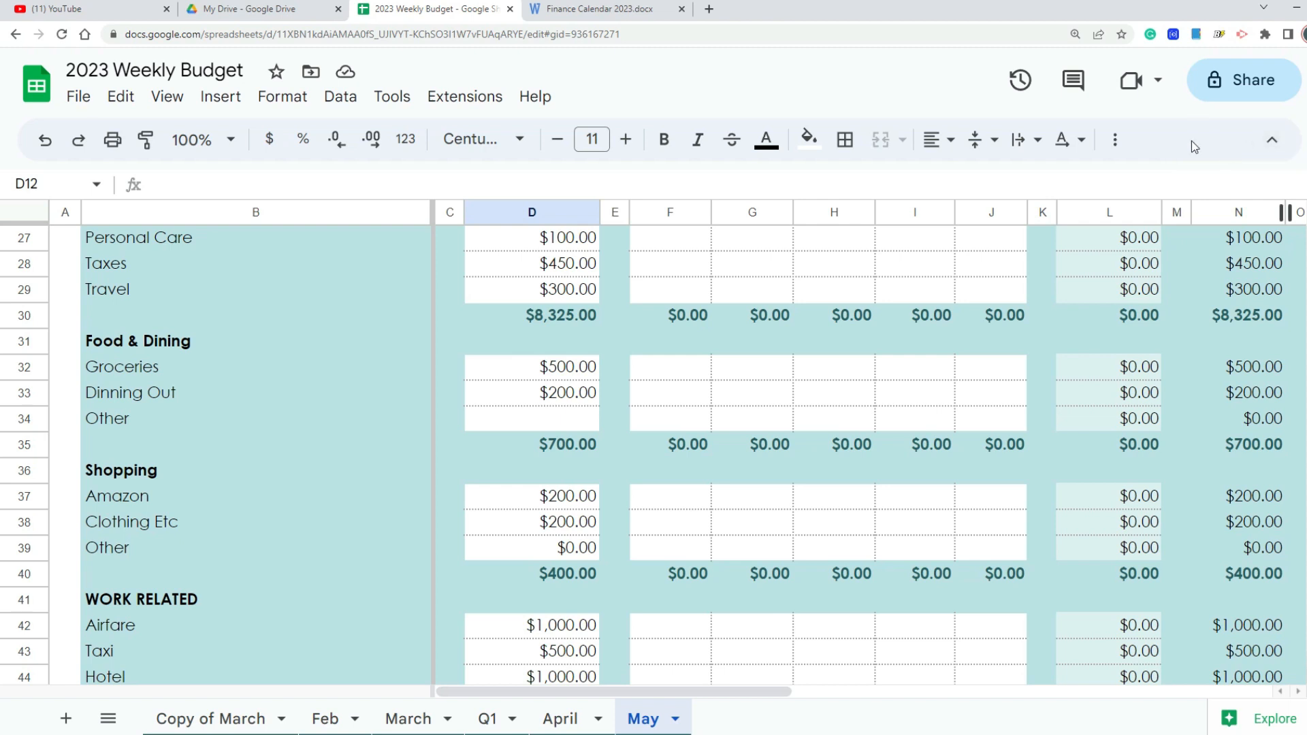
pyautogui.click(570, 448)
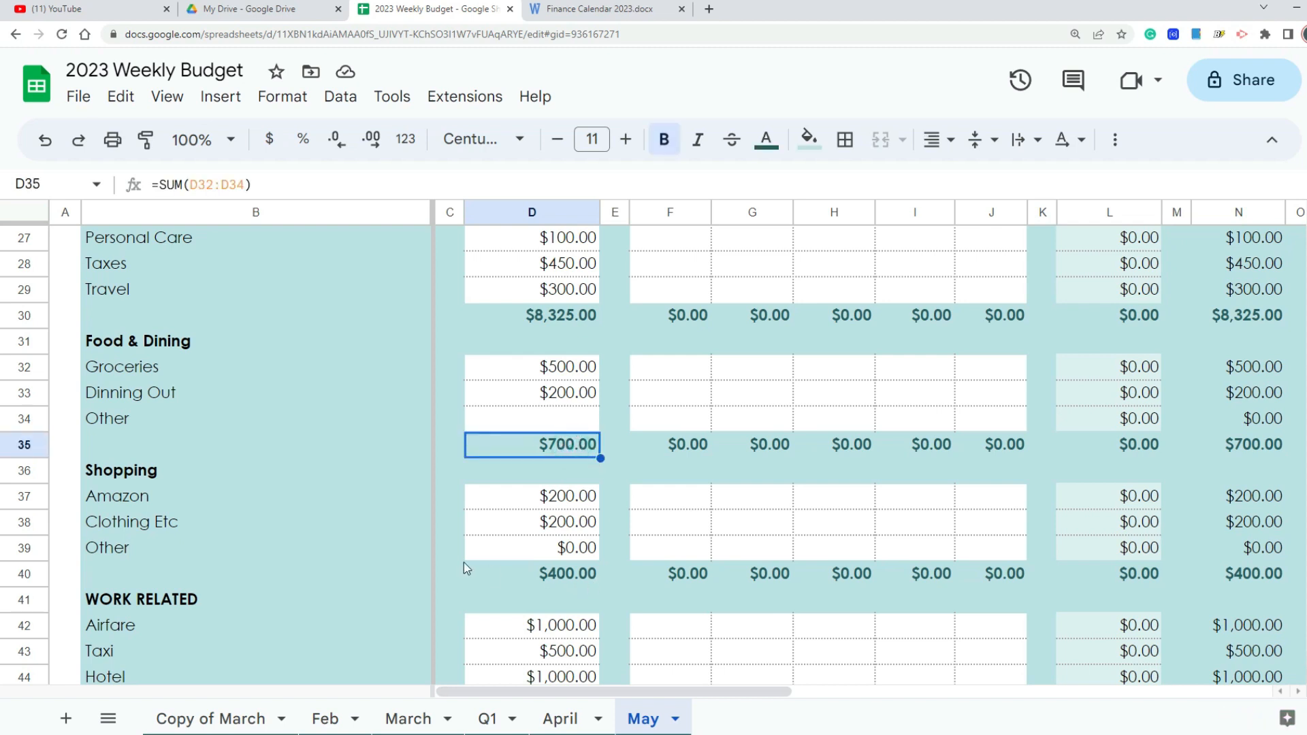
# Step: Check the projected subtotal formulas for Shopping and Work Related and the overall projected total in D52
pyautogui.click(570, 578)
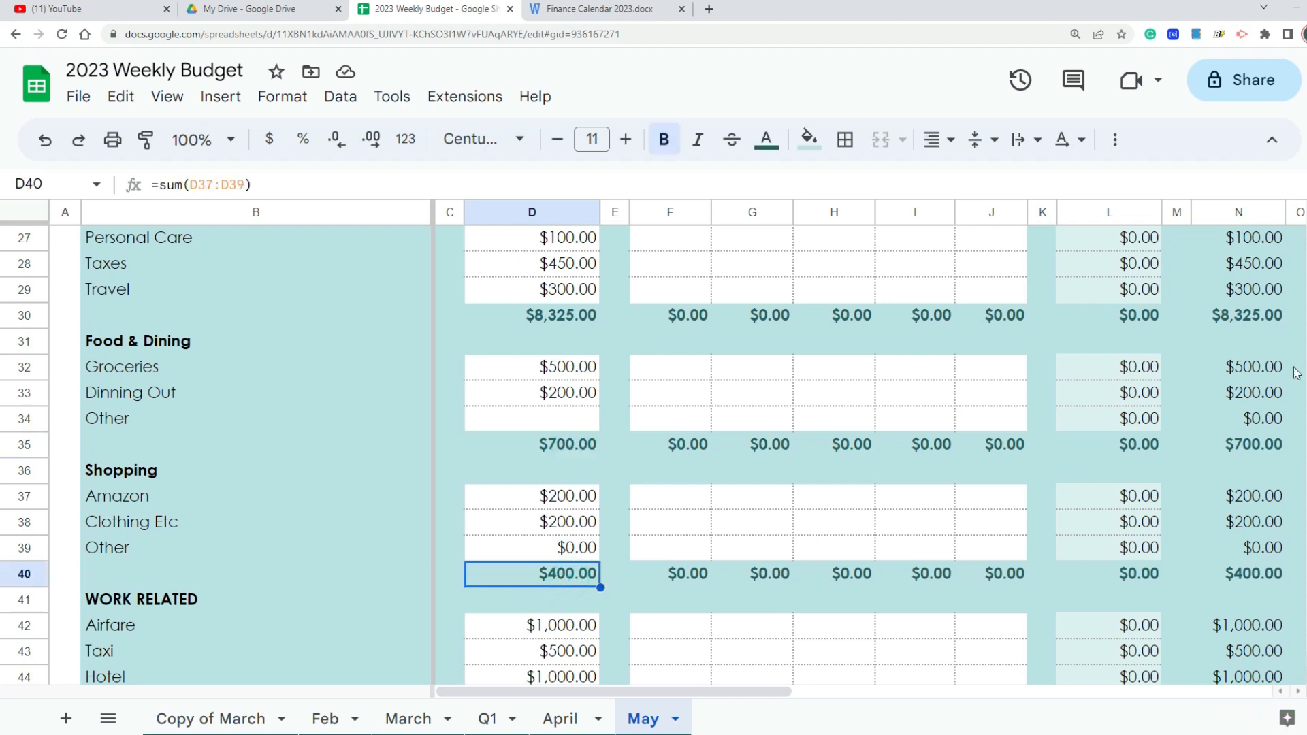
pyautogui.scroll(-4, 1298, 257)
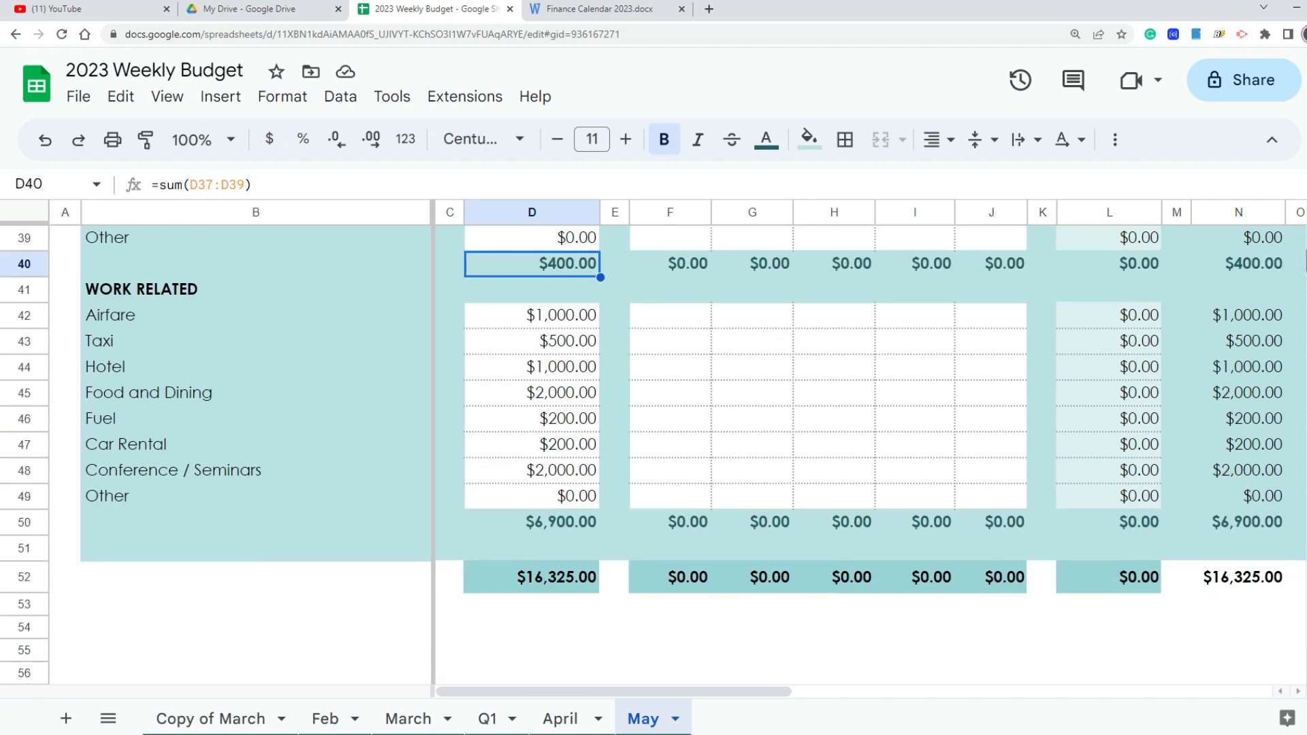
pyautogui.click(552, 521)
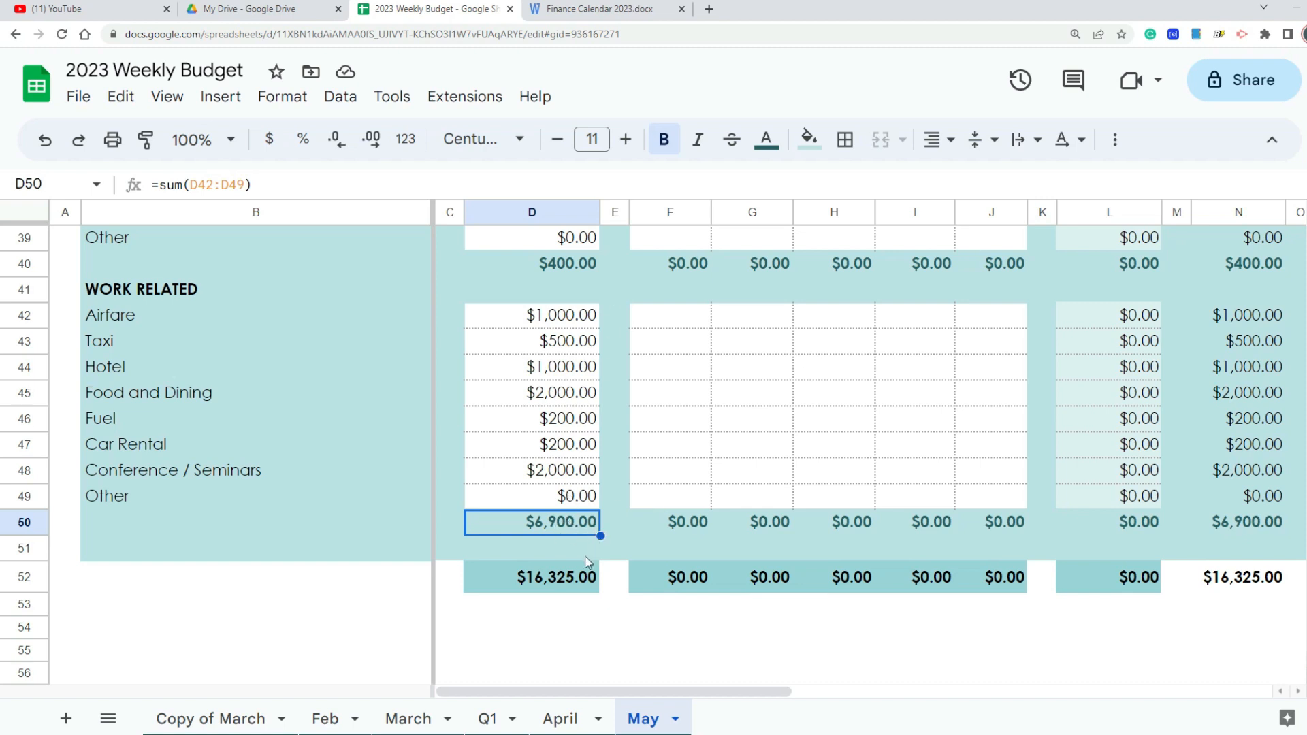
pyautogui.click(567, 577)
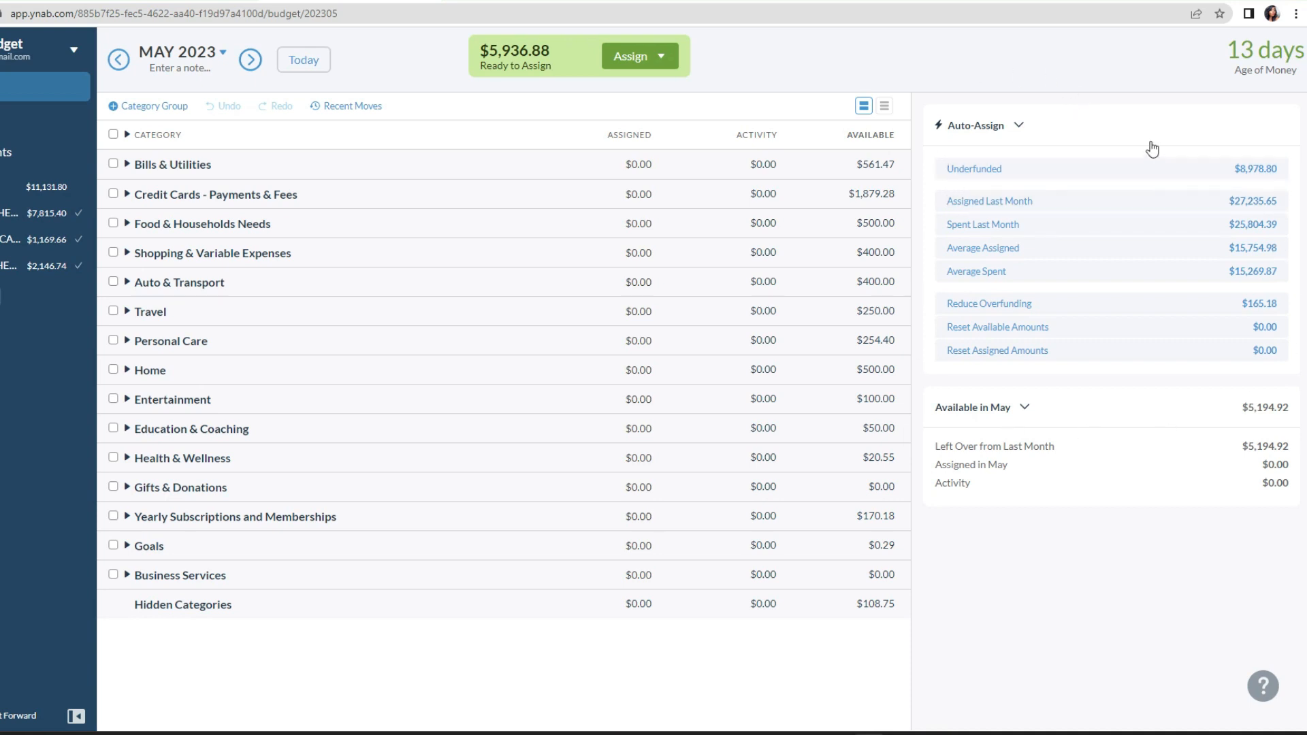
# Step: Switch to the YNAB May 2023 budget and preview the Assigned Last Month auto-assign amounts without applying them
pyautogui.click(1083, 135)
pyautogui.click(1081, 129)
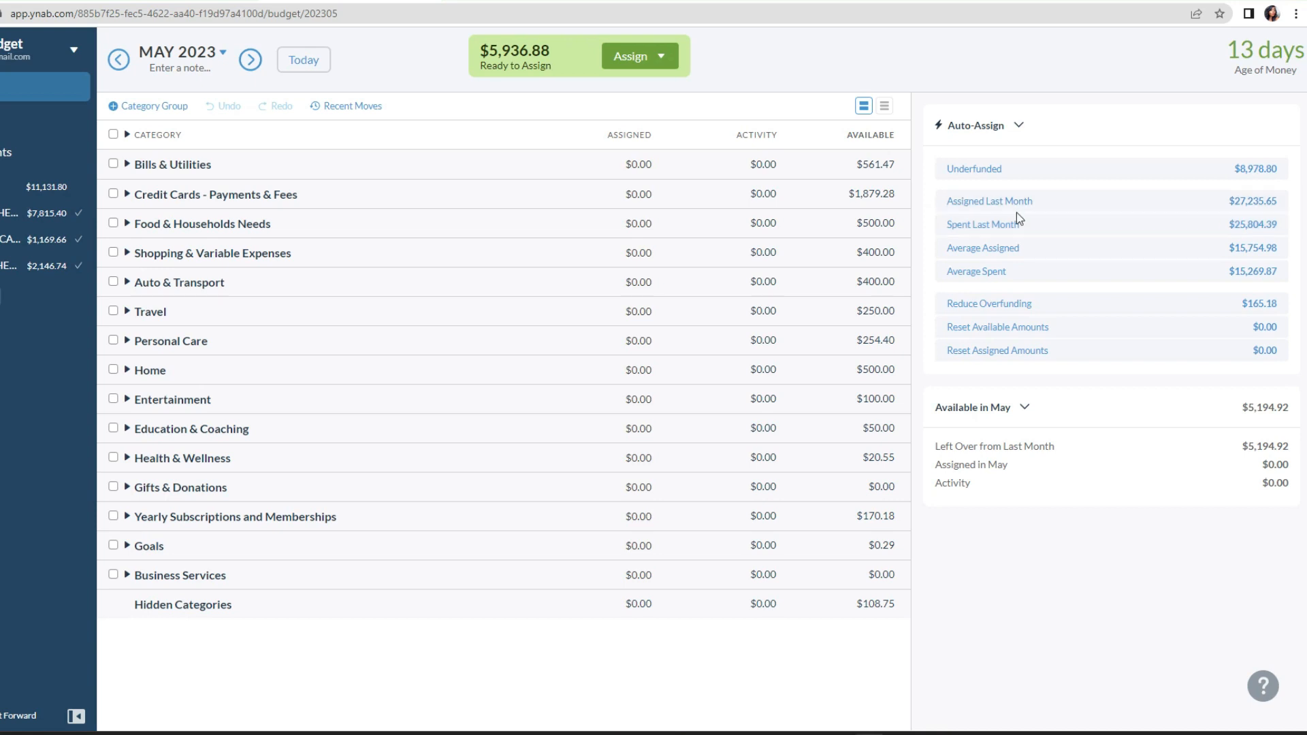
pyautogui.click(1275, 212)
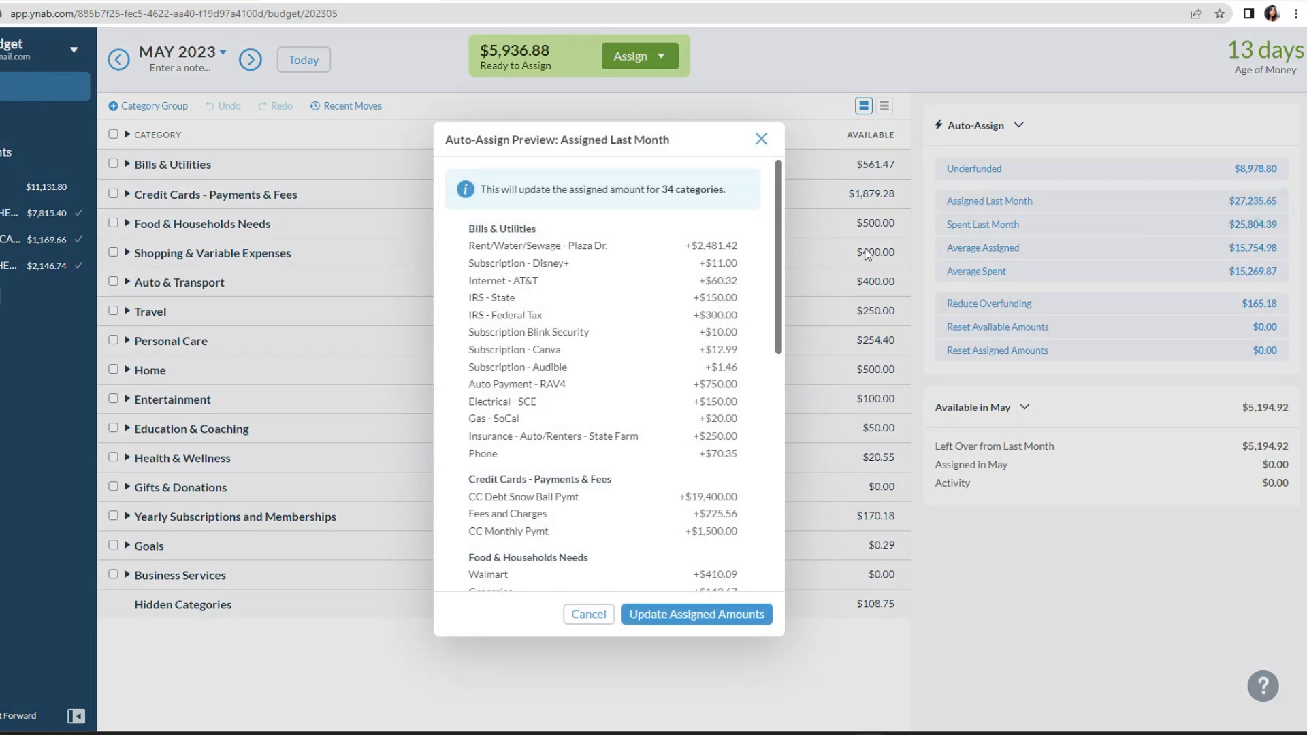
pyautogui.moveTo(783, 242); pyautogui.dragTo(788, 356)
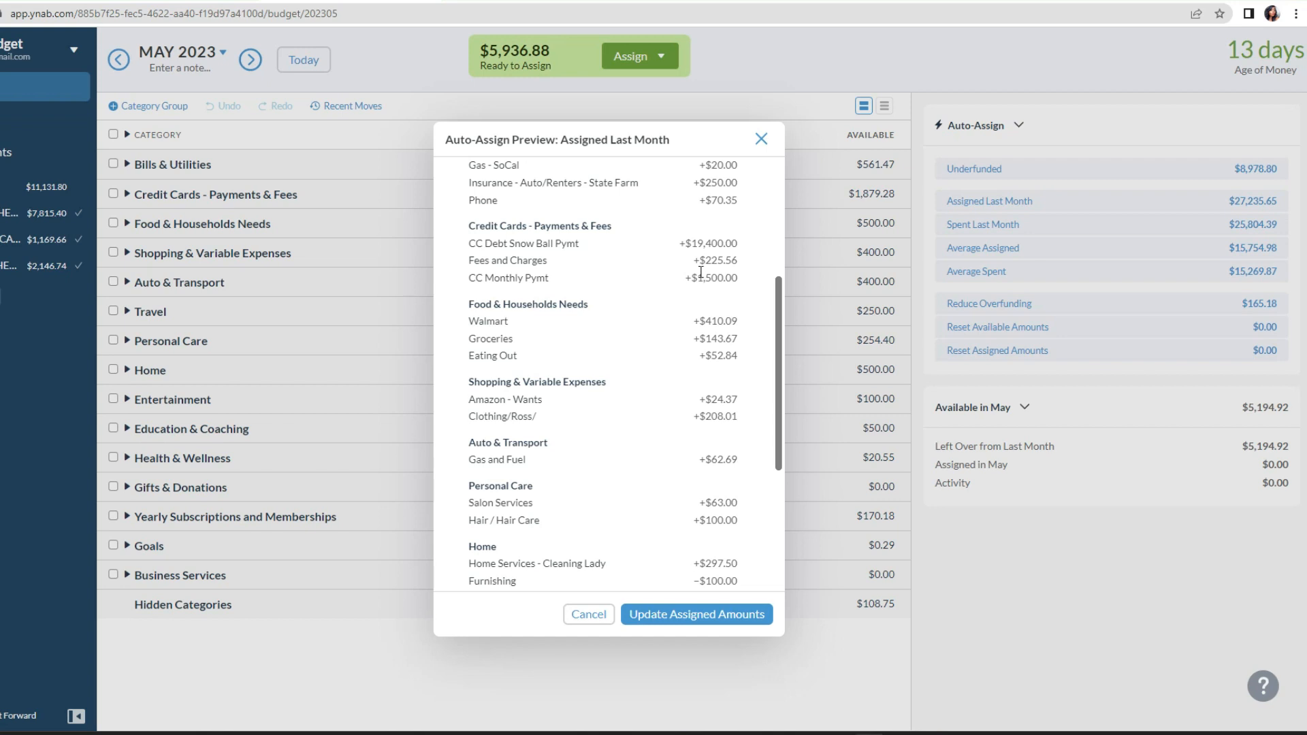
pyautogui.click(764, 141)
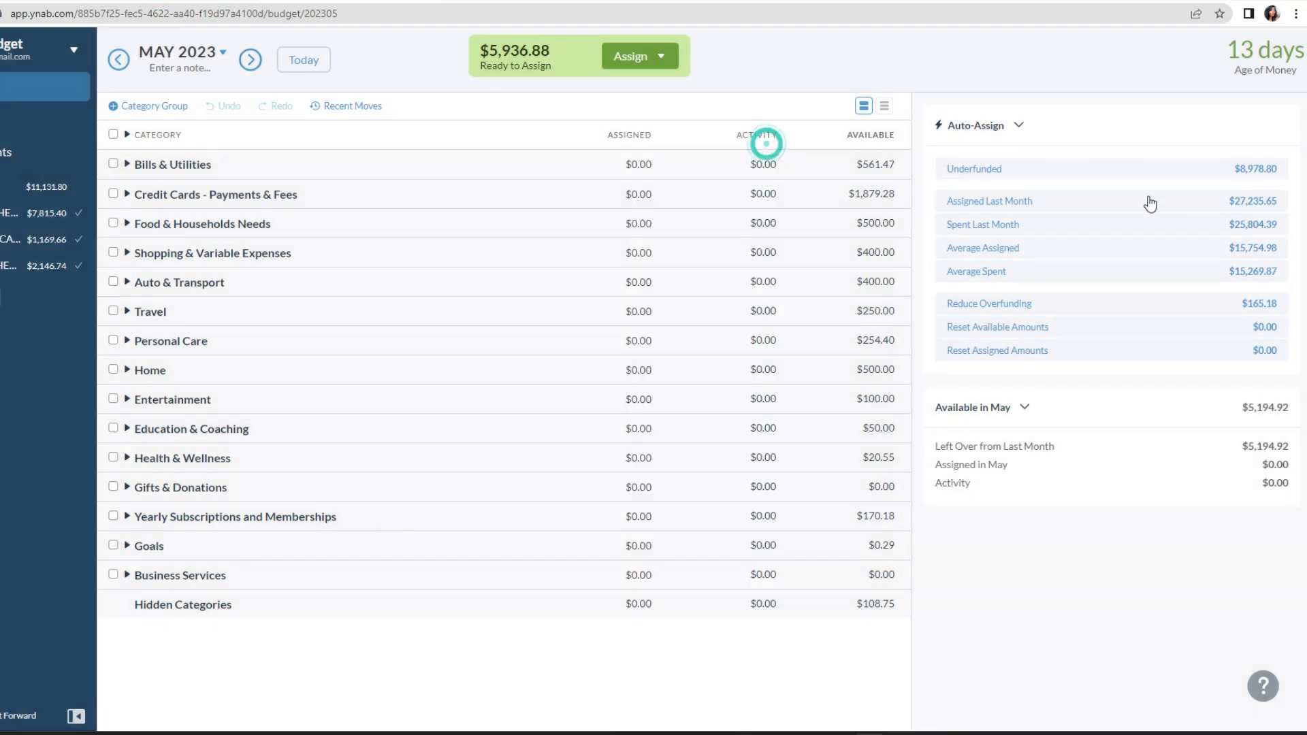
# Step: Review the Spent Last Month auto-assign preview by category and dismiss it without updating the assigned amounts
pyautogui.click(1196, 227)
pyautogui.scroll(-4, 633, 319)
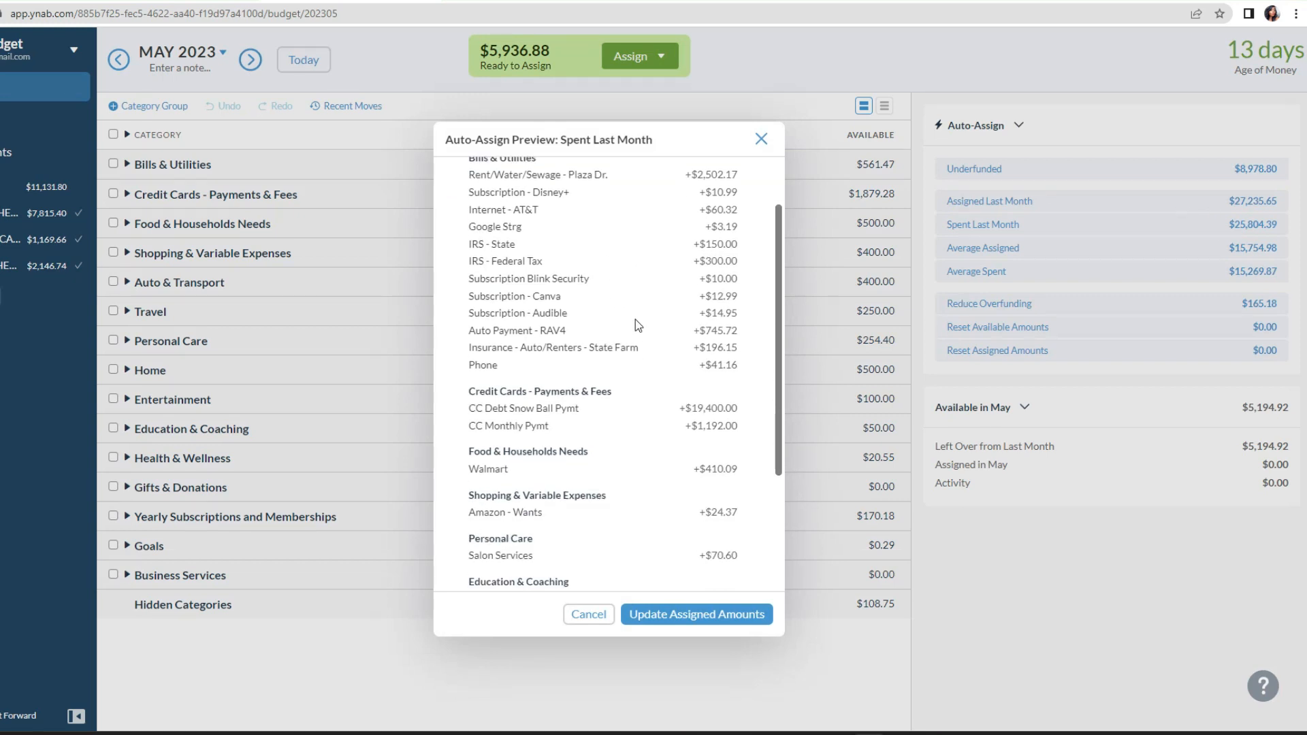
pyautogui.scroll(4, 635, 321)
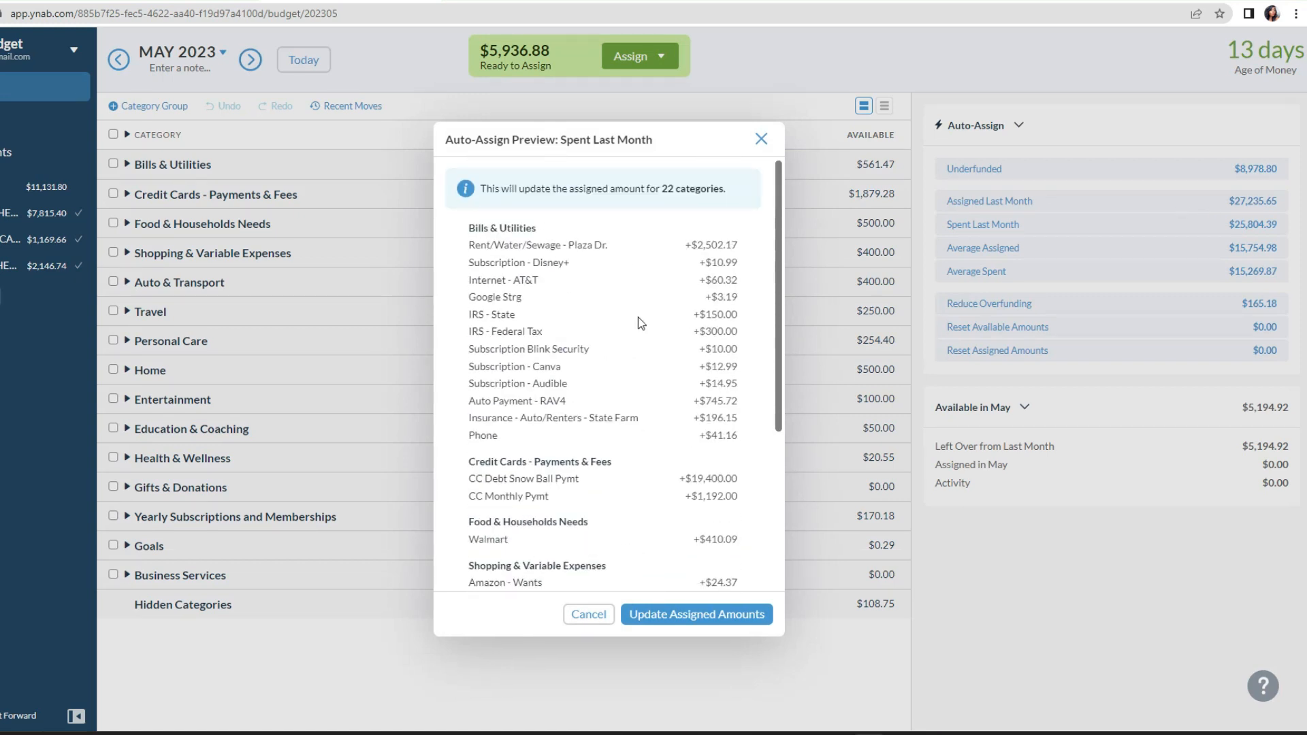
pyautogui.scroll(-2, 639, 316)
pyautogui.scroll(2, 643, 314)
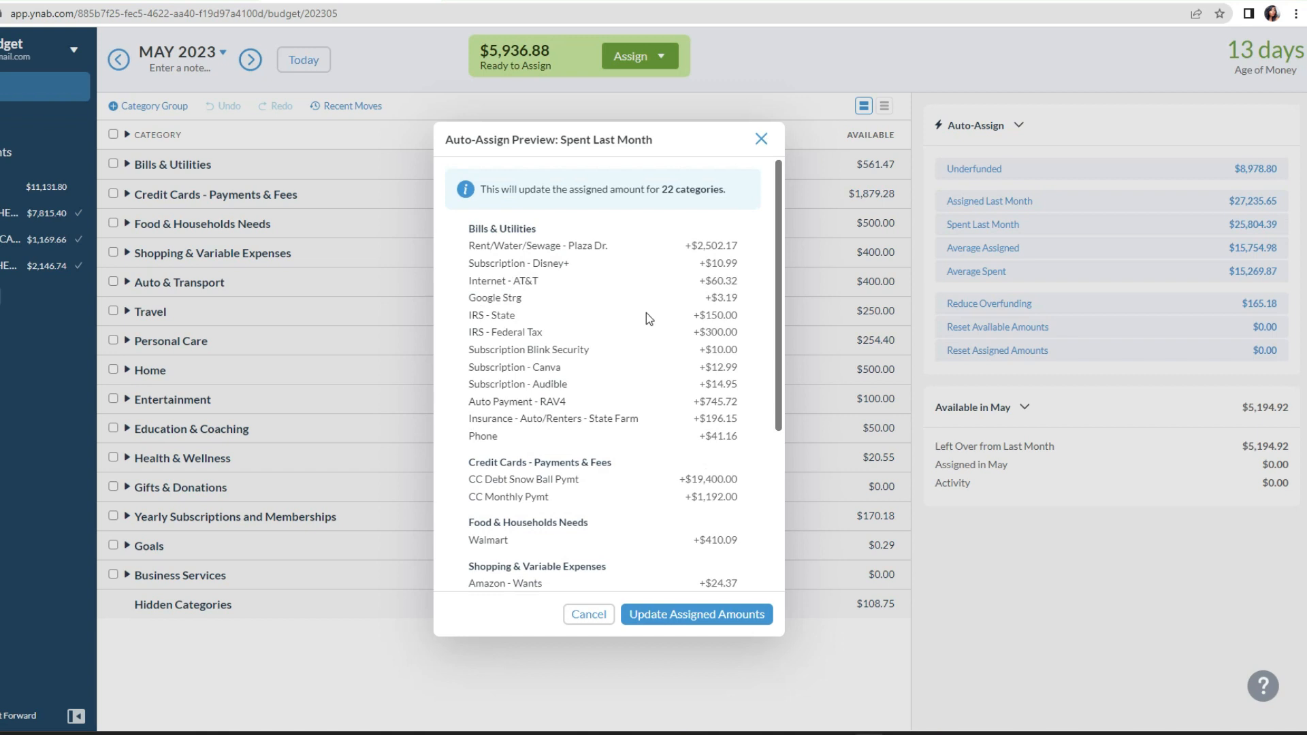
pyautogui.scroll(-1, 647, 316)
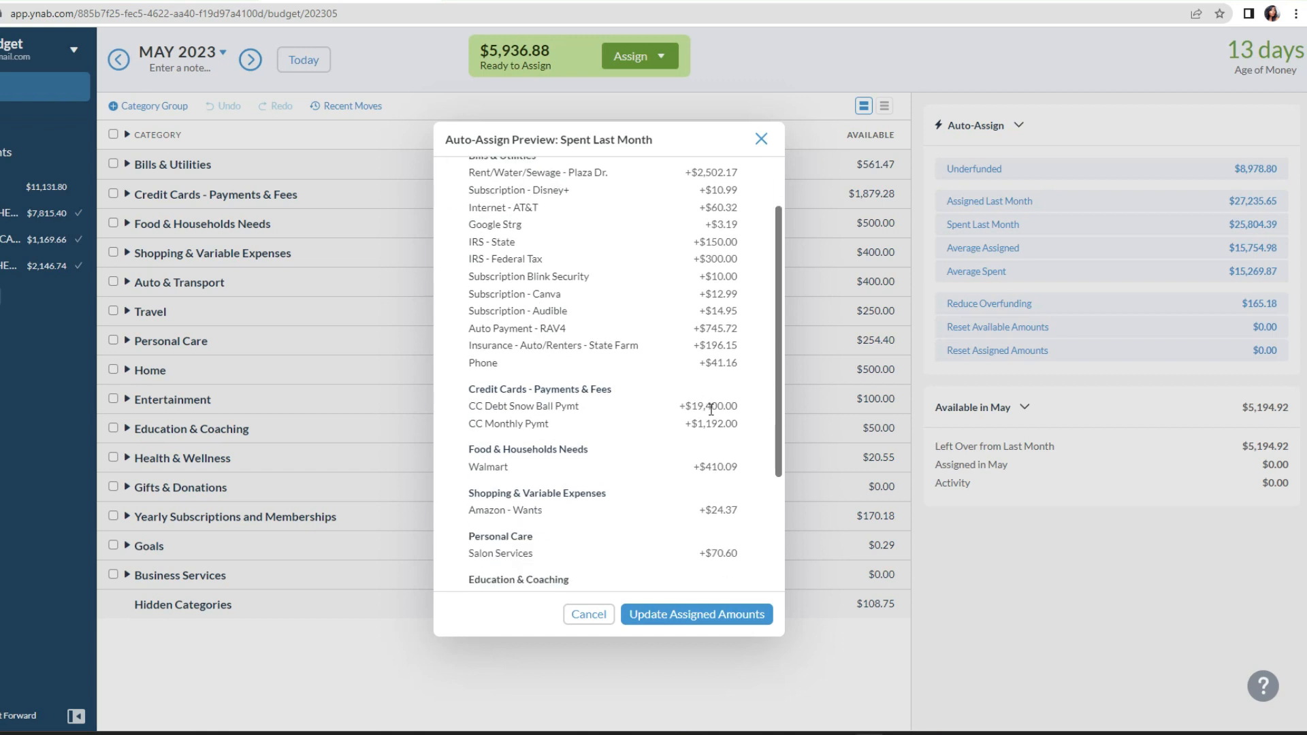
pyautogui.click(758, 140)
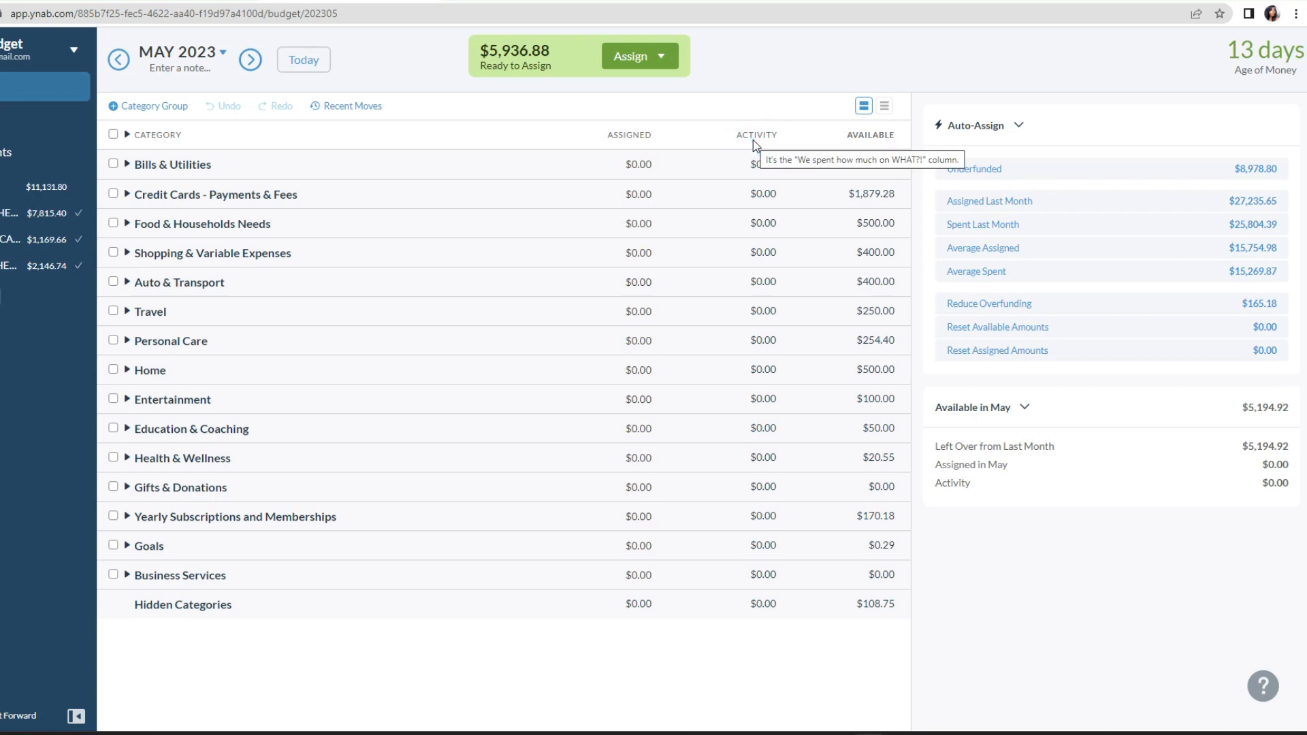
# Step: Review the Average Assigned and Reduce Overfunding auto-assign previews, dismissing each without applying it
pyautogui.click(992, 248)
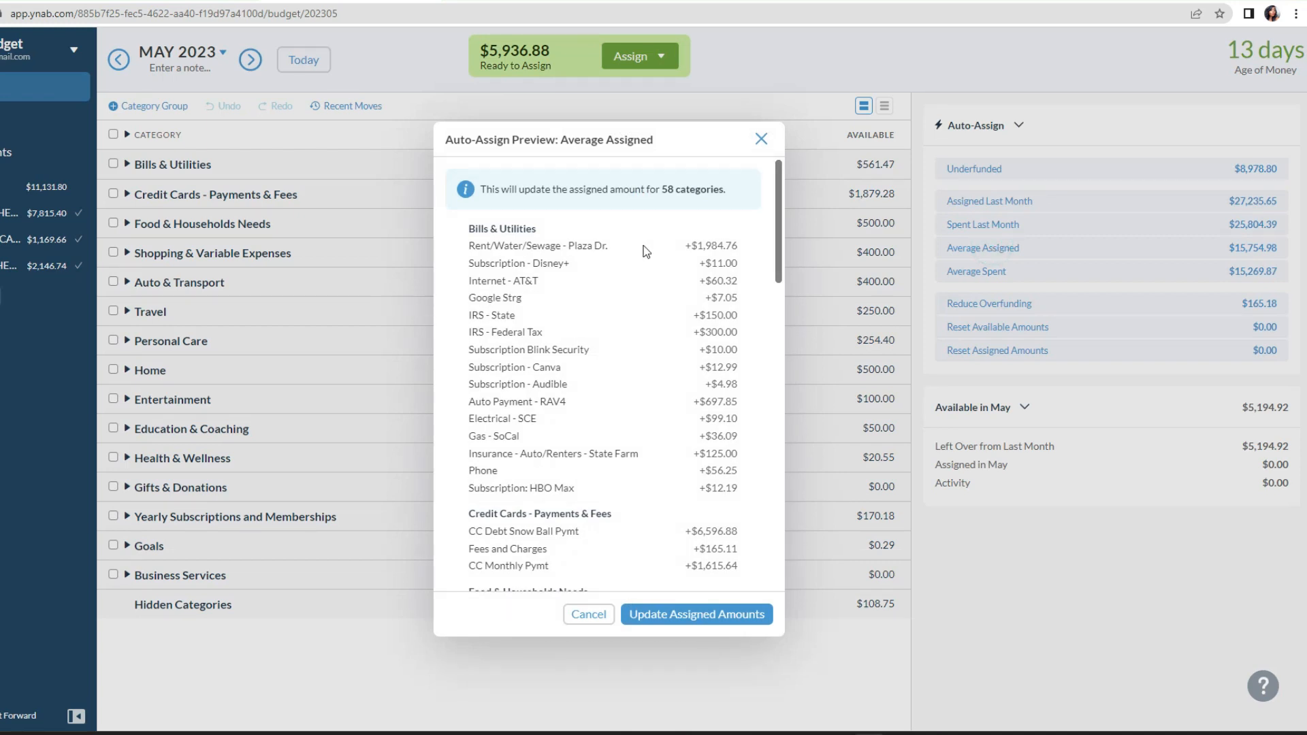
pyautogui.scroll(-10, 636, 288)
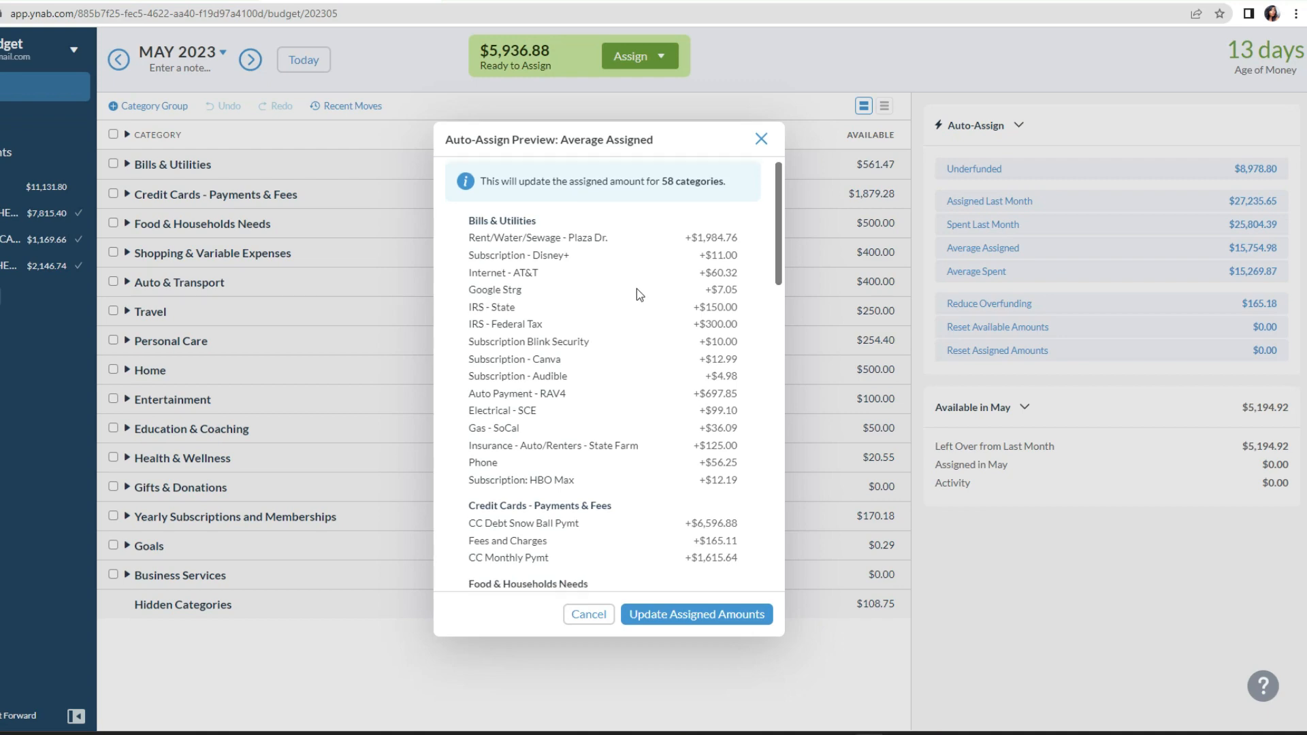
pyautogui.scroll(-5, 635, 297)
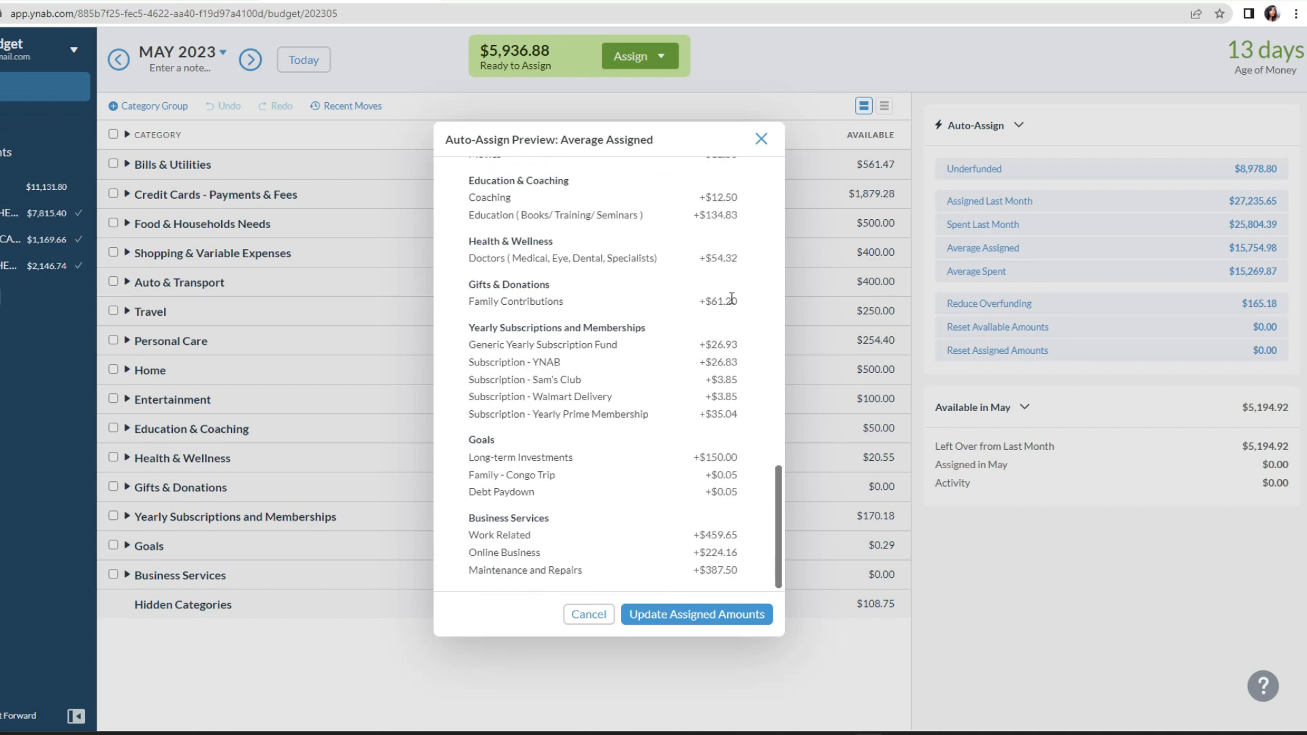
pyautogui.scroll(5, 739, 245)
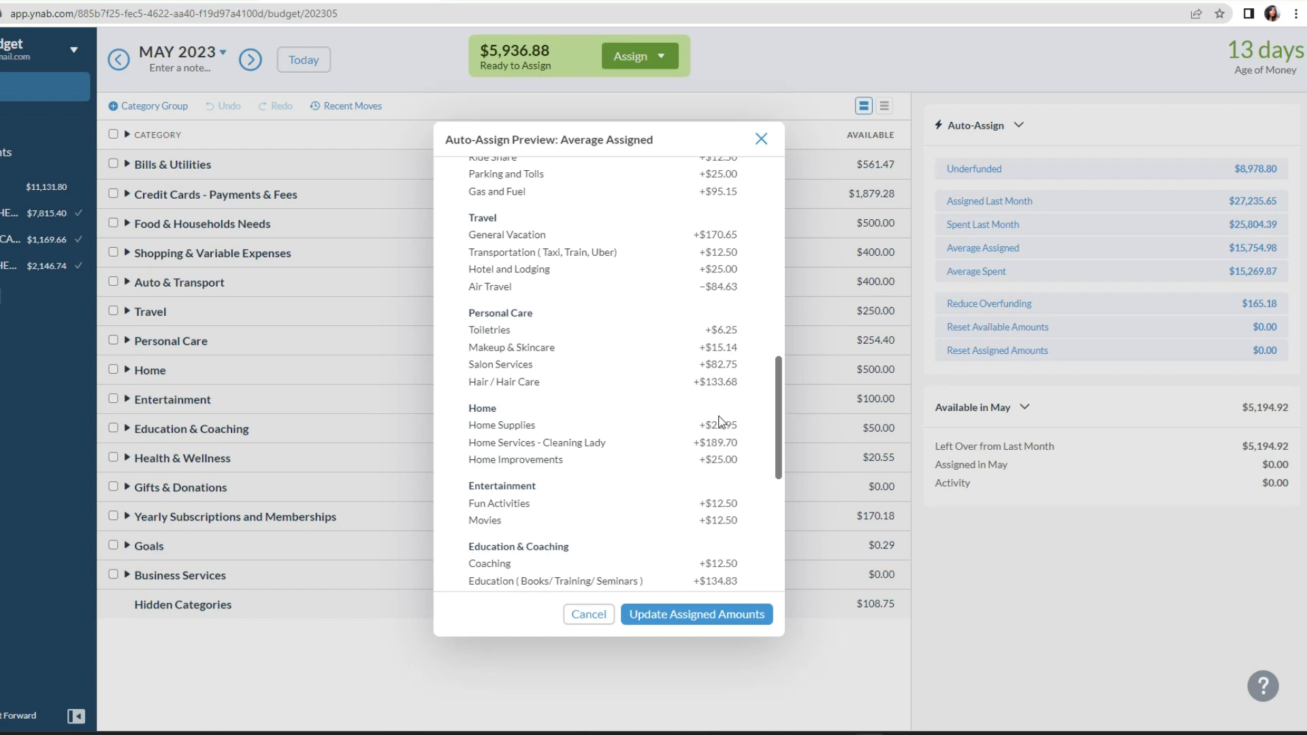
pyautogui.scroll(5, 701, 406)
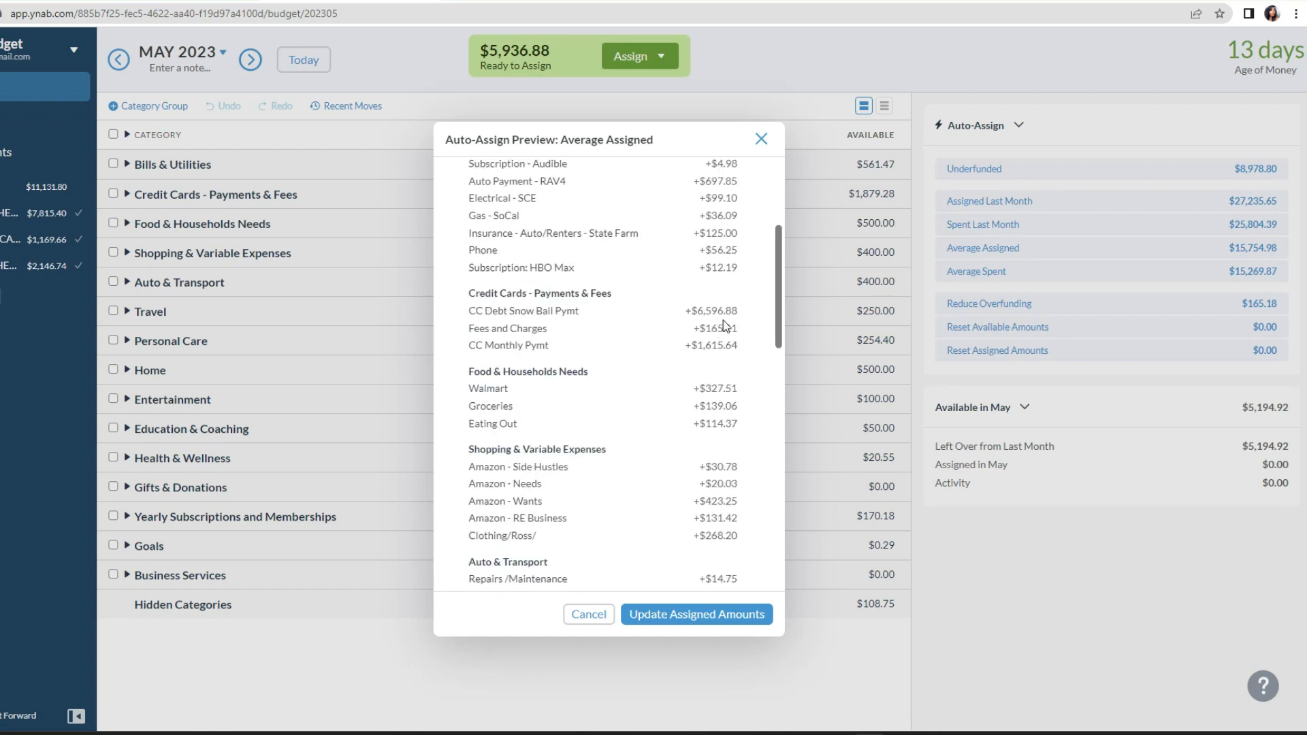
pyautogui.click(761, 139)
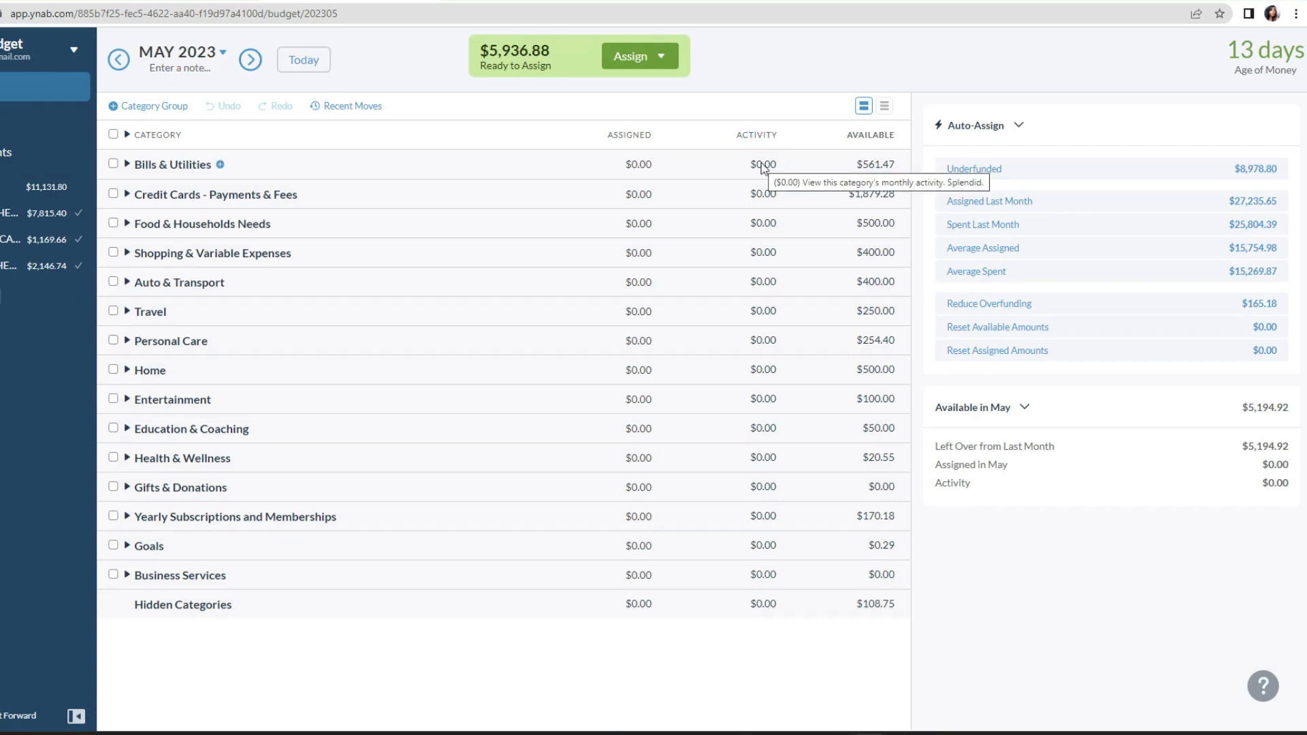
pyautogui.click(1093, 305)
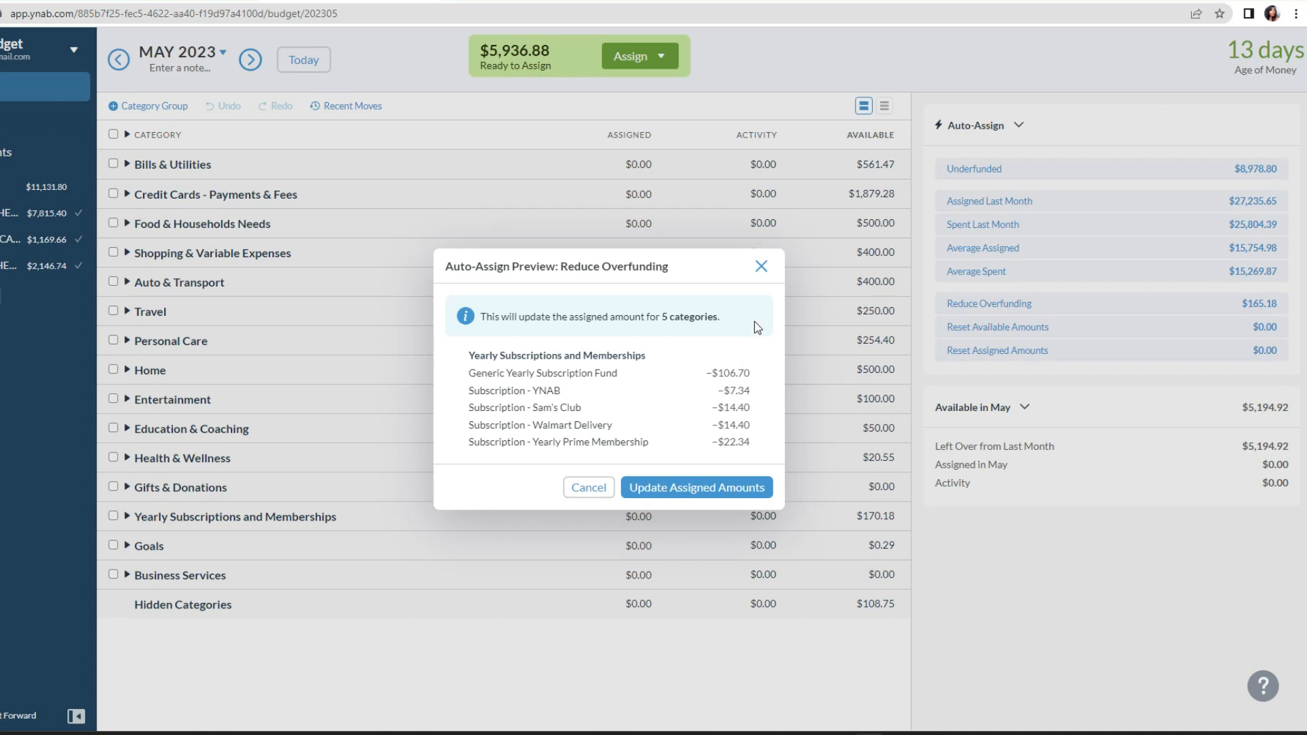
pyautogui.click(757, 271)
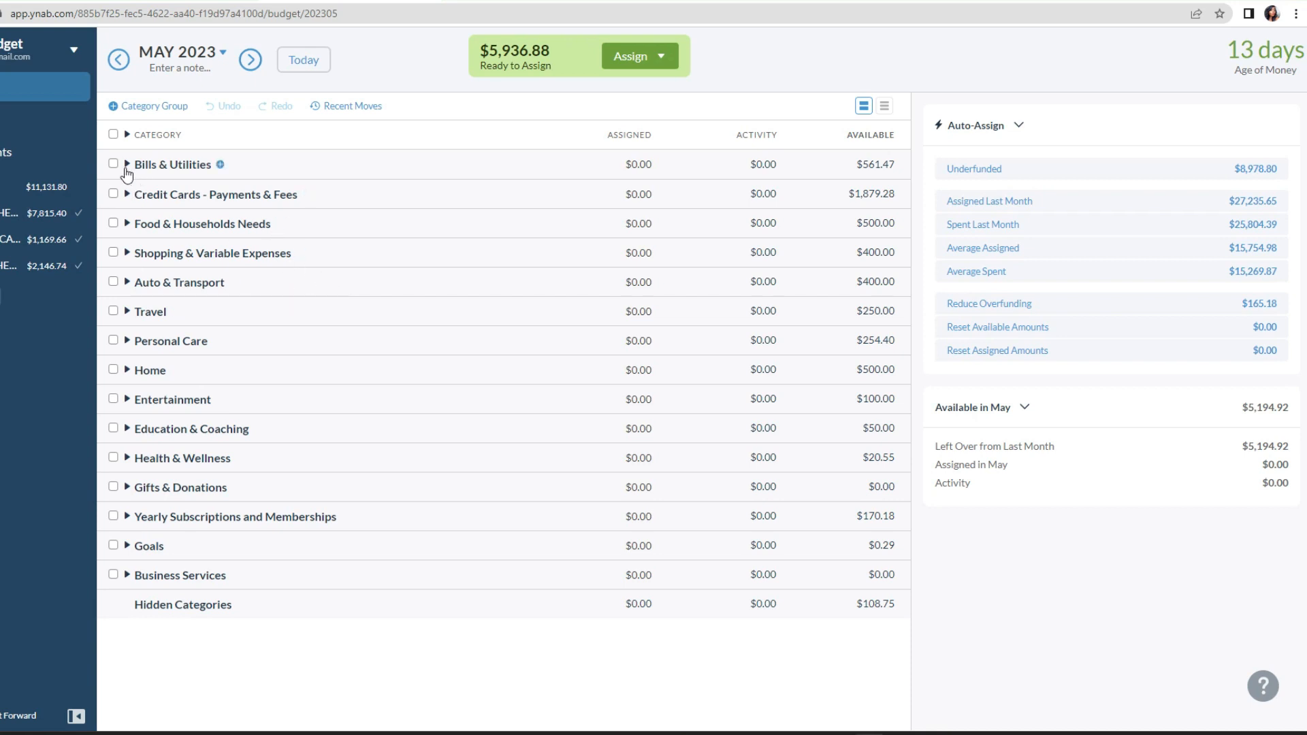
# Step: Expand the Bills & Utilities group, consult the May finance calendar, and assign $2,500.00 to the Rent/Water/Sewage category
pyautogui.click(126, 166)
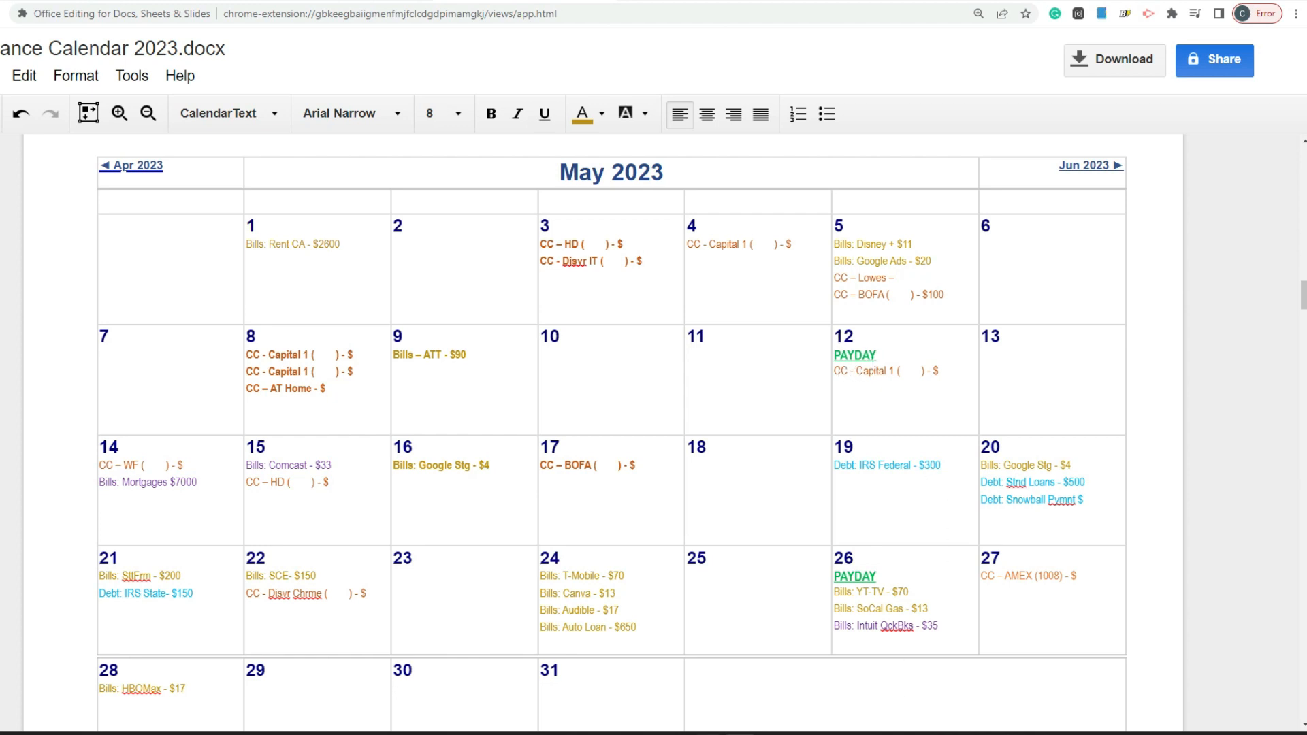
pyautogui.hotkey('alt', 'Tab')
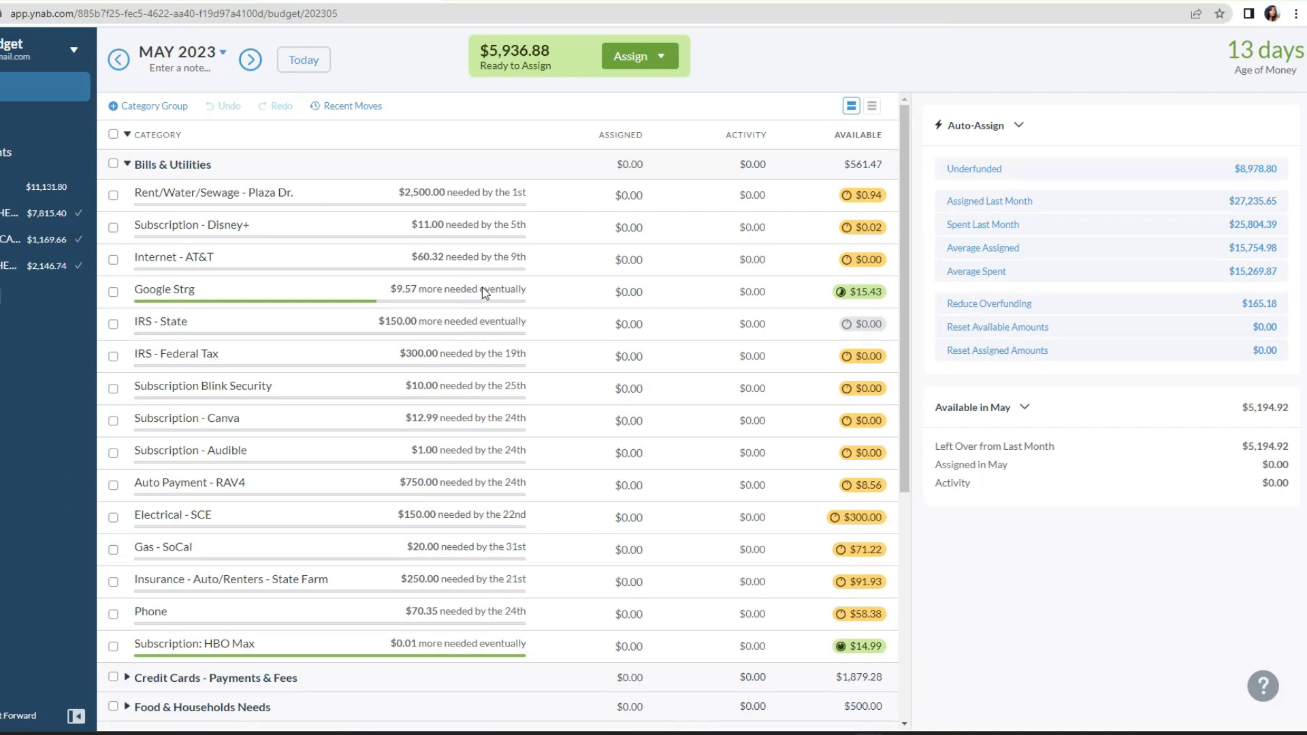
pyautogui.click(856, 198)
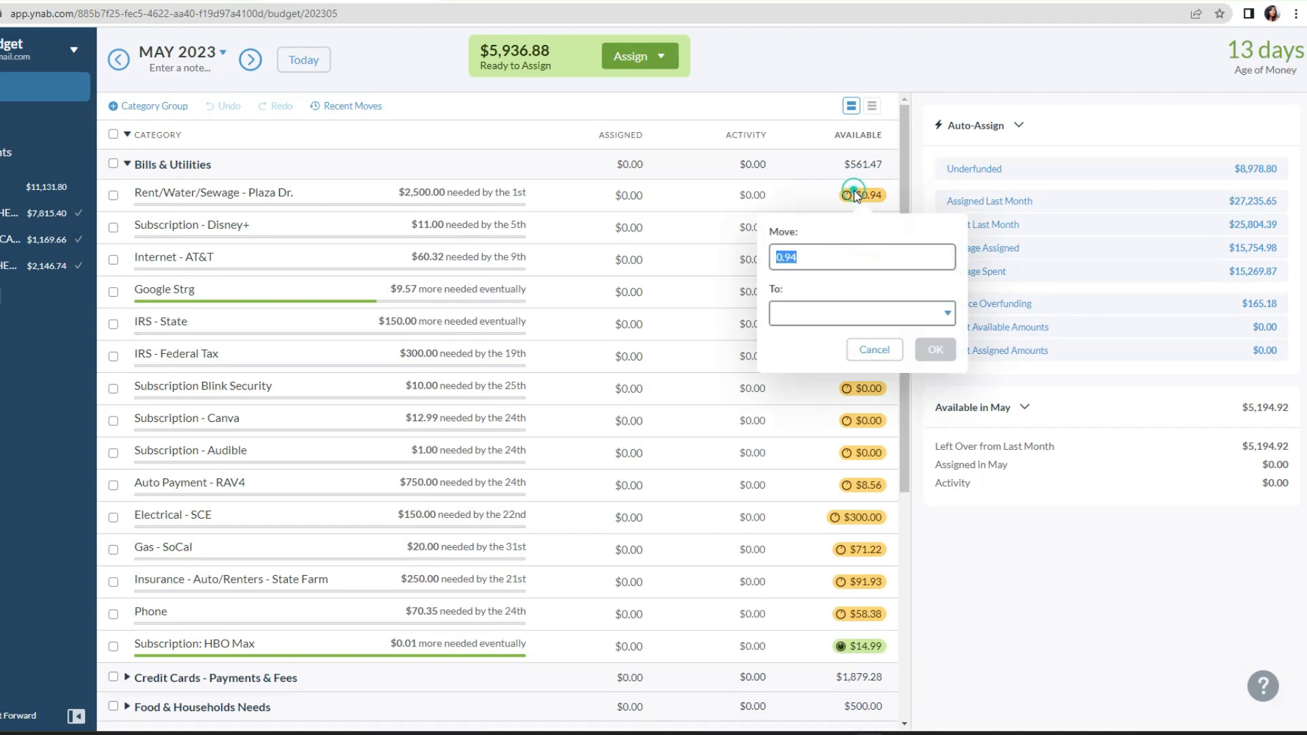
pyautogui.press('Return')
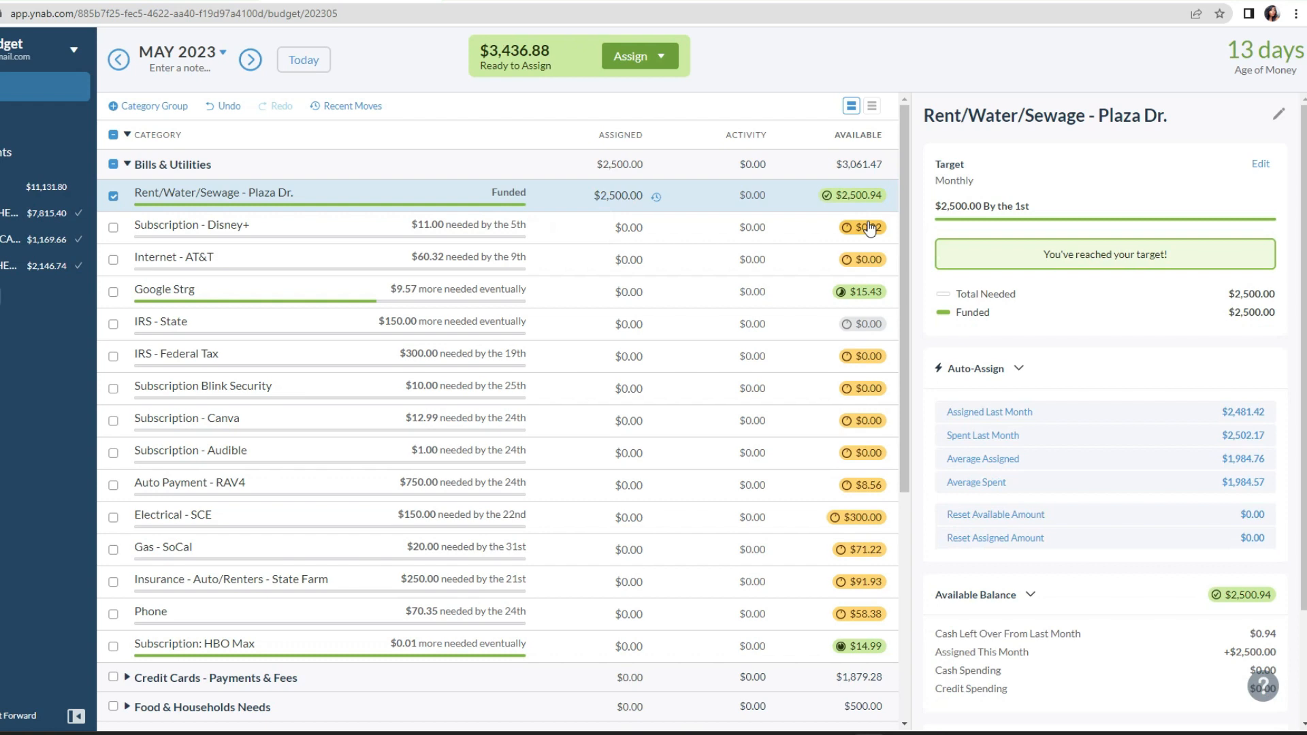
# Step: Assign $10.98 to the Subscription - Disney+ category for May 2023
pyautogui.click(563, 237)
pyautogui.doubleClick(602, 225)
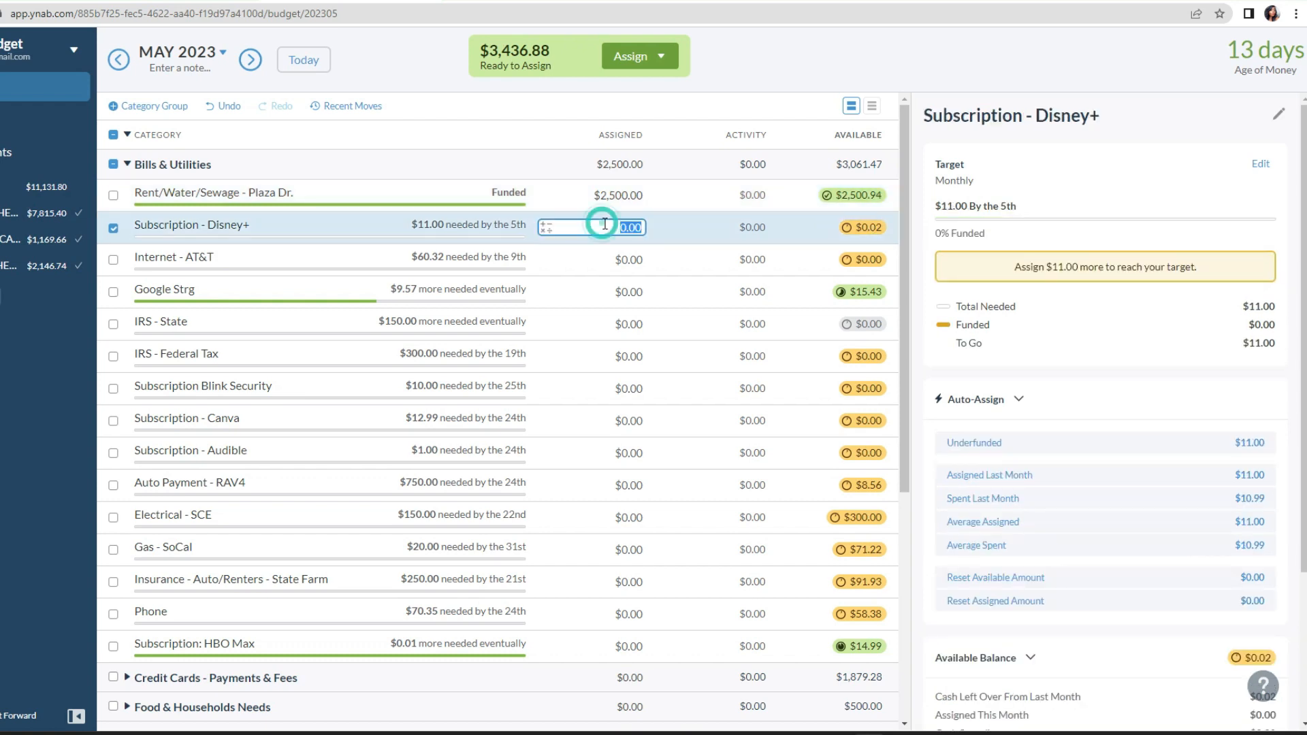
pyautogui.write('10.98')
pyautogui.press('Return')
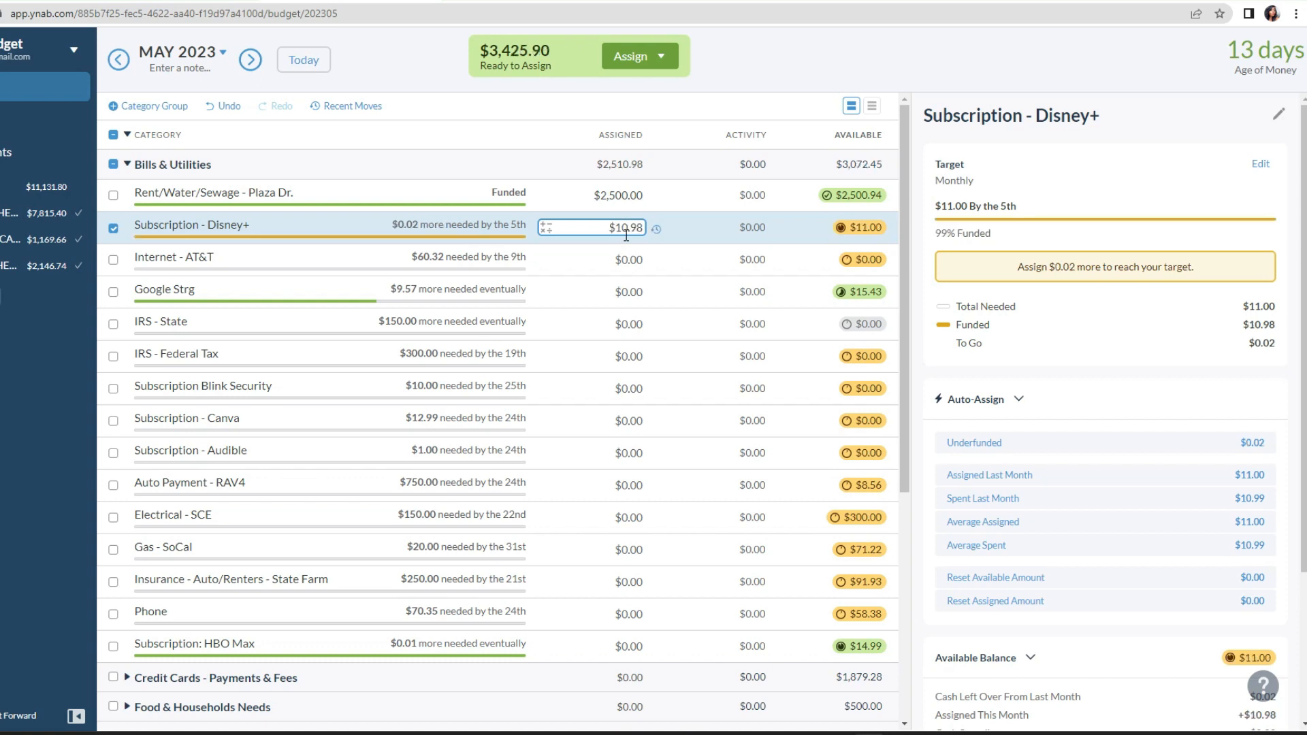
pyautogui.click(861, 227)
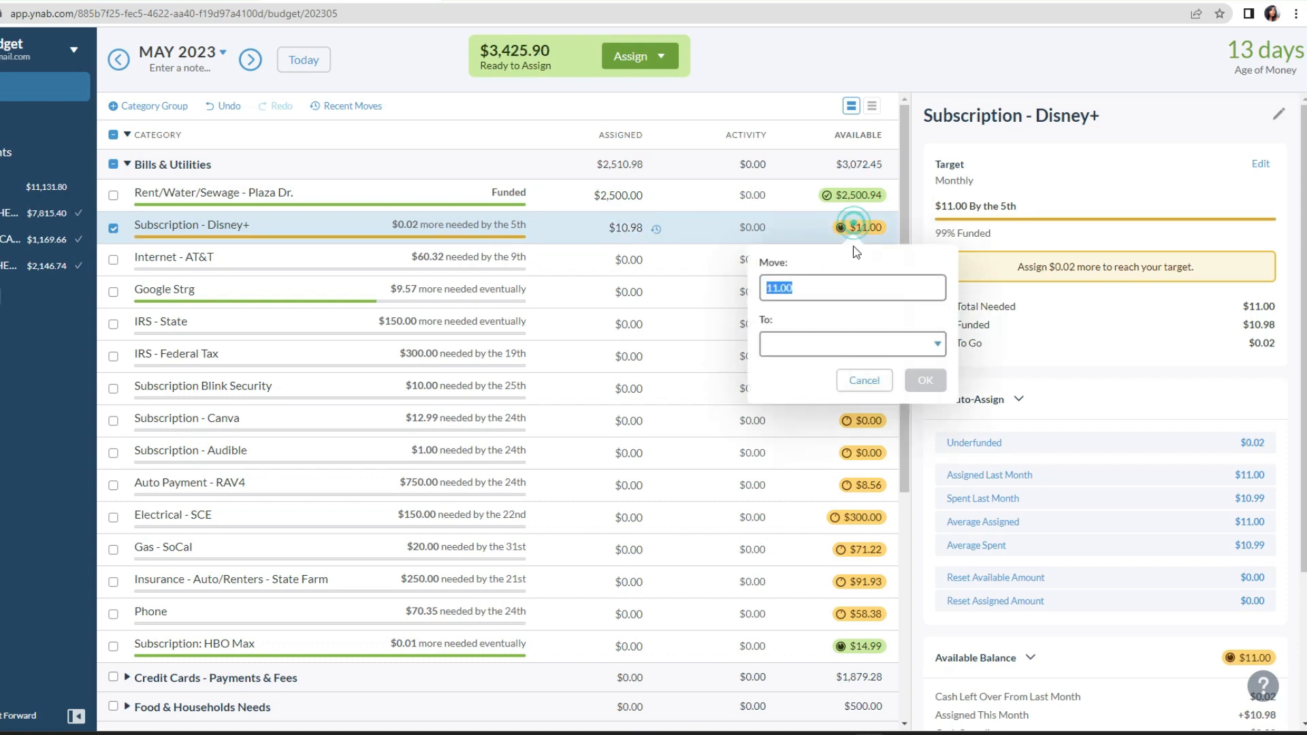
pyautogui.click(938, 344)
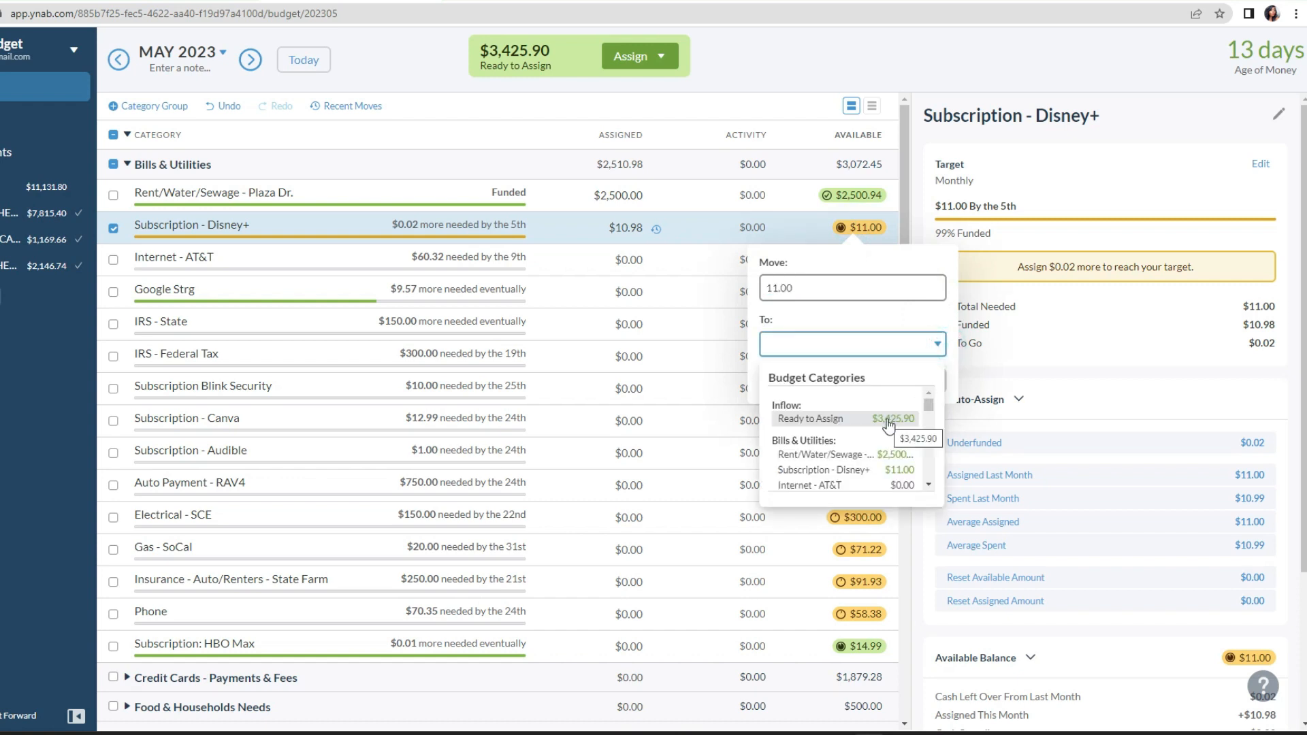
pyautogui.click(899, 265)
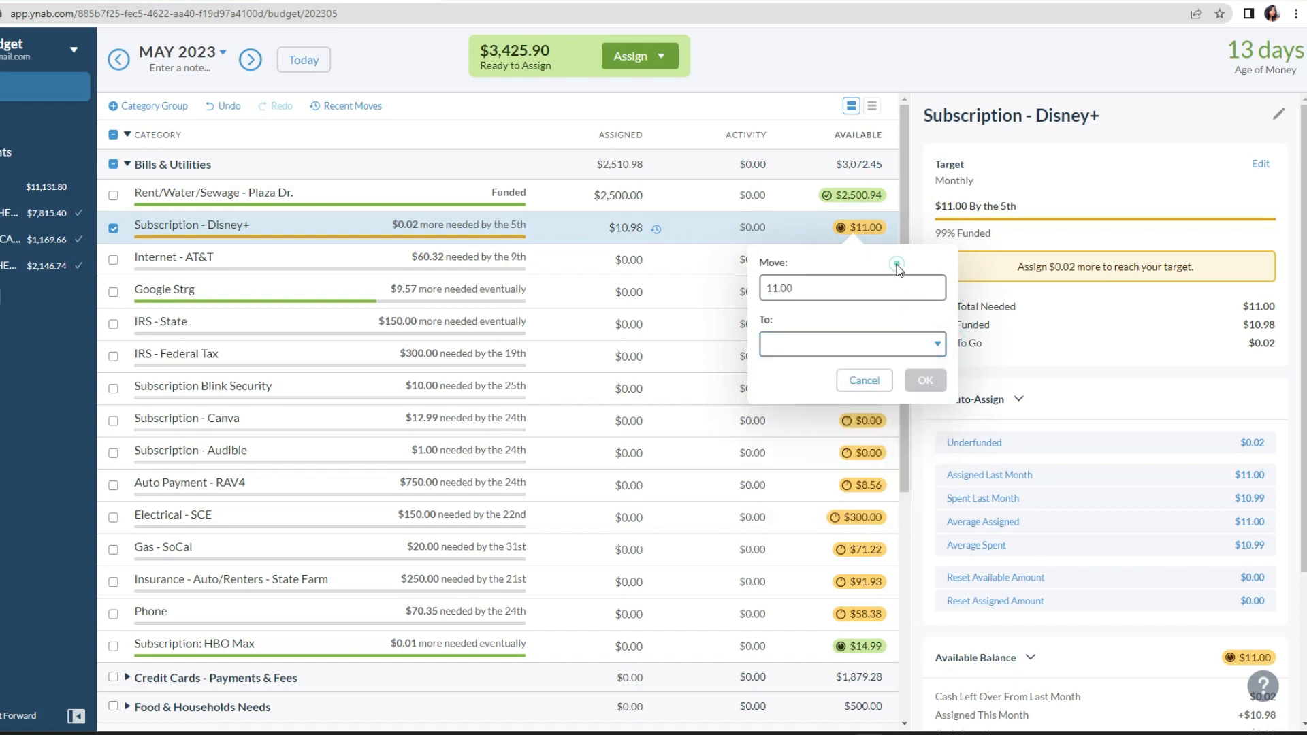
pyautogui.click(656, 230)
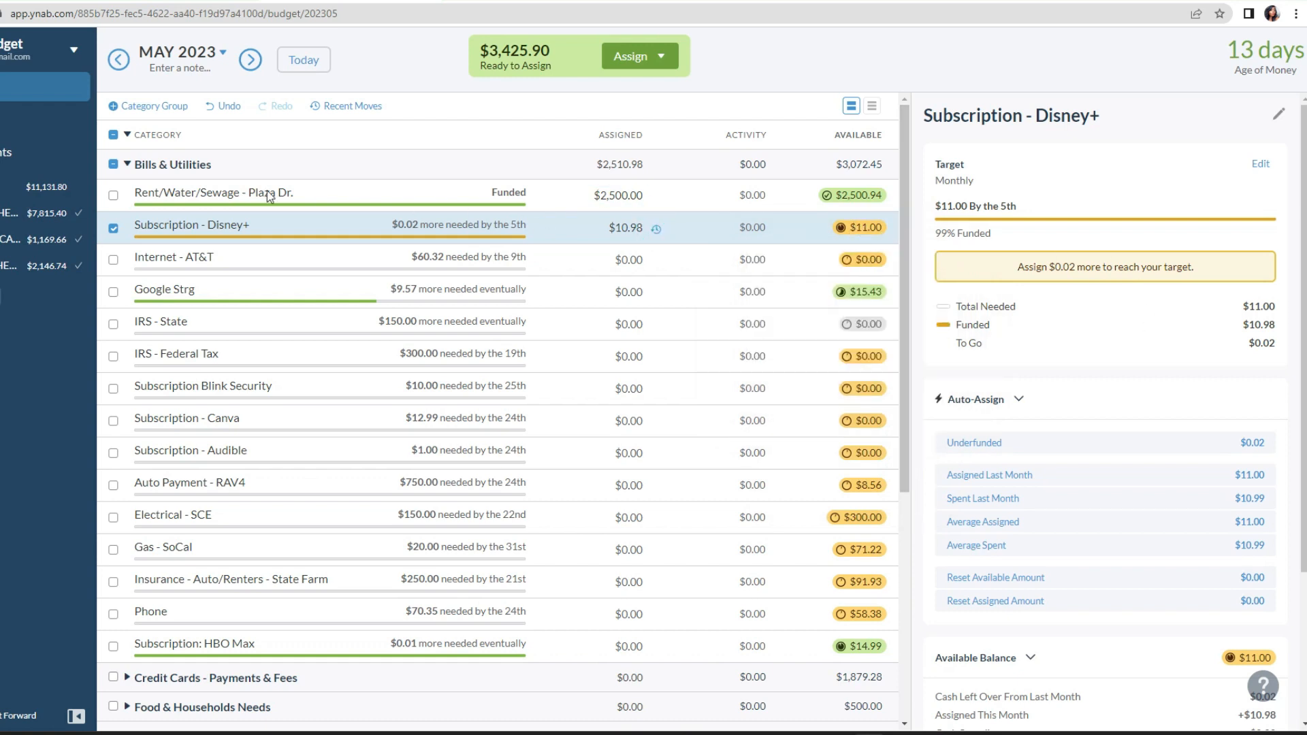
pyautogui.click(114, 229)
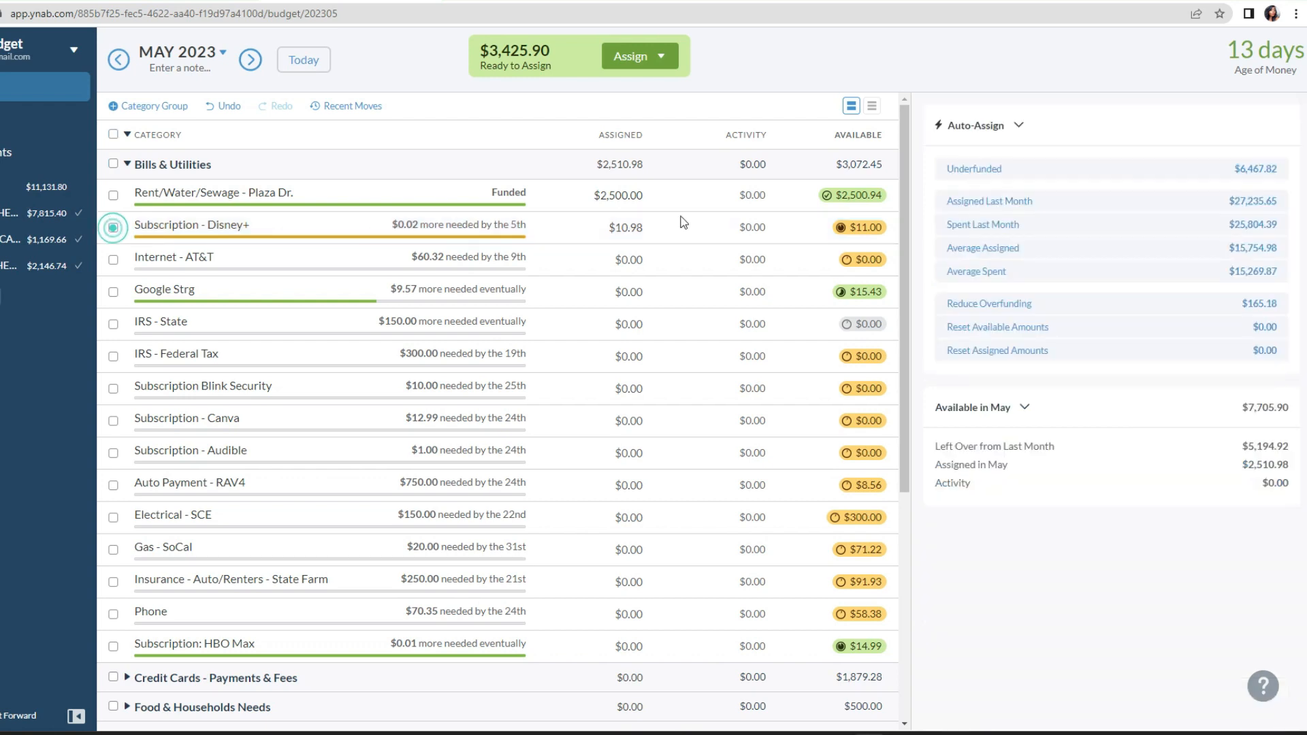
# Step: Try to move the $11.00 available in Subscription - Disney+ to that same category
pyautogui.click(884, 228)
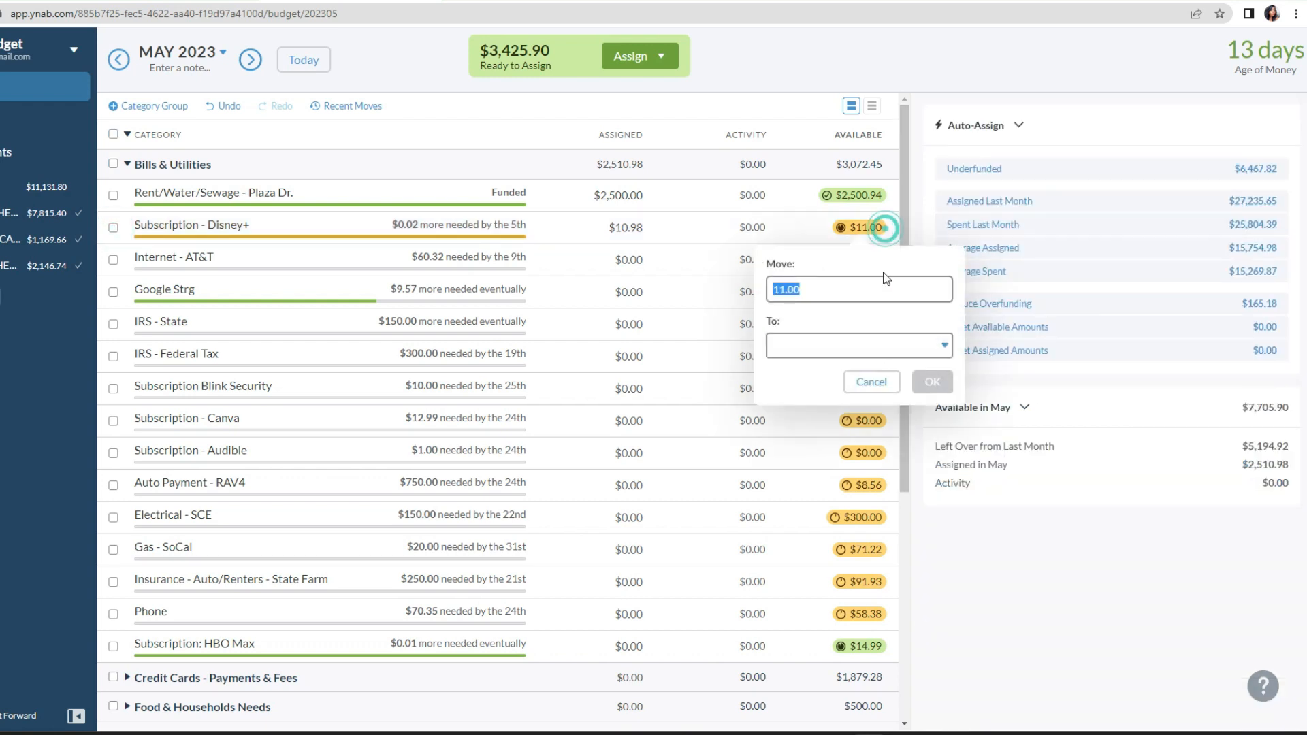
pyautogui.click(944, 345)
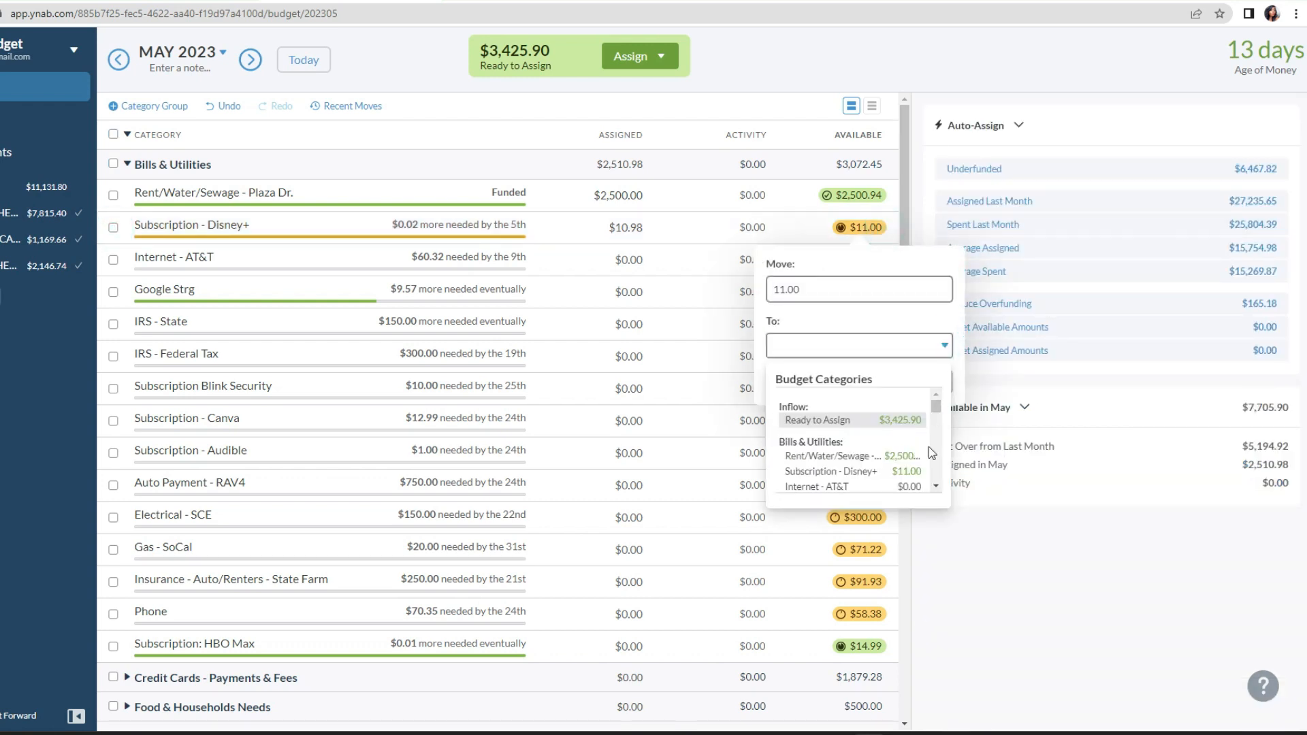
pyautogui.scroll(-1, 929, 446)
pyautogui.click(911, 398)
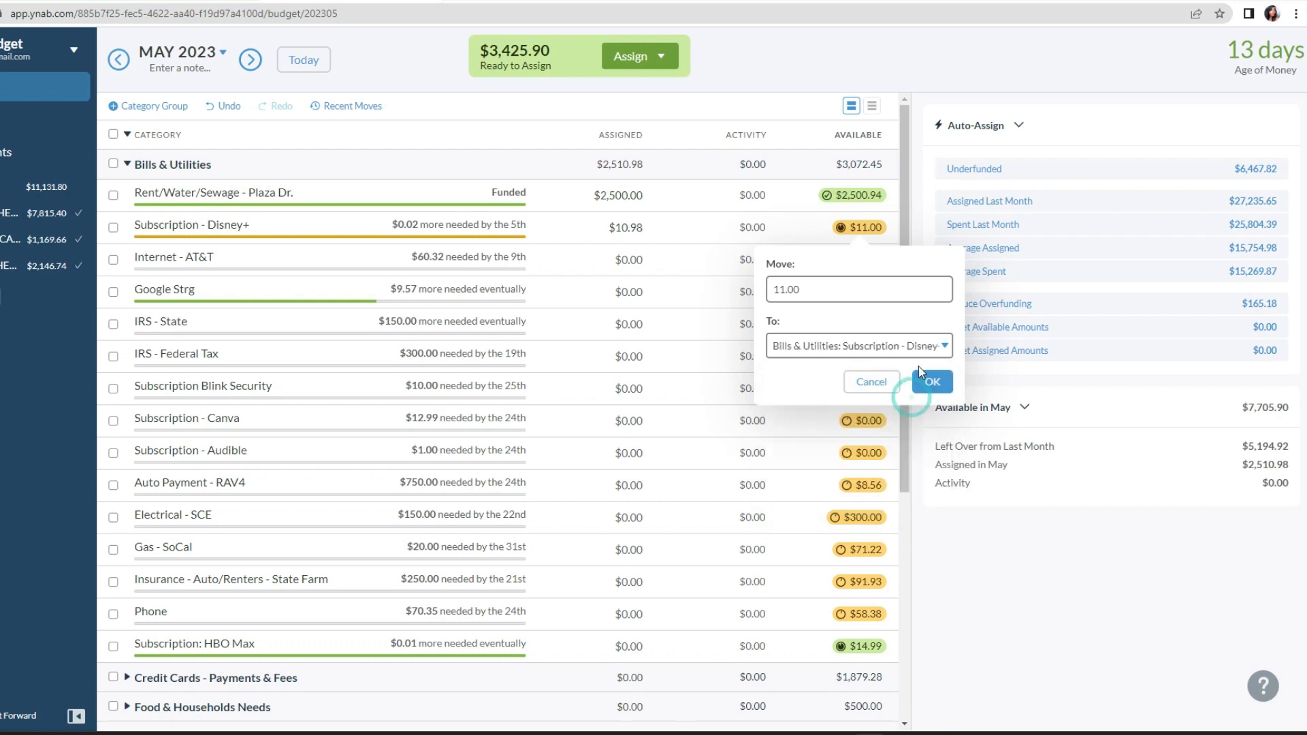
pyautogui.click(929, 381)
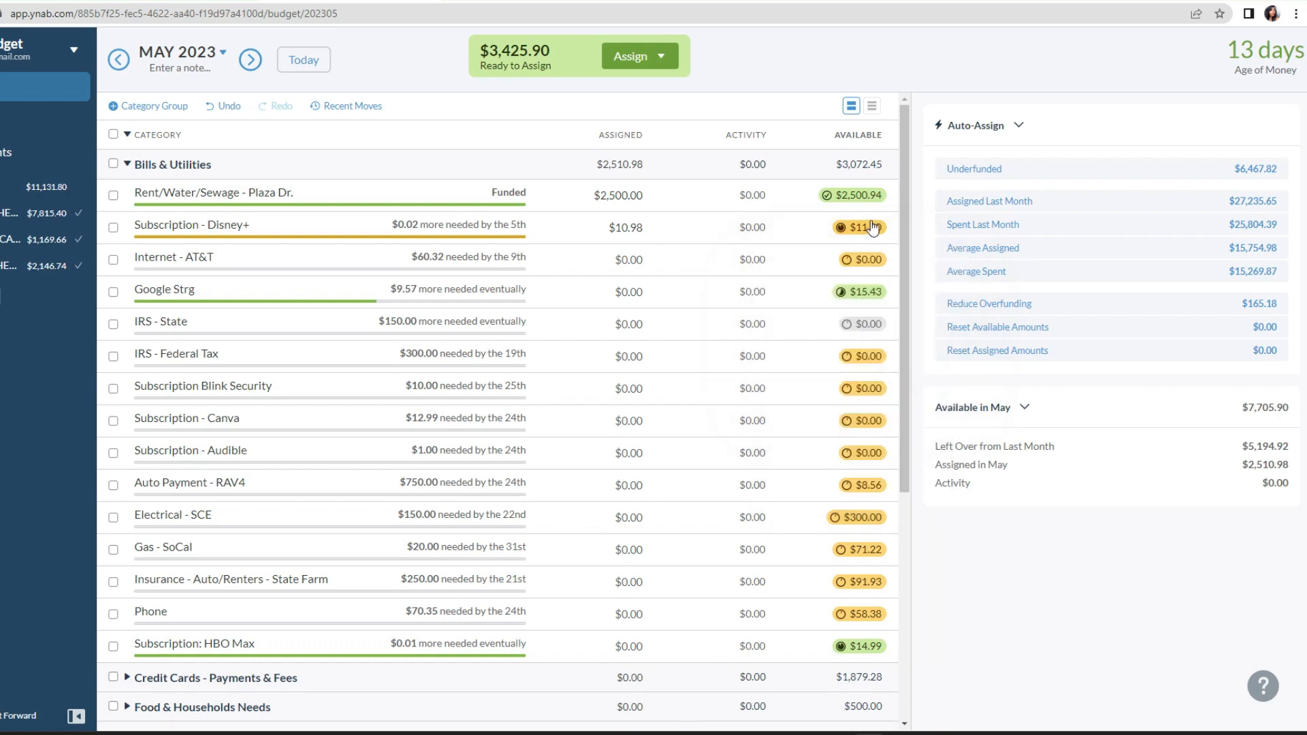
# Step: Auto-assign the ready-to-assign money to the underfunded May categories and review the funded bills
pyautogui.click(633, 57)
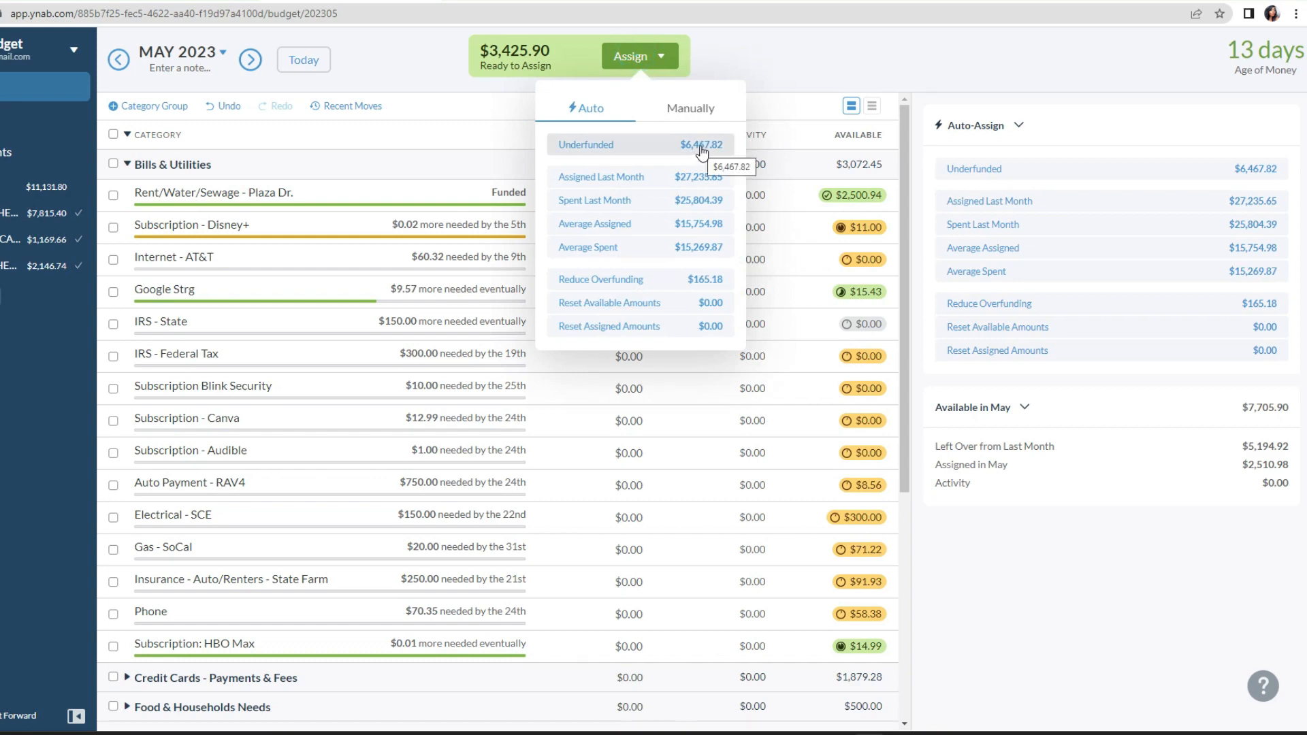
pyautogui.click(701, 146)
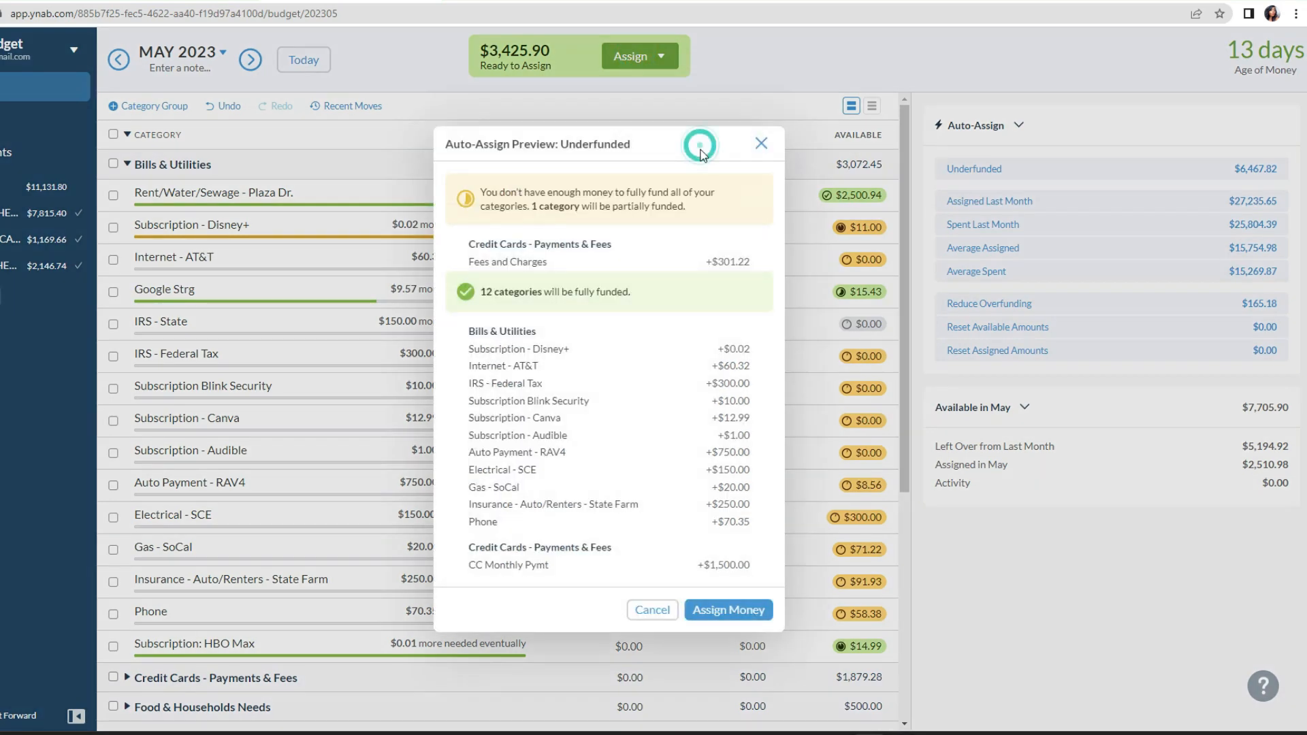
pyautogui.click(746, 610)
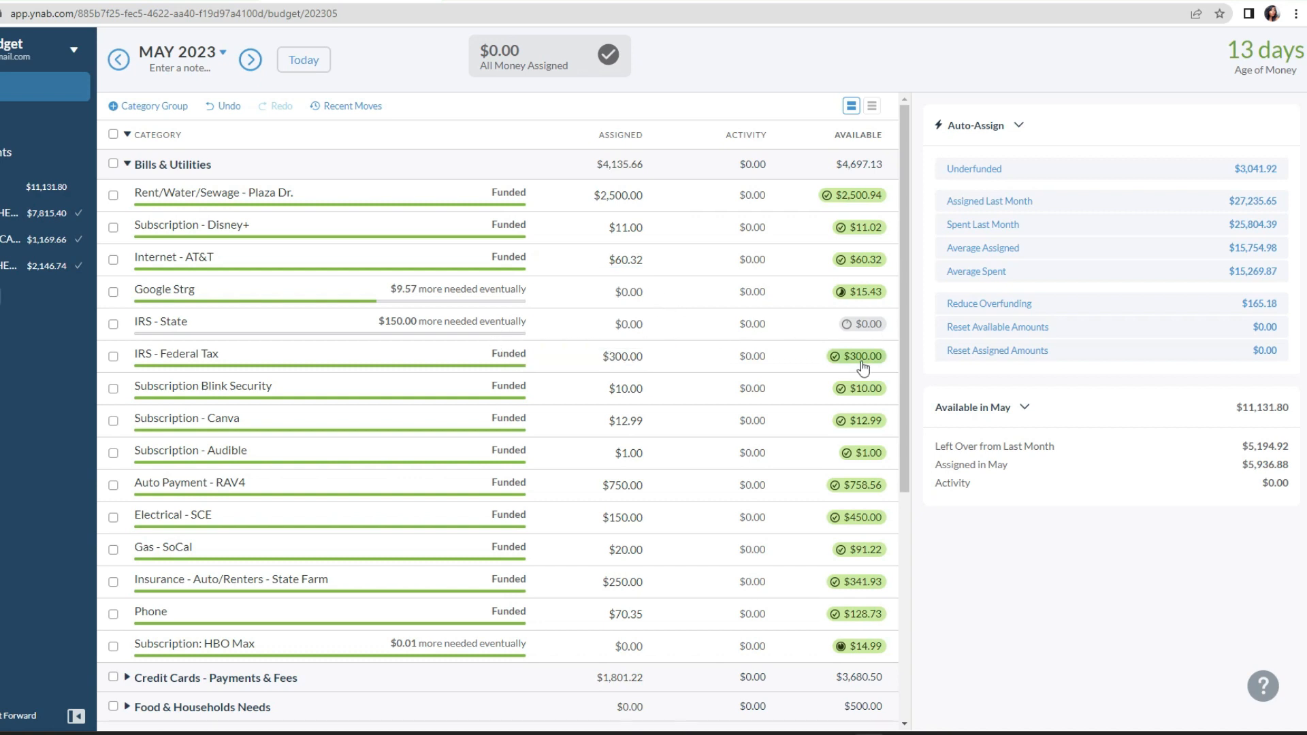
pyautogui.scroll(-4, 893, 533)
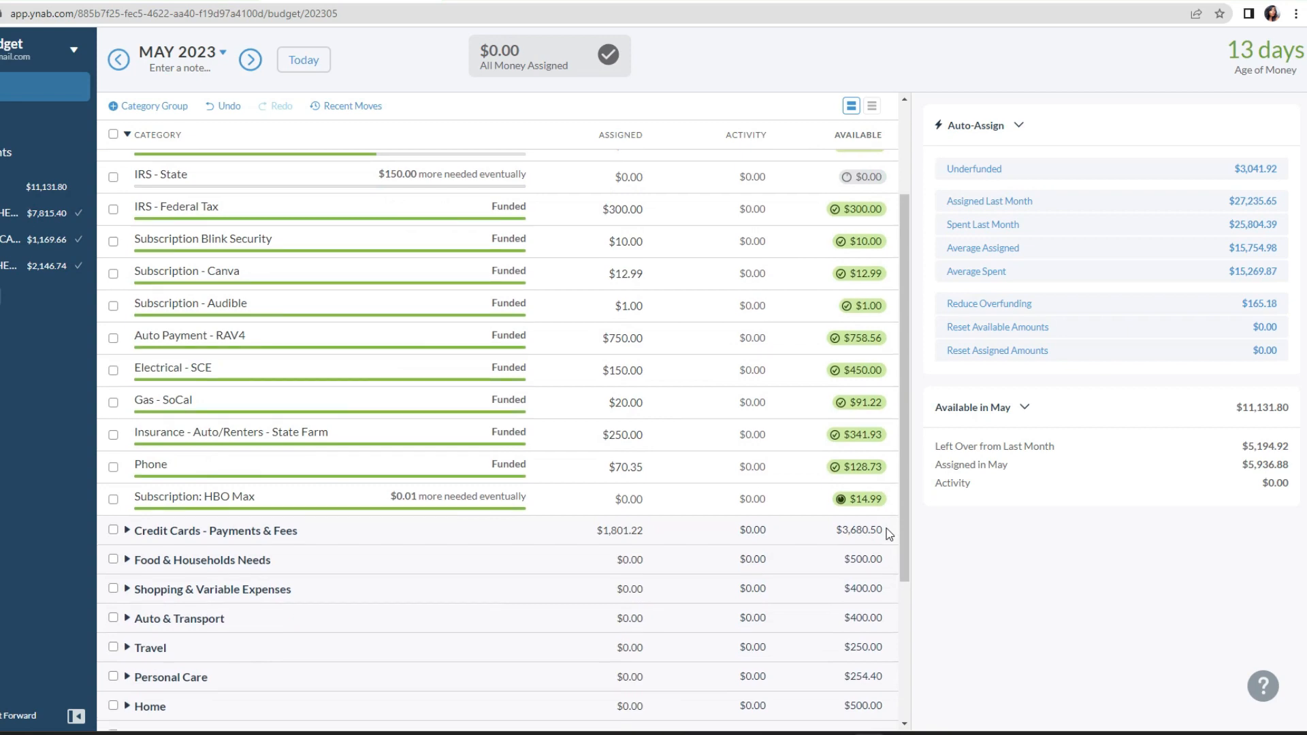
pyautogui.scroll(3, 852, 505)
pyautogui.scroll(2, 853, 505)
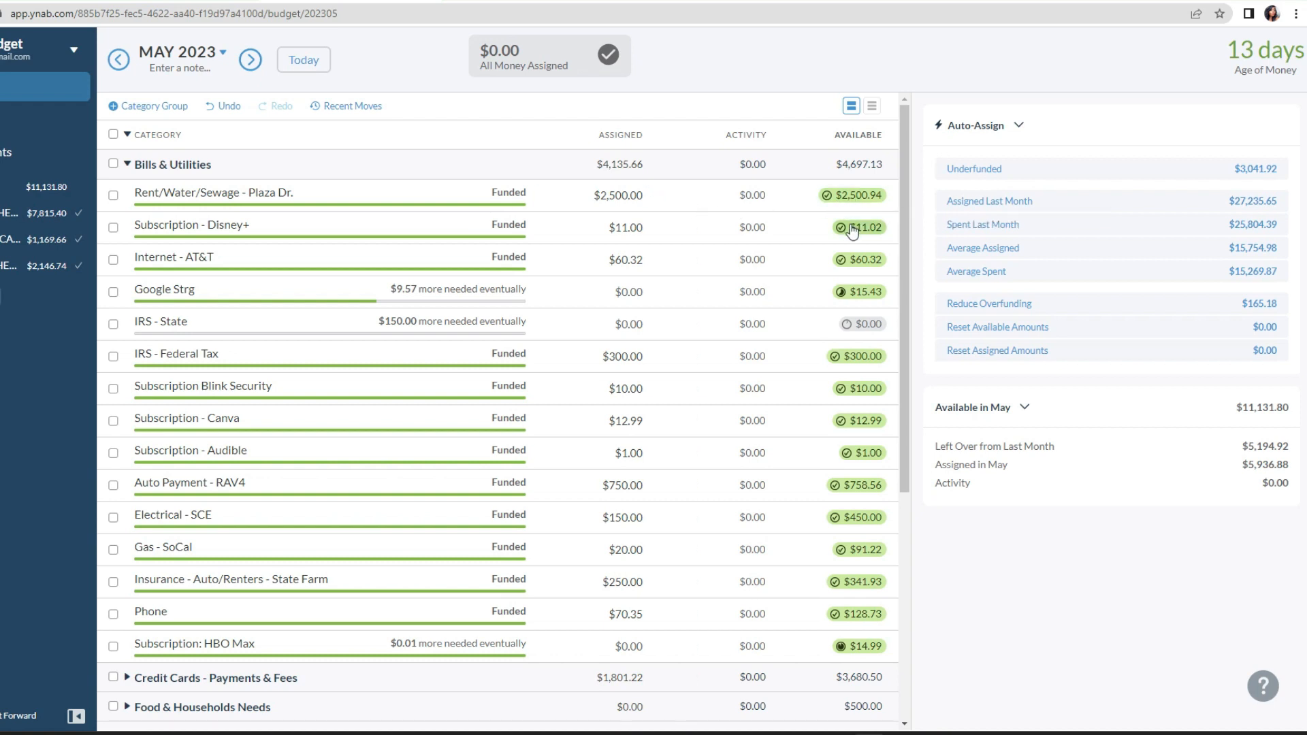
pyautogui.moveTo(851, 231)
# Step: Move $1,000 from the CC Monthly Pymt category to Ready to Assign
pyautogui.click(602, 297)
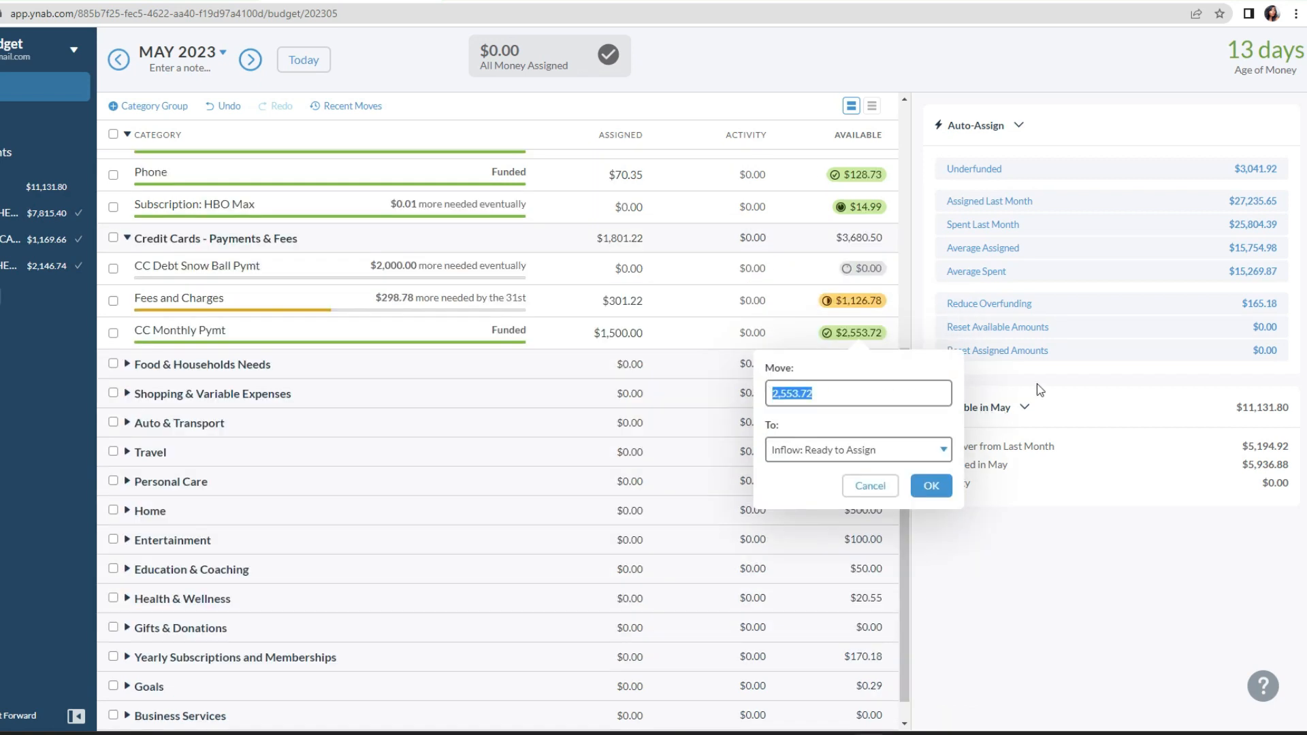
pyautogui.write('1000')
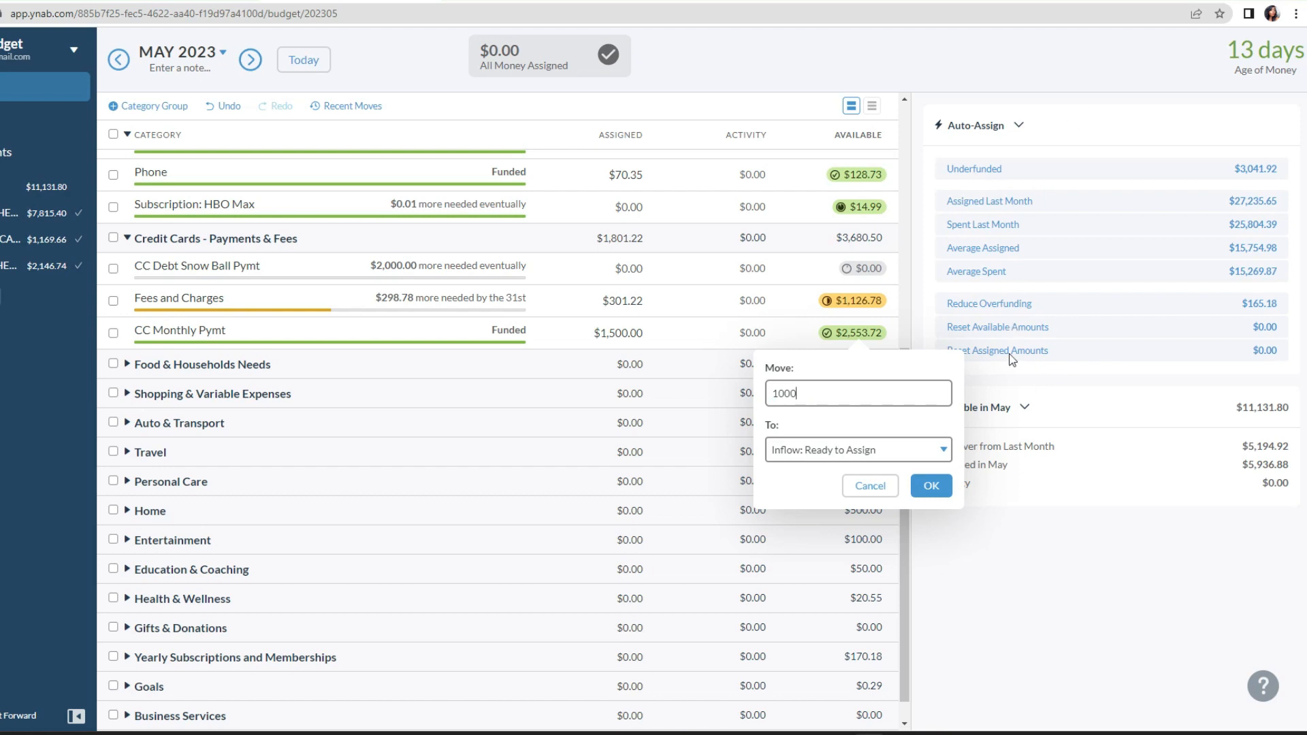
pyautogui.click(936, 485)
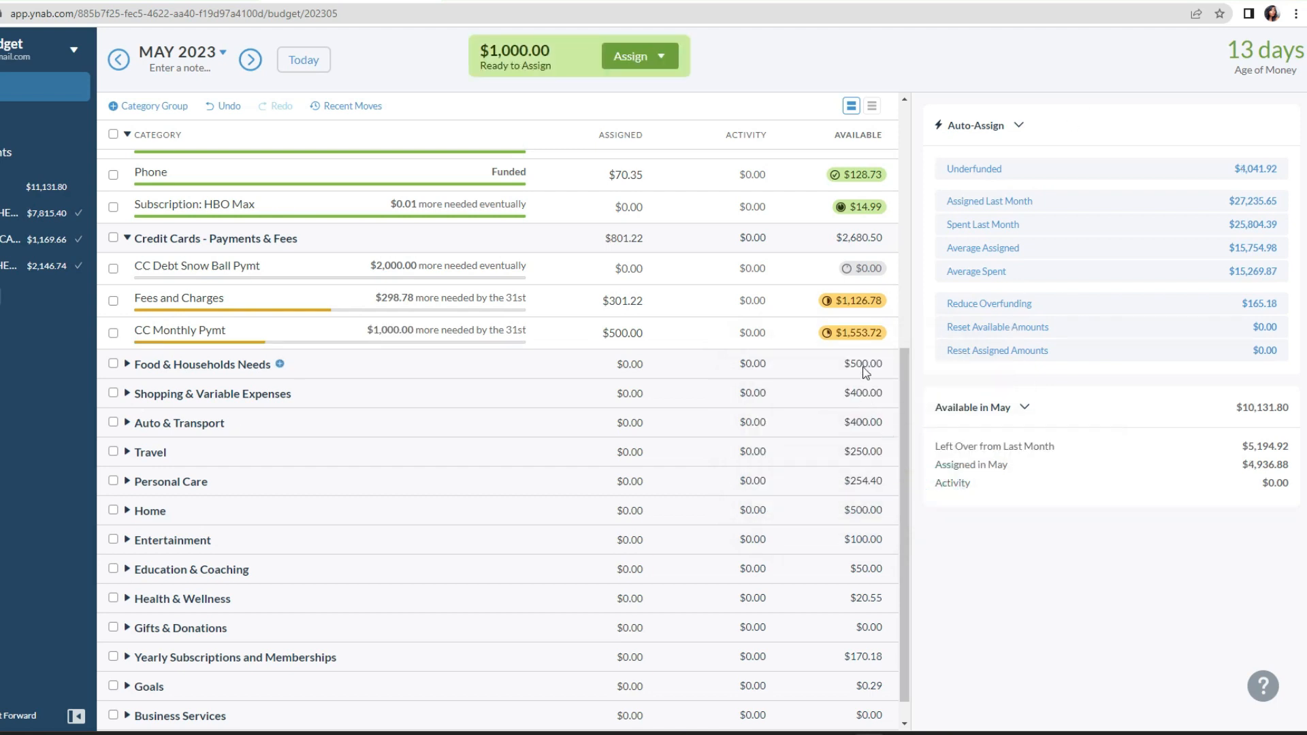
# Step: Undo the $1,000 move out of the CC Monthly Pymt category
pyautogui.click(633, 333)
pyautogui.click(238, 104)
pyautogui.click(635, 300)
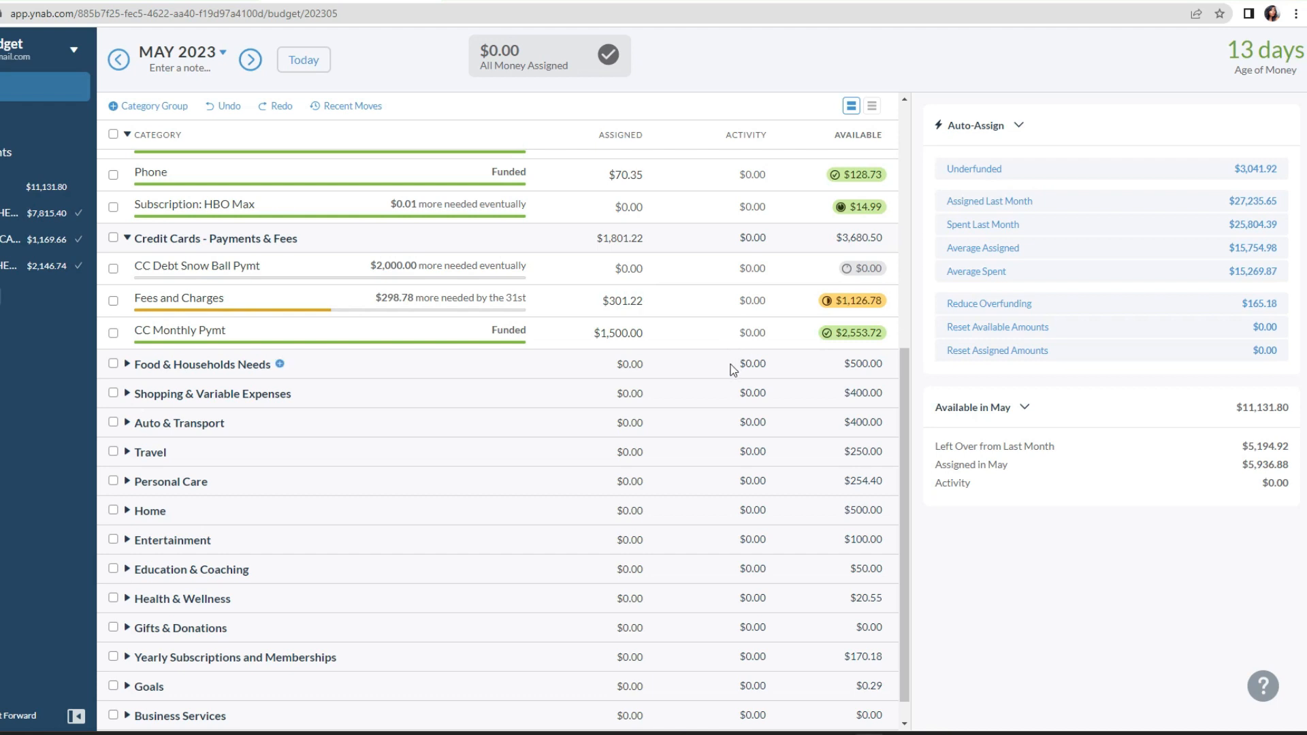
# Step: Examine the categories inside the Business Services and Goals groups, collapsing each group after viewing it
pyautogui.scroll(-1, 320, 439)
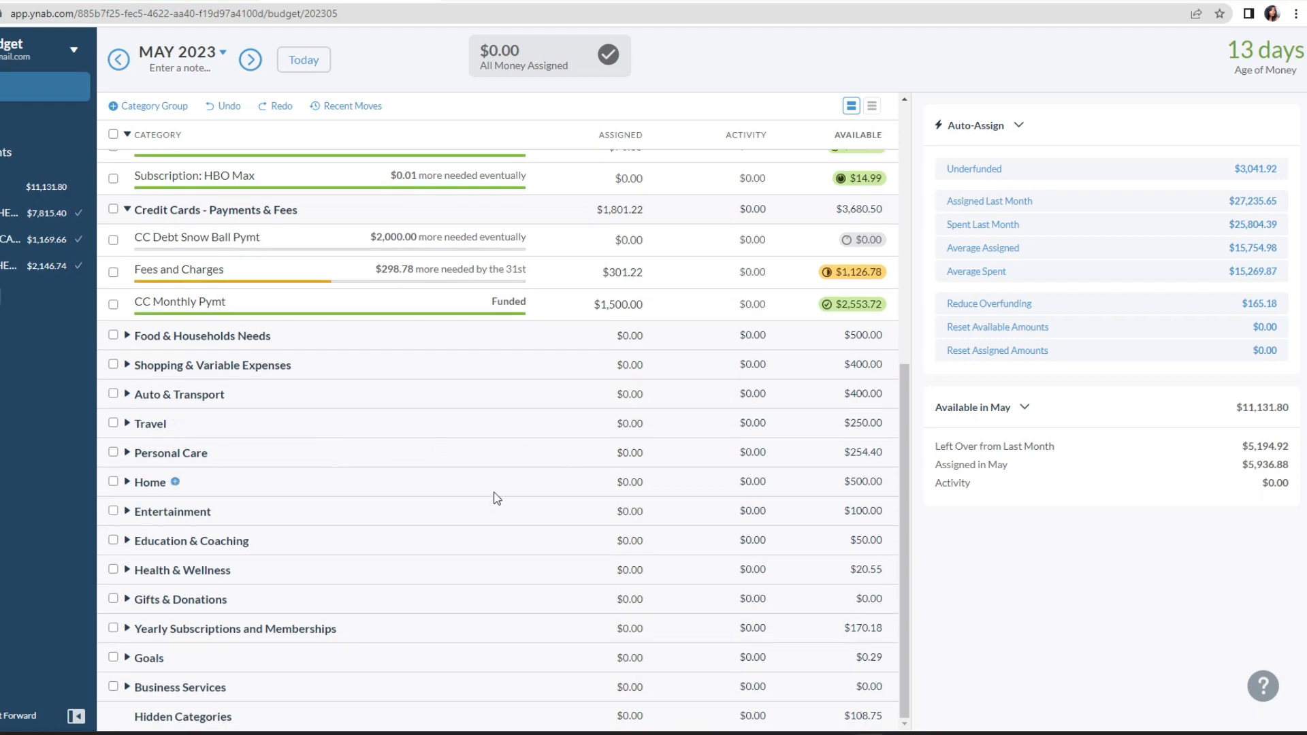
pyautogui.click(128, 687)
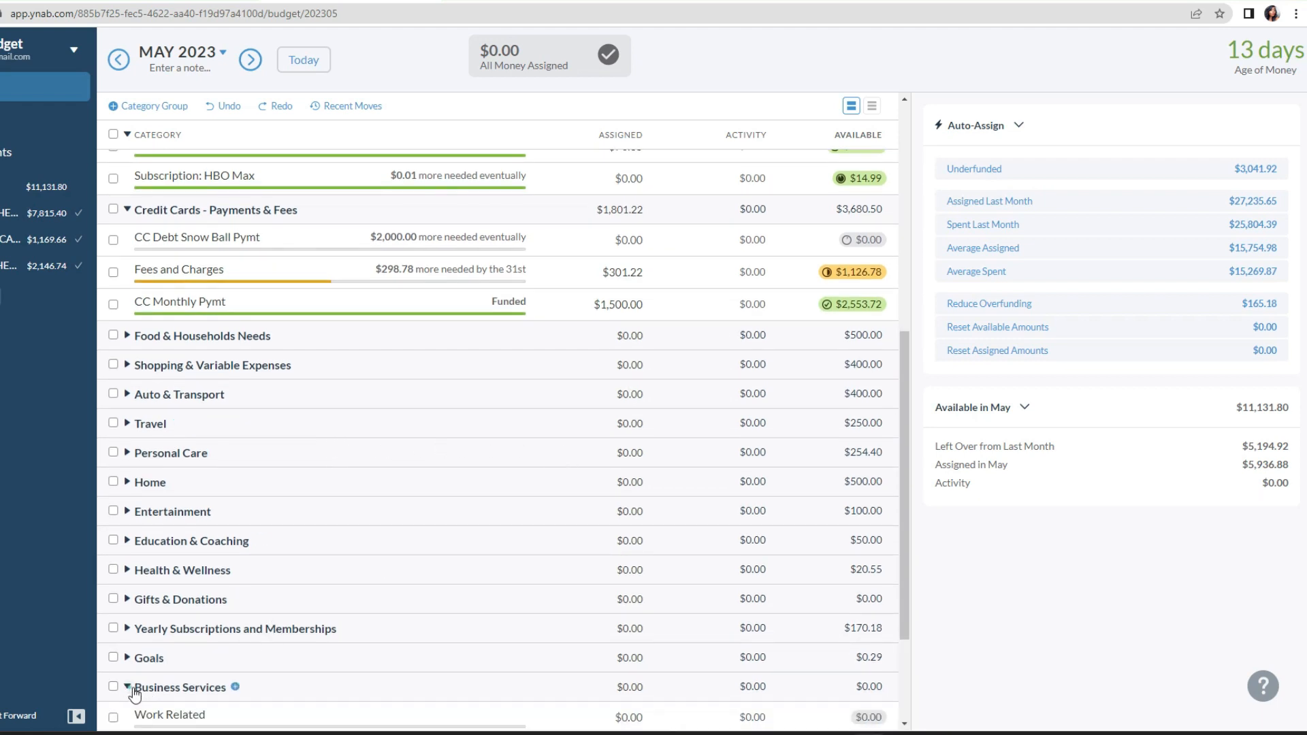
pyautogui.scroll(-2, 387, 597)
pyautogui.scroll(-3, 385, 597)
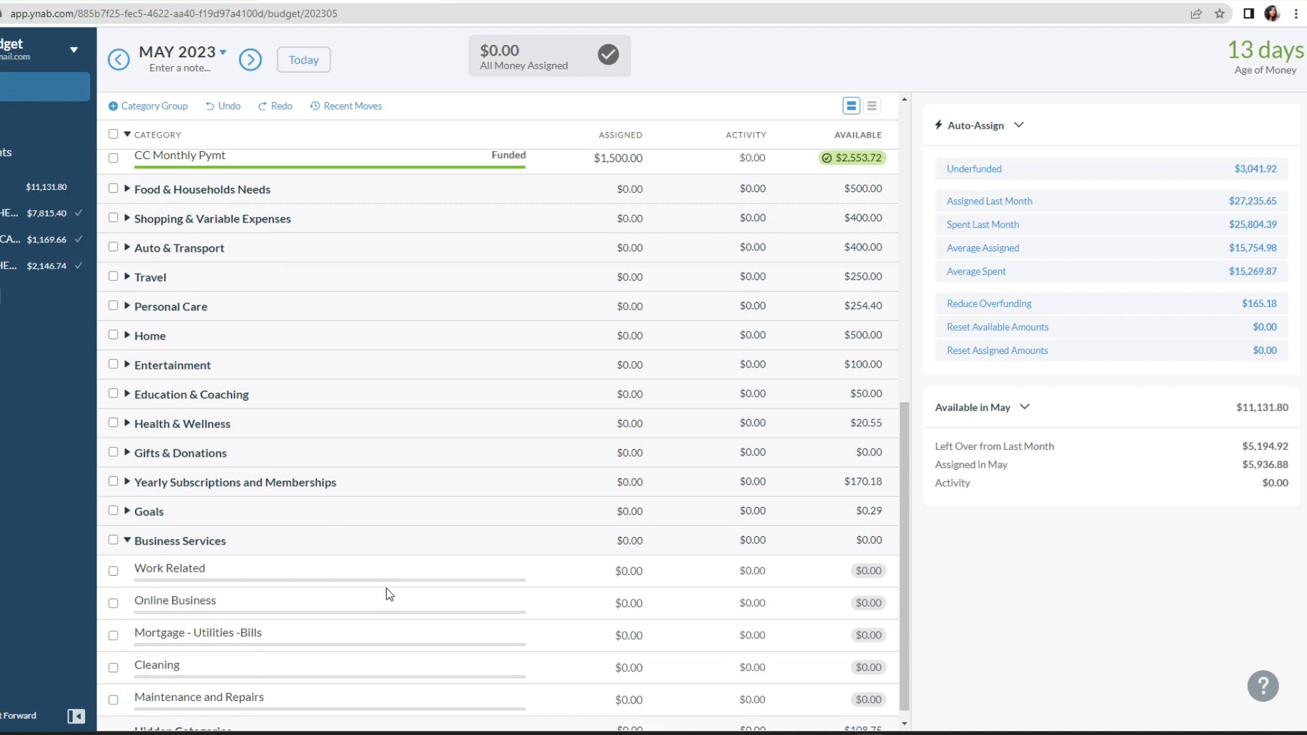
pyautogui.click(127, 540)
pyautogui.click(128, 657)
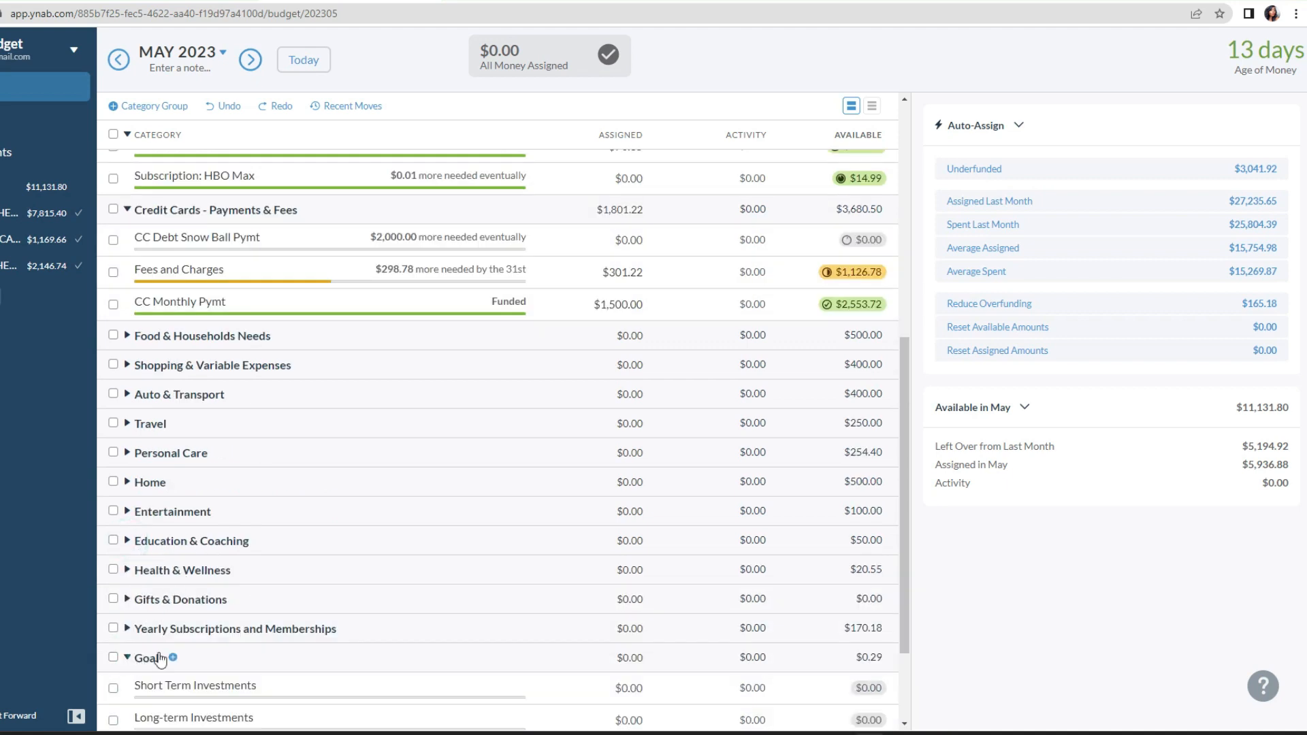
pyautogui.scroll(-3, 275, 626)
pyautogui.scroll(-1, 275, 626)
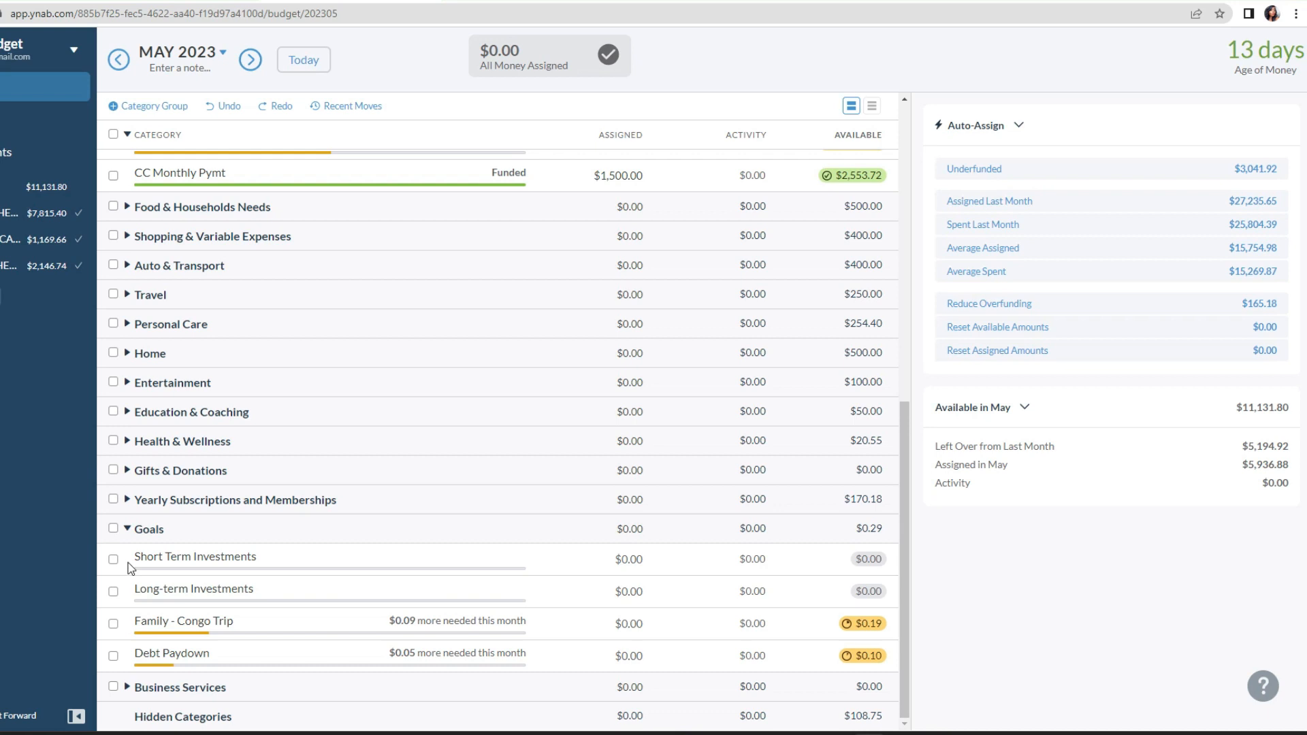
pyautogui.click(127, 528)
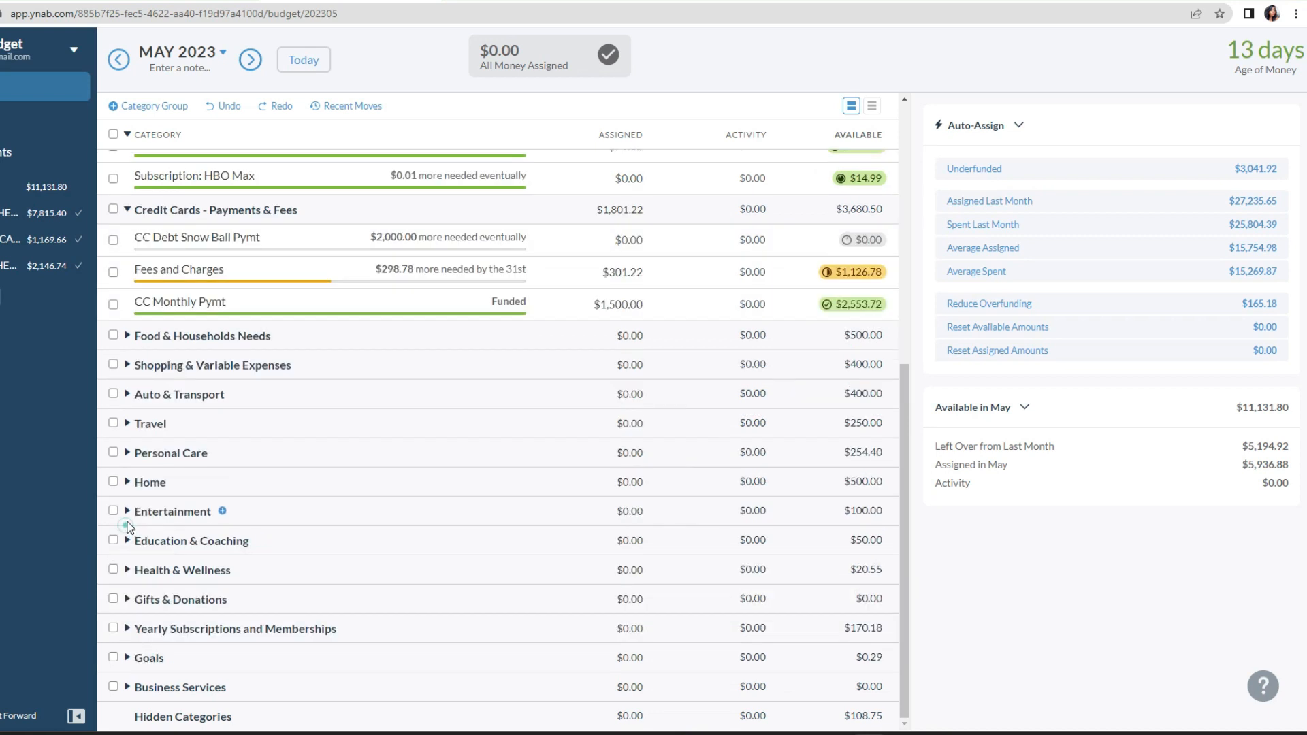
# Step: Expand Yearly Subscriptions and Memberships and move $23.34 from Subscription - Yearly Prime Membership to Ready to Assign
pyautogui.click(127, 629)
pyautogui.scroll(-3, 122, 630)
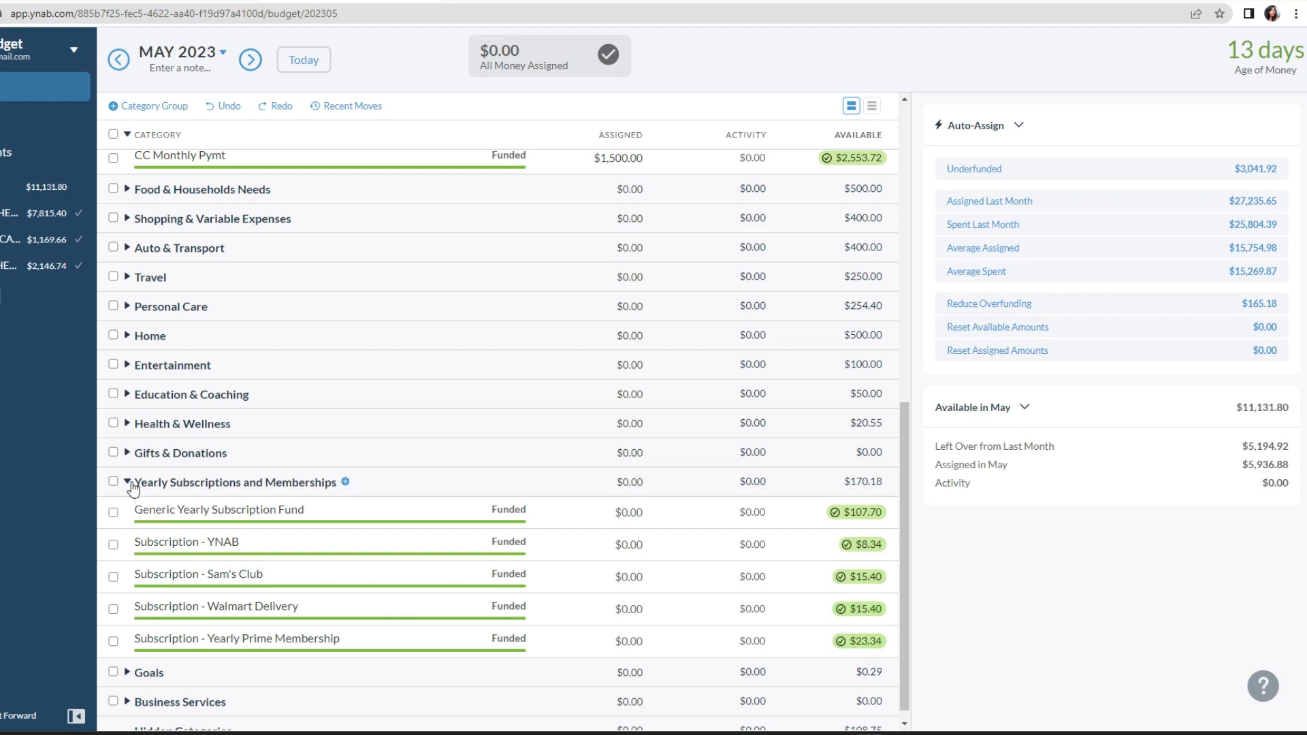
pyautogui.click(843, 643)
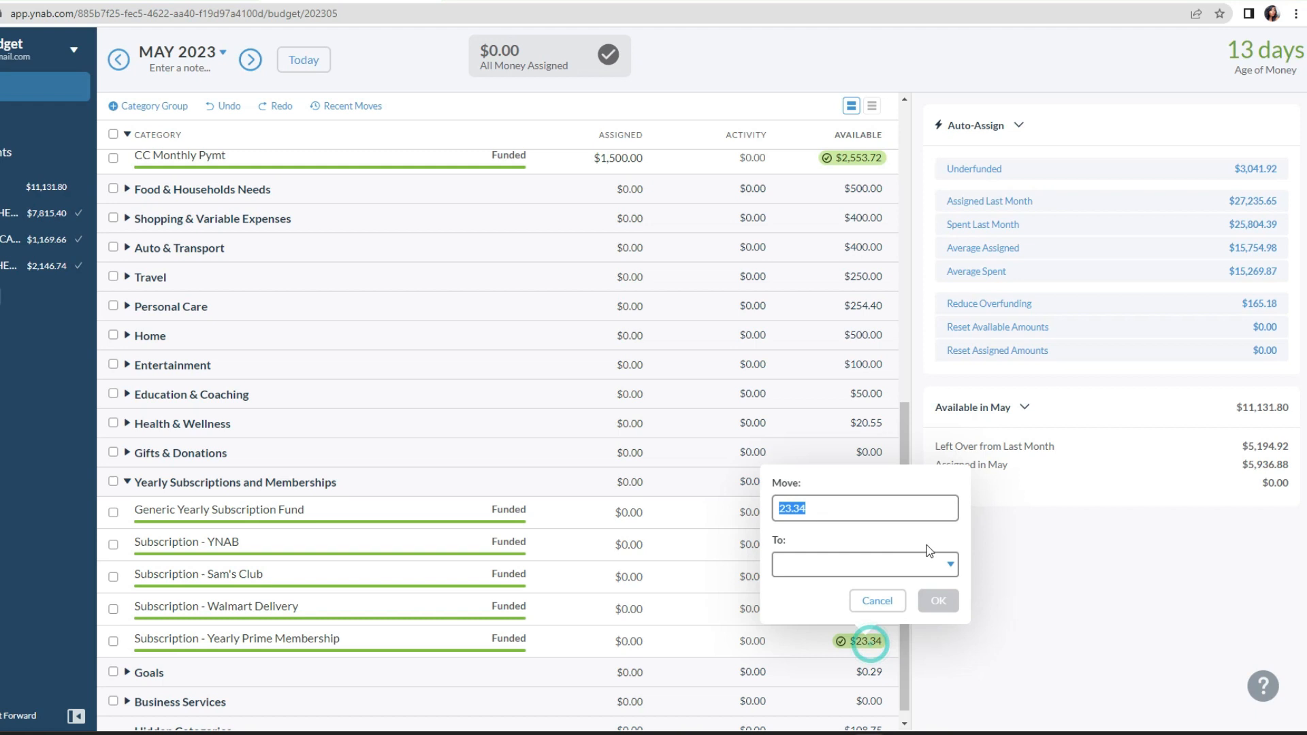
pyautogui.click(940, 556)
pyautogui.click(872, 639)
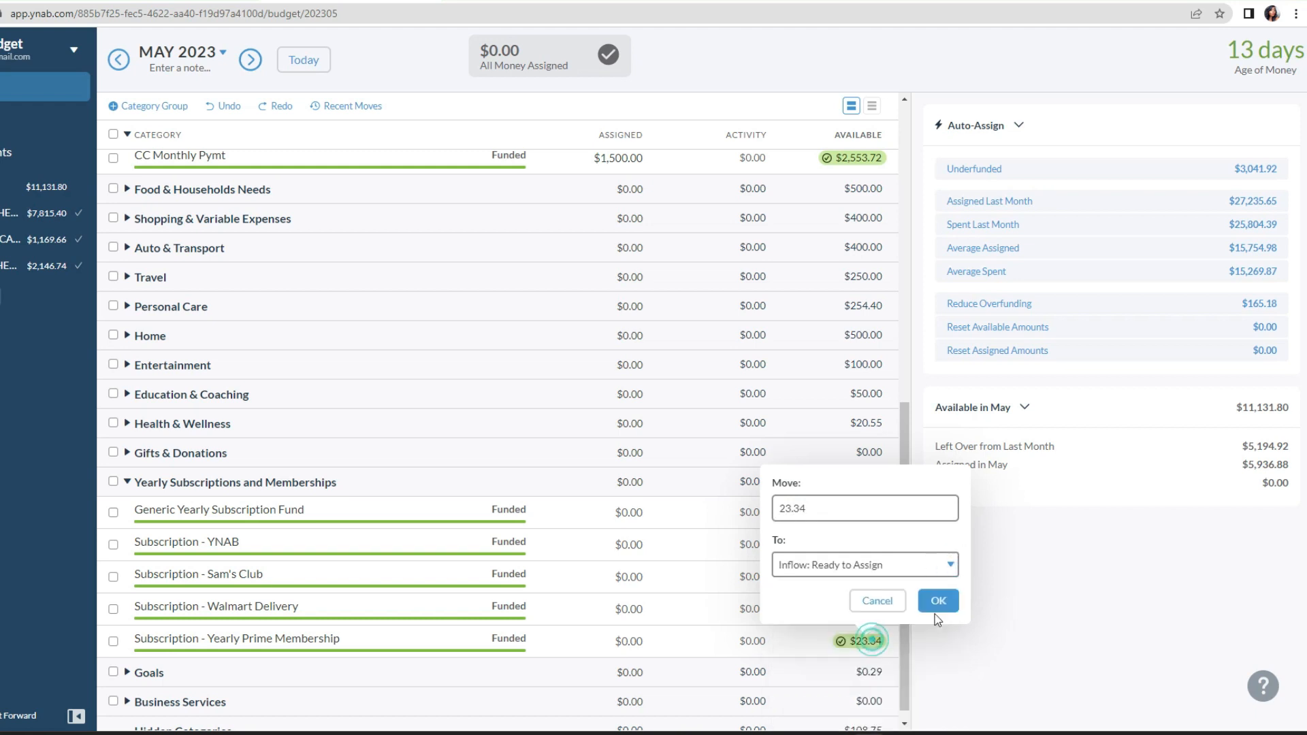
pyautogui.click(937, 601)
# Step: Move $15.40 each from Subscription - Walmart Delivery and Subscription - Sam's Club to Ready to Assign
pyautogui.click(864, 609)
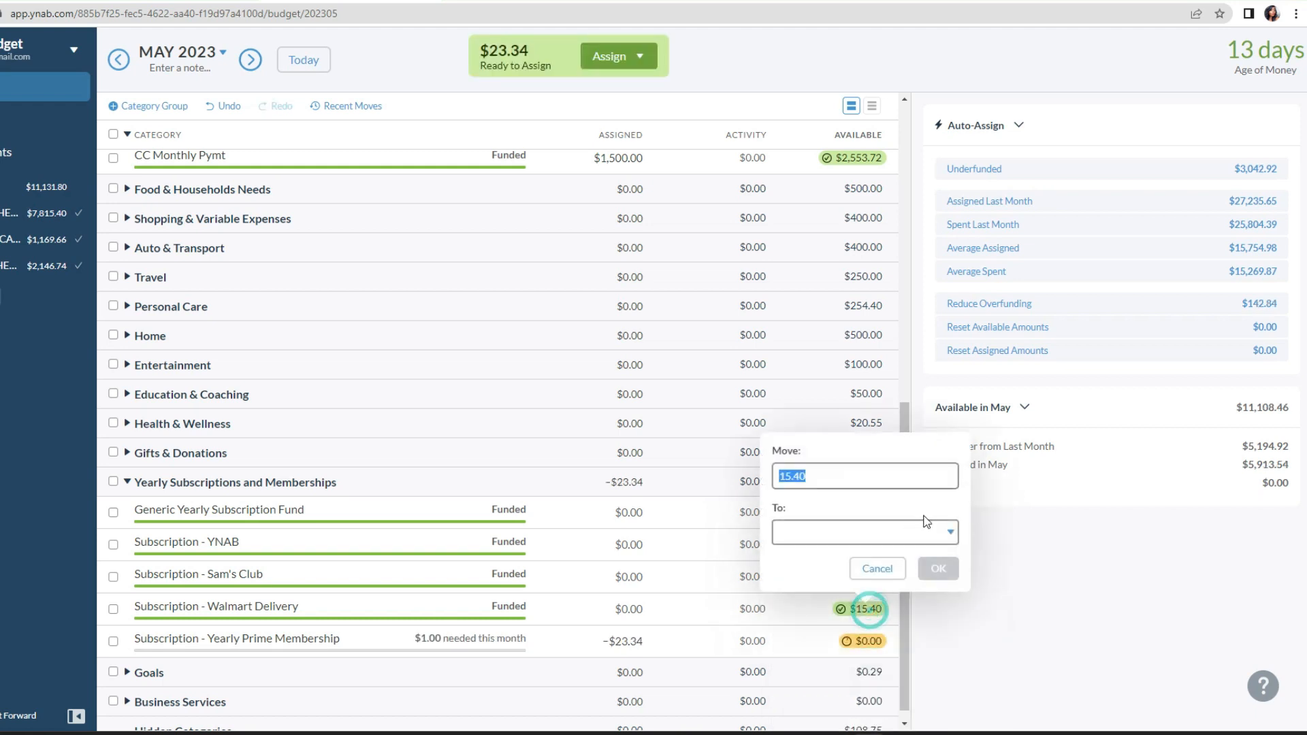
pyautogui.click(940, 533)
pyautogui.click(890, 607)
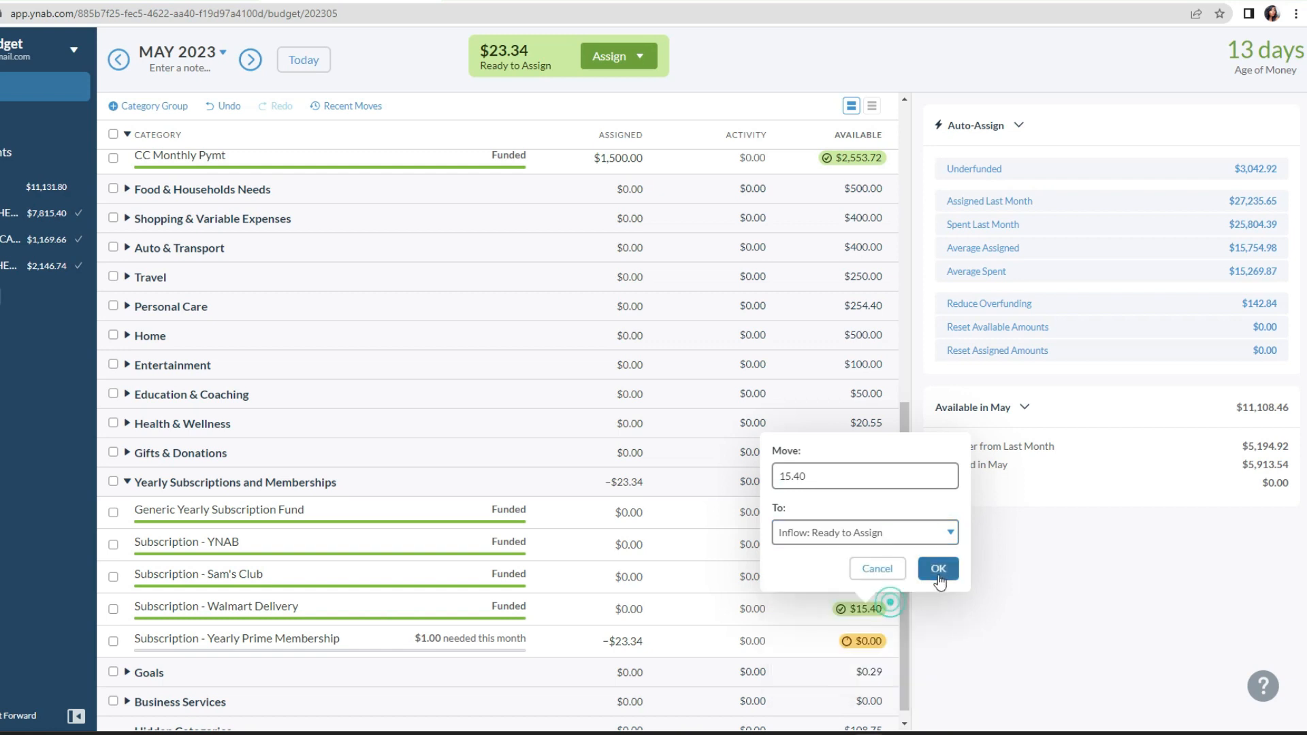
pyautogui.click(938, 572)
pyautogui.click(864, 576)
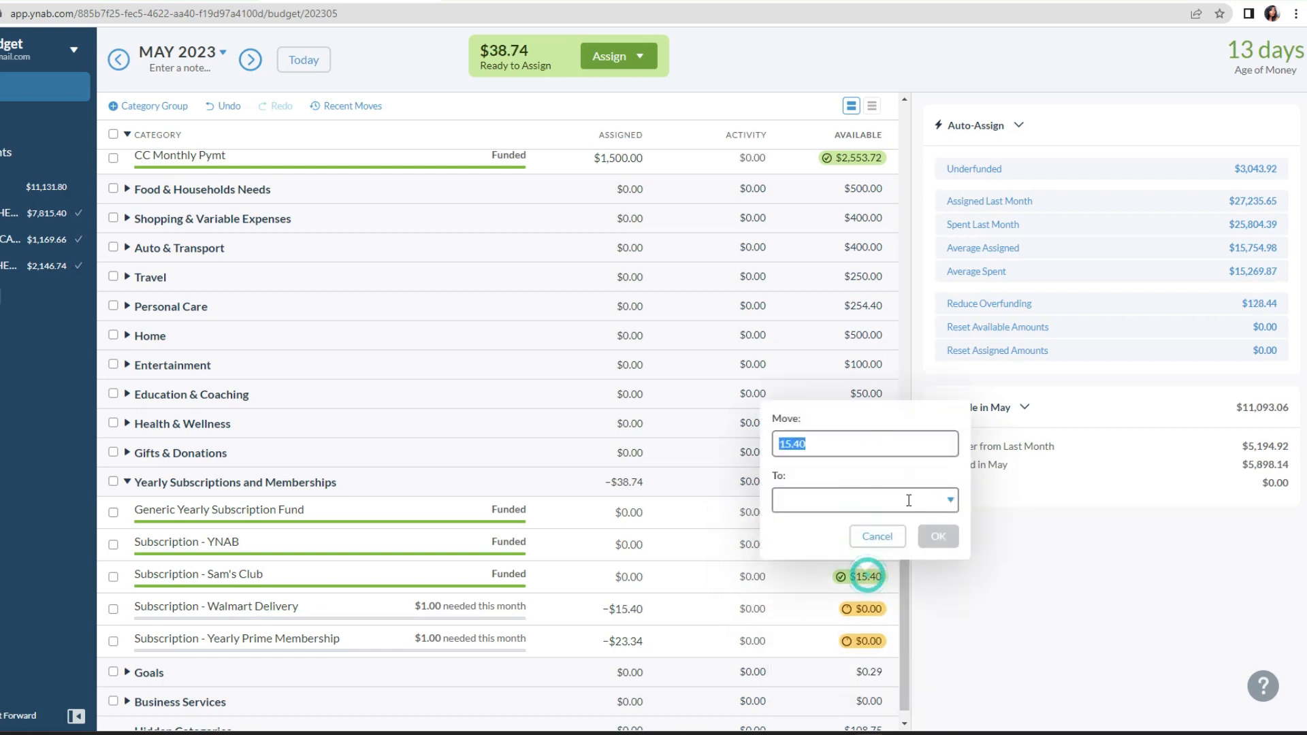
pyautogui.click(937, 502)
pyautogui.click(908, 572)
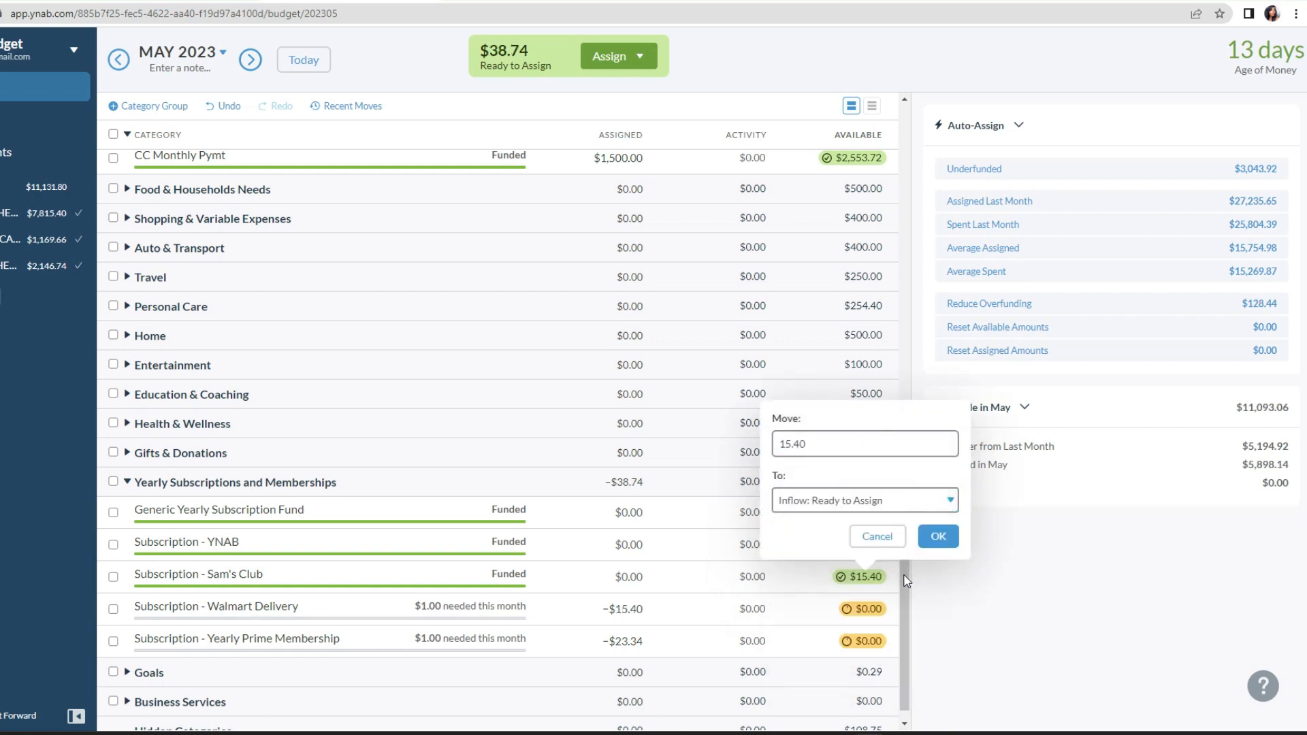
pyautogui.click(937, 537)
# Step: Move $8.34 from the Subscription - YNAB category to Ready to Assign
pyautogui.click(865, 544)
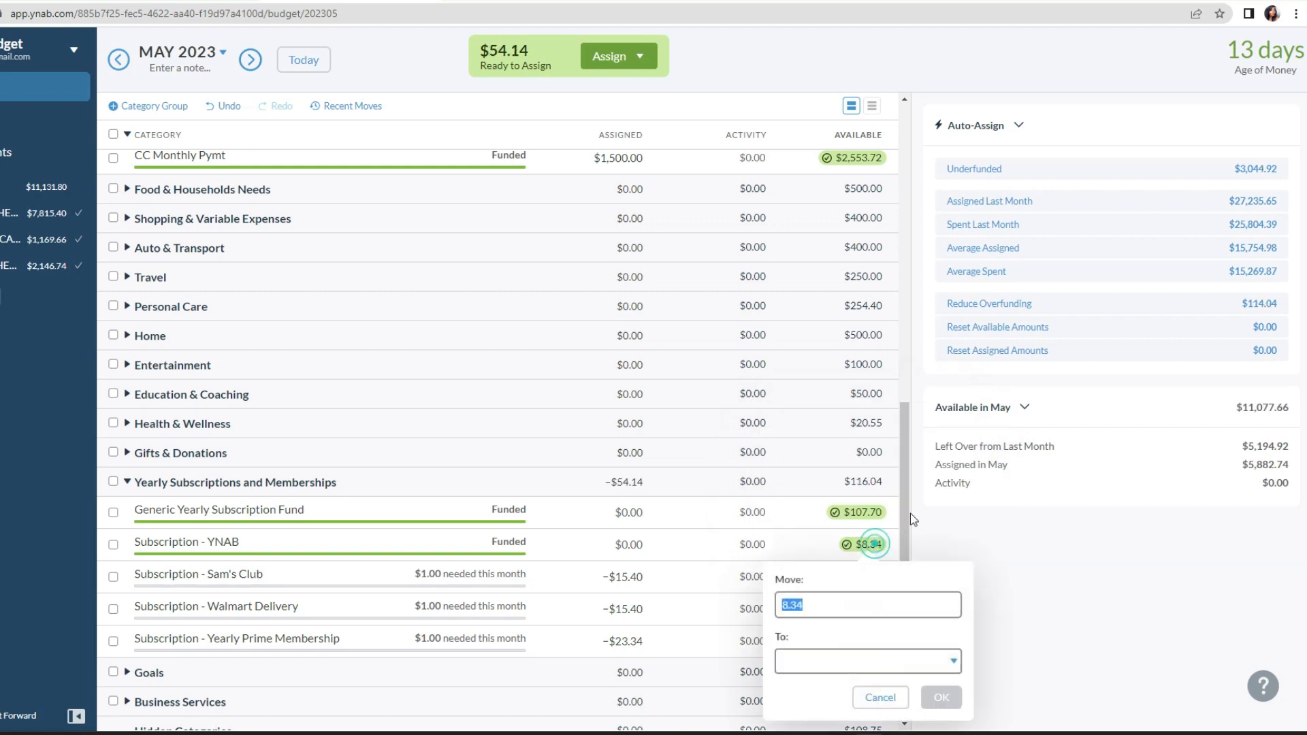
pyautogui.click(936, 655)
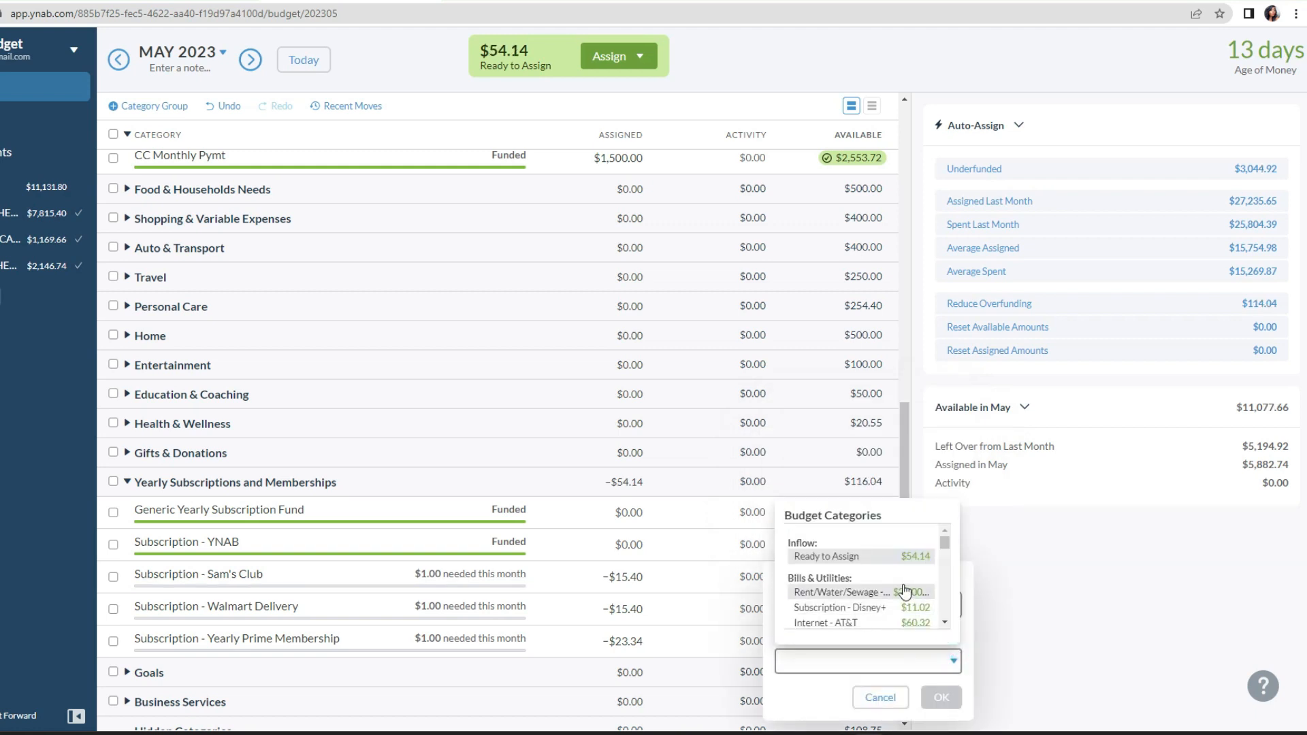
pyautogui.click(893, 564)
pyautogui.click(941, 697)
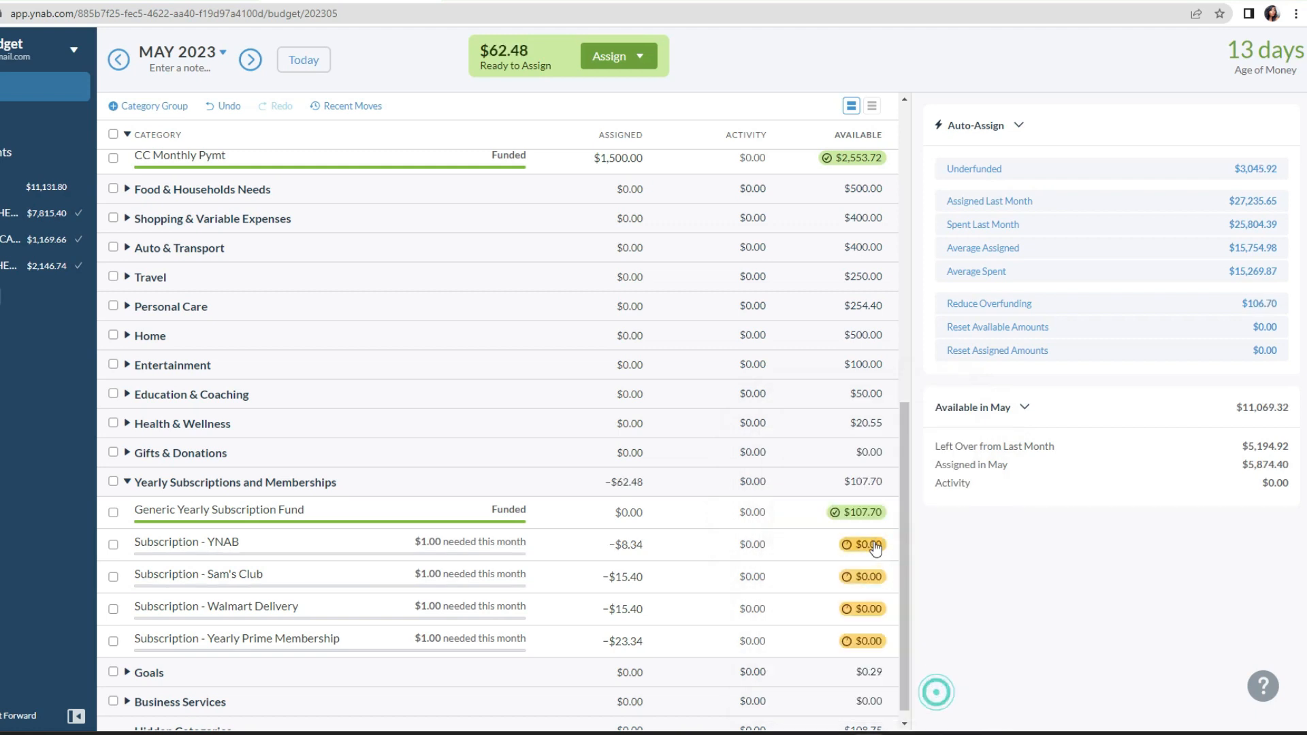
# Step: Move $107.70 from the Generic Yearly Subscription Fund to Ready to Assign and collapse the Yearly Subscriptions and Memberships group
pyautogui.click(859, 512)
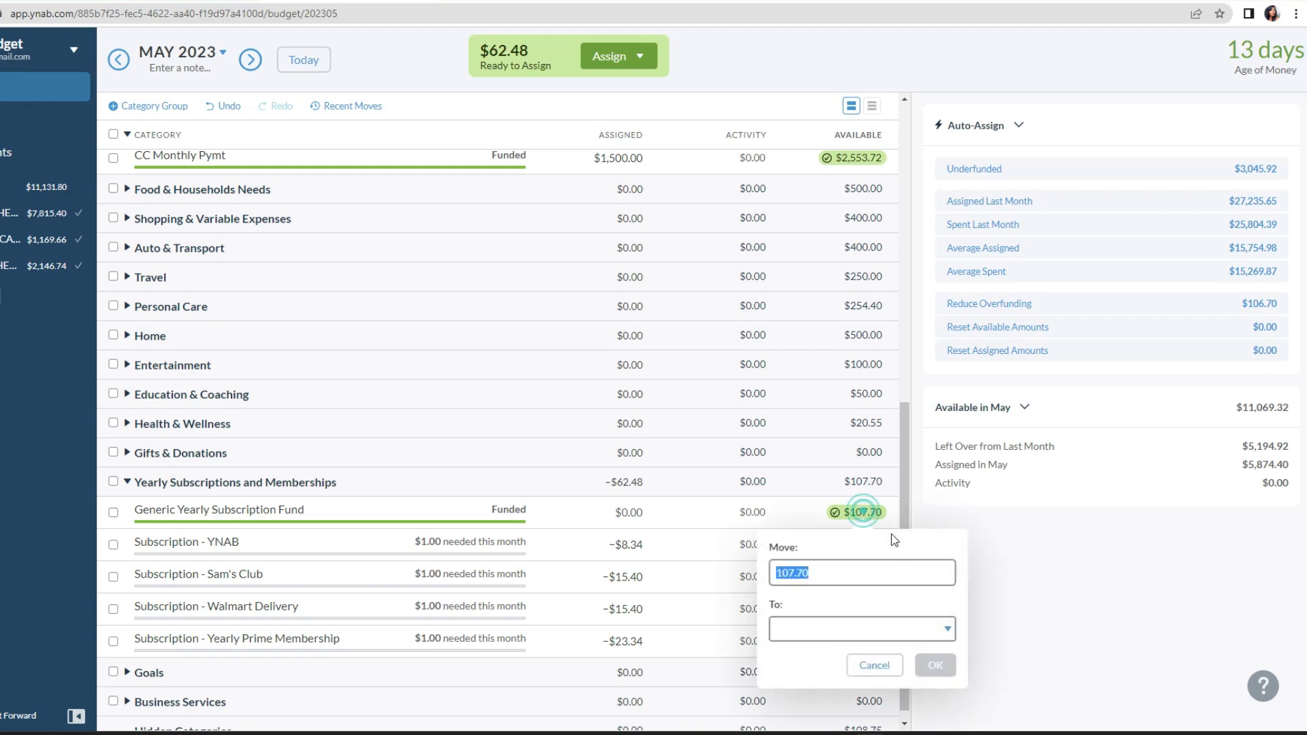
pyautogui.click(940, 628)
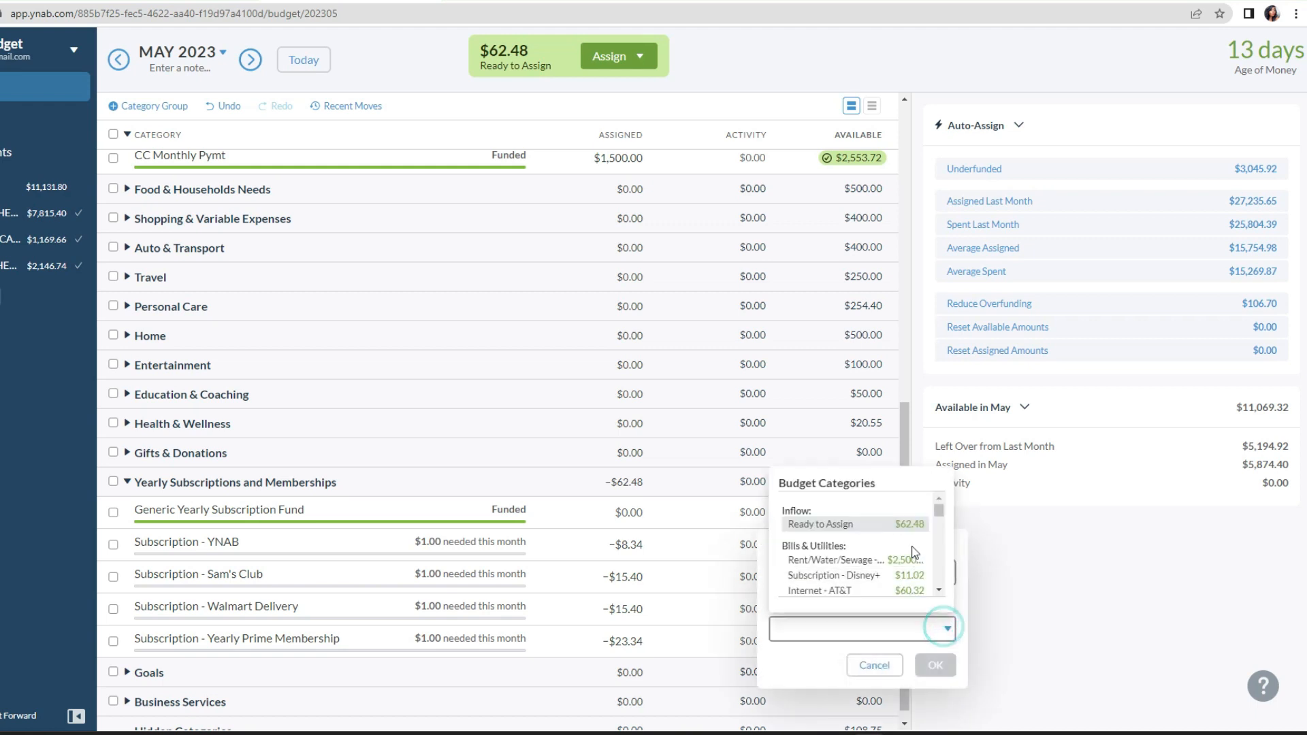
pyautogui.click(889, 526)
pyautogui.click(935, 665)
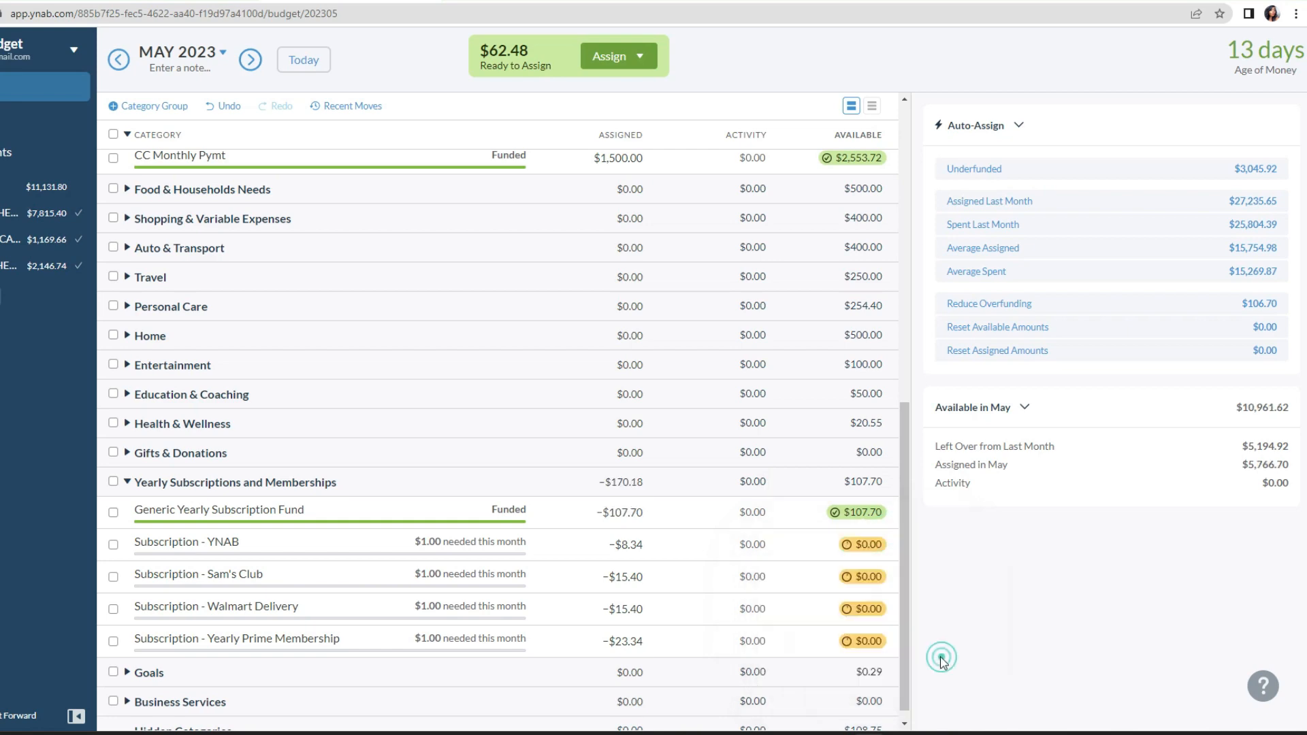
pyautogui.click(127, 482)
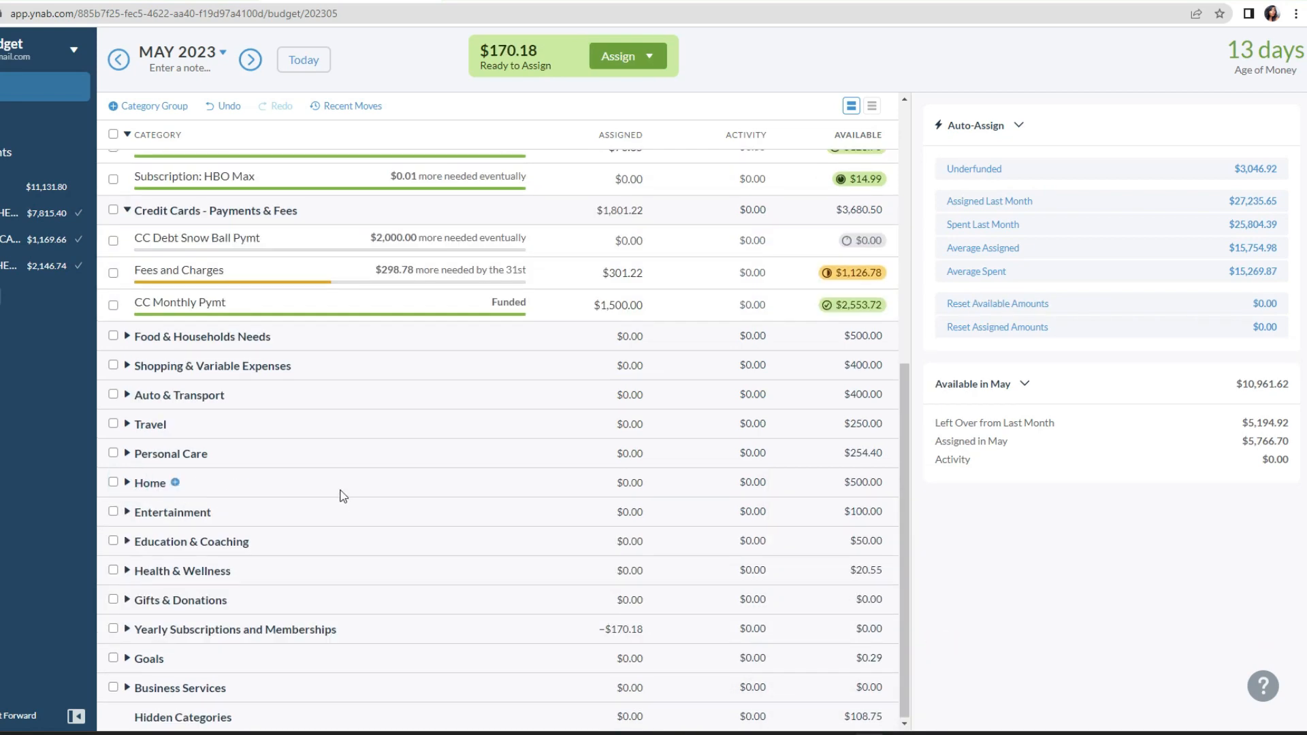
pyautogui.scroll(2, 342, 499)
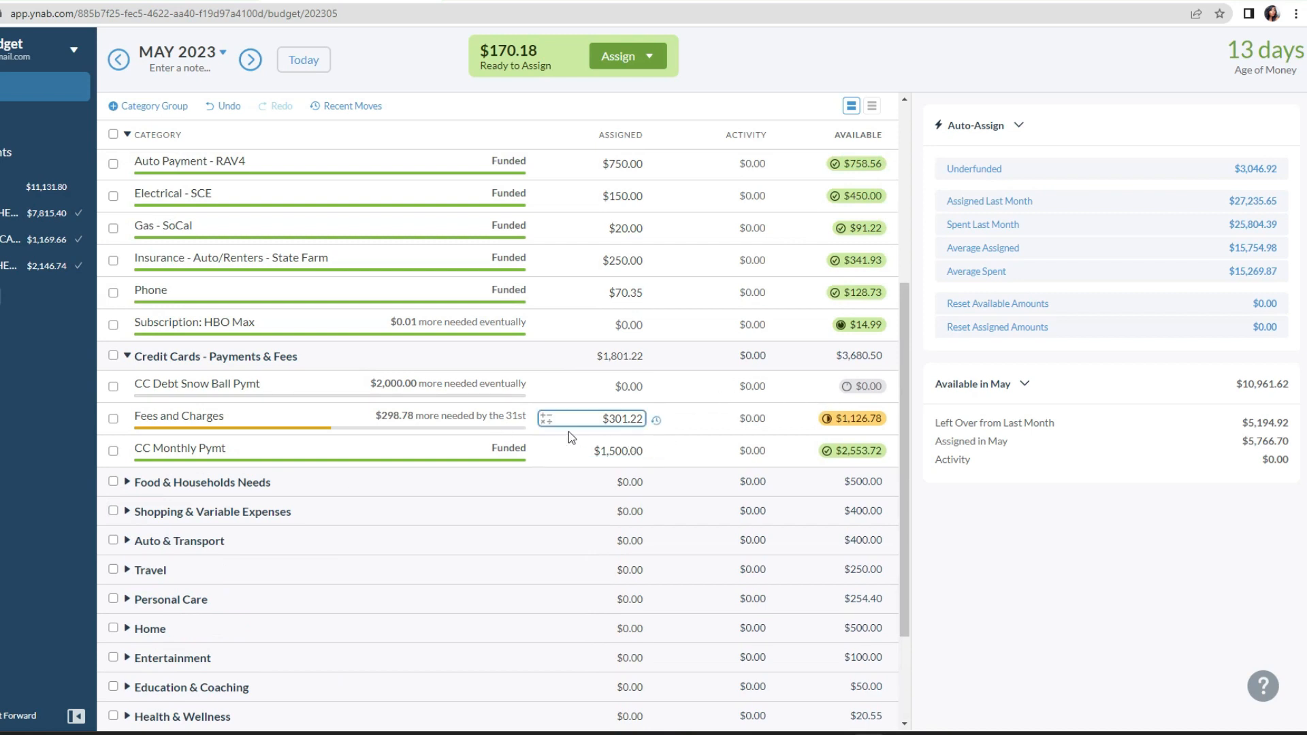
pyautogui.scroll(-2, 564, 477)
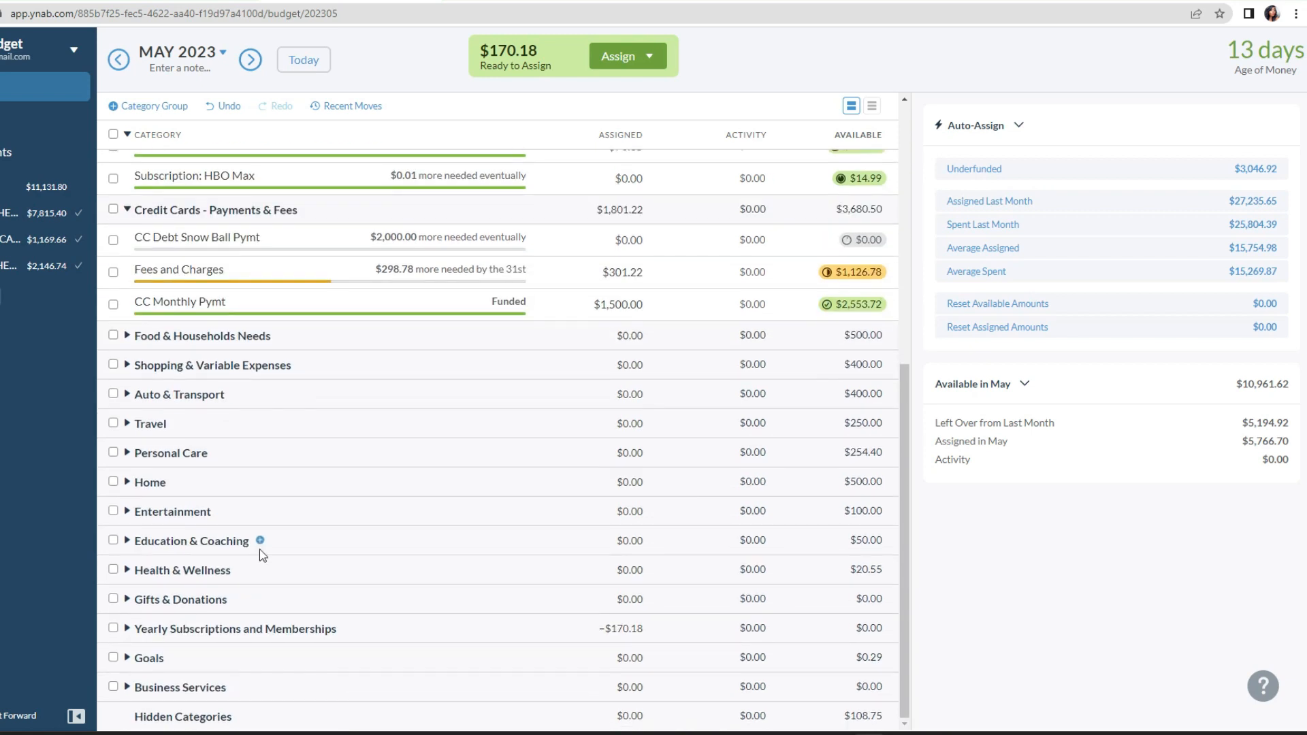
# Step: Expand Food & Households Needs to examine the funding of its categories, and collapse the group again
pyautogui.click(129, 336)
pyautogui.click(549, 368)
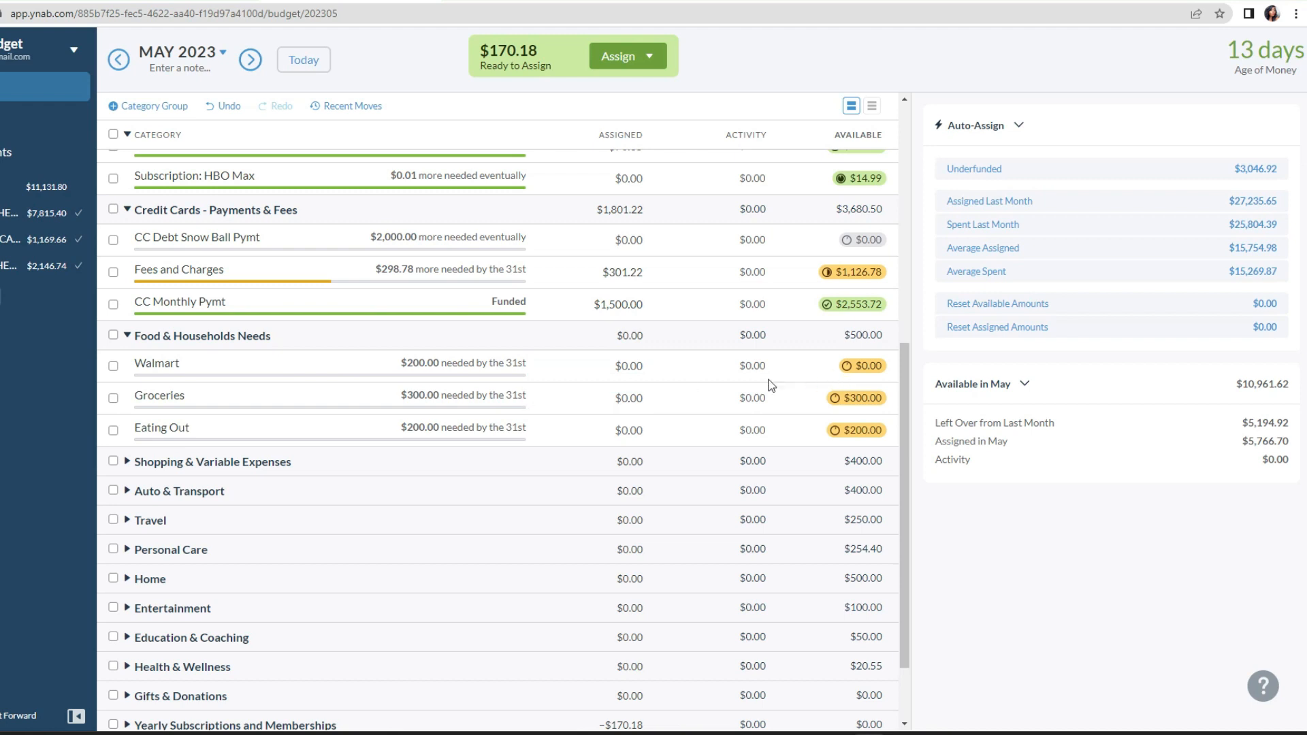
pyautogui.scroll(1, 810, 388)
pyautogui.scroll(-1, 655, 419)
pyautogui.click(126, 336)
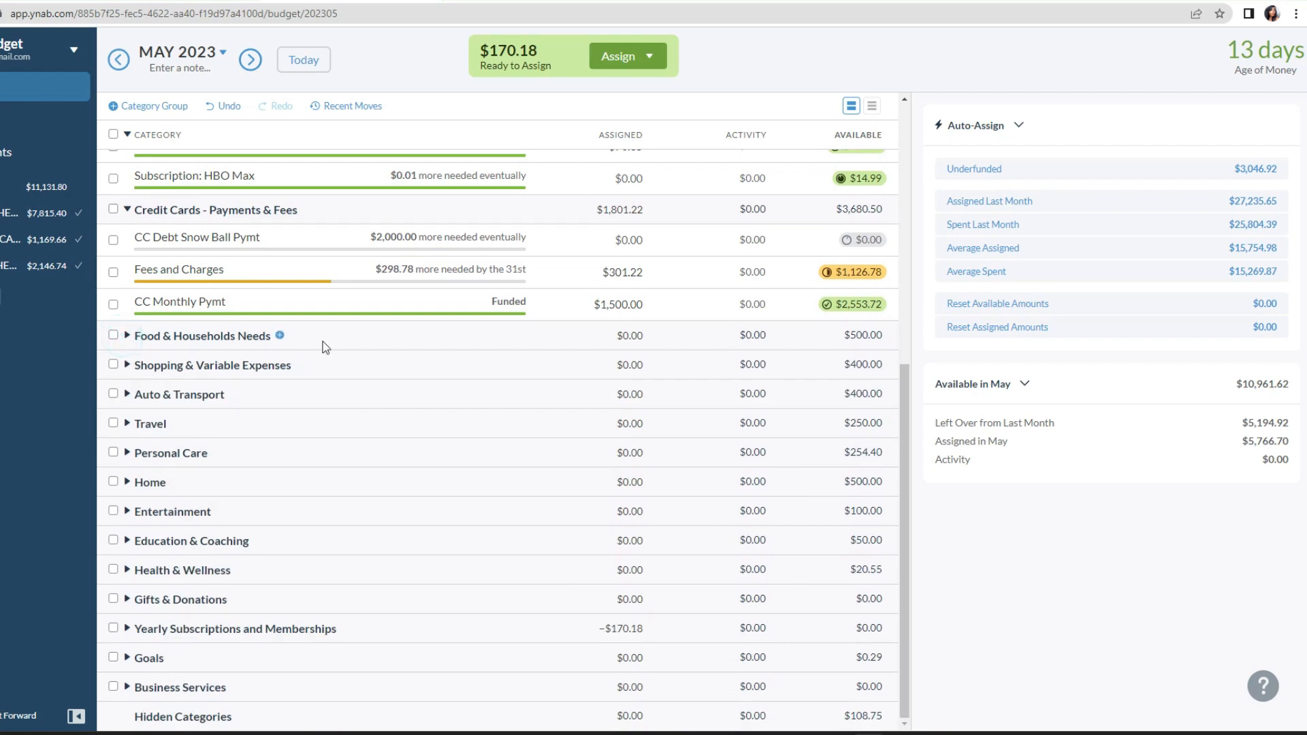
# Step: Move $300.00 from the IRS - Federal Tax category to Ready to Assign
pyautogui.scroll(4, 565, 381)
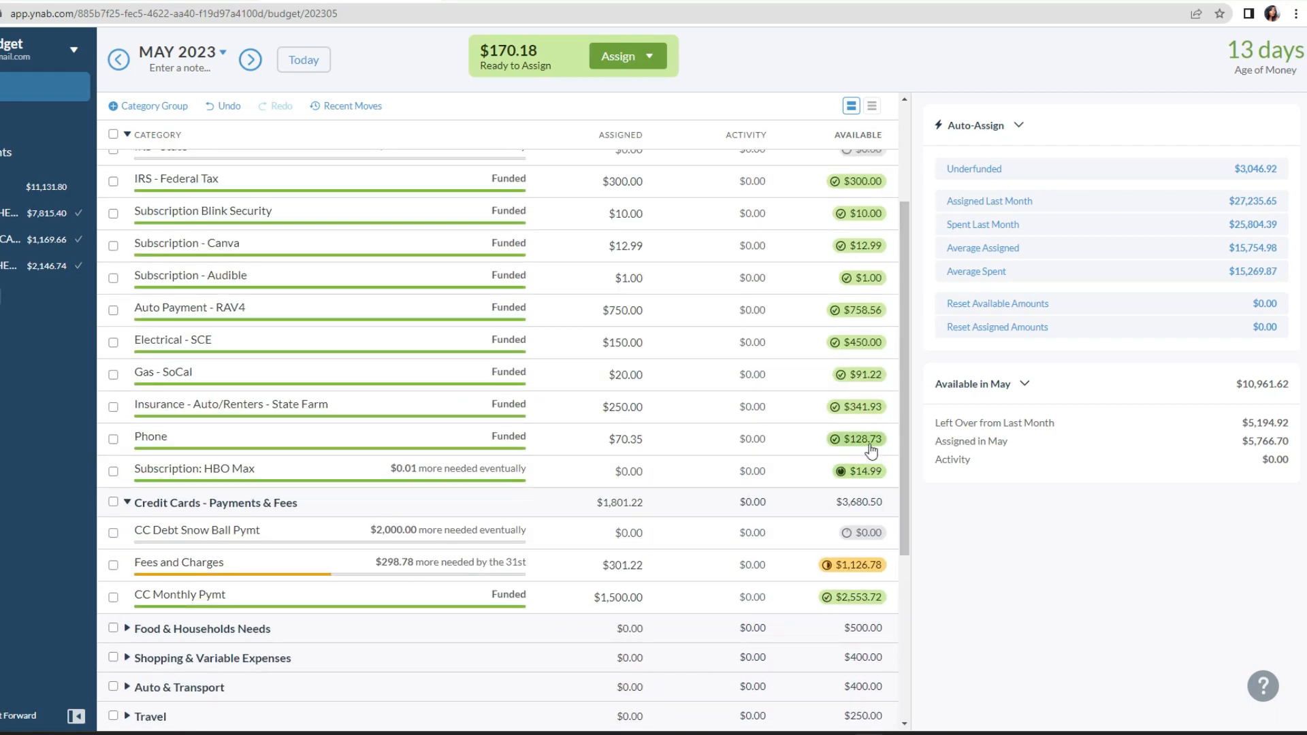
pyautogui.scroll(3, 824, 392)
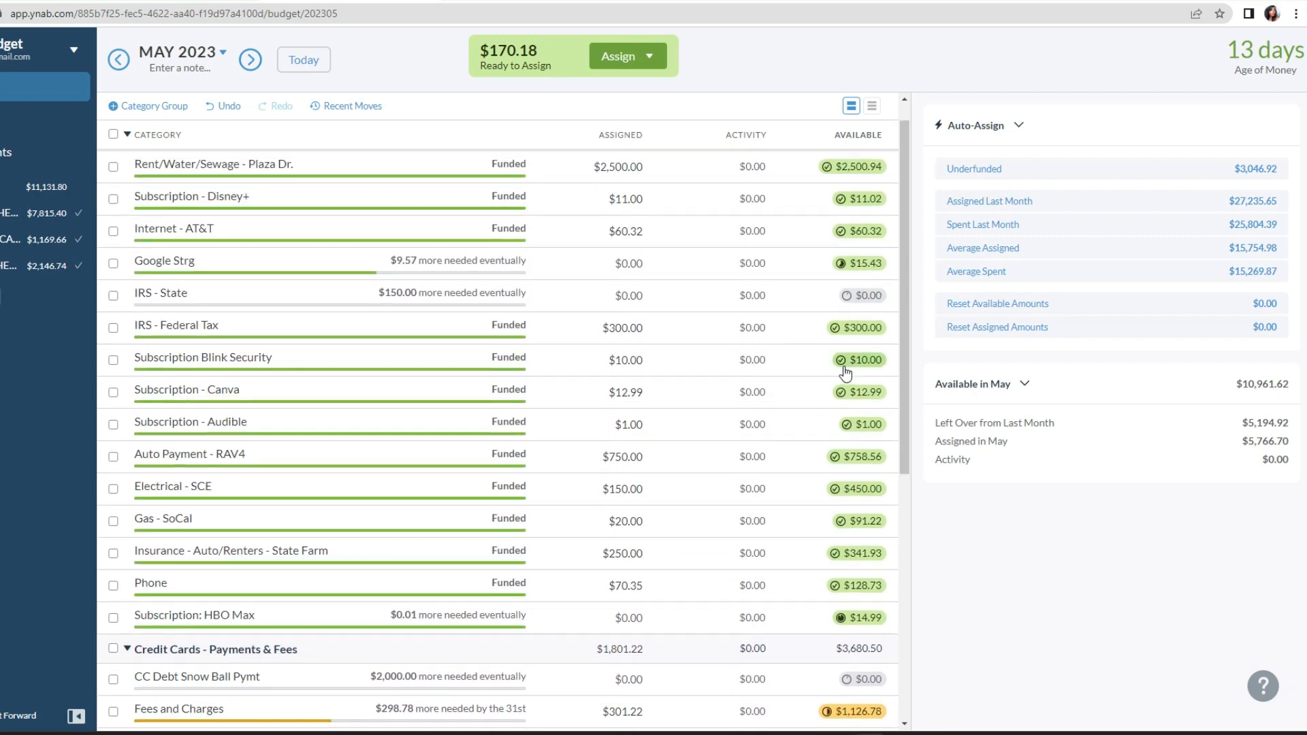
pyautogui.click(857, 334)
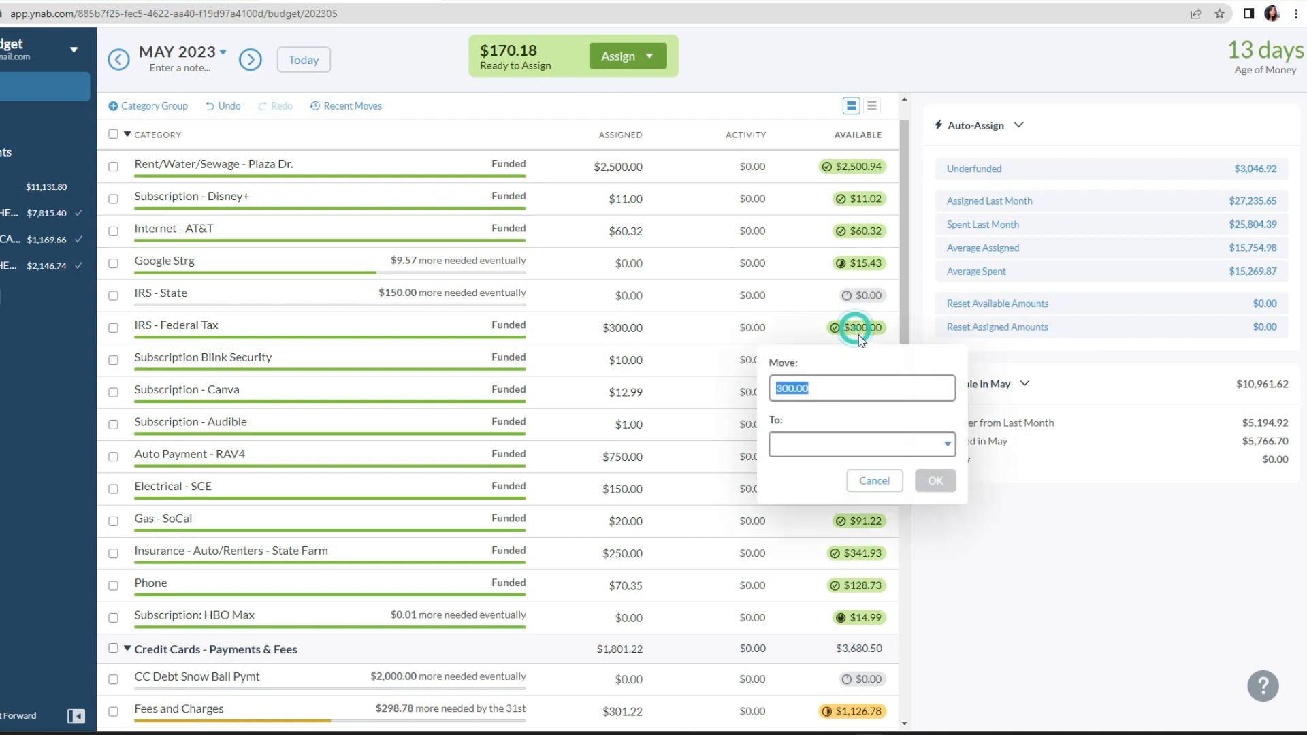
pyautogui.click(947, 446)
pyautogui.click(909, 519)
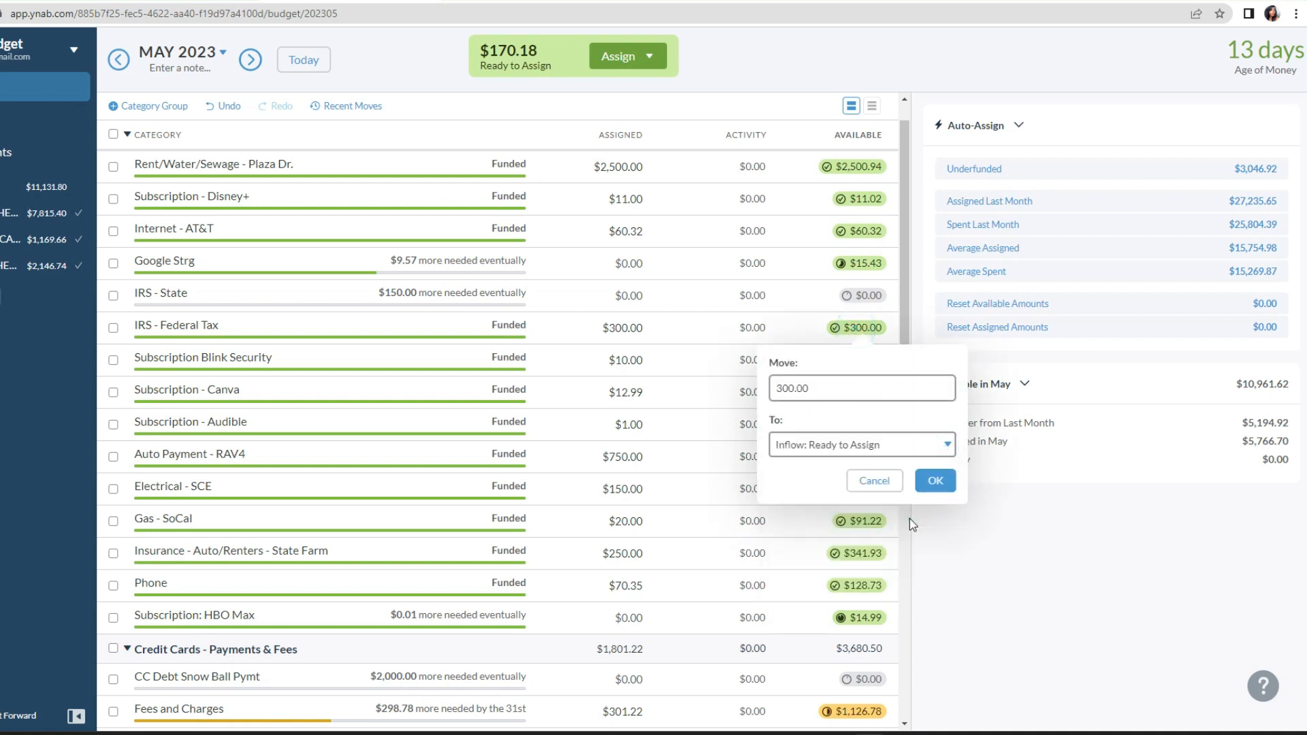
pyautogui.click(936, 480)
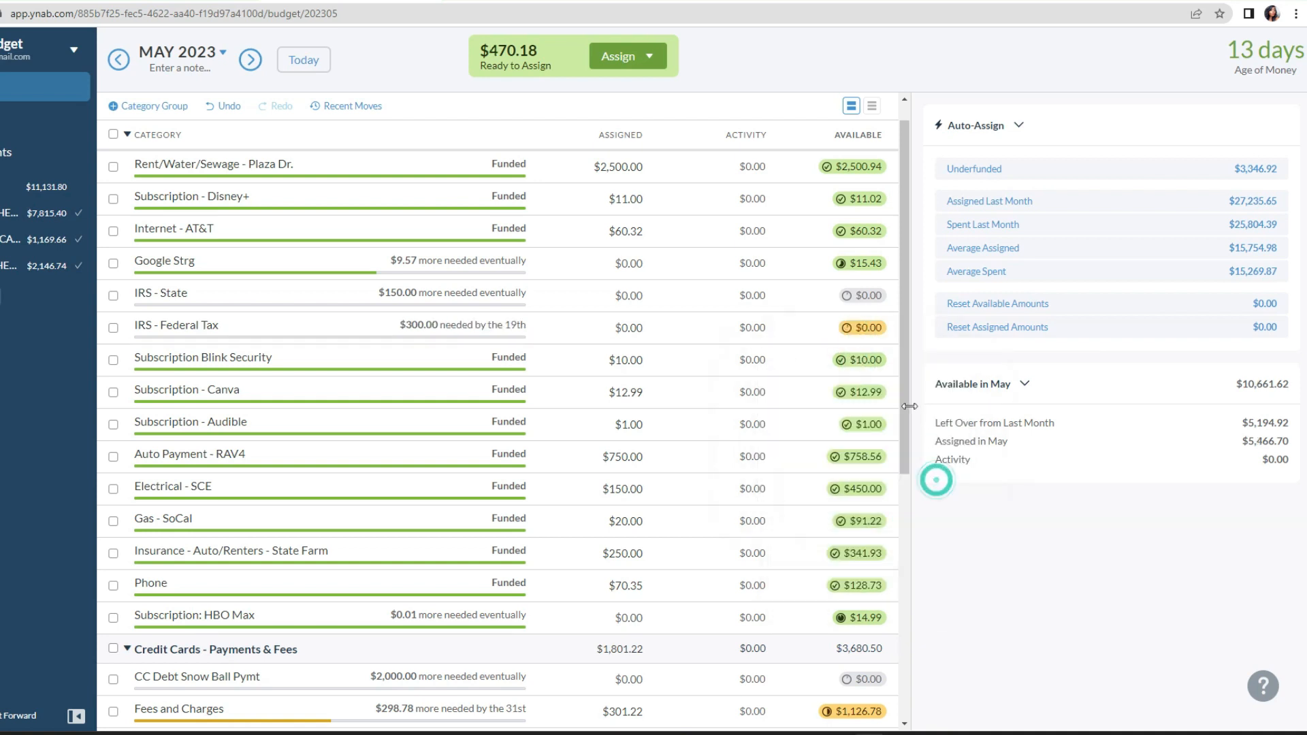
# Step: Move $10.00 from the Subscription Blink Security category to Ready to Assign
pyautogui.click(861, 359)
pyautogui.click(952, 475)
pyautogui.click(921, 553)
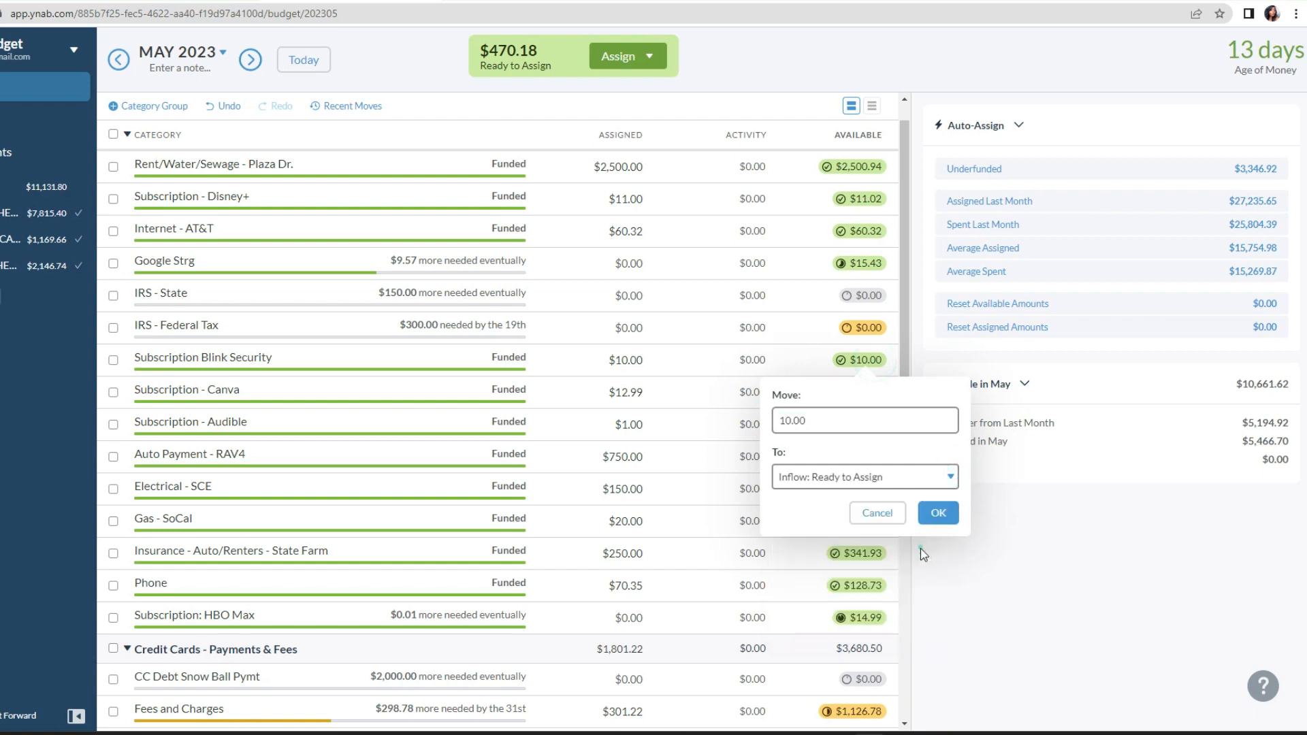
pyautogui.click(939, 514)
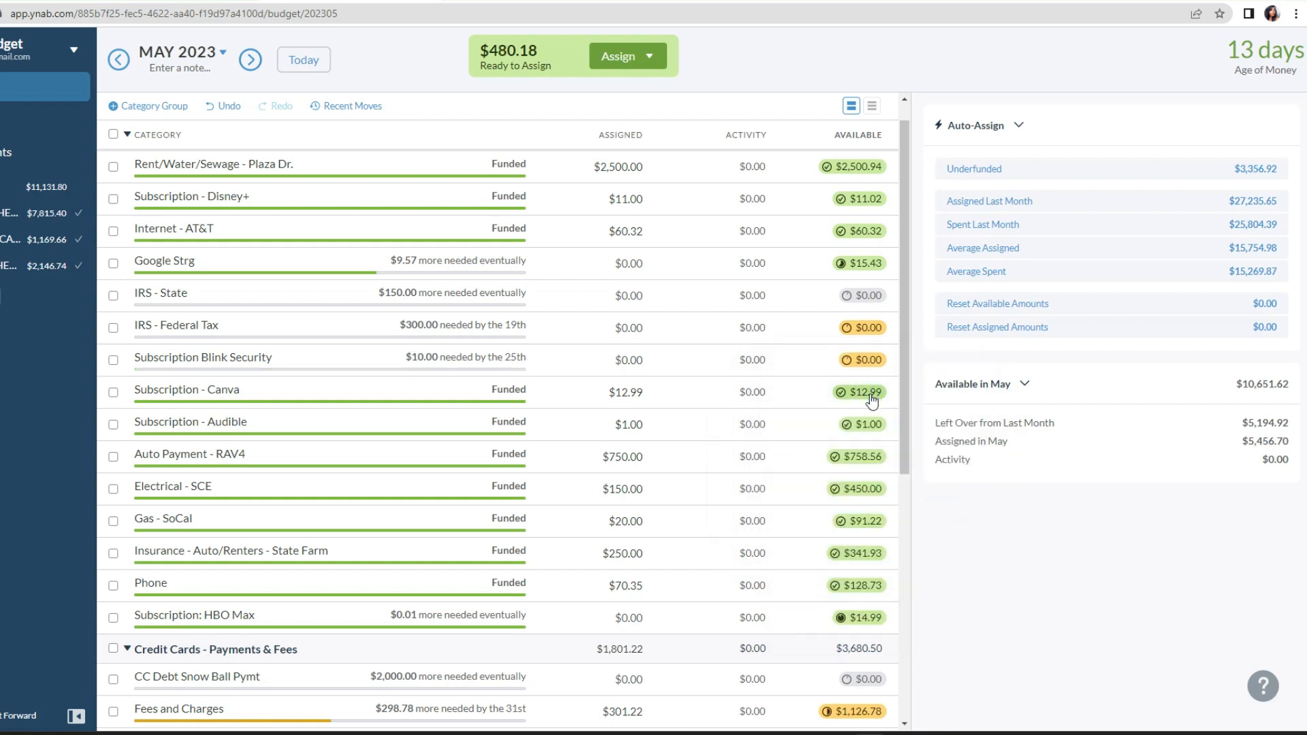
# Step: Move $300 from the Auto Payment - RAV4 category to Ready to Assign
pyautogui.click(874, 459)
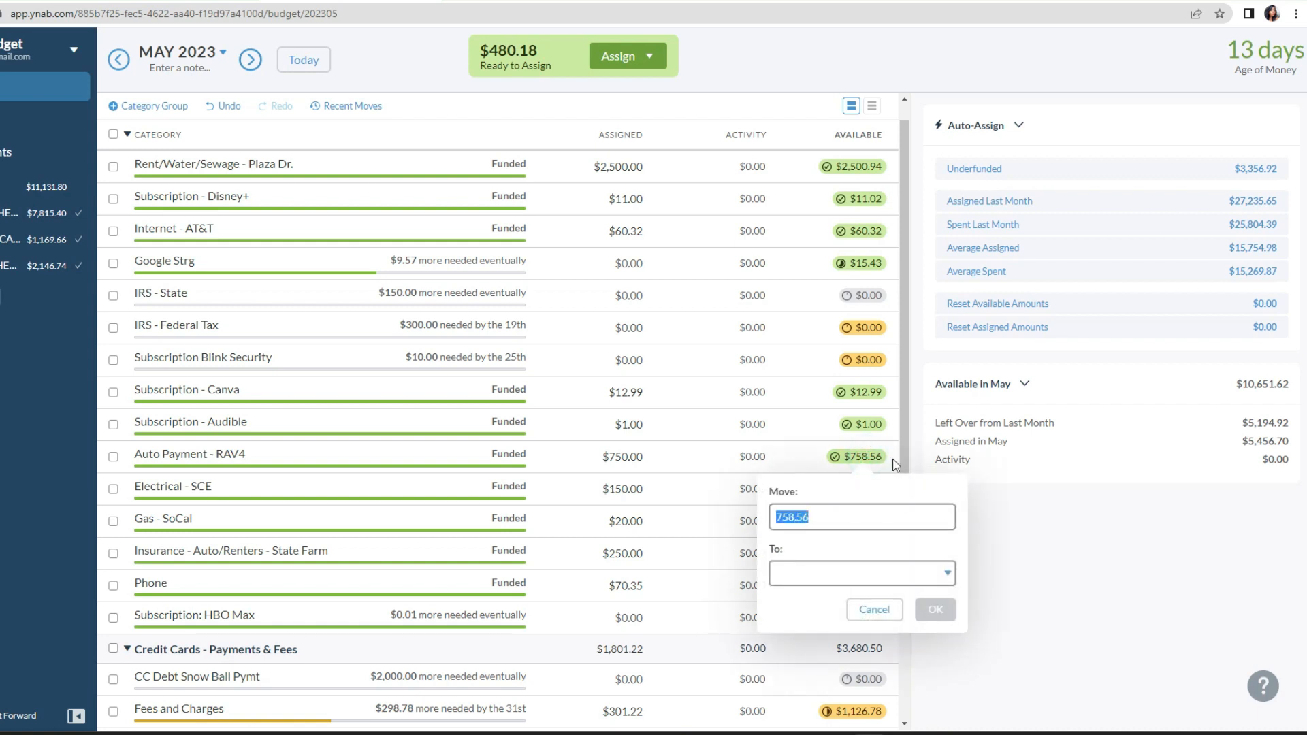
pyautogui.write('300')
pyautogui.click(946, 573)
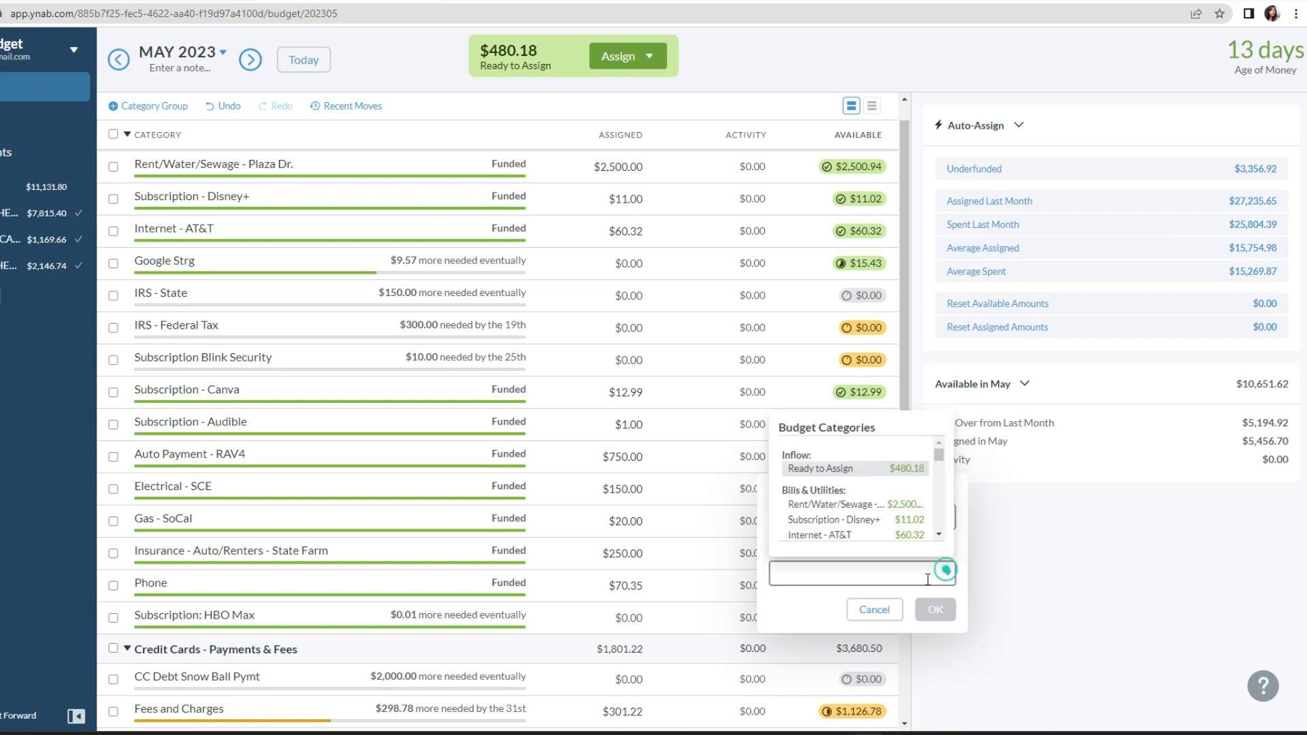
pyautogui.click(895, 468)
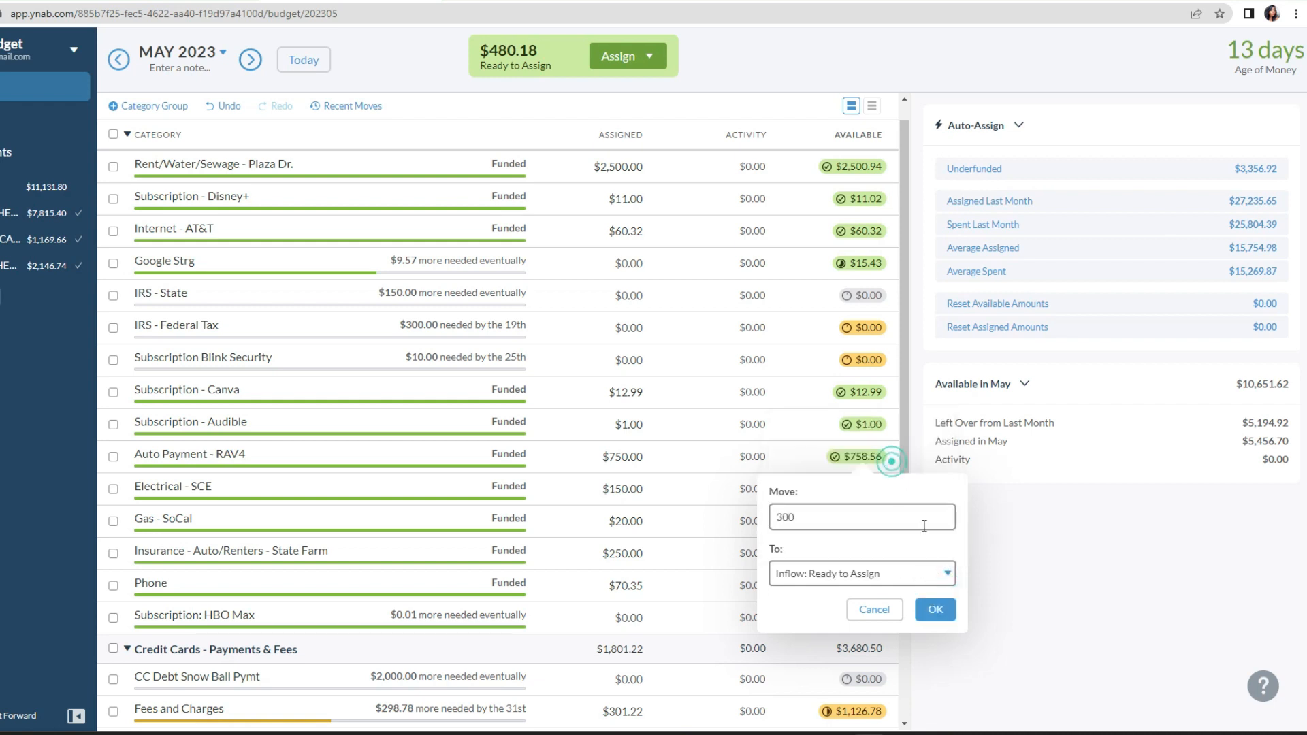
pyautogui.click(938, 609)
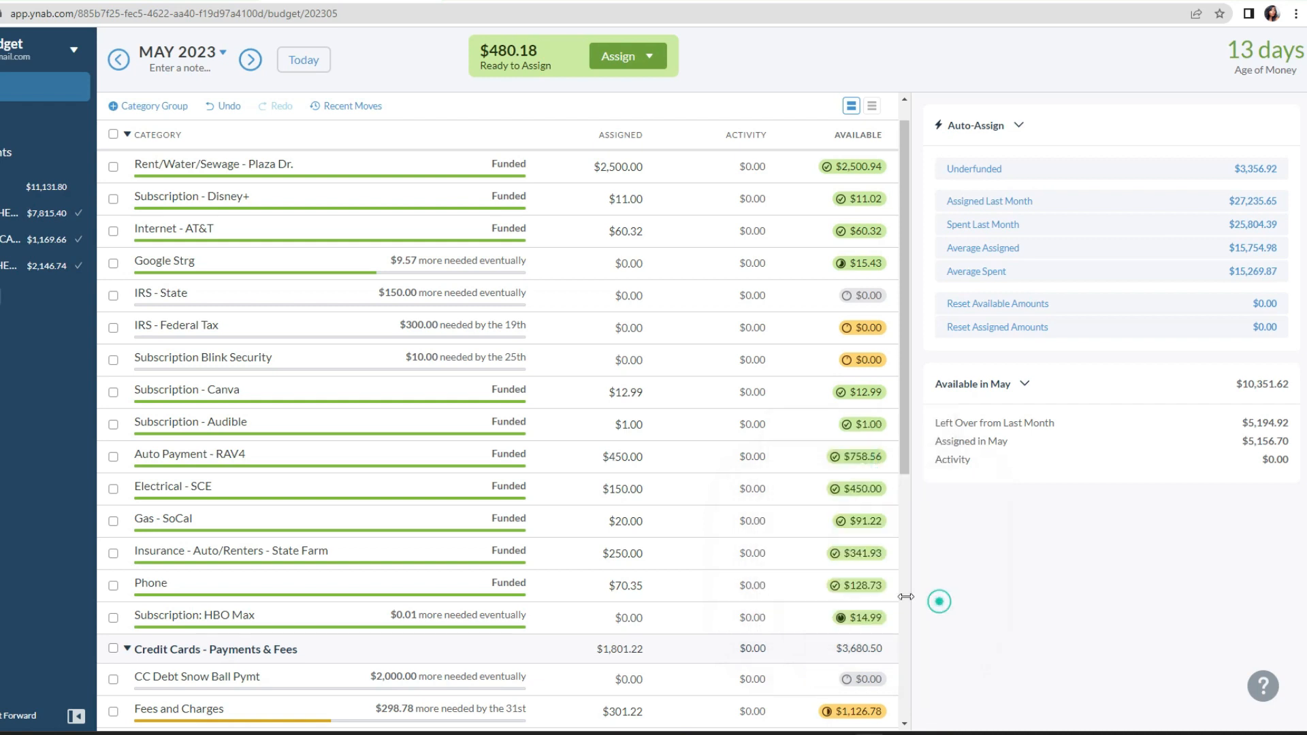
pyautogui.click(862, 488)
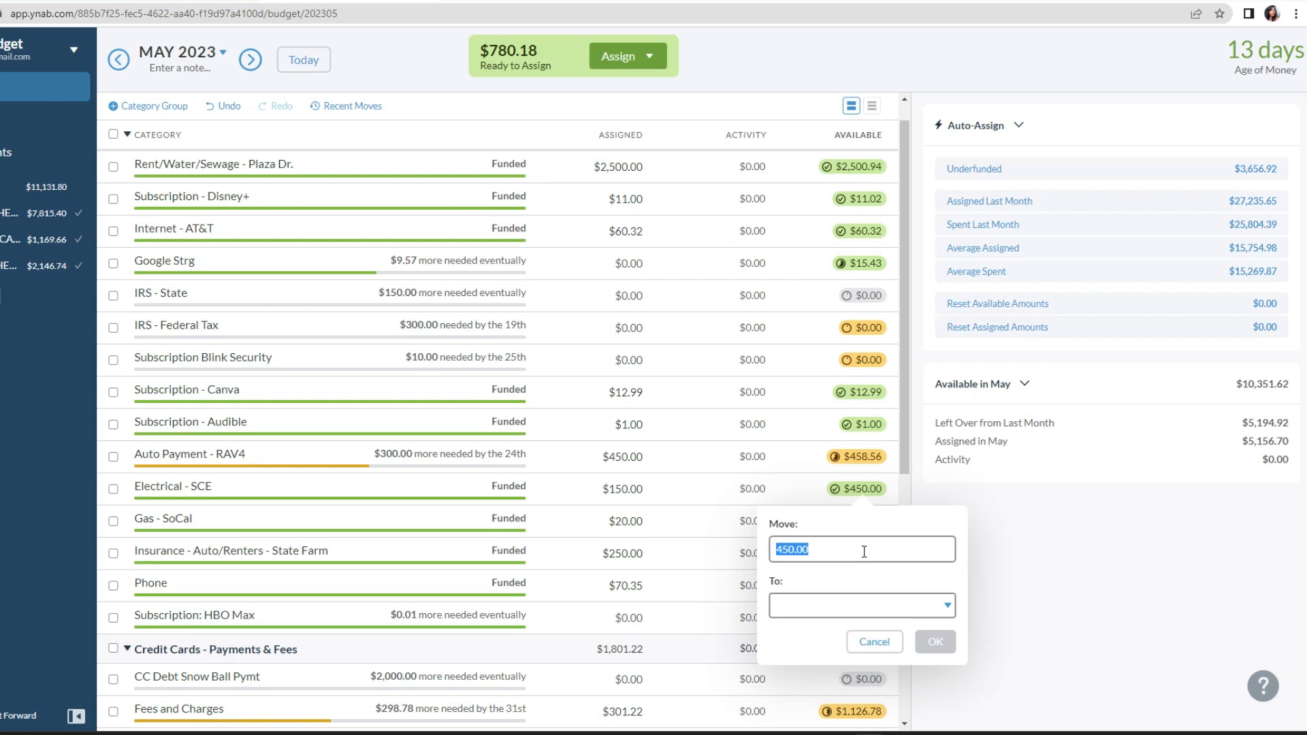
pyautogui.write('300')
pyautogui.click(953, 616)
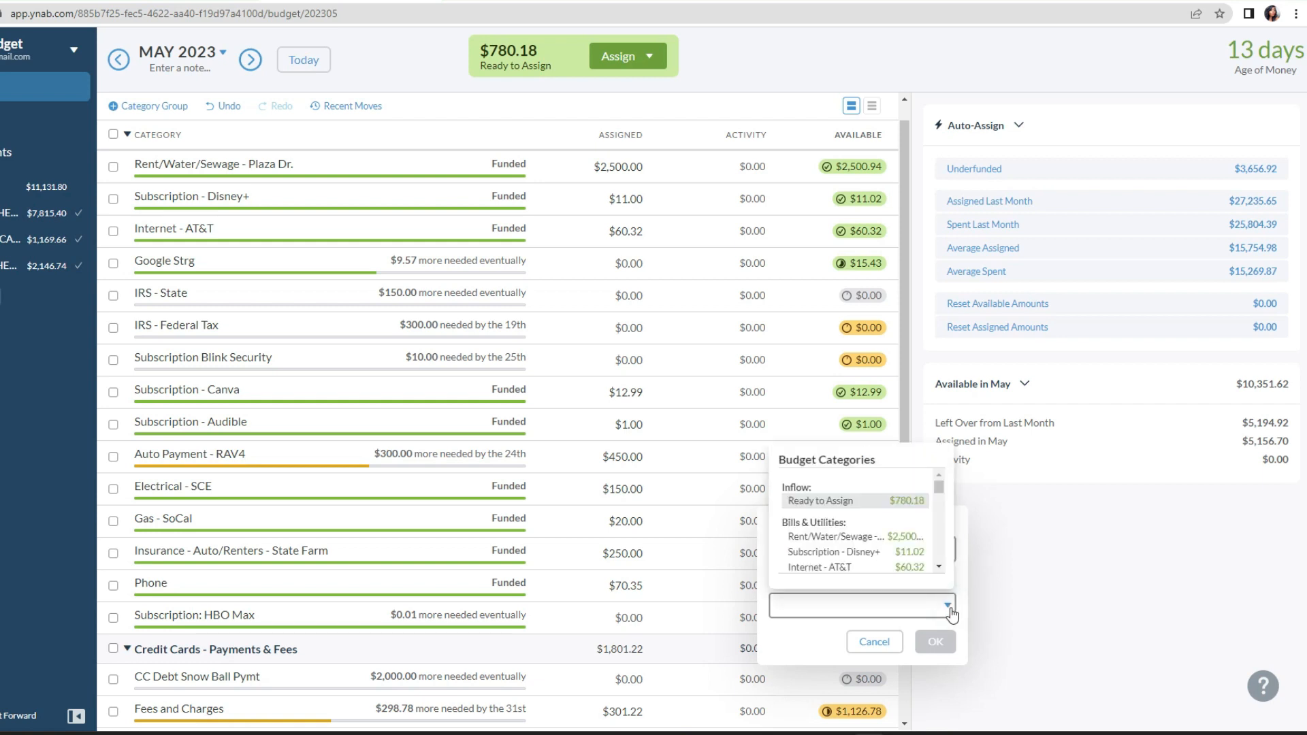
pyautogui.click(1028, 570)
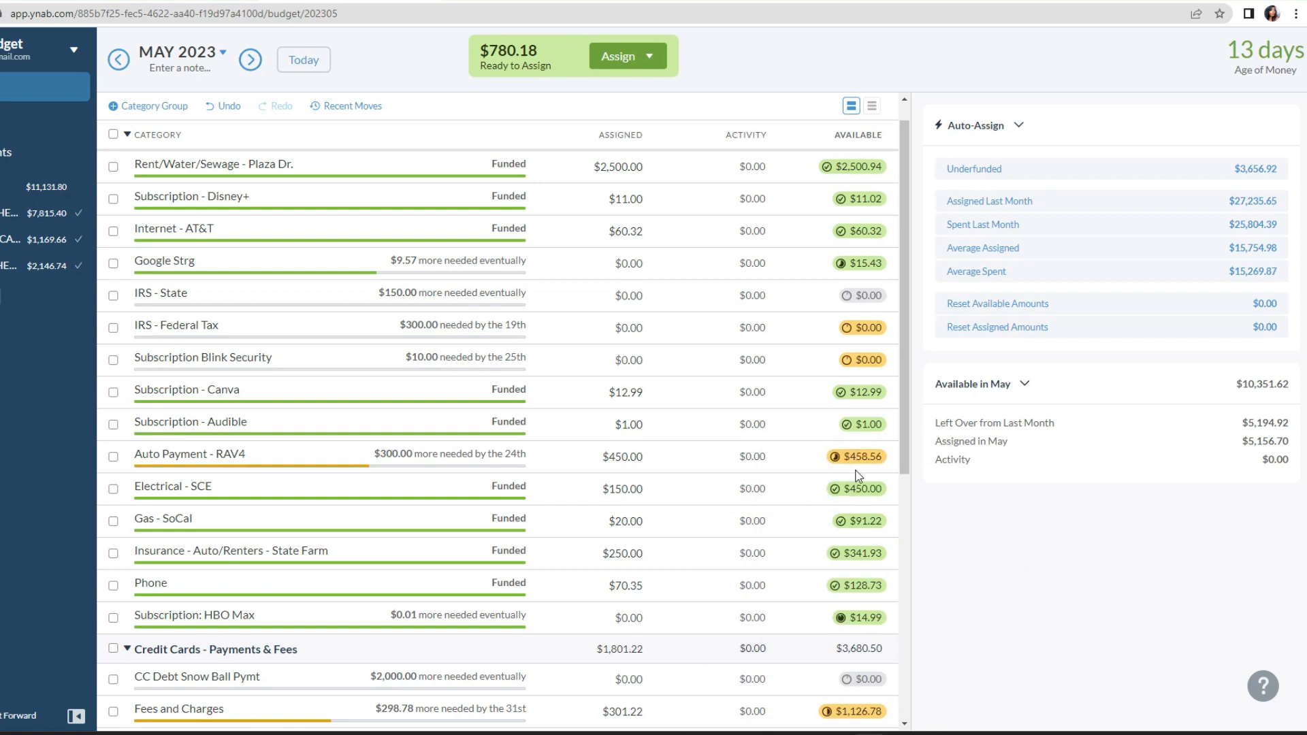
# Step: Collapse Credit Cards - Payments & Fees, expand Food & Households Needs and assign $200 to Walmart for May
pyautogui.scroll(-5, 769, 477)
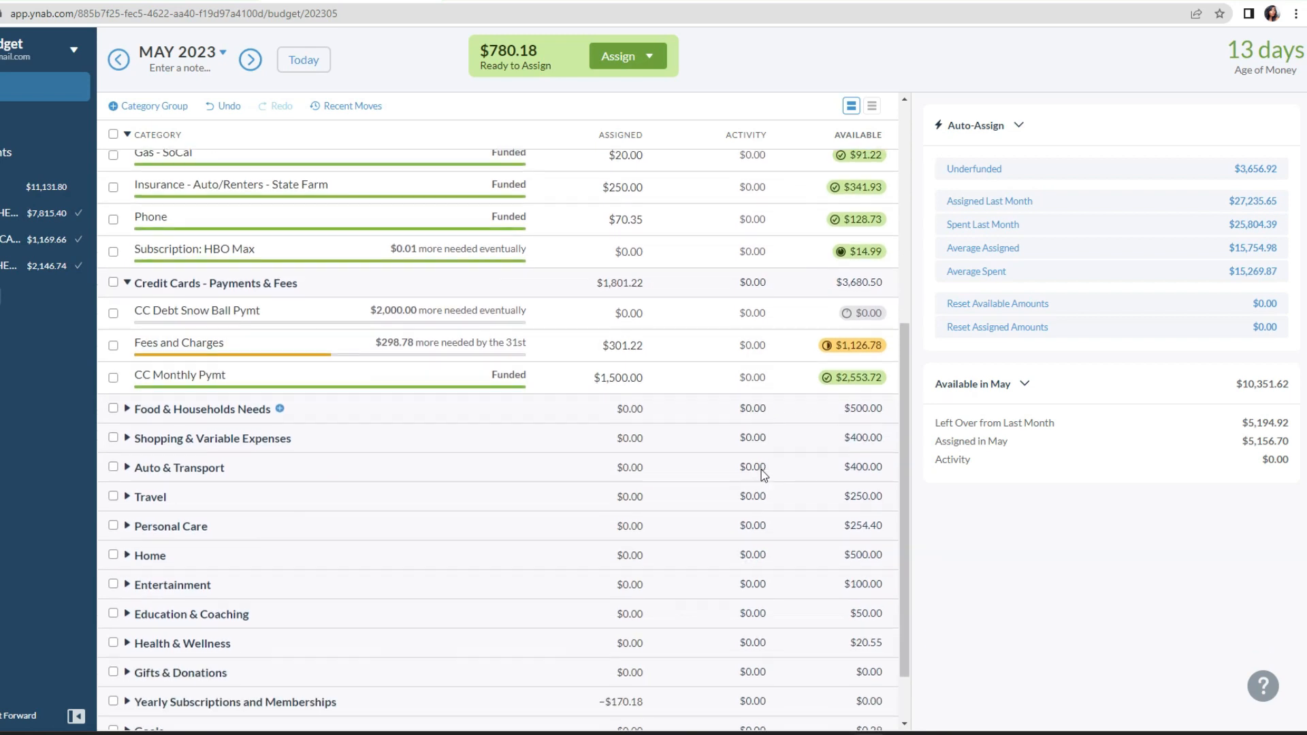
pyautogui.click(127, 283)
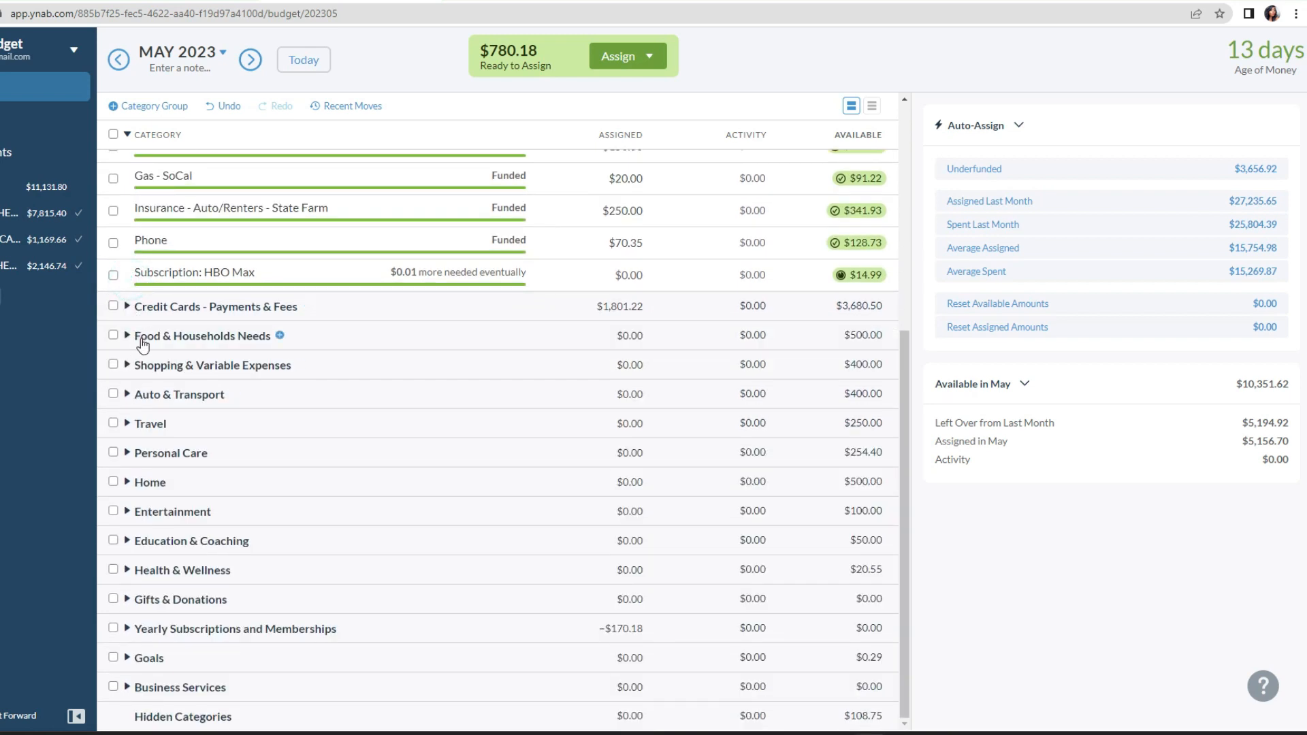
pyautogui.click(134, 339)
pyautogui.moveTo(858, 374)
pyautogui.click(630, 366)
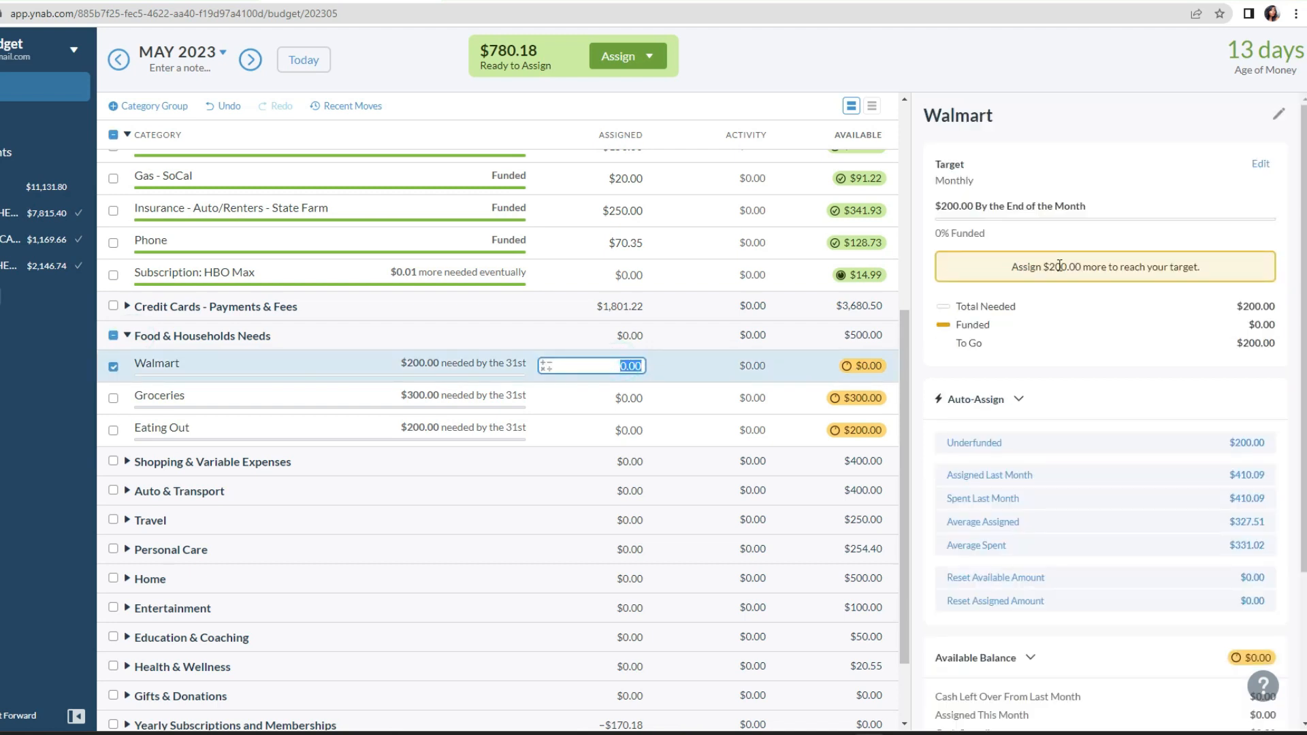
pyautogui.write('20')
pyautogui.press('Return')
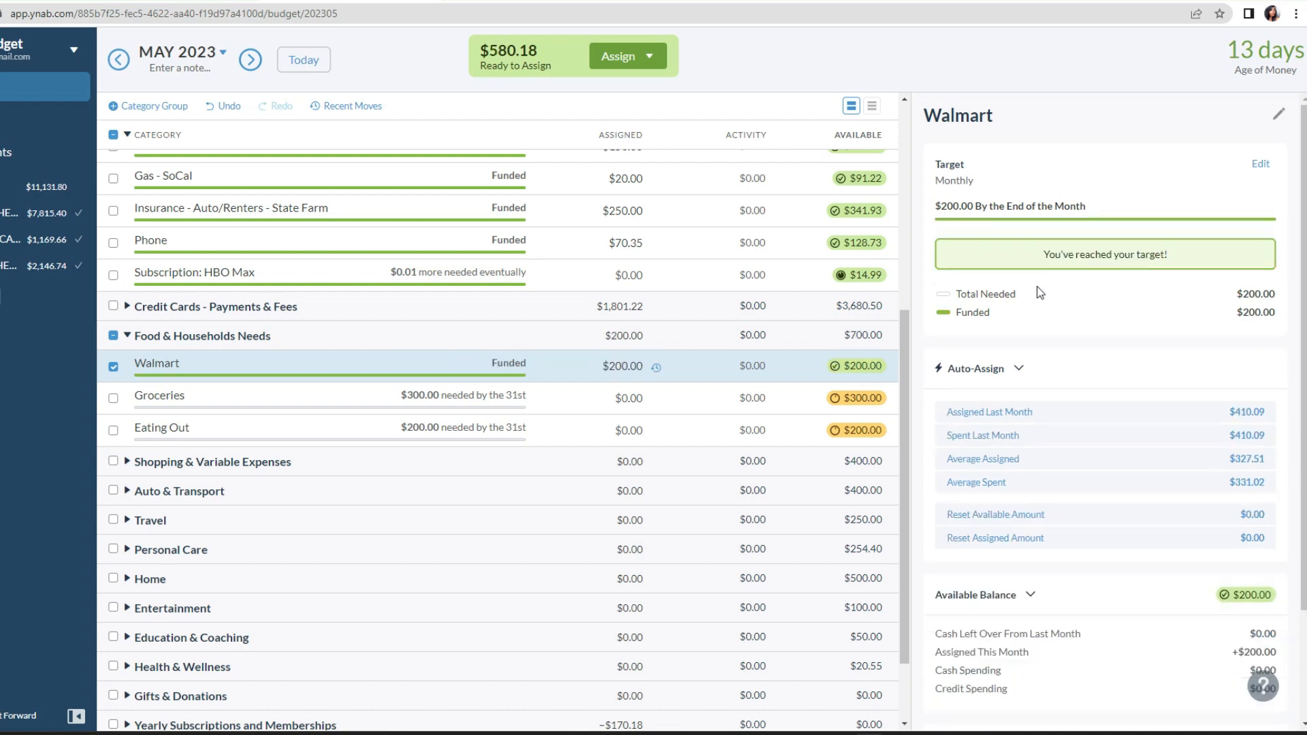
# Step: Assign $300 to Groceries and $200 to Eating Out in Food & Households Needs
pyautogui.click(626, 398)
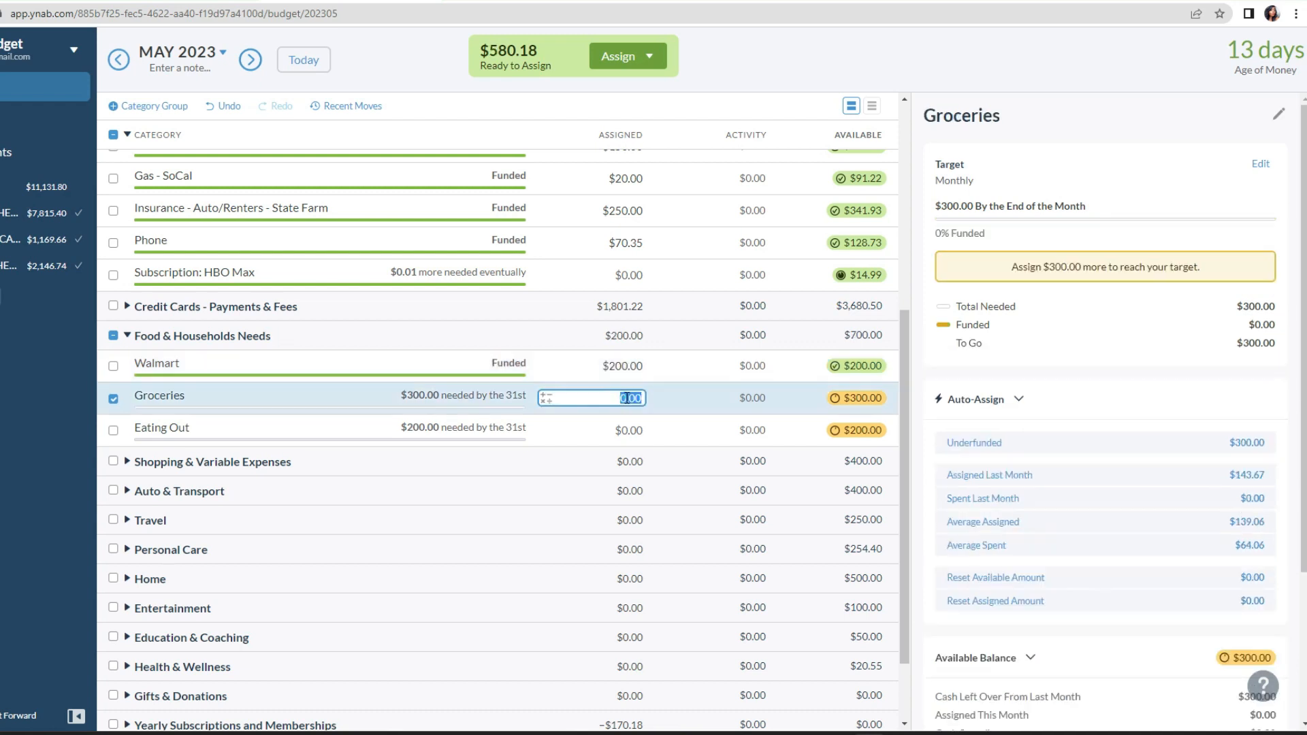
pyautogui.write('3')
pyautogui.press('Return')
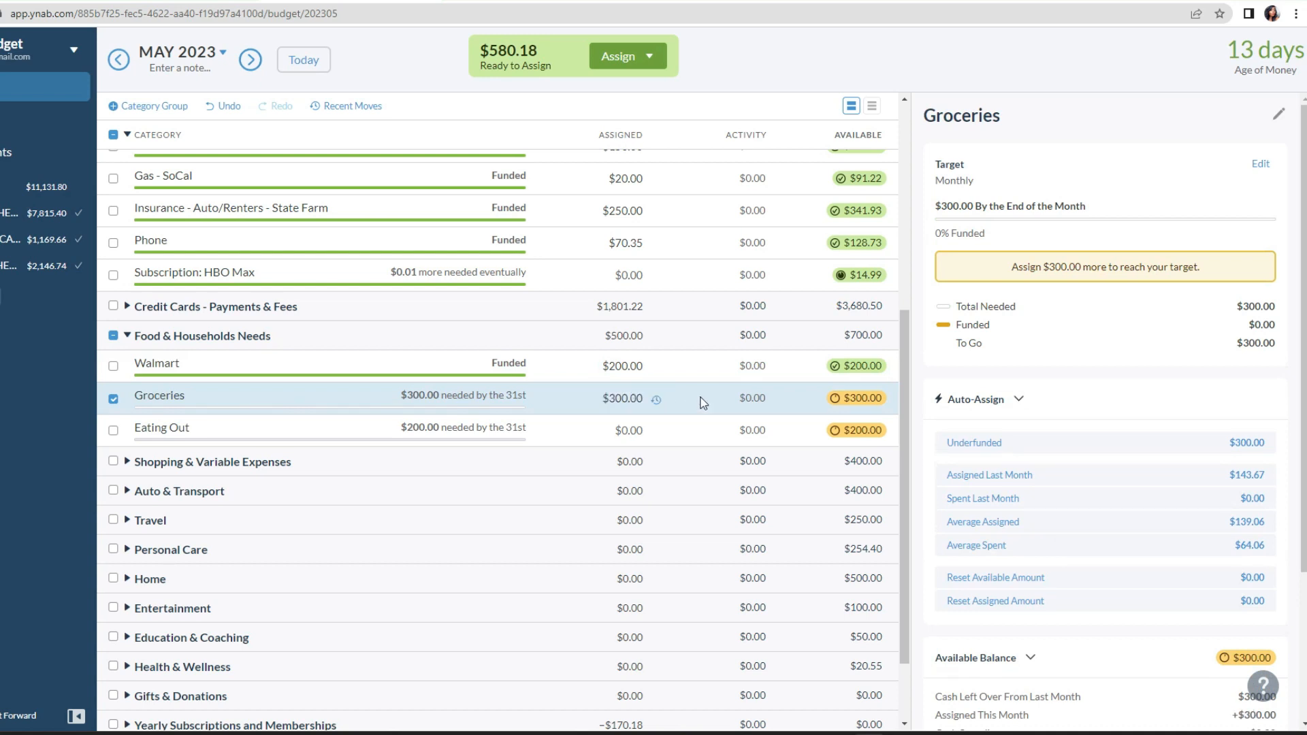
pyautogui.click(633, 430)
pyautogui.write('200')
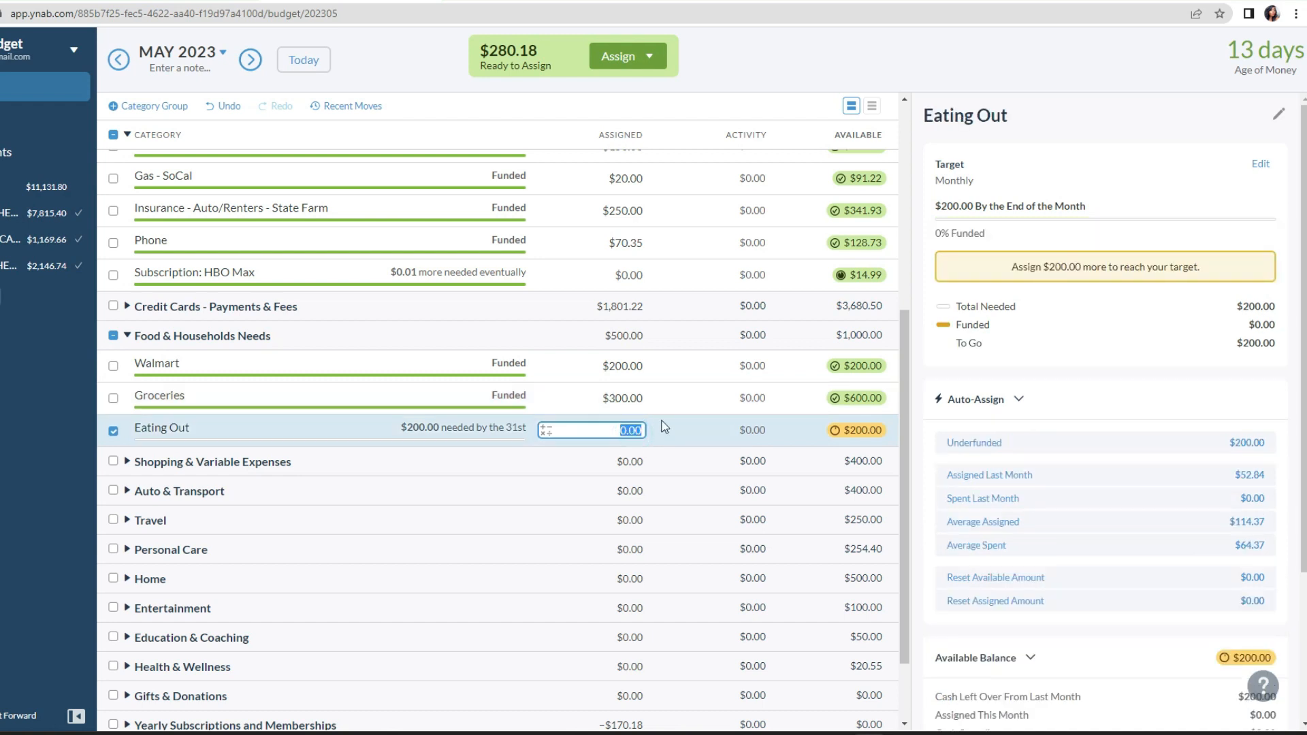
pyautogui.press('Return')
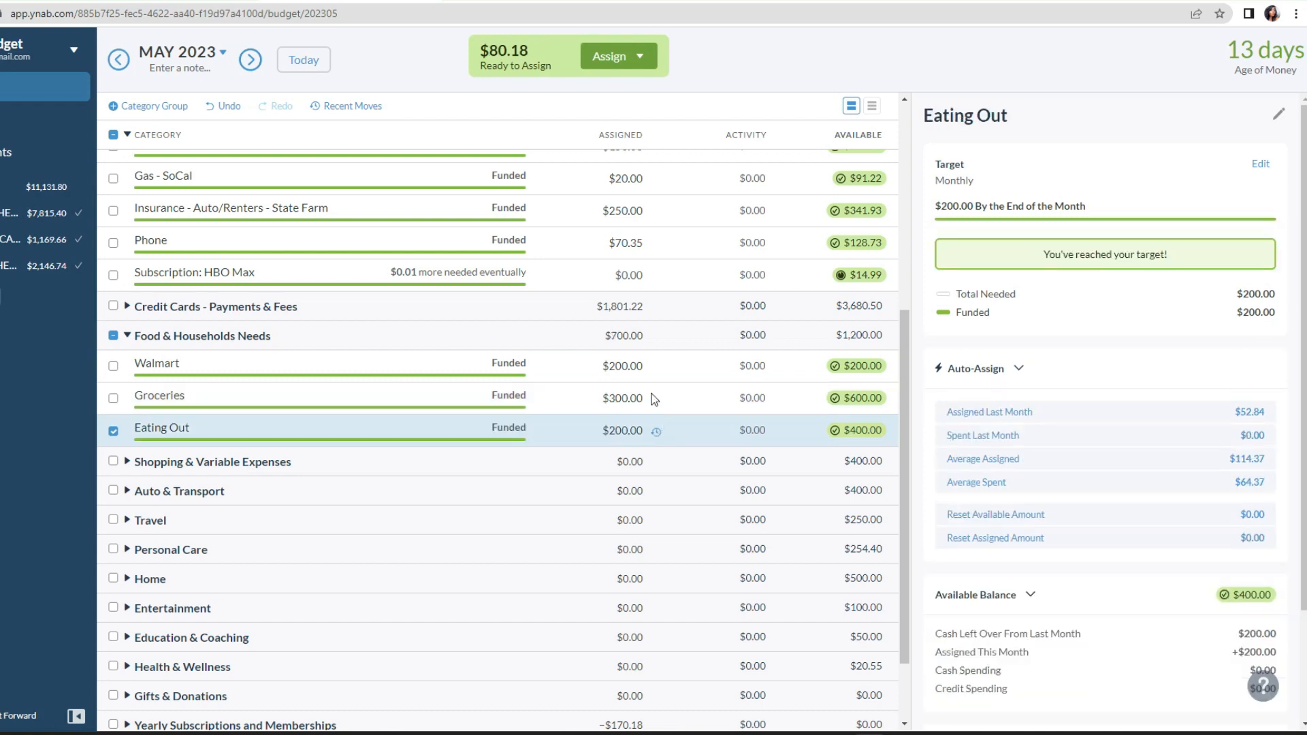
# Step: Collapse all category groups, expand only Credit Cards - Payments & Fees and reduce CC Monthly Pymt's assigned amount to $500
pyautogui.scroll(5, 713, 382)
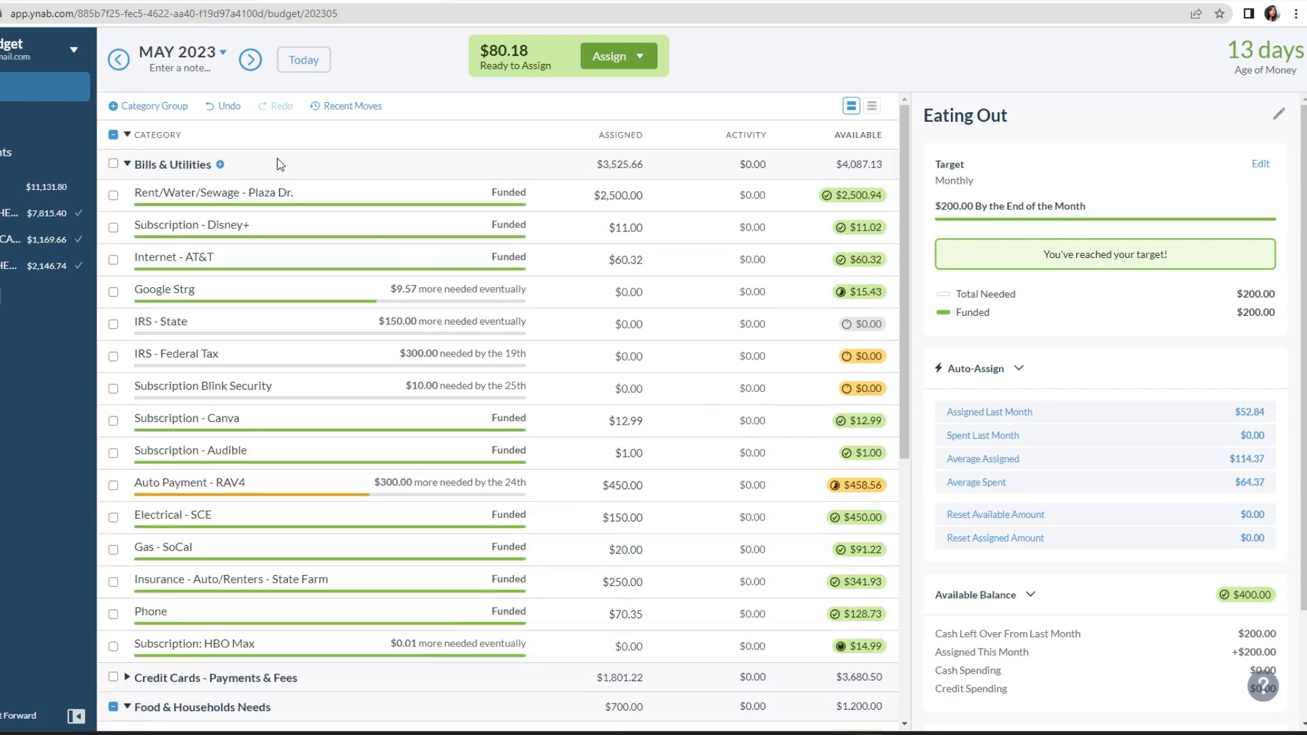
pyautogui.click(126, 135)
pyautogui.click(126, 194)
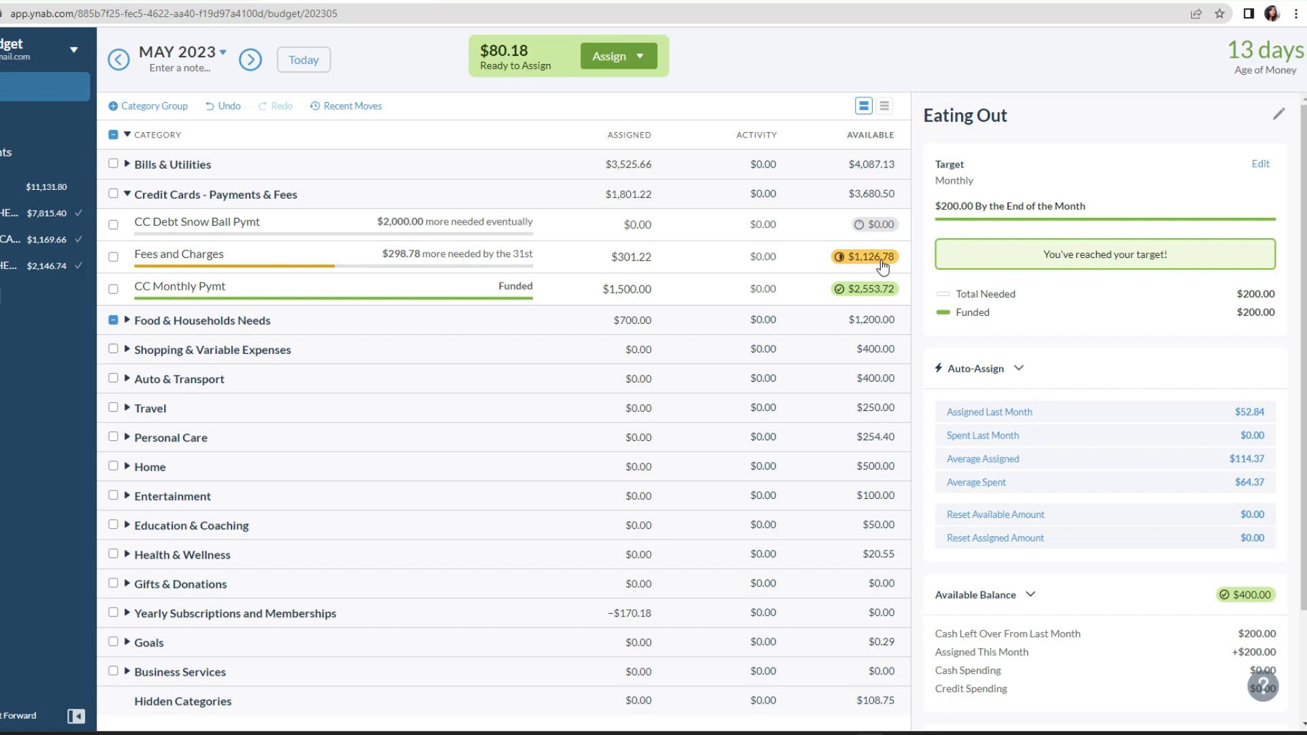
pyautogui.moveTo(883, 268)
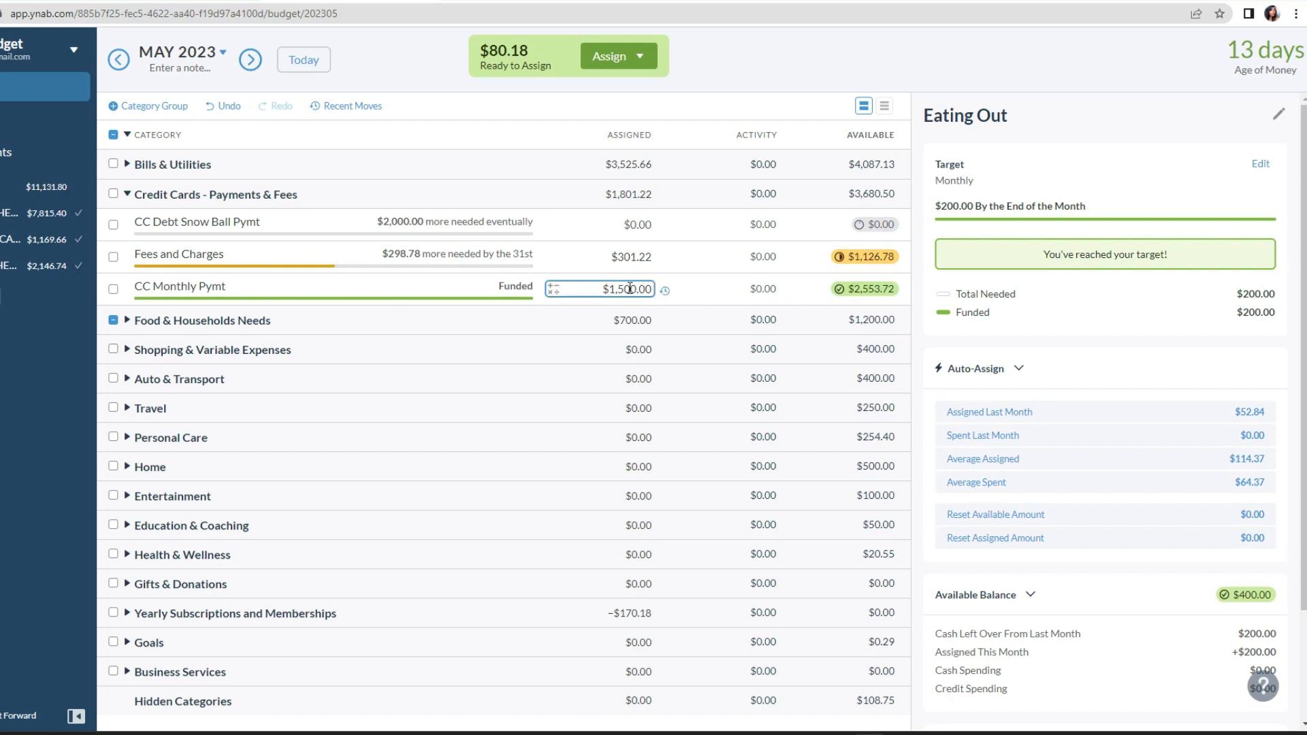
pyautogui.click(630, 288)
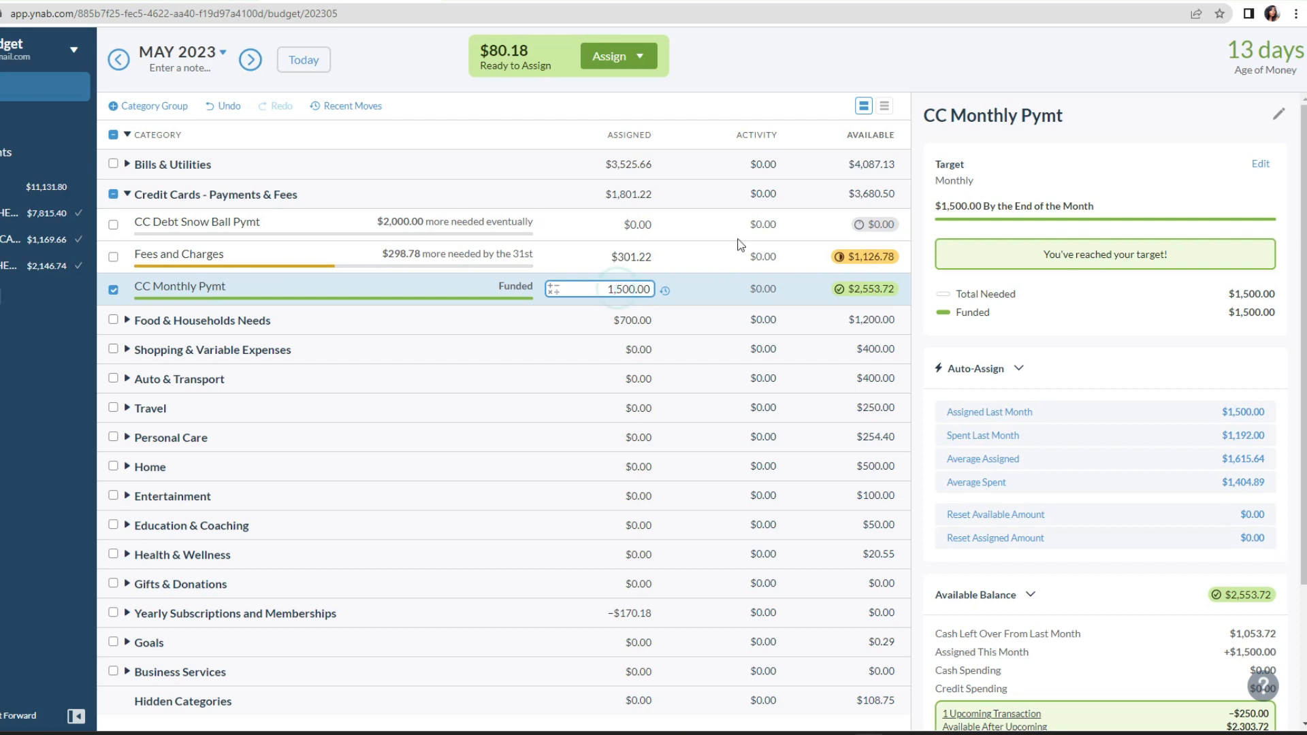
pyautogui.press('Return')
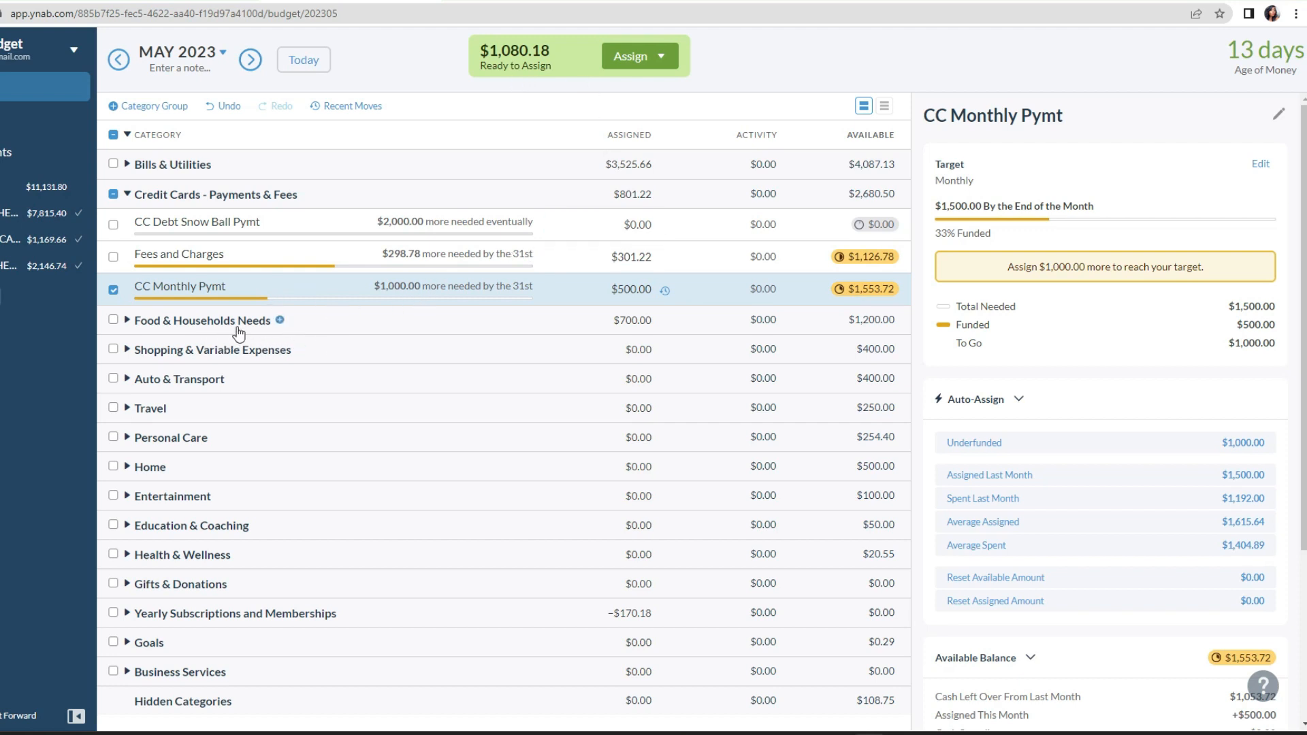
# Step: Collapse Credit Cards - Payments & Fees, expand Shopping & Variable Expenses and assign $100 to Amazon - Side Hustles
pyautogui.click(127, 195)
pyautogui.click(127, 253)
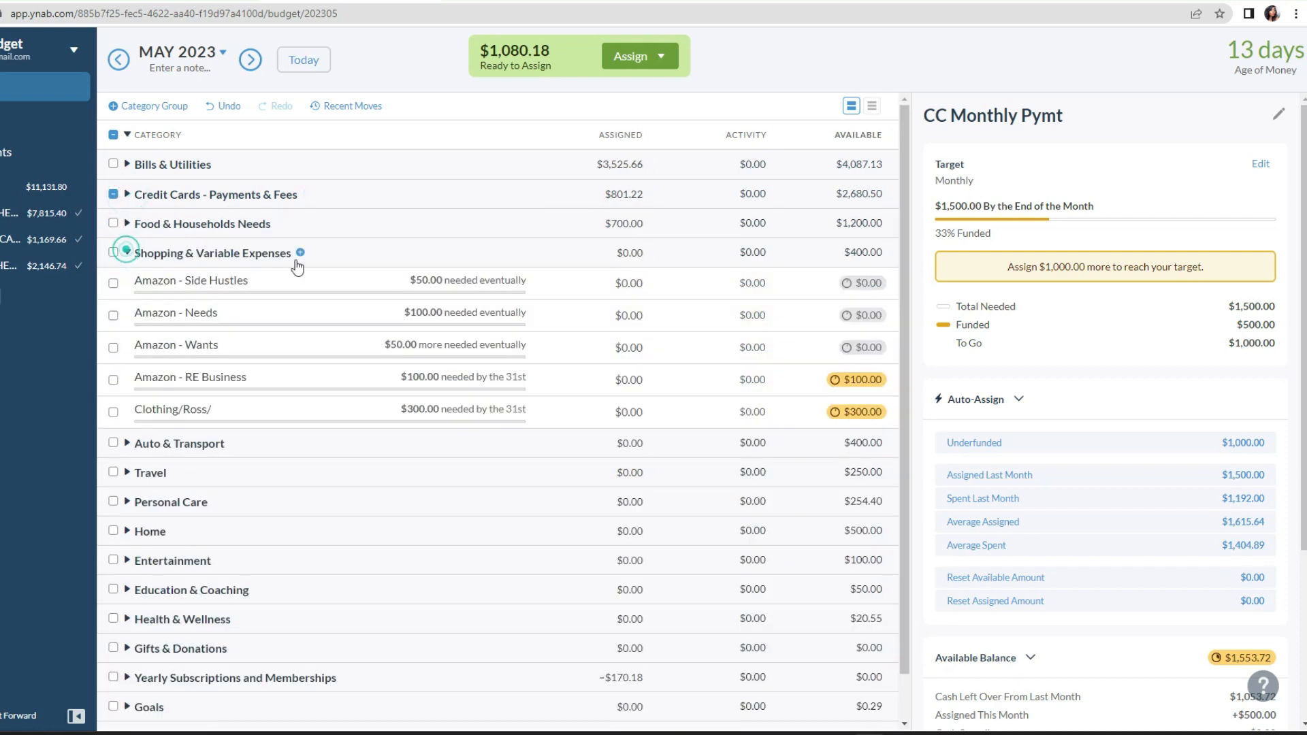
pyautogui.click(633, 283)
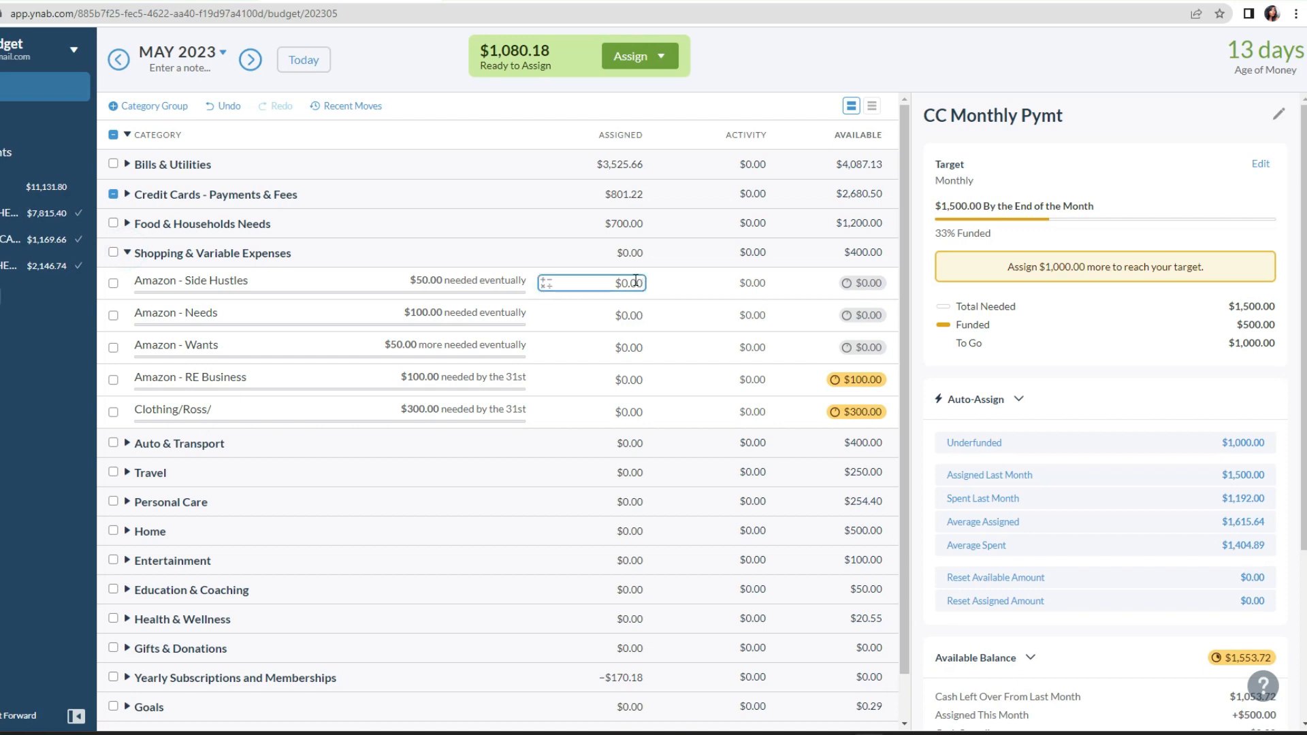
pyautogui.write('100')
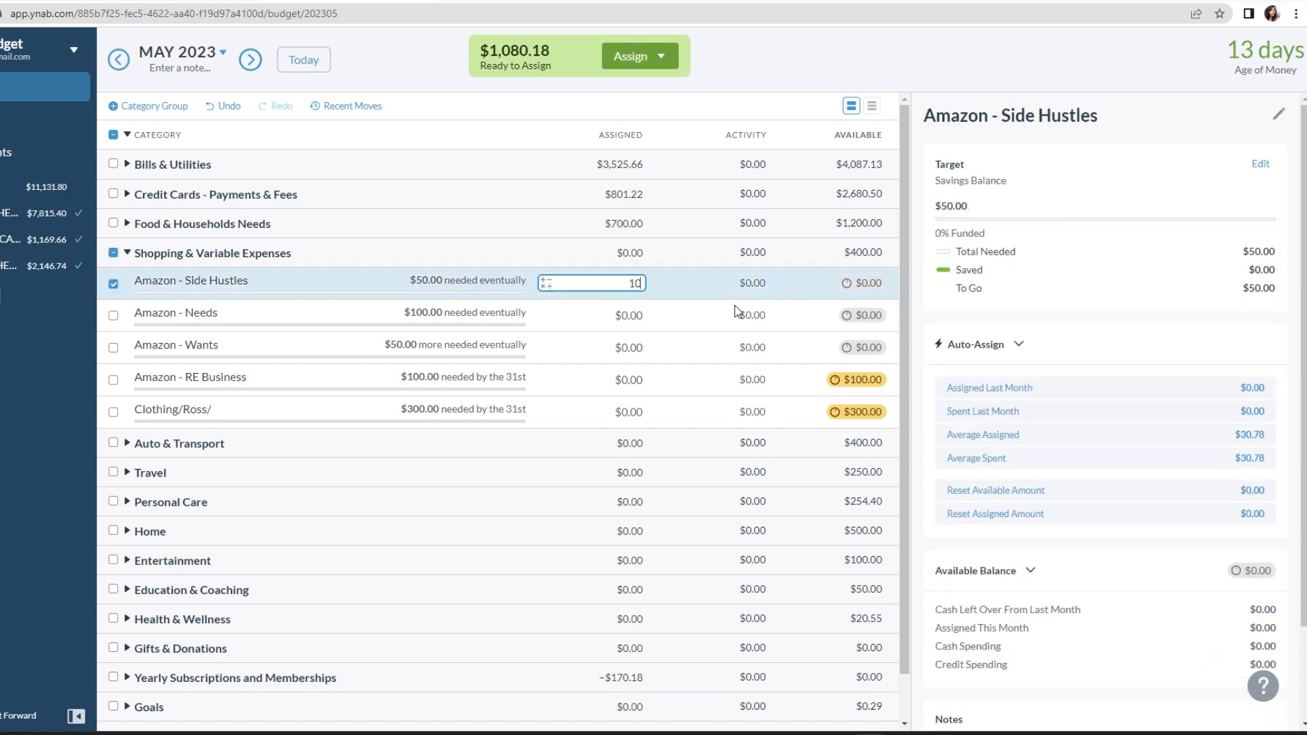
pyautogui.press('Return')
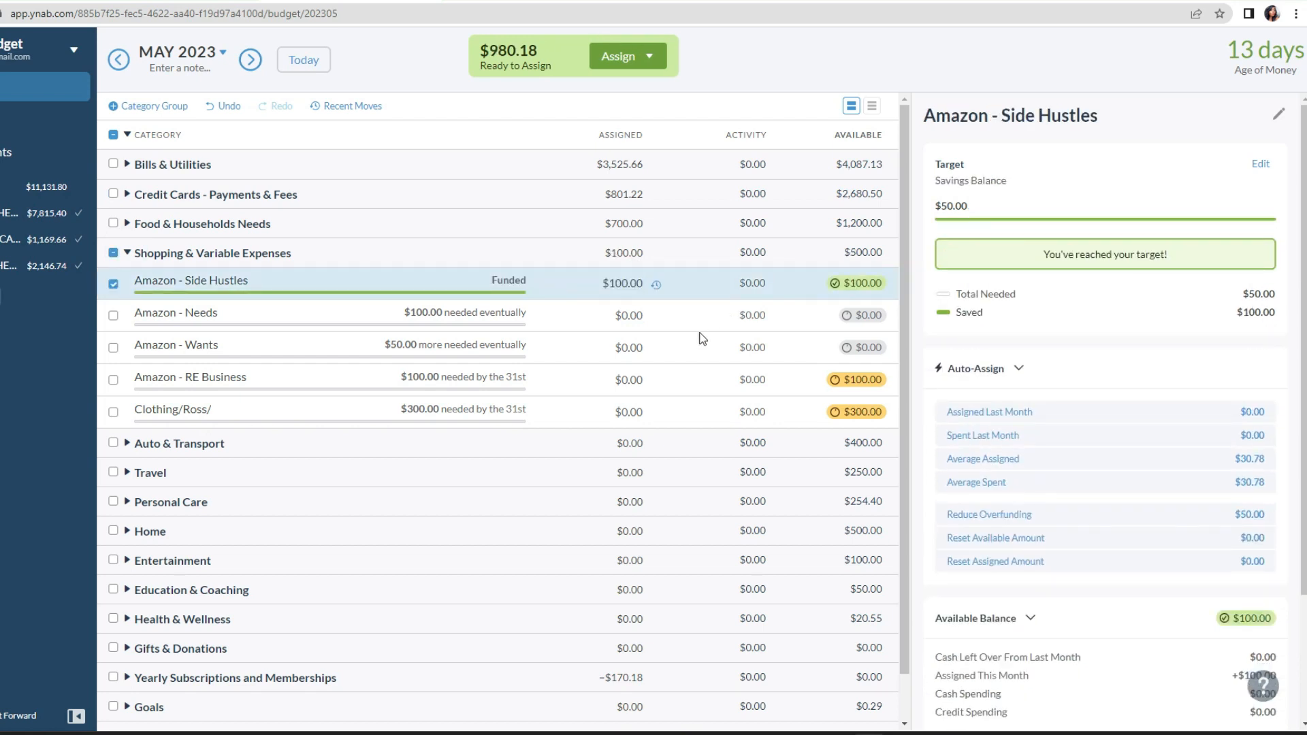
# Step: Assign $100 to the Amazon - Needs category in Shopping & Variable Expenses
pyautogui.click(624, 313)
pyautogui.write('100')
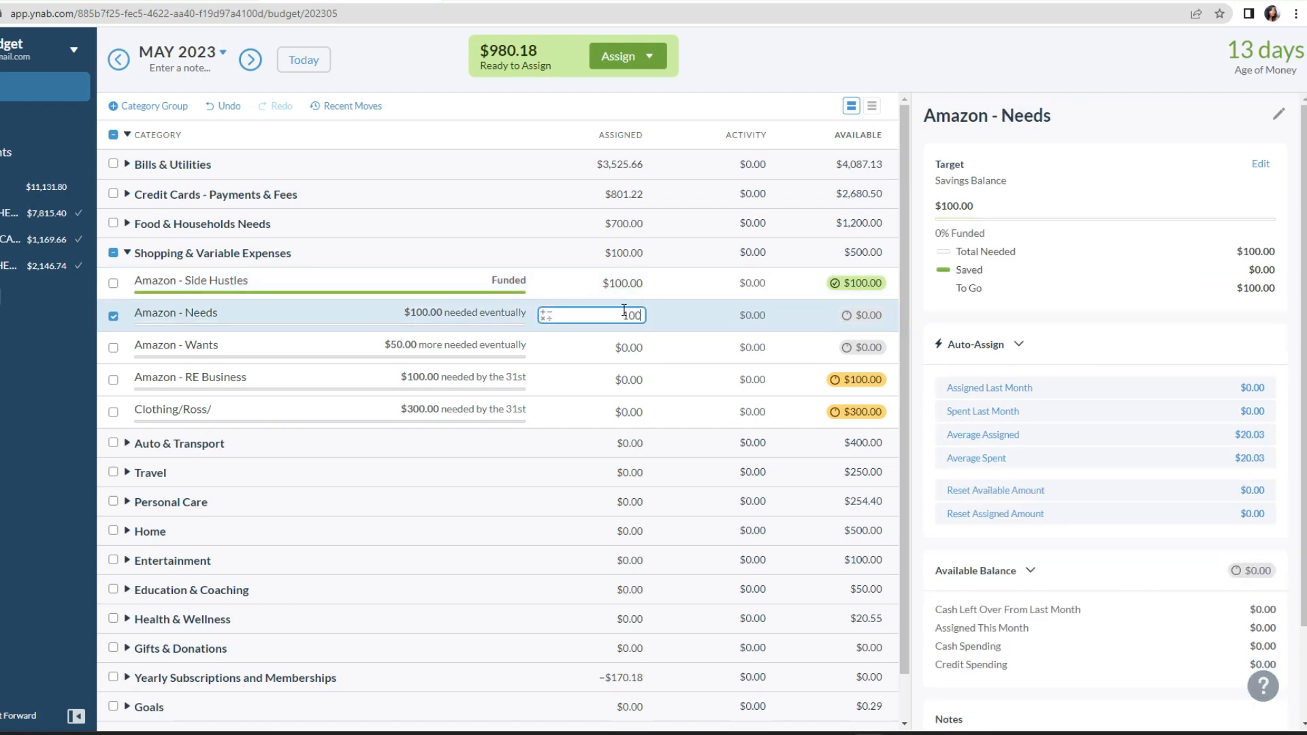
pyautogui.press('Return')
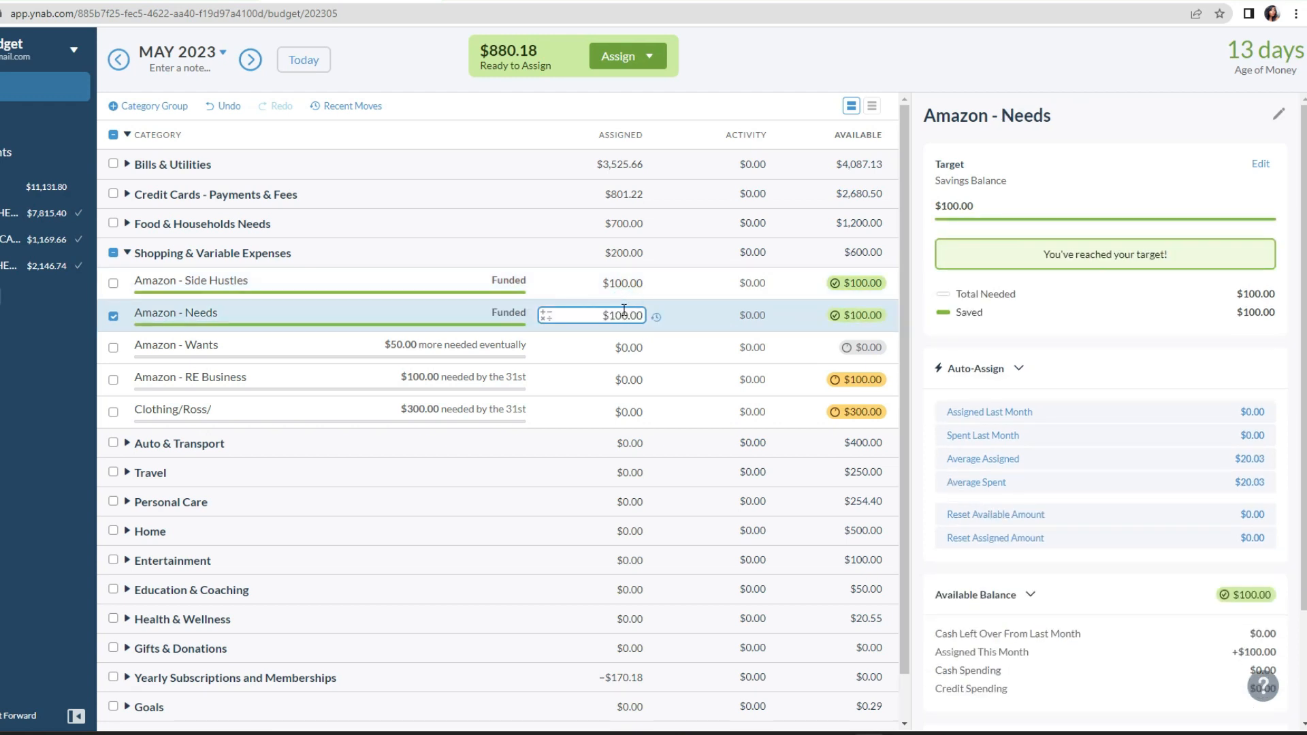
# Step: Assign $50 to the Amazon - Wants category in Shopping & Variable Expenses
pyautogui.click(623, 349)
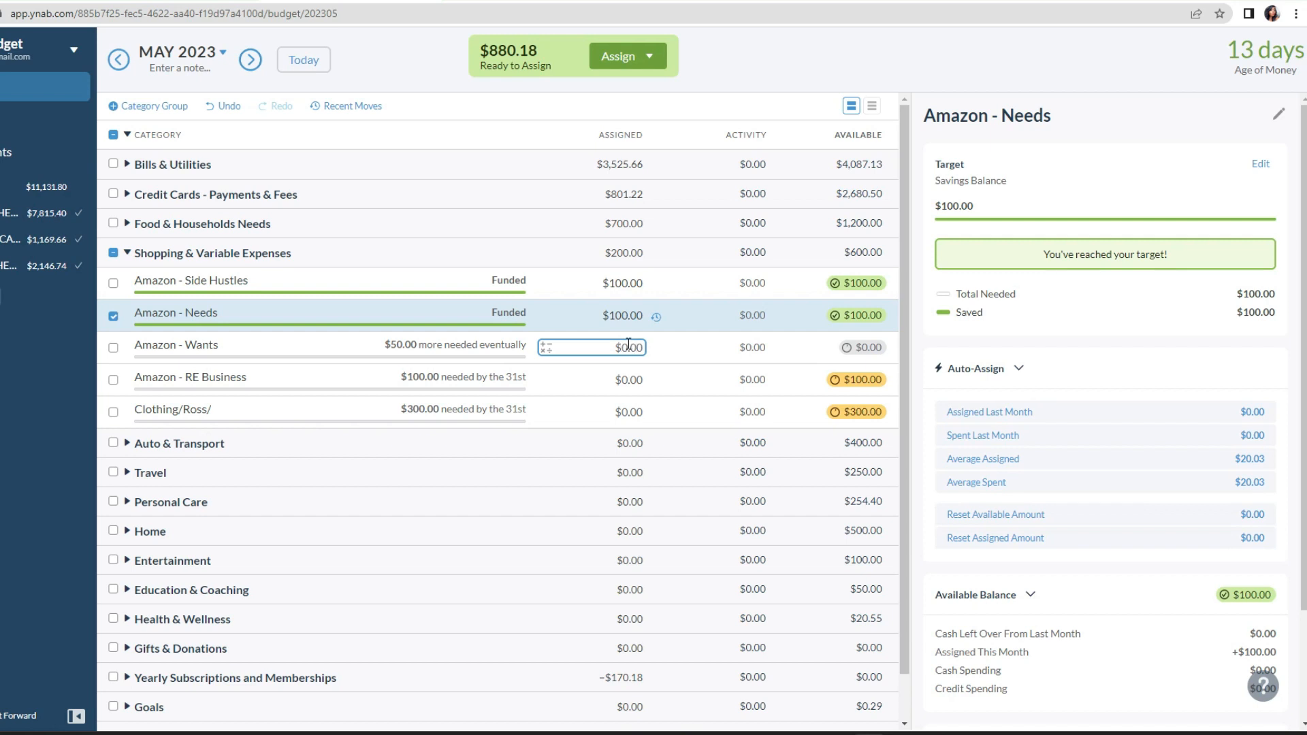
pyautogui.click(623, 347)
pyautogui.write('50')
pyautogui.press('Return')
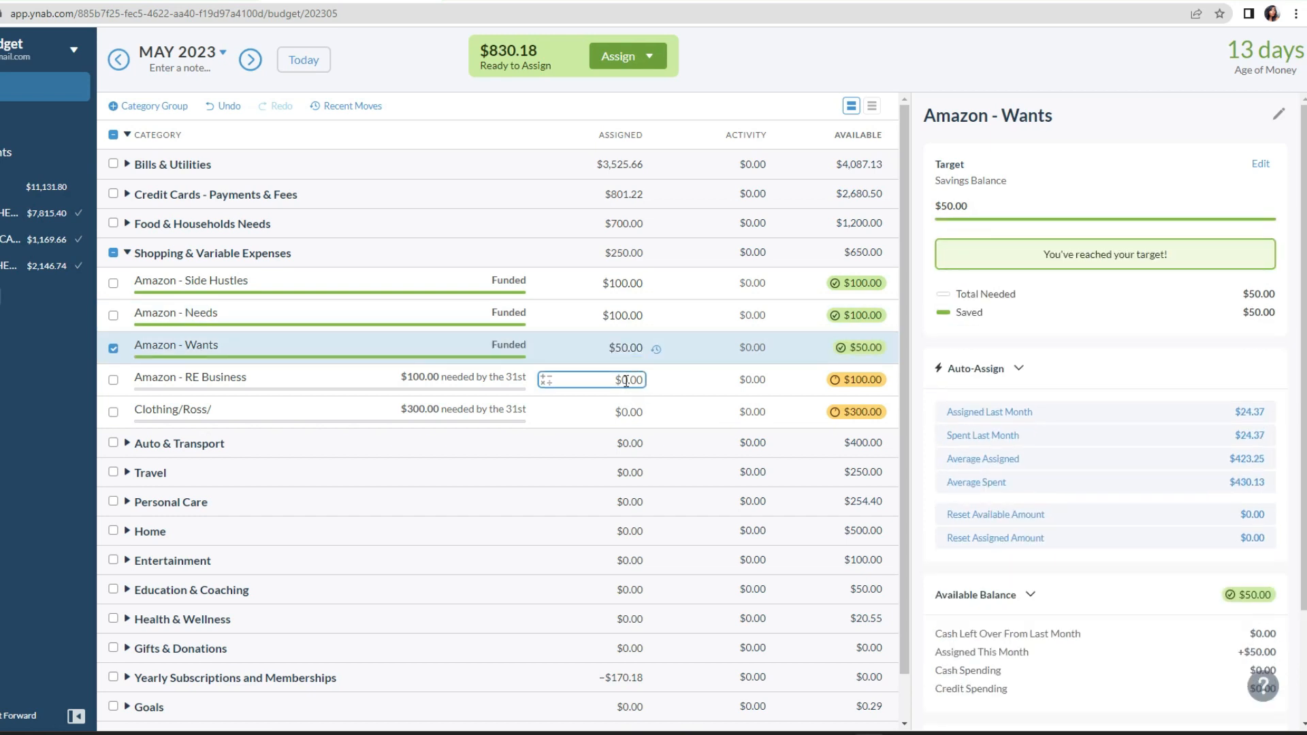
# Step: Assign $100 to the Amazon - RE Business category in Shopping & Variable Expenses
pyautogui.click(625, 379)
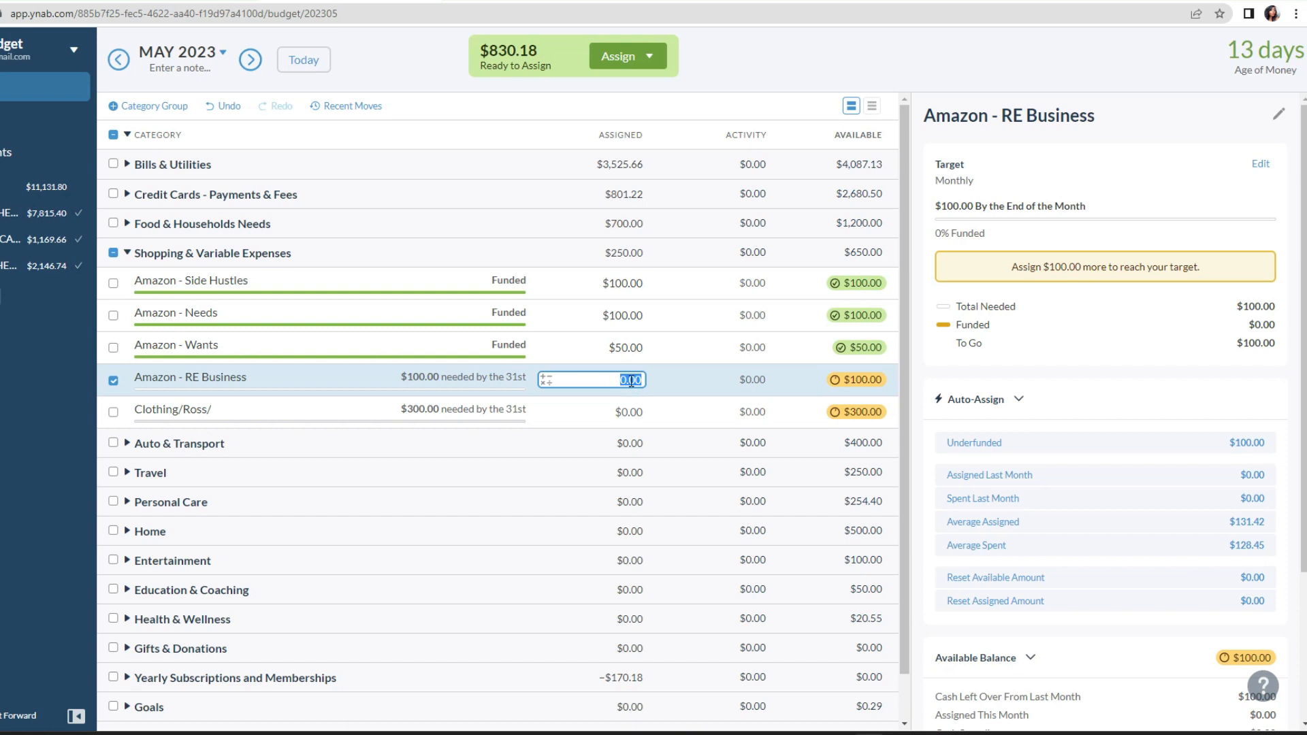
pyautogui.write('10')
pyautogui.write('100')
pyautogui.press('BackSpace')
pyautogui.press('BackSpace')
pyautogui.press('BackSpace')
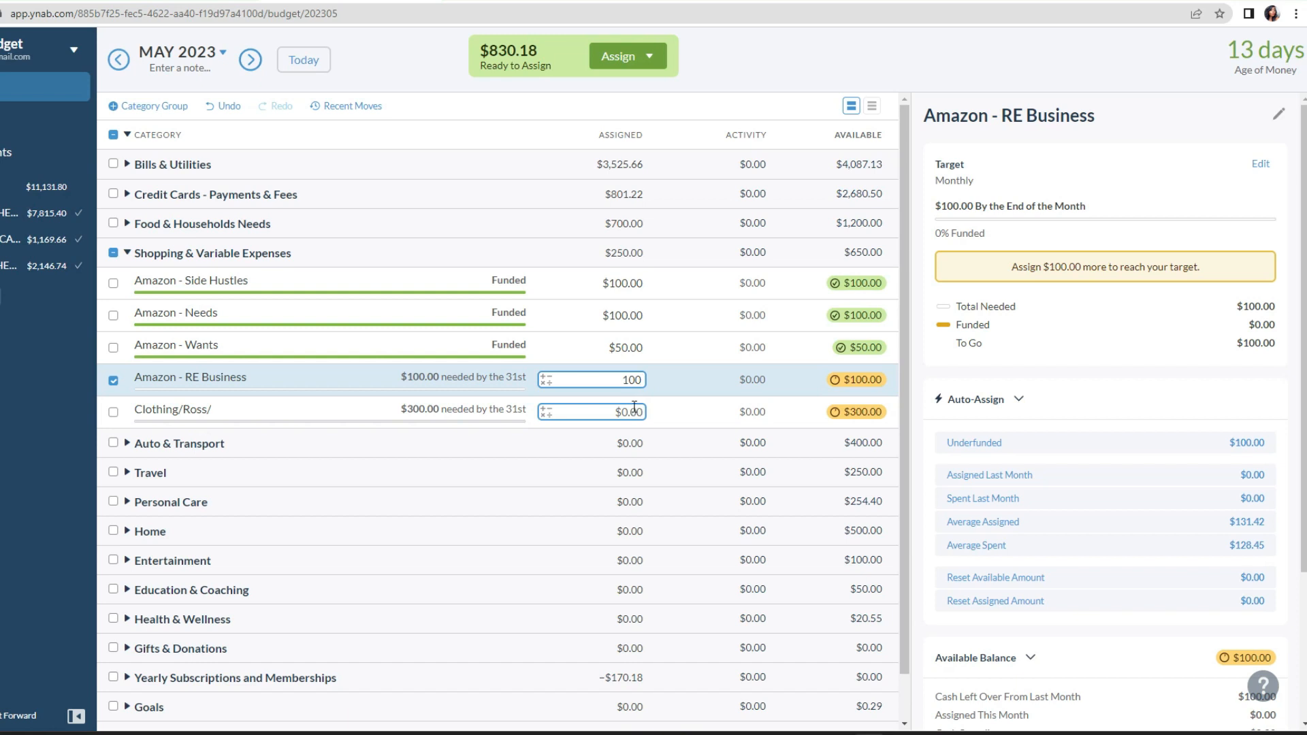
# Step: Assign $150 to the Clothing/Ross/ category in Shopping & Variable Expenses
pyautogui.click(677, 420)
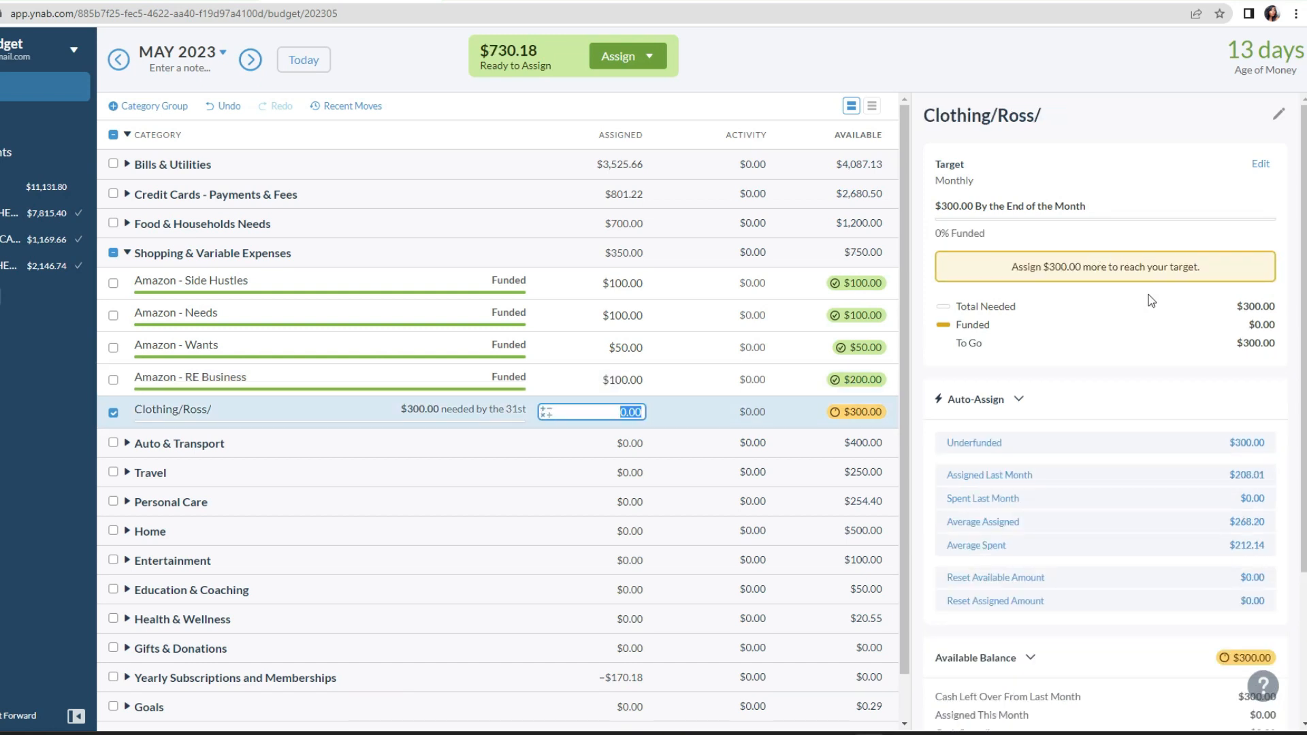
pyautogui.write('150')
pyautogui.press('Return')
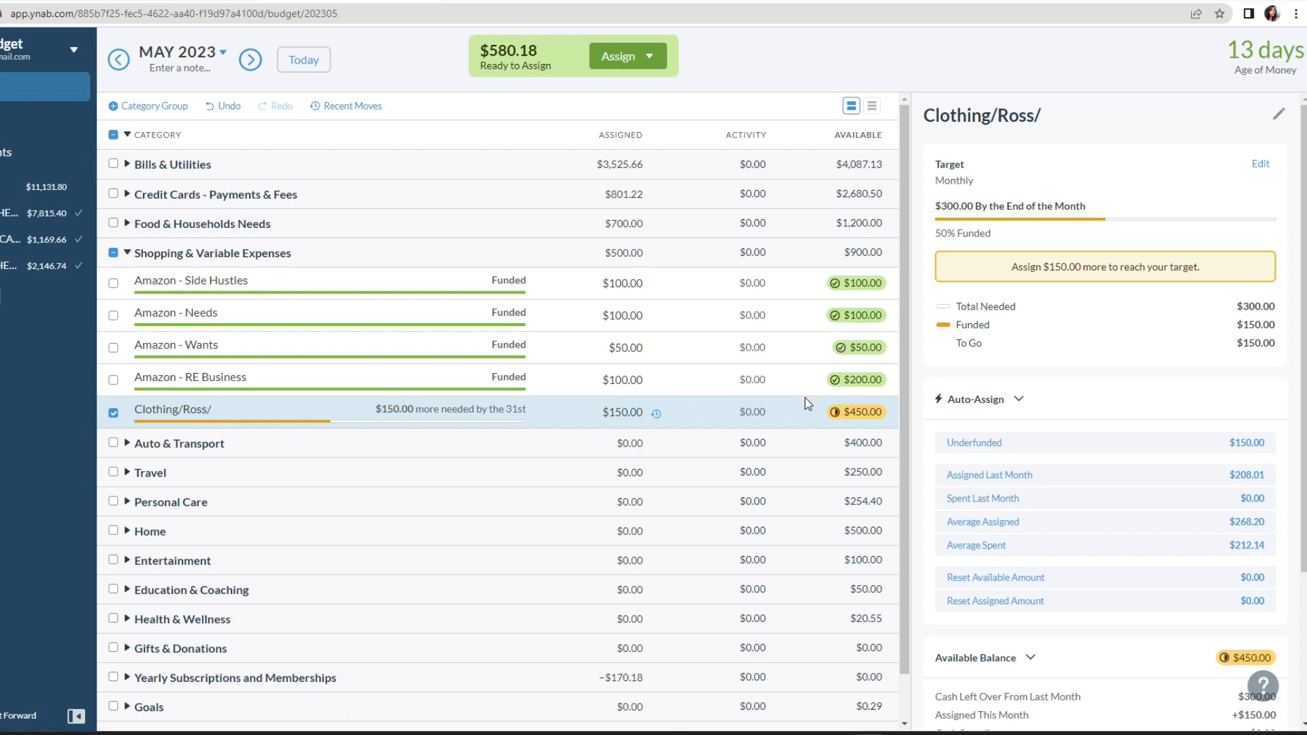
# Step: Change the Clothing/Ross/ monthly target's amount needed to $150 and save the target
pyautogui.click(1260, 167)
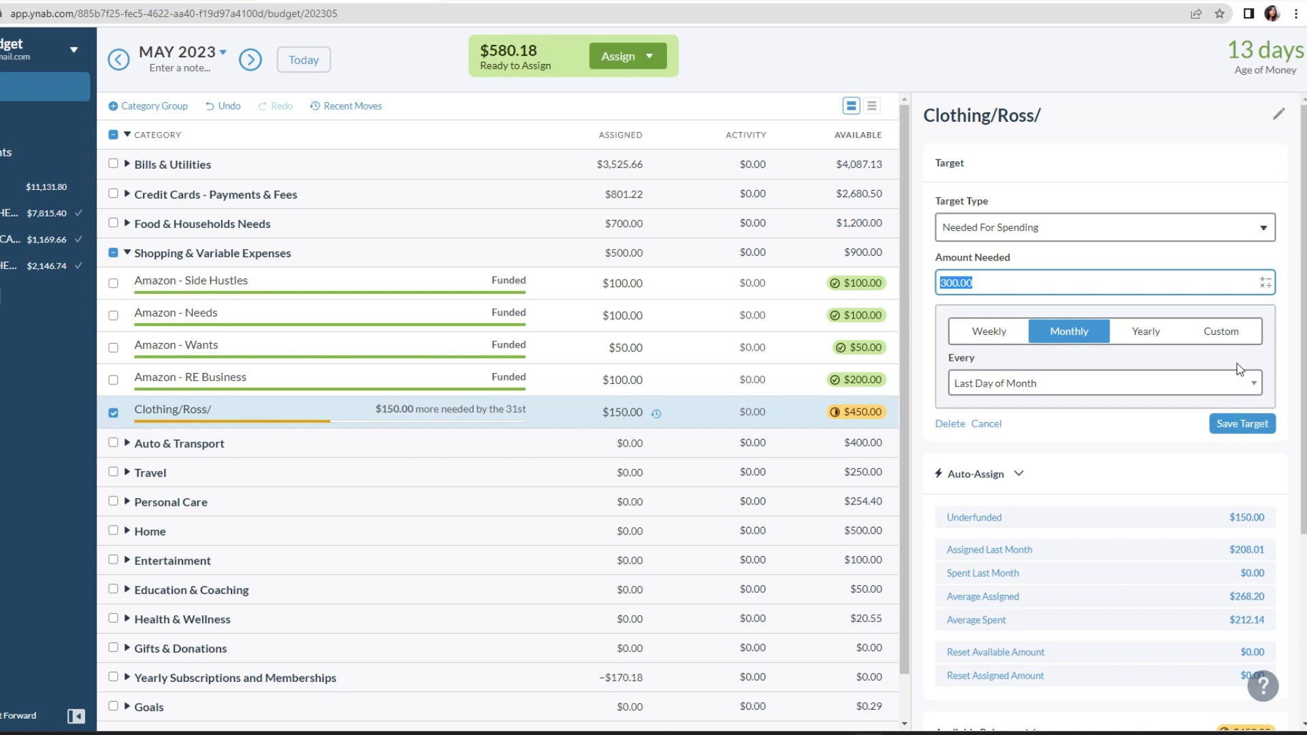
pyautogui.click(962, 282)
pyautogui.doubleClick(959, 282)
pyautogui.write('150')
pyautogui.click(1233, 426)
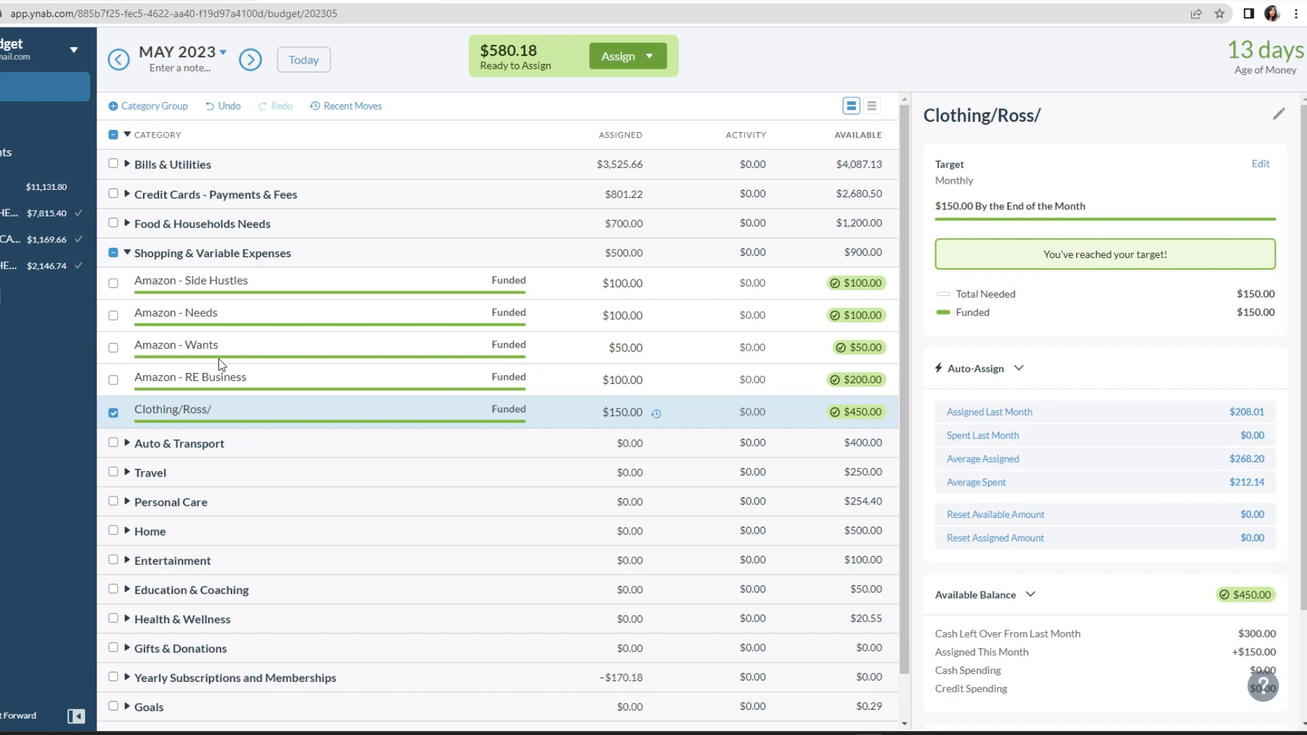
# Step: Collapse Shopping & Variable Expenses, expand Auto & Transport and assign $100 to Gas and Fuel
pyautogui.click(127, 255)
pyautogui.click(133, 285)
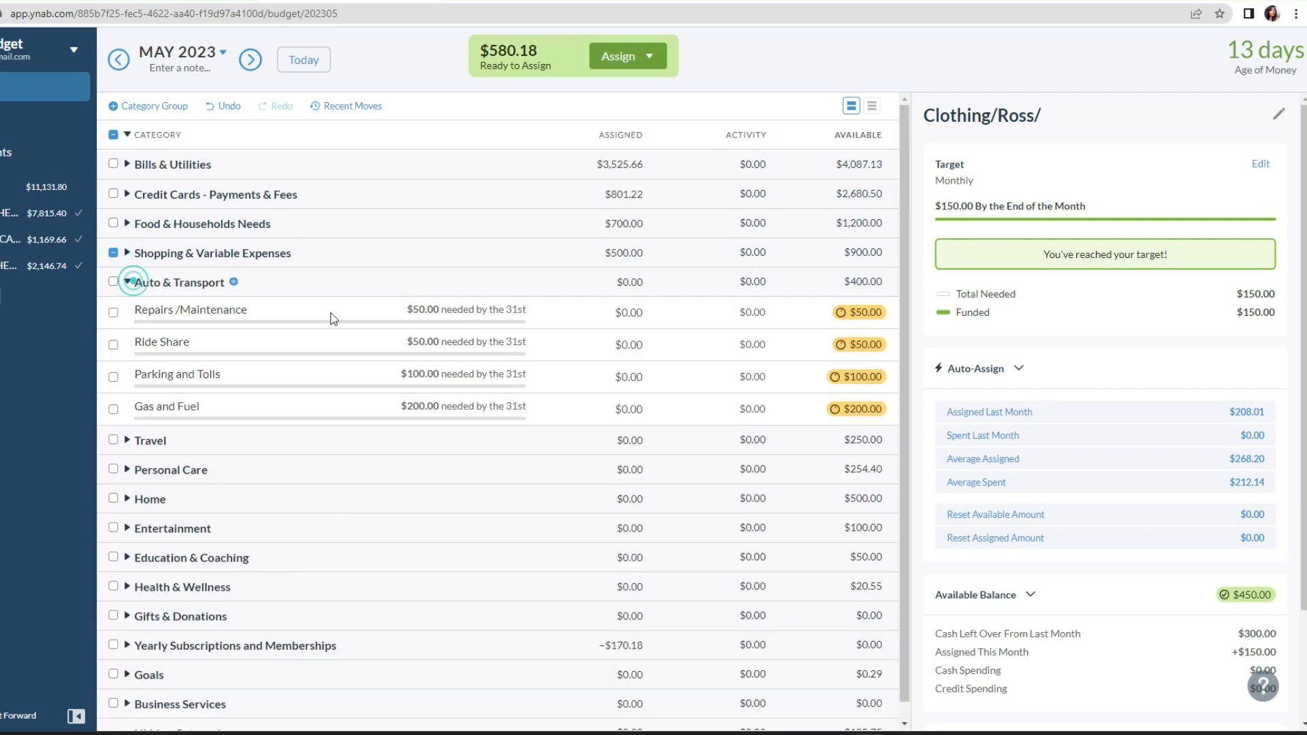
pyautogui.click(627, 313)
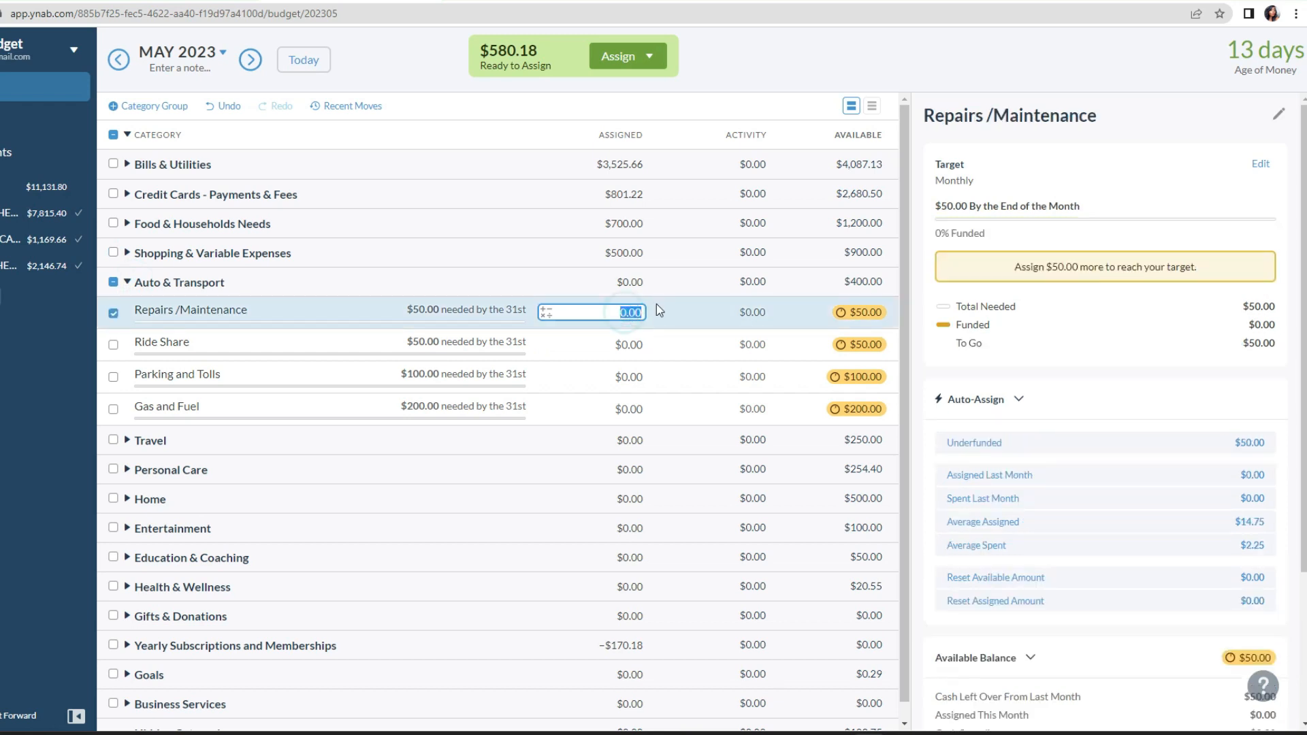
pyautogui.click(640, 414)
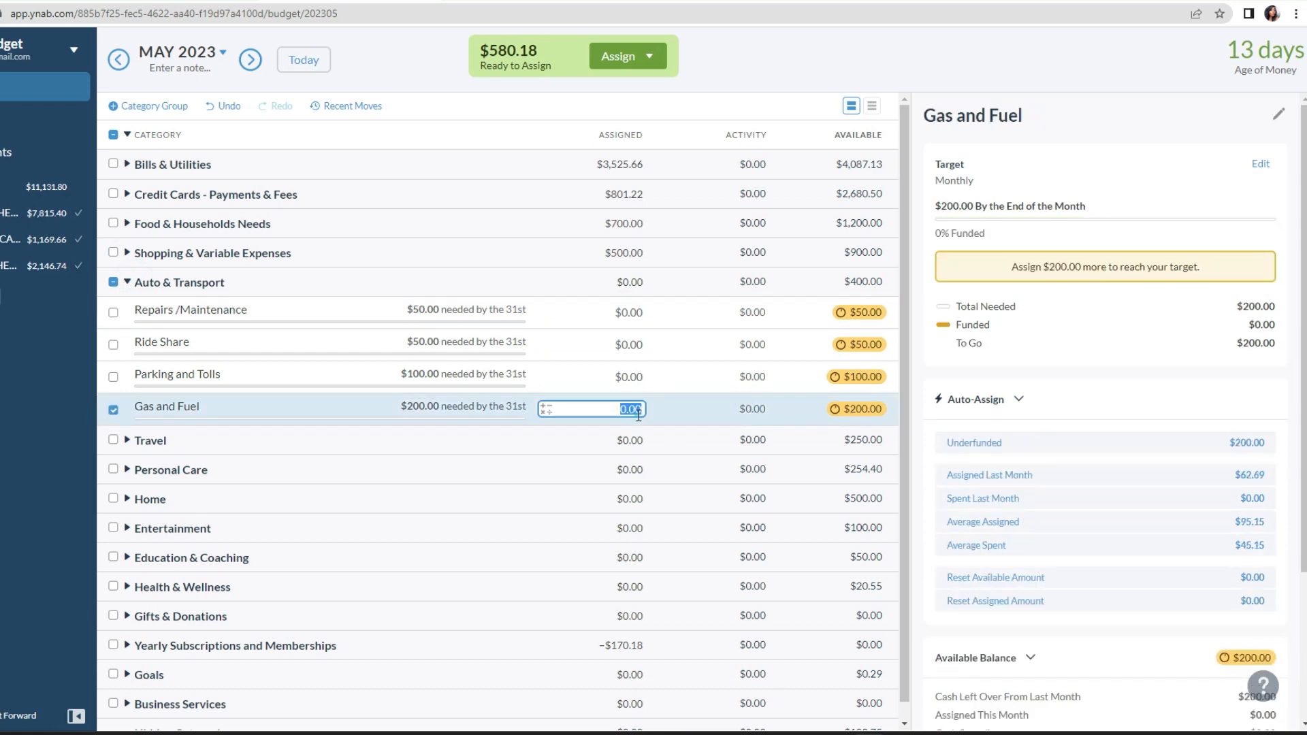
pyautogui.write('200')
pyautogui.press('Return')
pyautogui.click(626, 409)
pyautogui.write('0')
pyautogui.press('Return')
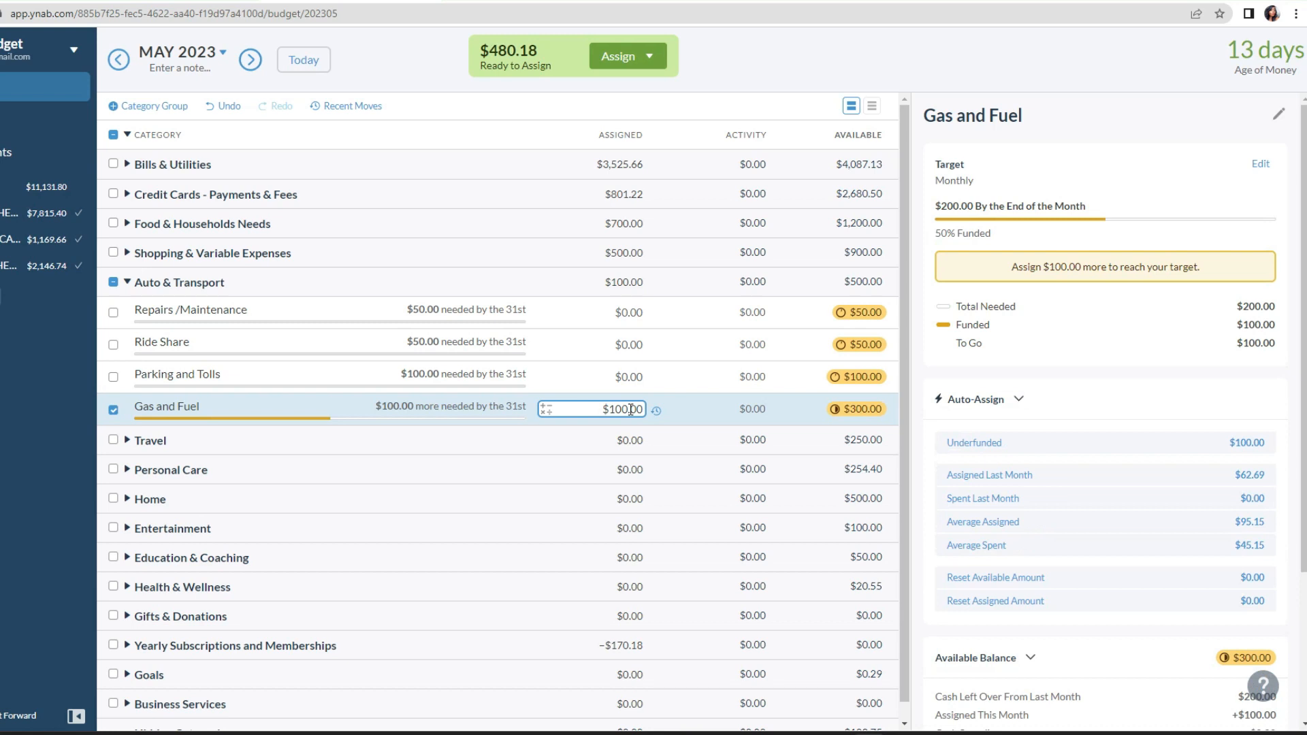
# Step: Assign $50 to Parking and Tolls and $20 to Ride Share in Auto & Transport
pyautogui.click(639, 376)
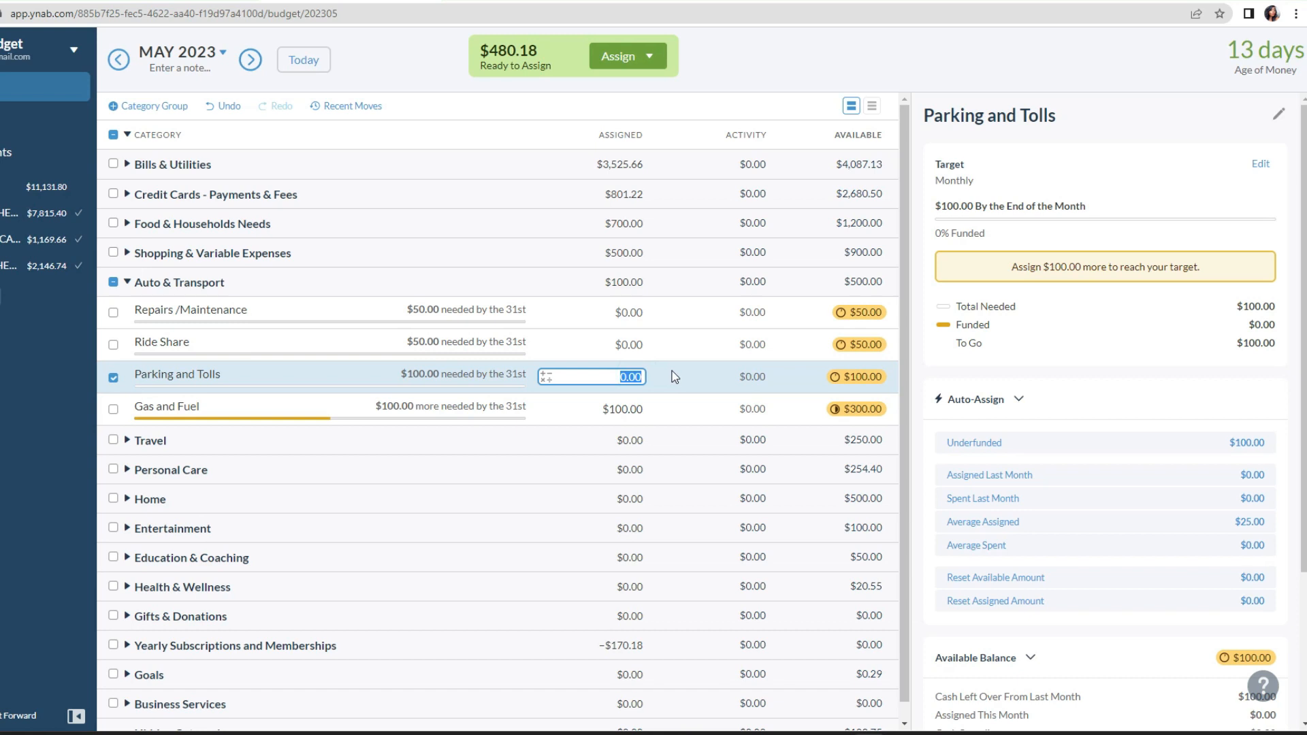
pyautogui.write('50')
pyautogui.press('Return')
pyautogui.click(644, 342)
pyautogui.click(645, 342)
pyautogui.write('20')
pyautogui.press('Return')
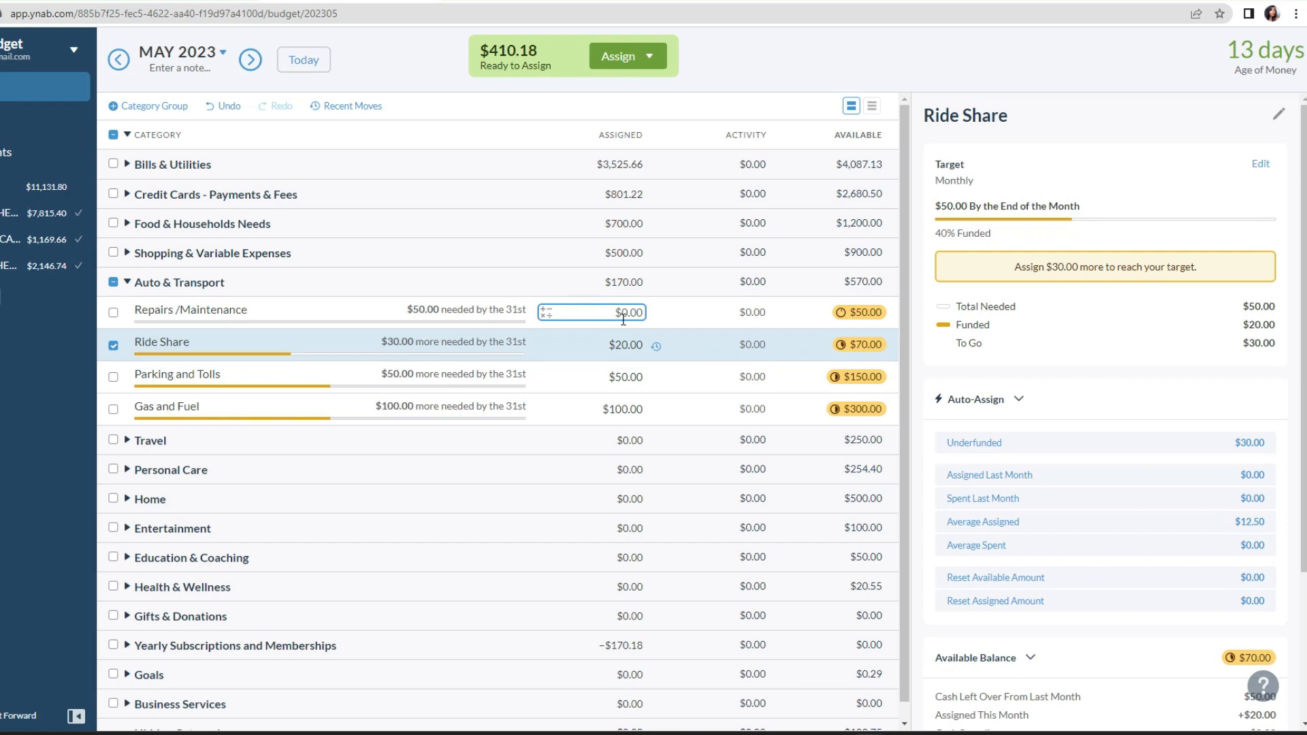
# Step: Assign $100 to the Repairs /Maintenance category in Auto & Transport
pyautogui.click(632, 313)
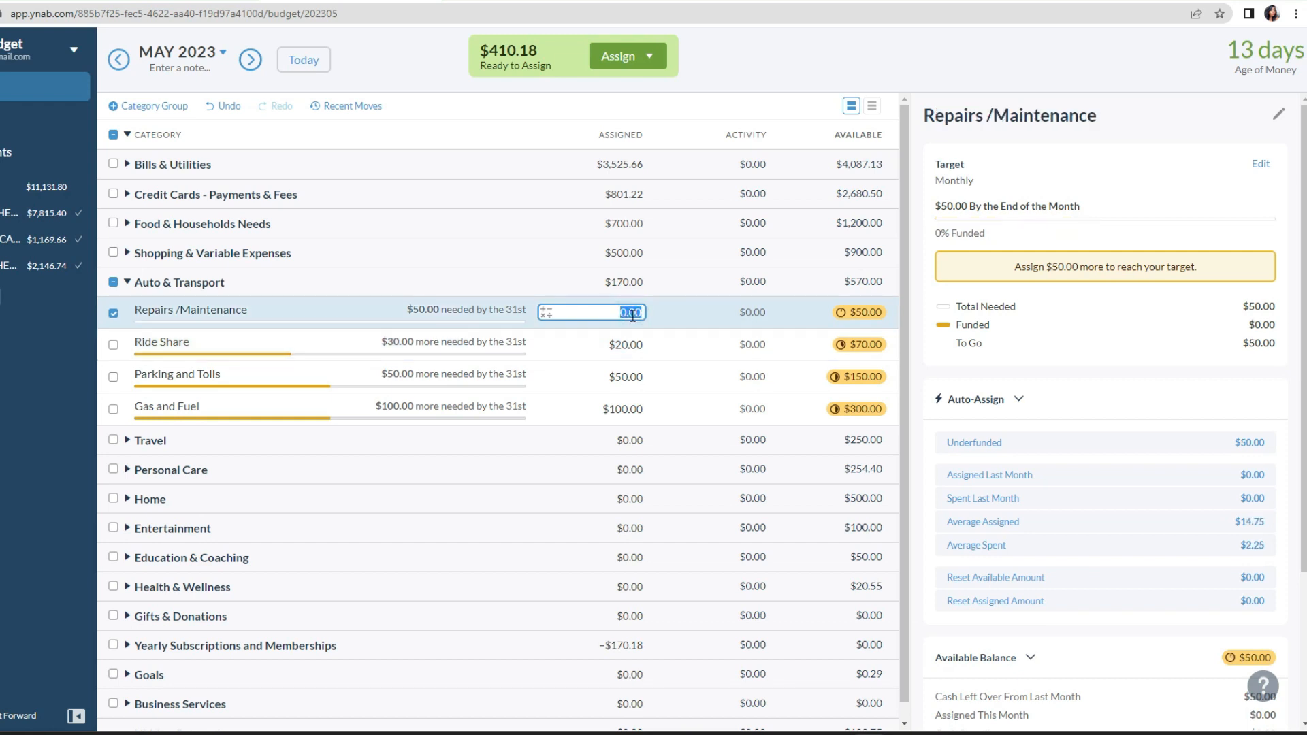
pyautogui.write('100')
pyautogui.press('Return')
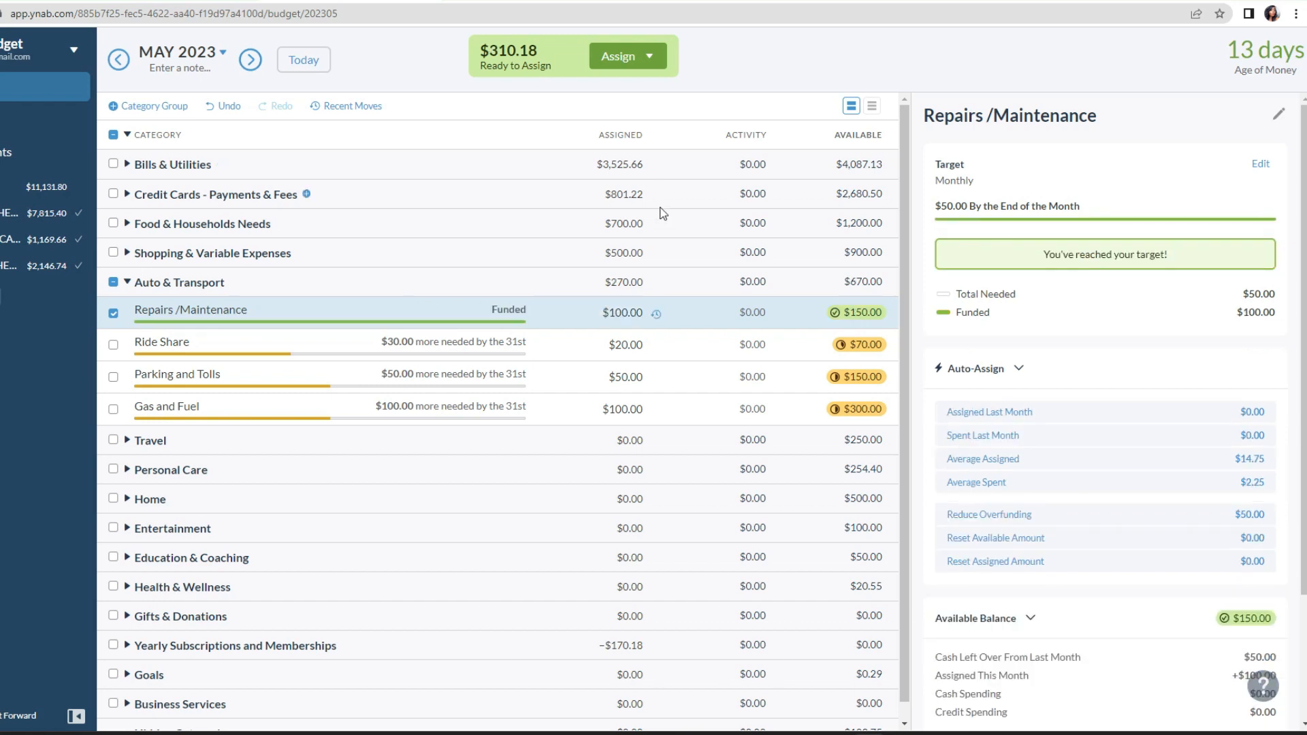
# Step: Open the assigned amount of Repairs /Maintenance for editing again
pyautogui.click(638, 311)
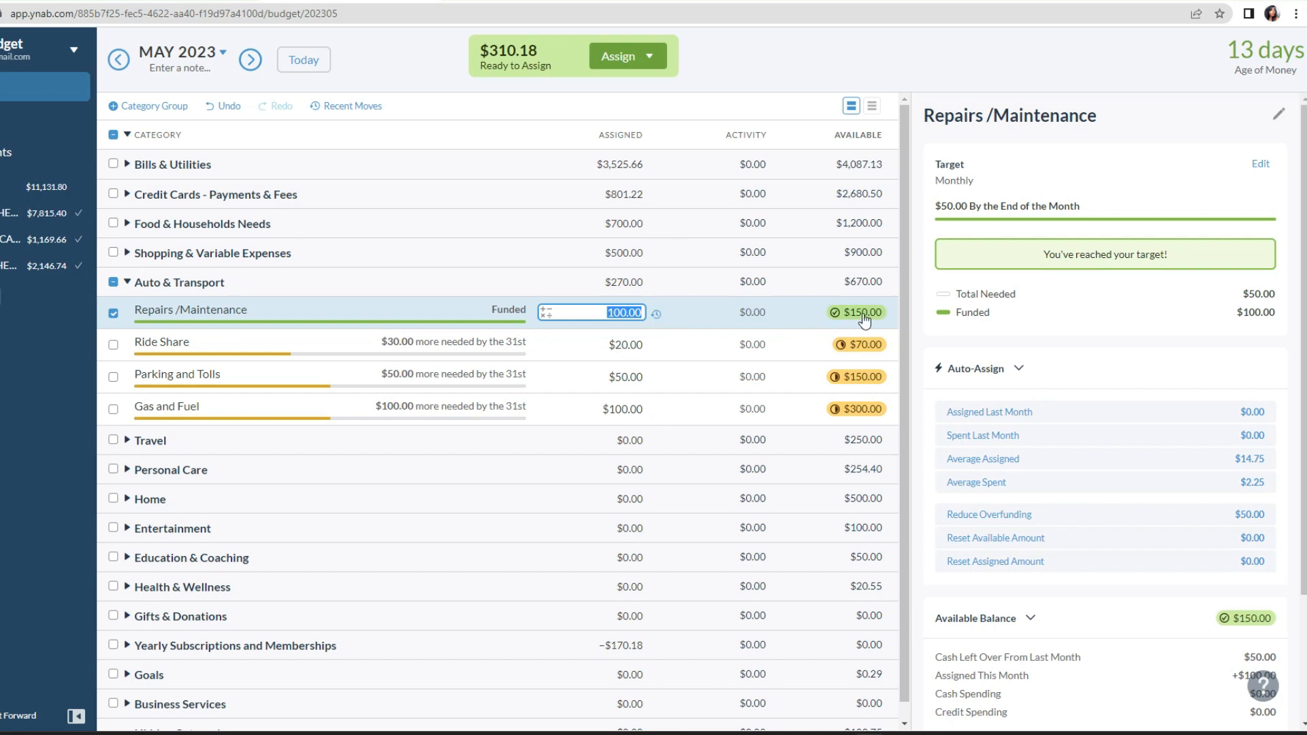
# Step: Inspect the name and target settings of the Gas and Fuel category
pyautogui.click(763, 54)
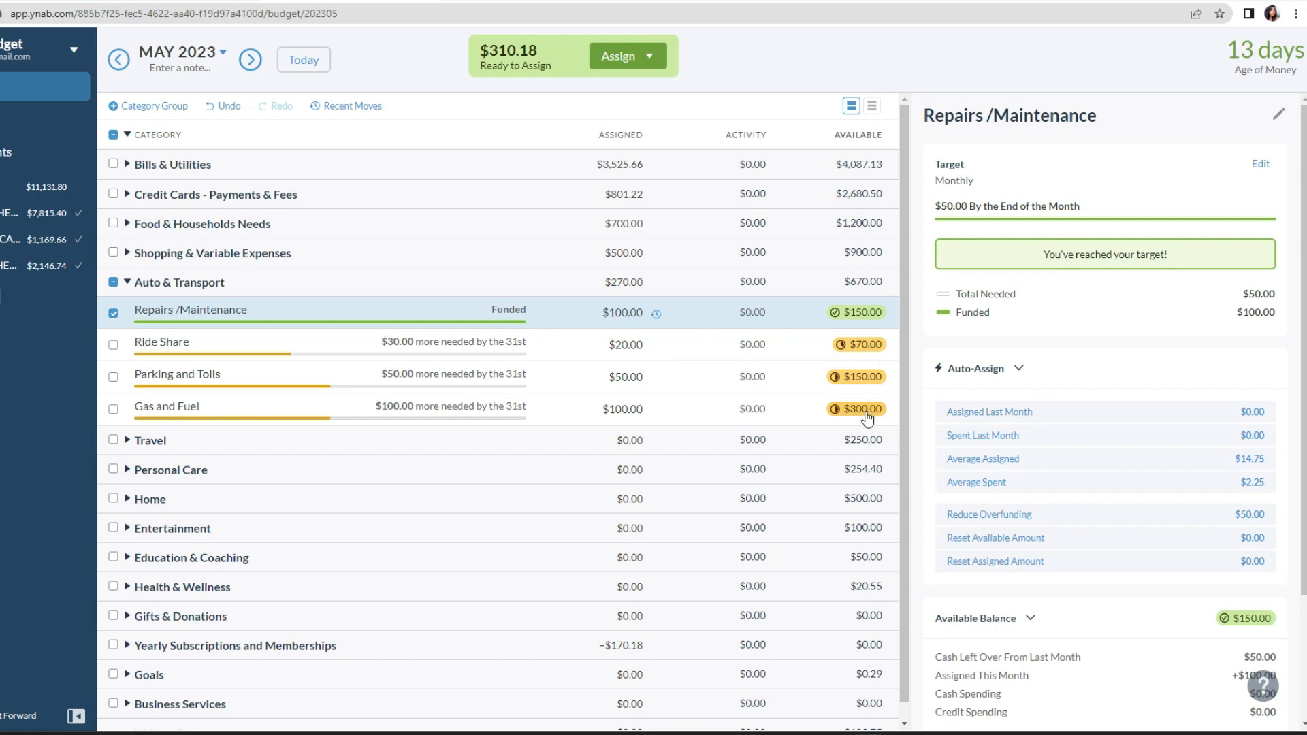
pyautogui.moveTo(867, 418)
pyautogui.click(558, 411)
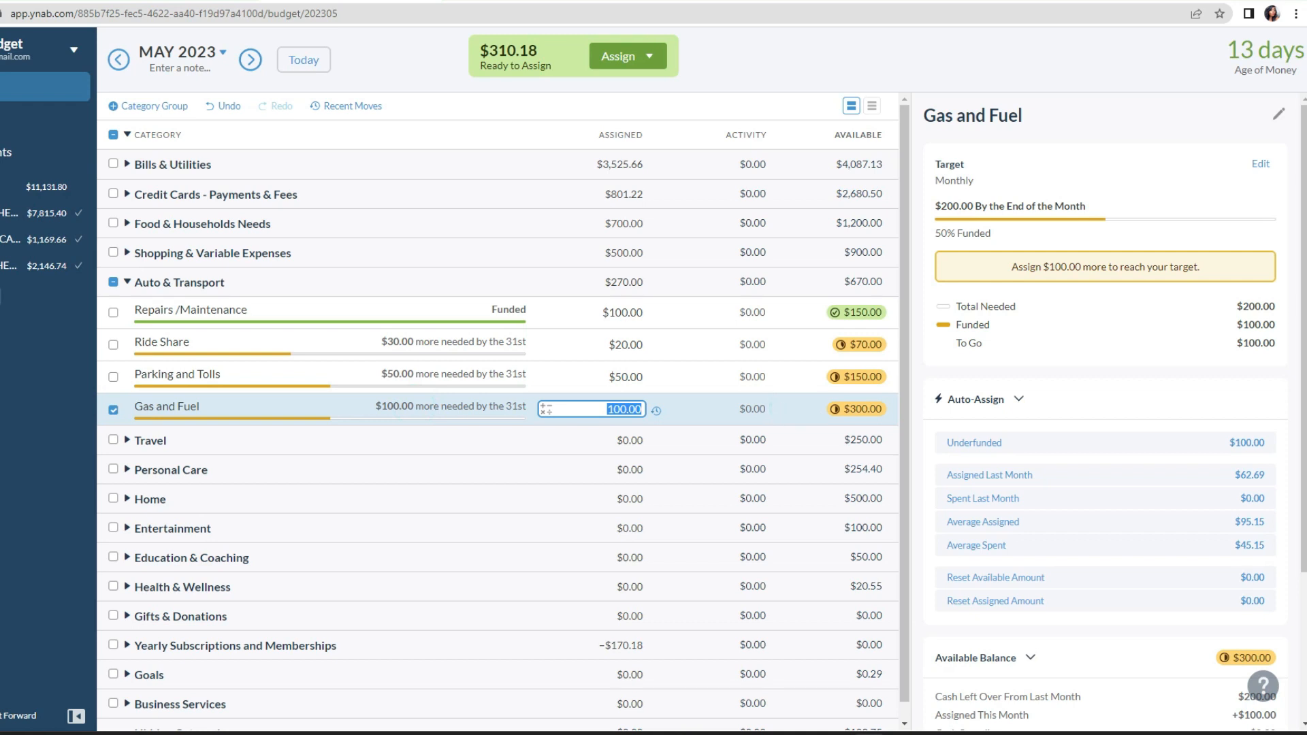
pyautogui.click(1278, 115)
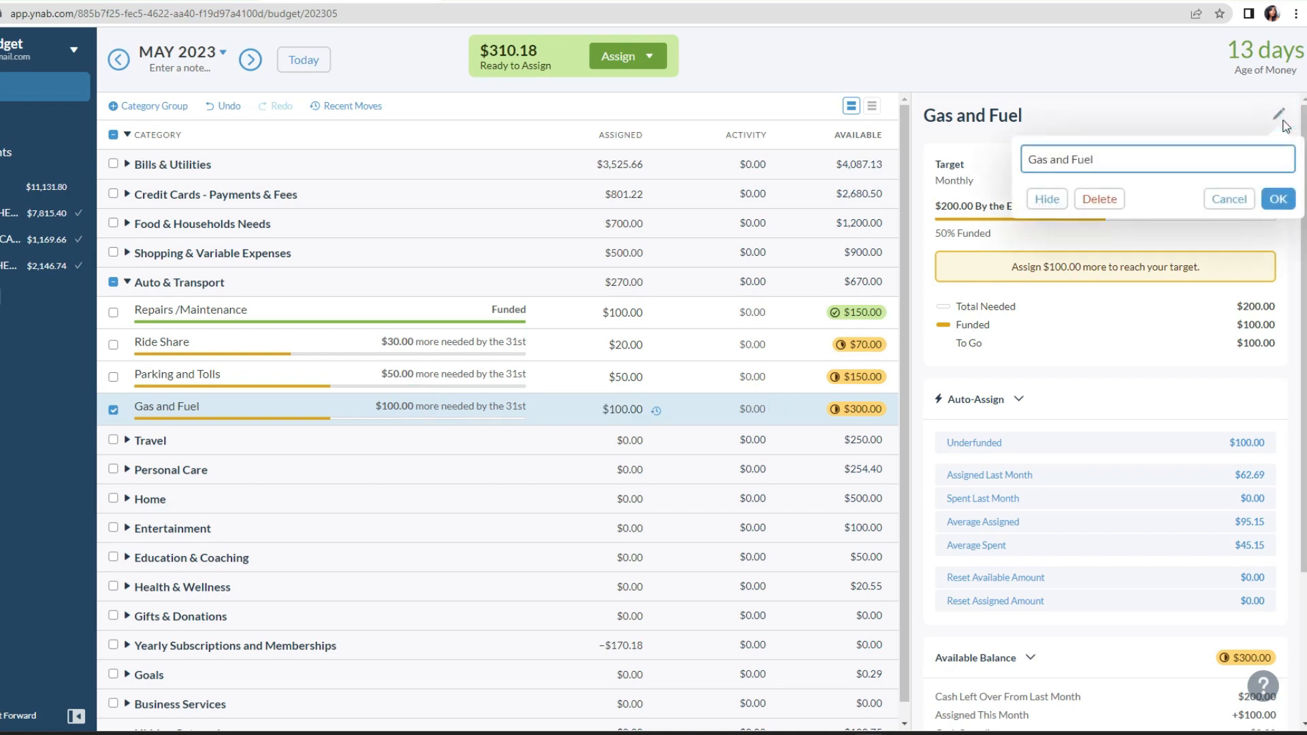
pyautogui.click(1229, 199)
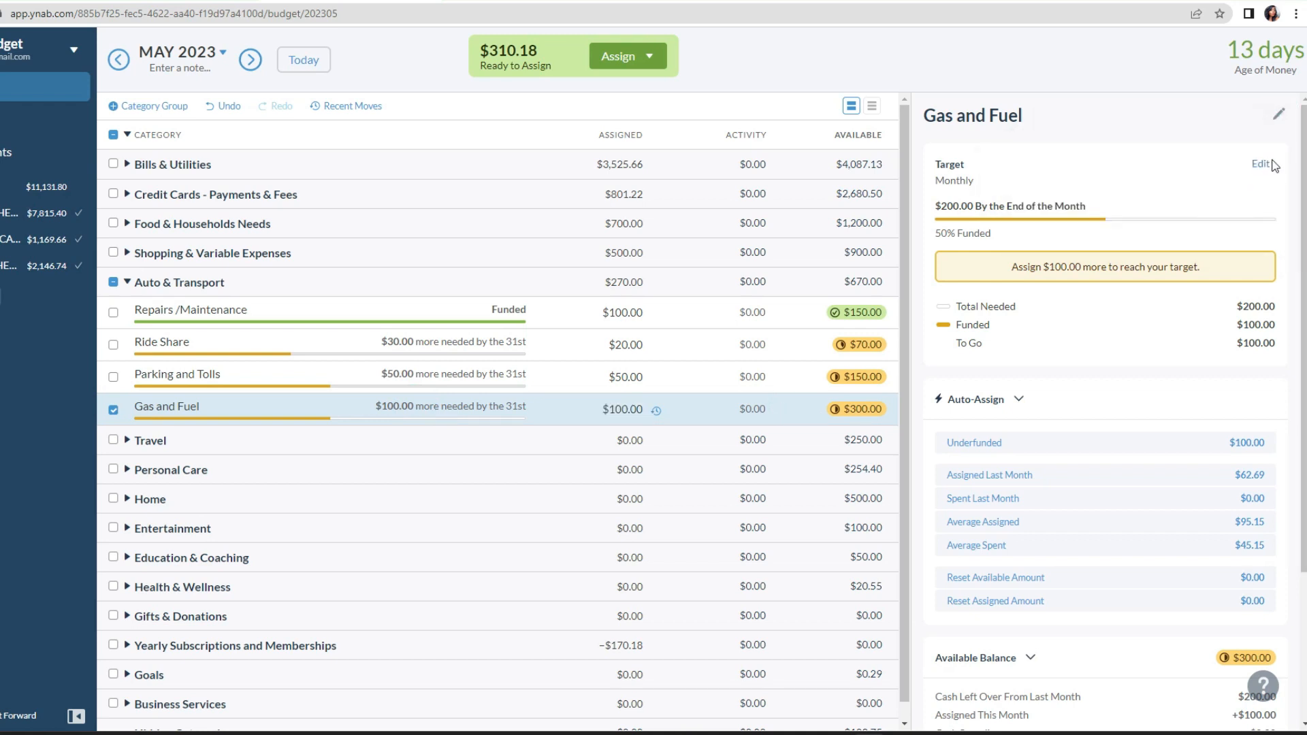
pyautogui.click(1270, 164)
pyautogui.click(1240, 436)
# Step: Collapse the Auto & Transport group and look through the categories under Travel
pyautogui.click(139, 285)
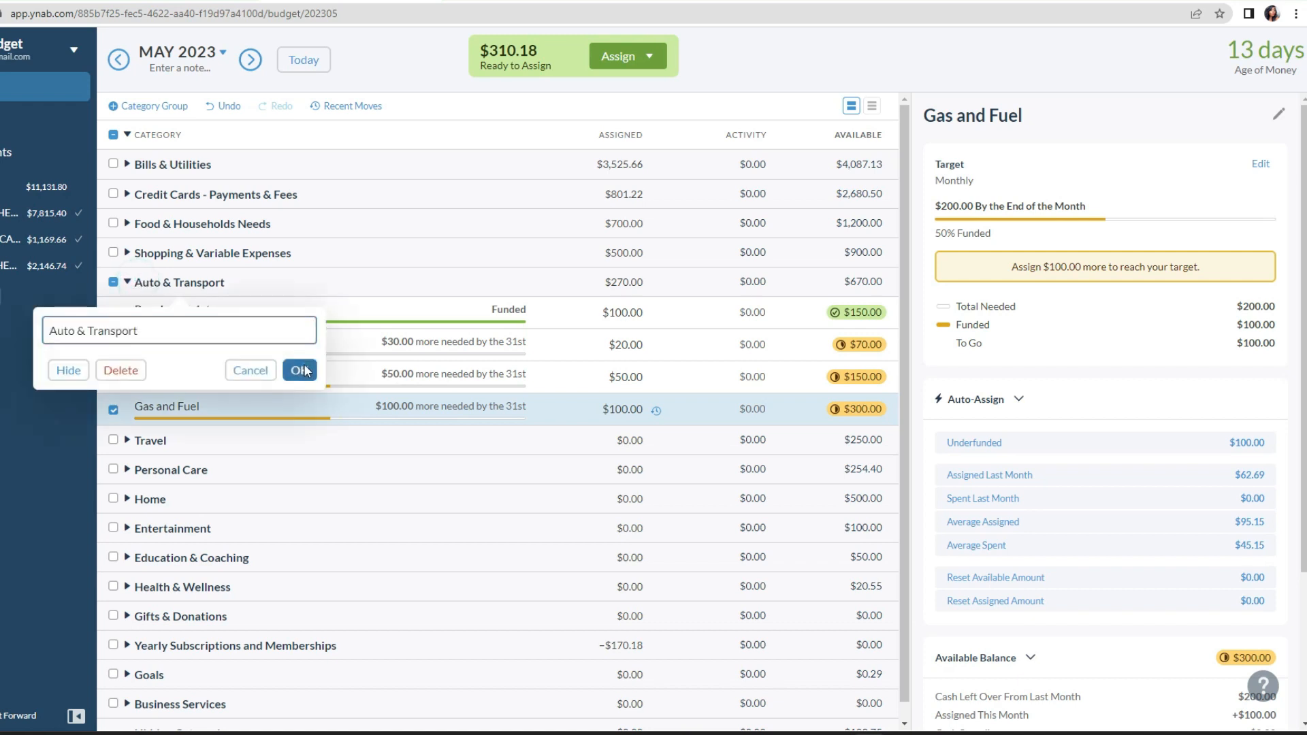
pyautogui.click(304, 368)
pyautogui.click(127, 282)
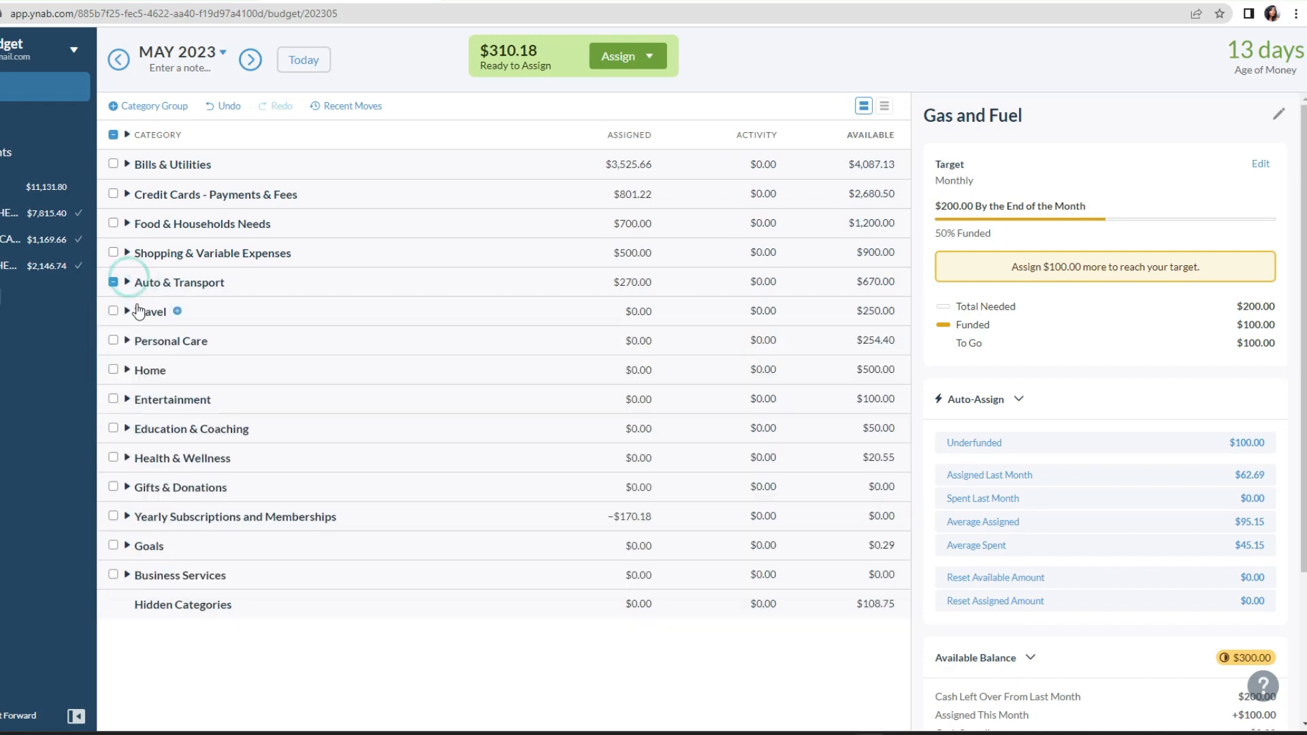
pyautogui.click(128, 310)
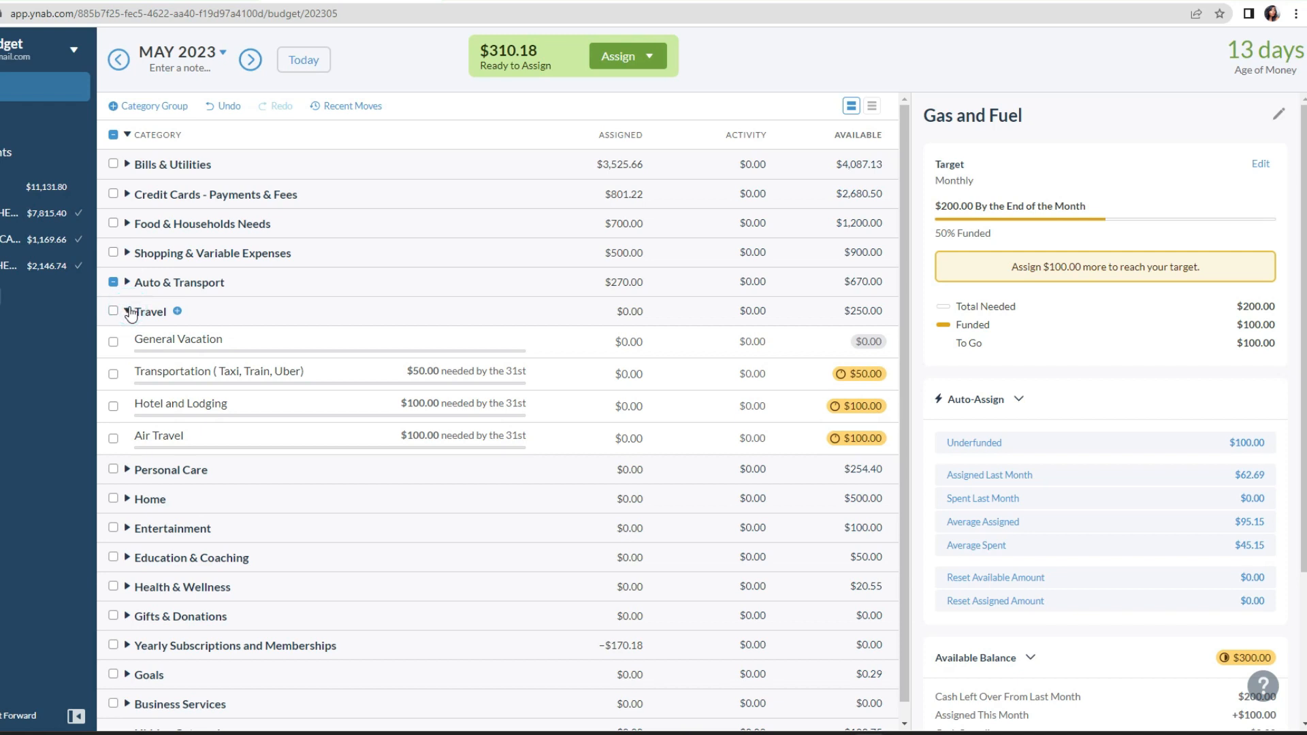
pyautogui.click(128, 311)
# Step: Assign $50 to Salon Services in the Personal Care group and collapse the group
pyautogui.click(129, 341)
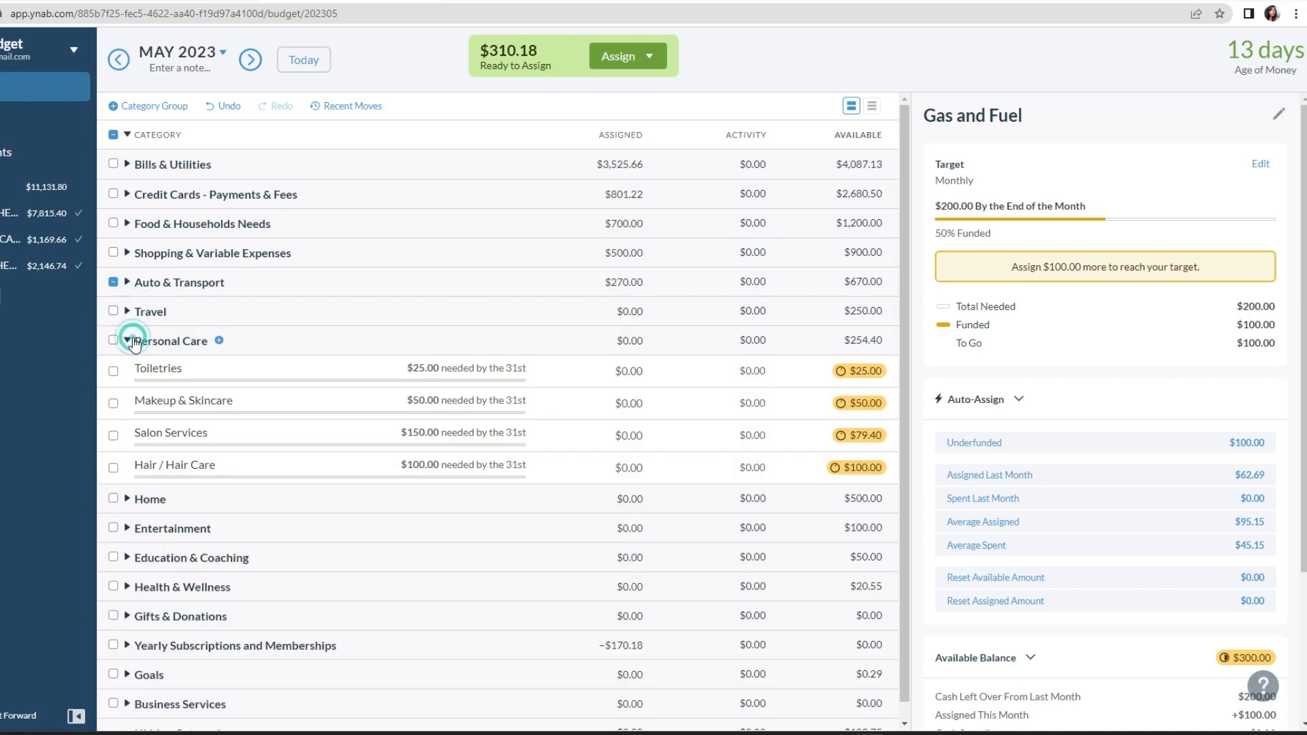
pyautogui.click(641, 402)
pyautogui.click(633, 435)
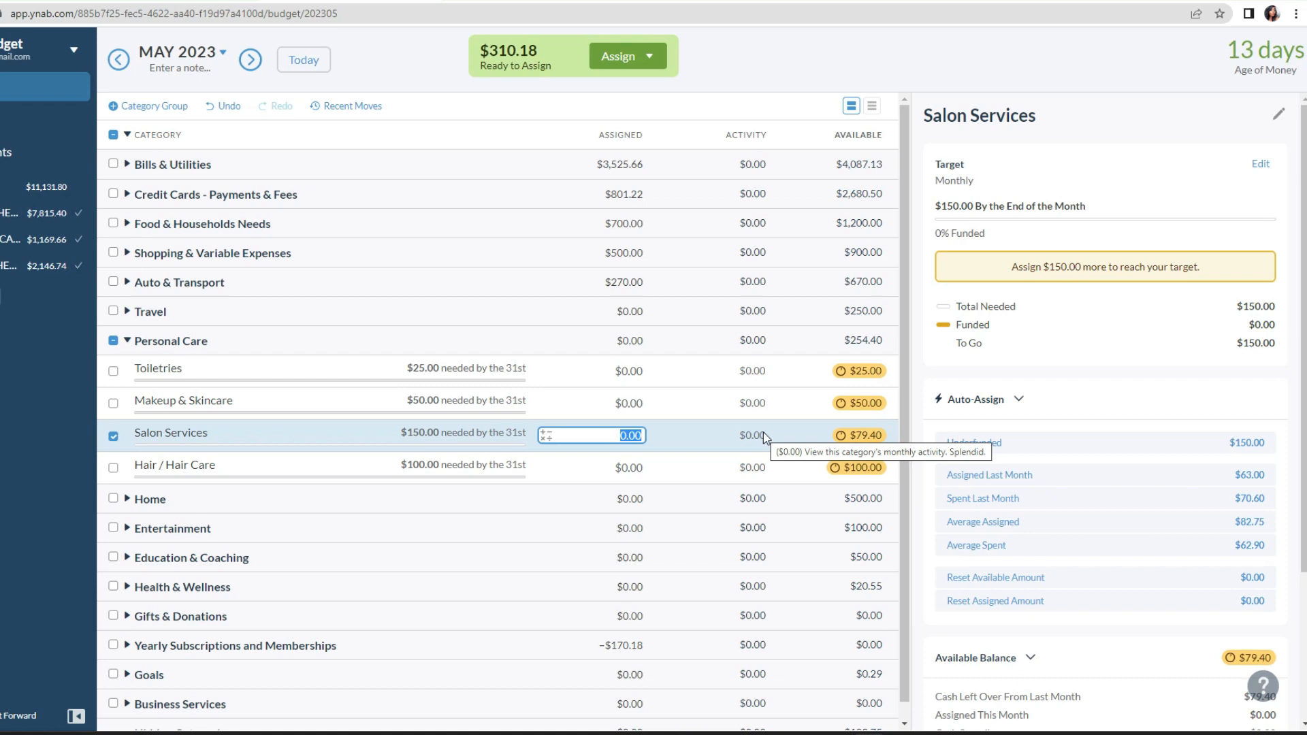
pyautogui.write('50')
pyautogui.press('Return')
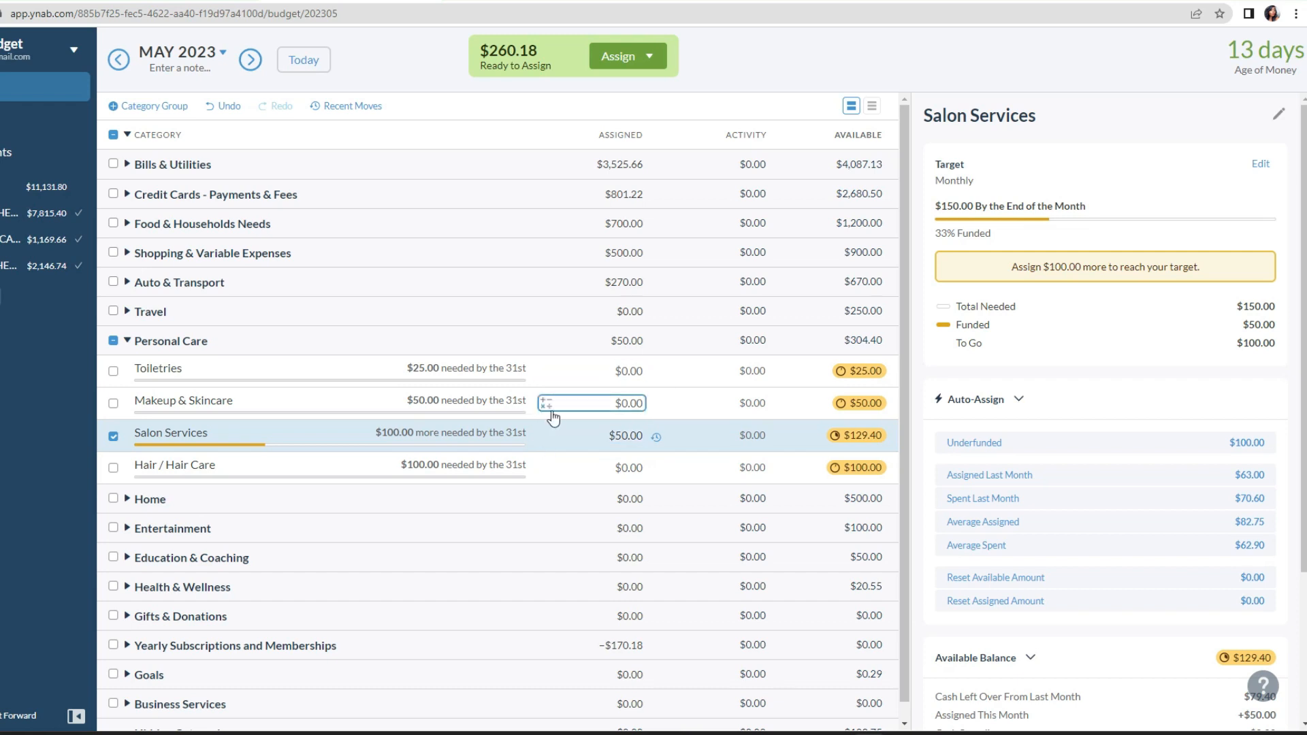
pyautogui.click(128, 342)
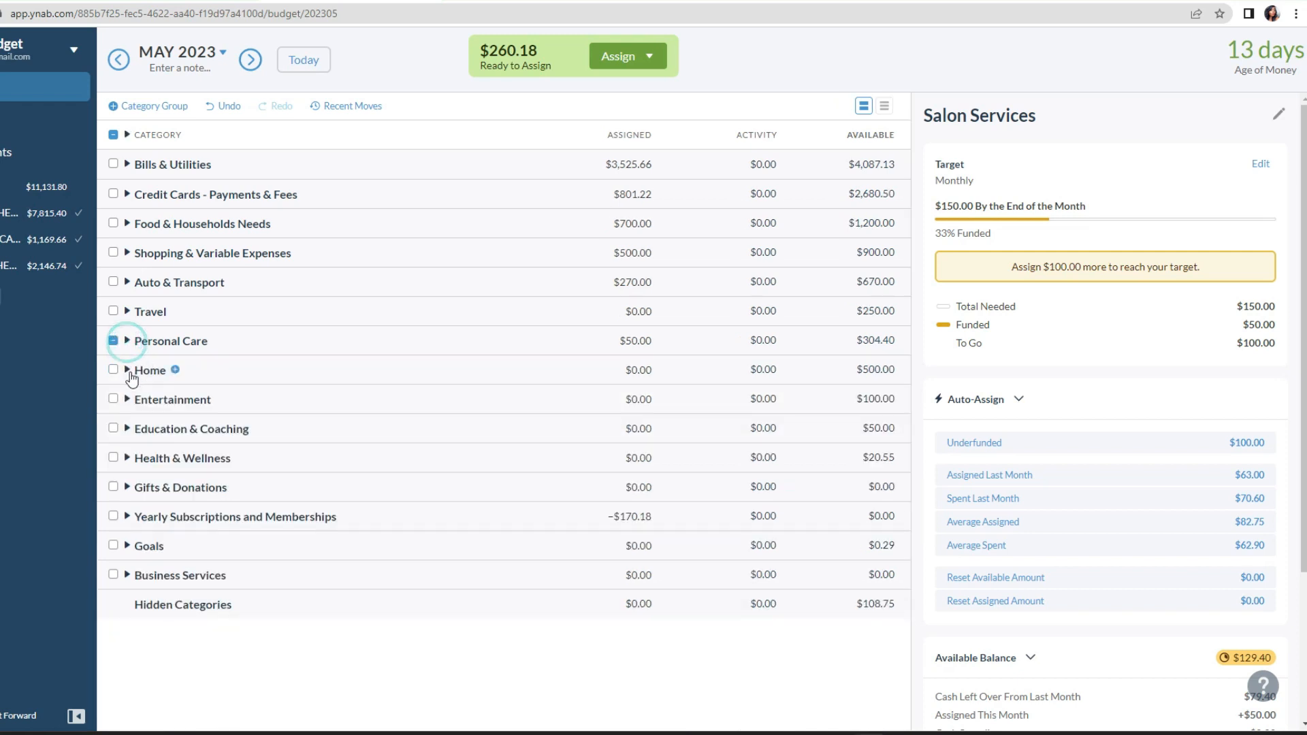
# Step: Review the categories and needed amounts in the Home, Entertainment, Education & Coaching and Health & Wellness groups one by one
pyautogui.click(129, 372)
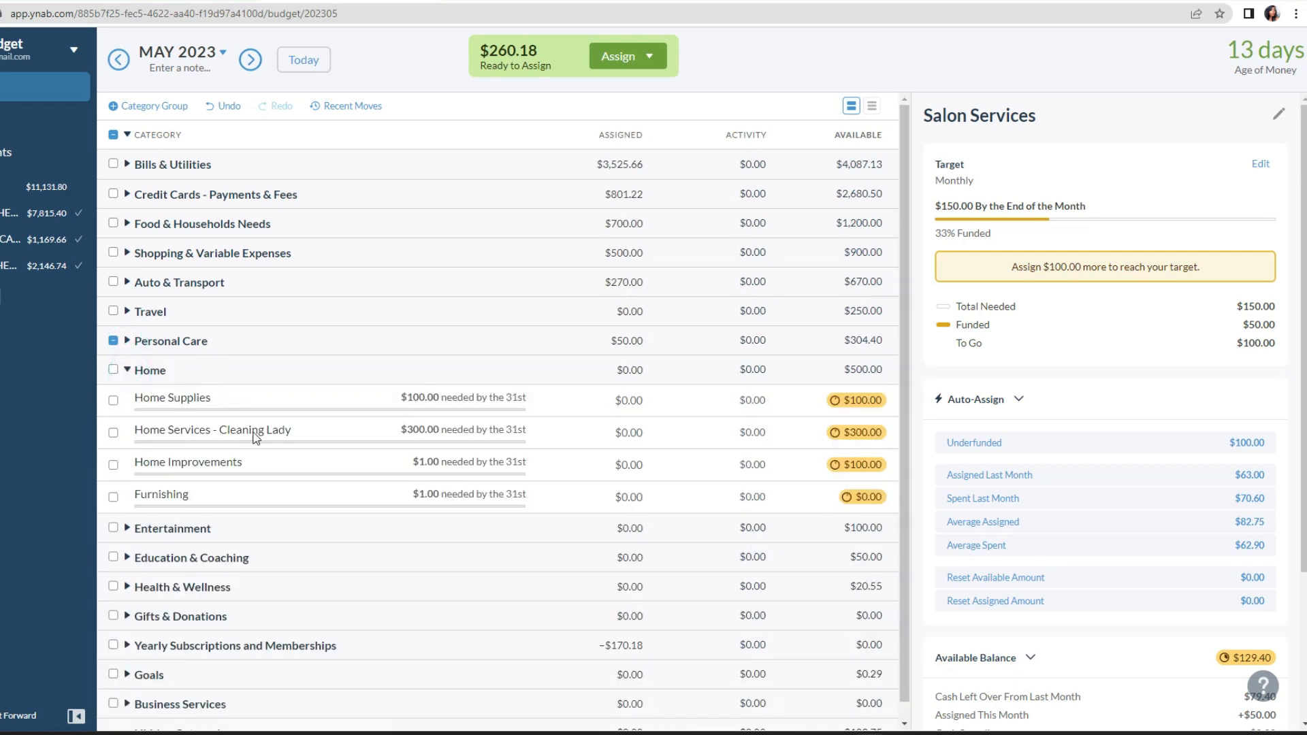
pyautogui.click(620, 430)
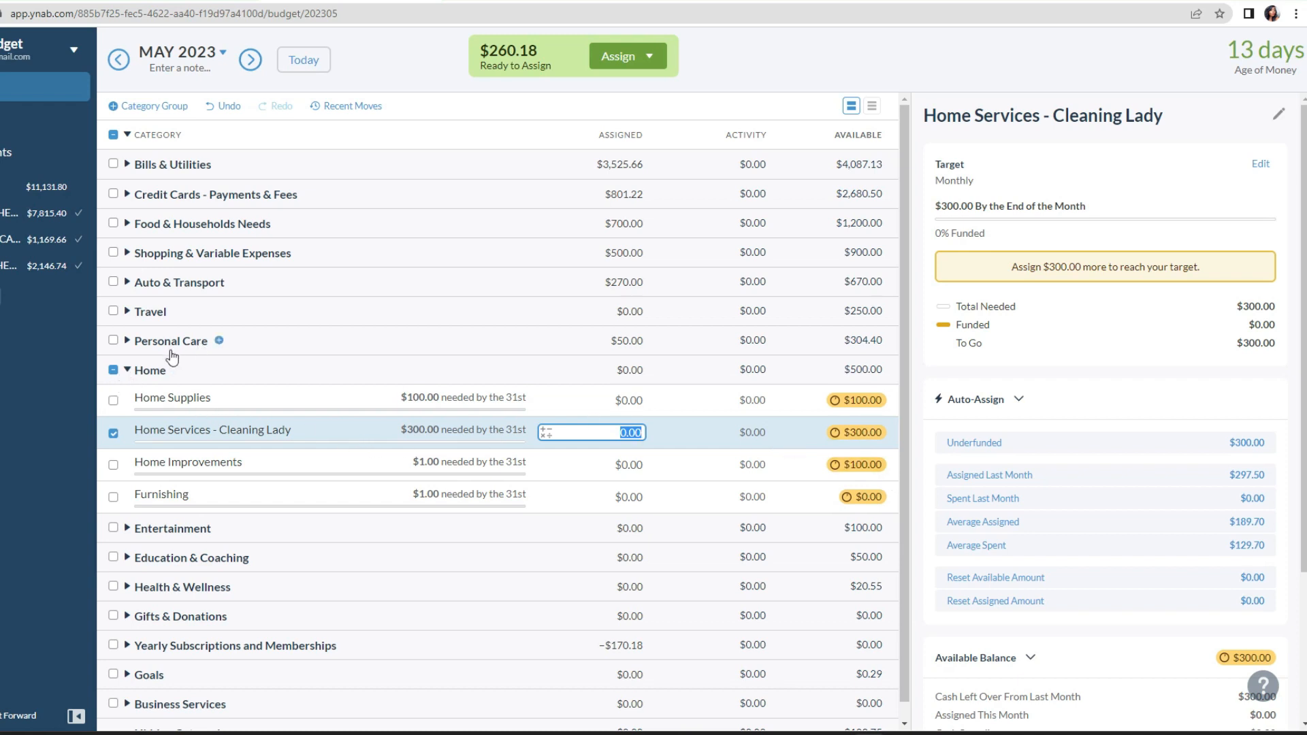
pyautogui.click(127, 370)
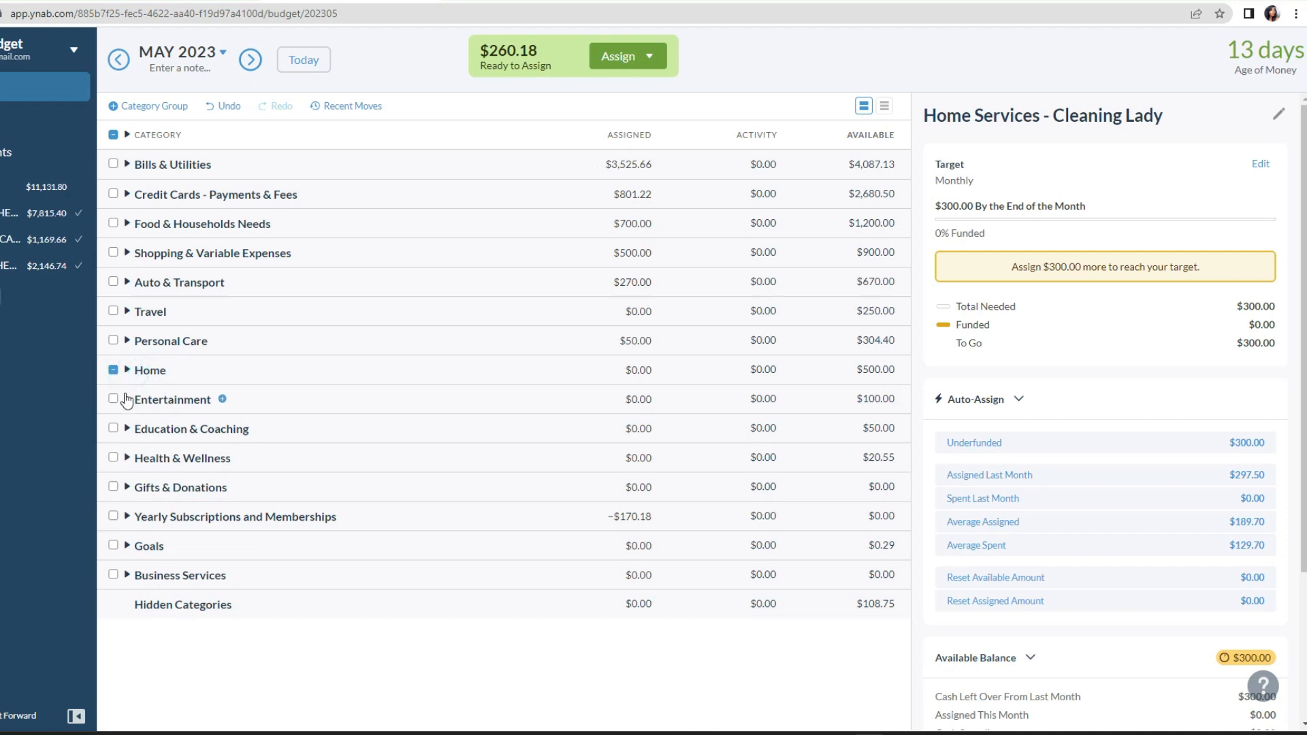
pyautogui.click(126, 400)
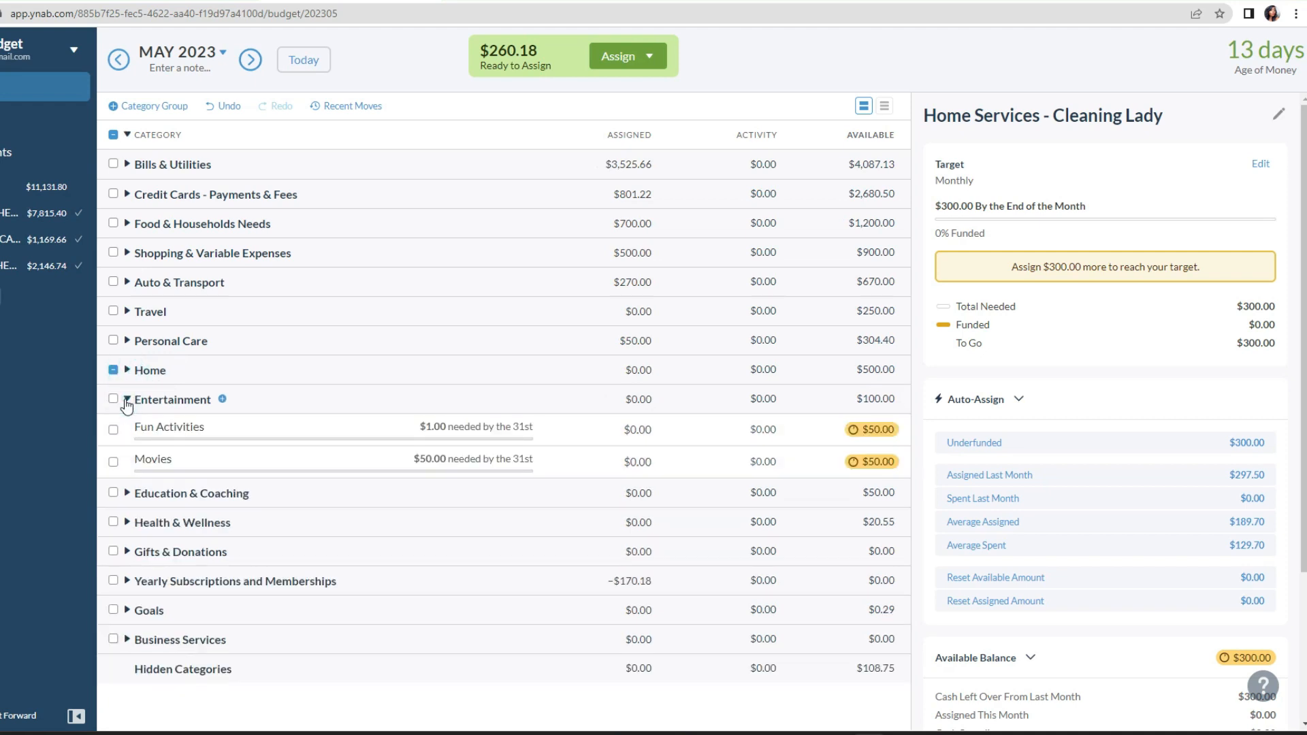
pyautogui.click(127, 400)
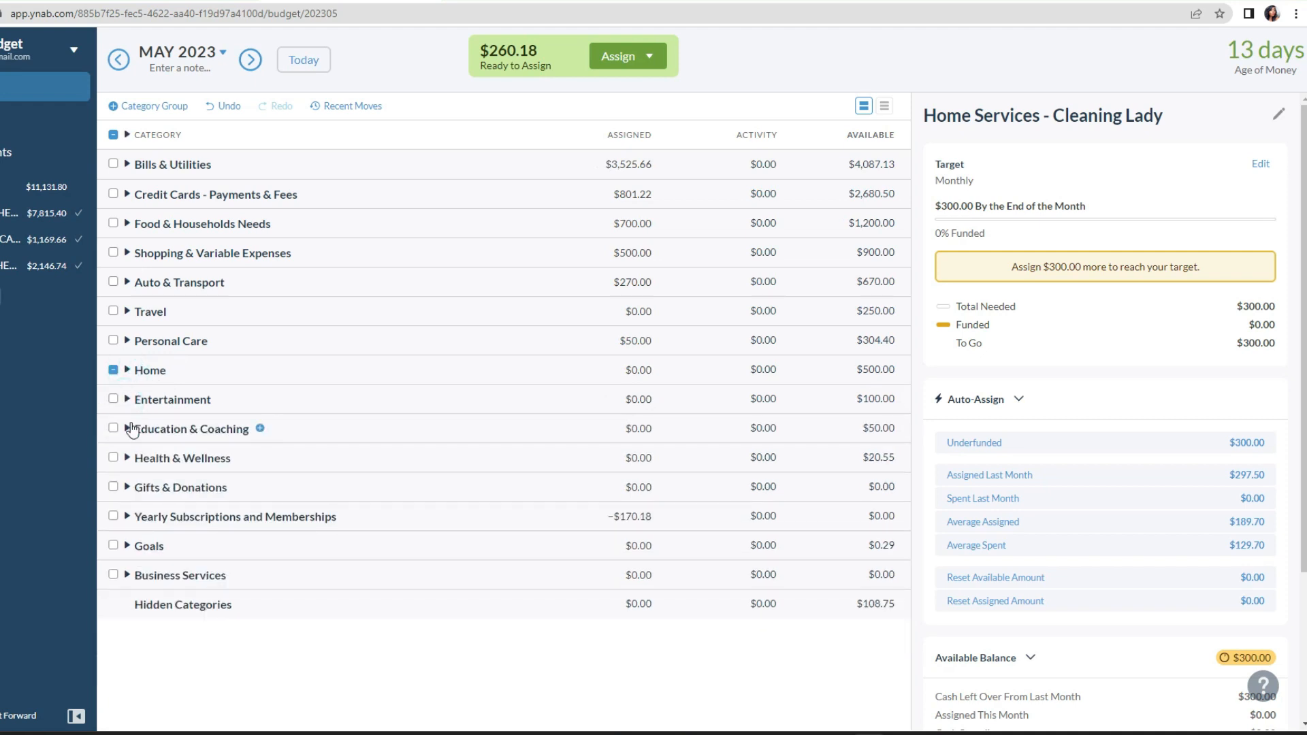
pyautogui.click(127, 428)
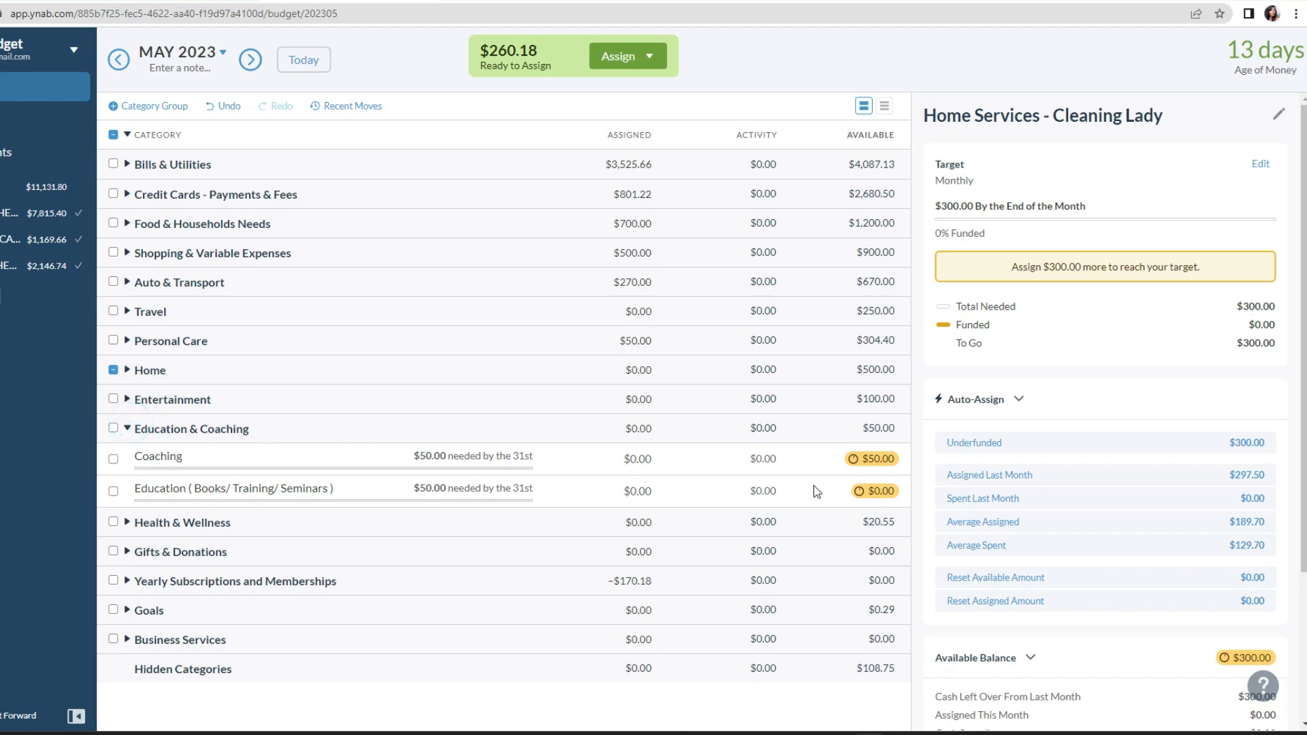
pyautogui.click(127, 428)
pyautogui.click(128, 458)
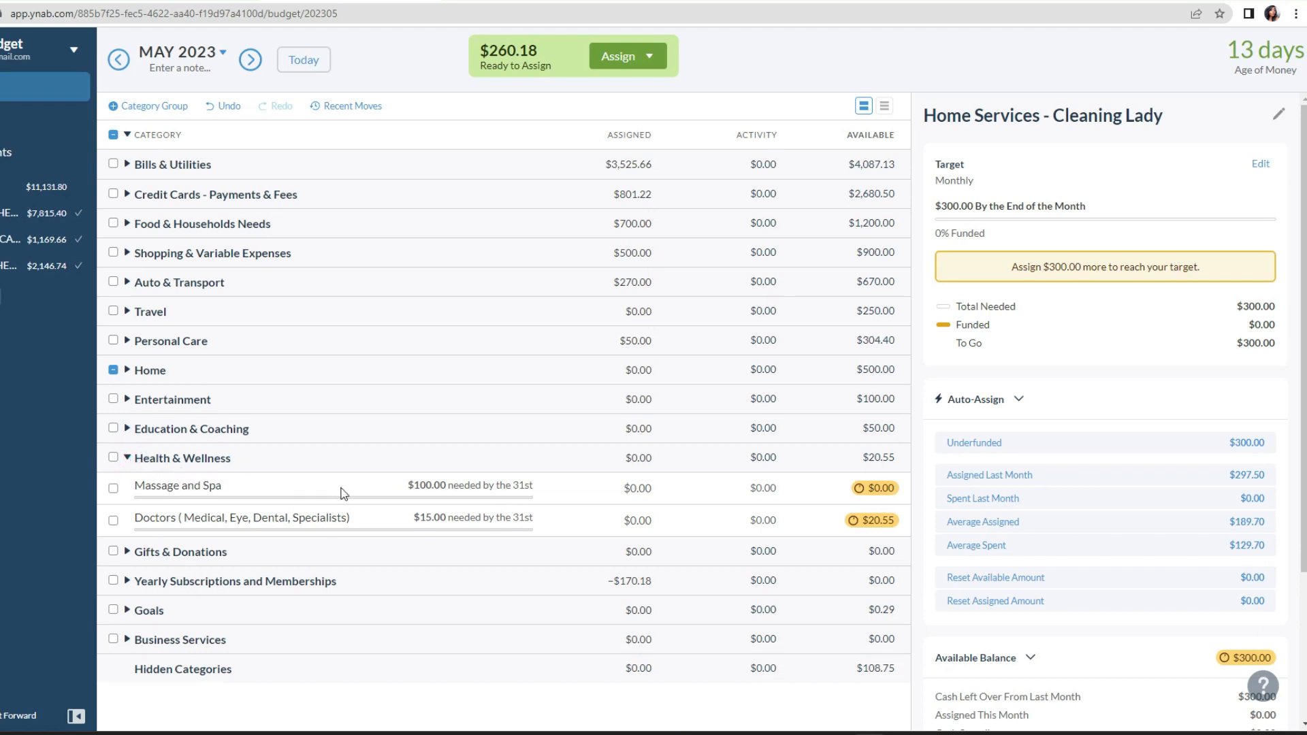
pyautogui.click(128, 457)
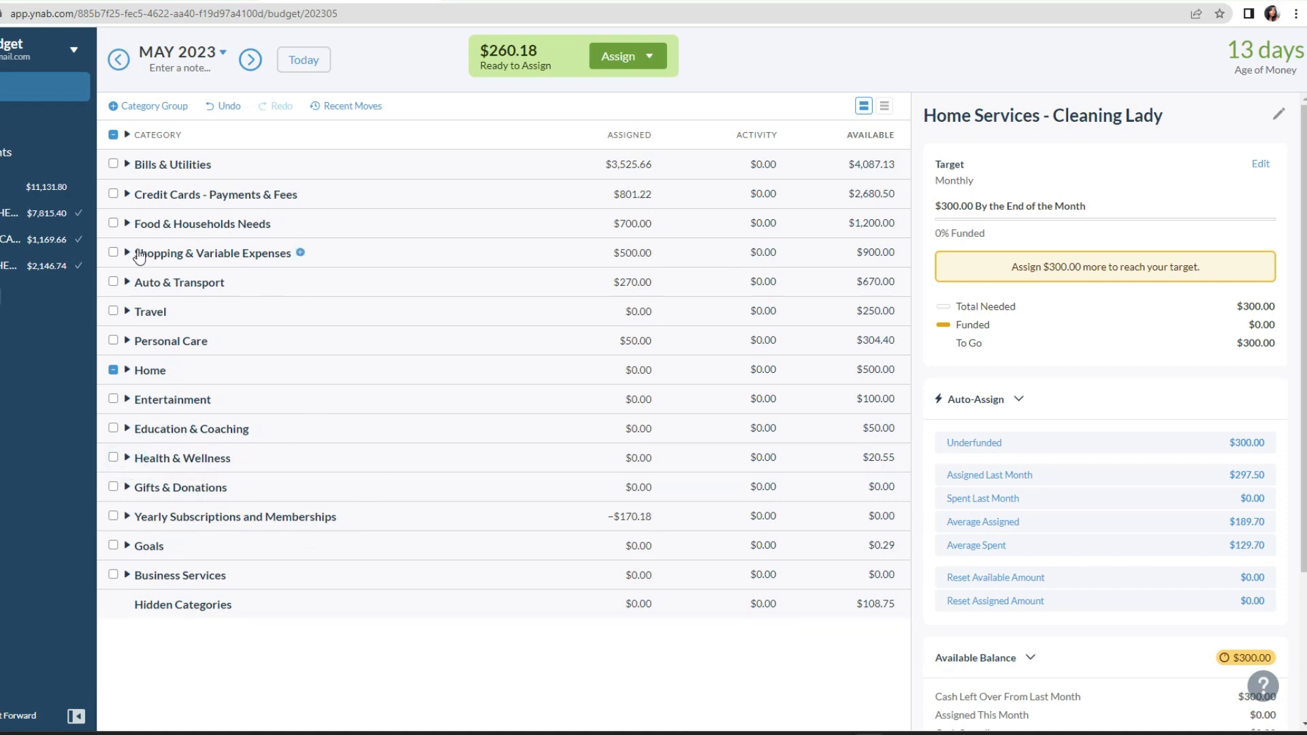
# Step: Assign $260.18 to CC Debt Snow Ball Pymt under Credit Cards - Payments & Fees and collapse the group
pyautogui.click(126, 194)
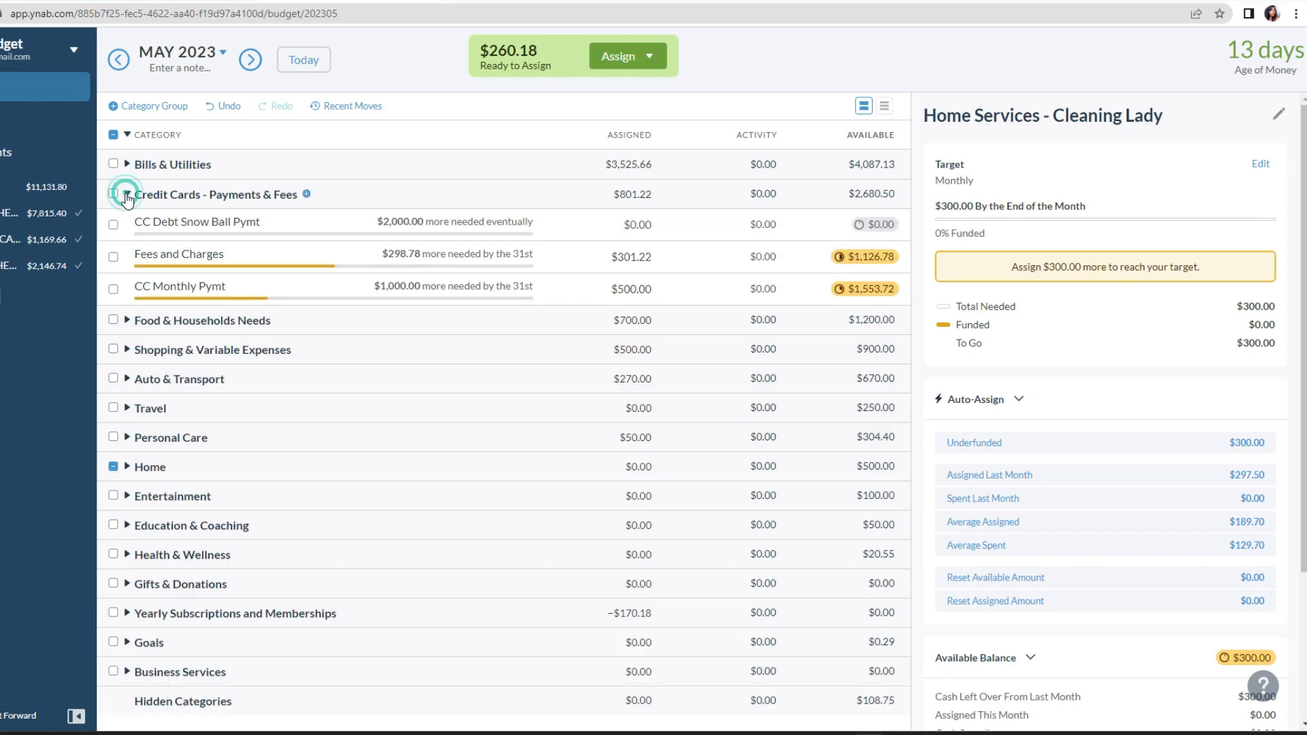
pyautogui.click(646, 226)
pyautogui.write('260.18')
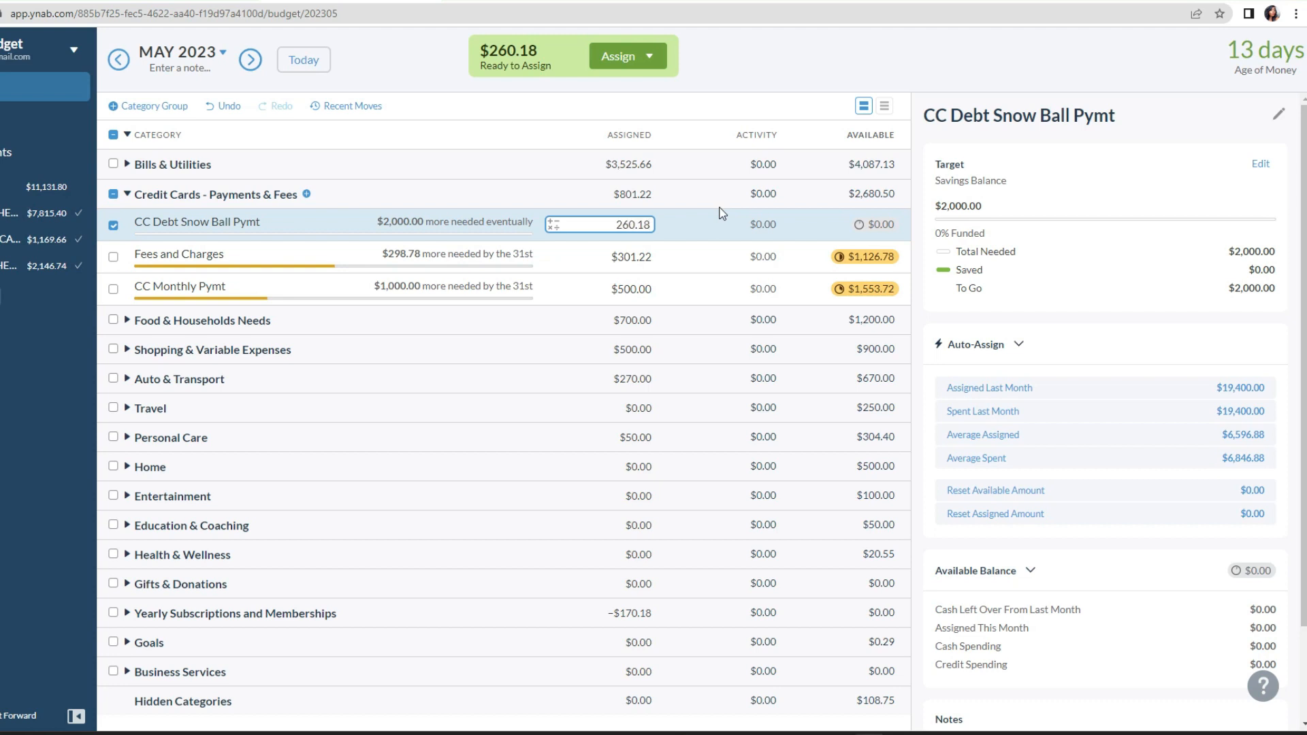
pyautogui.press('Return')
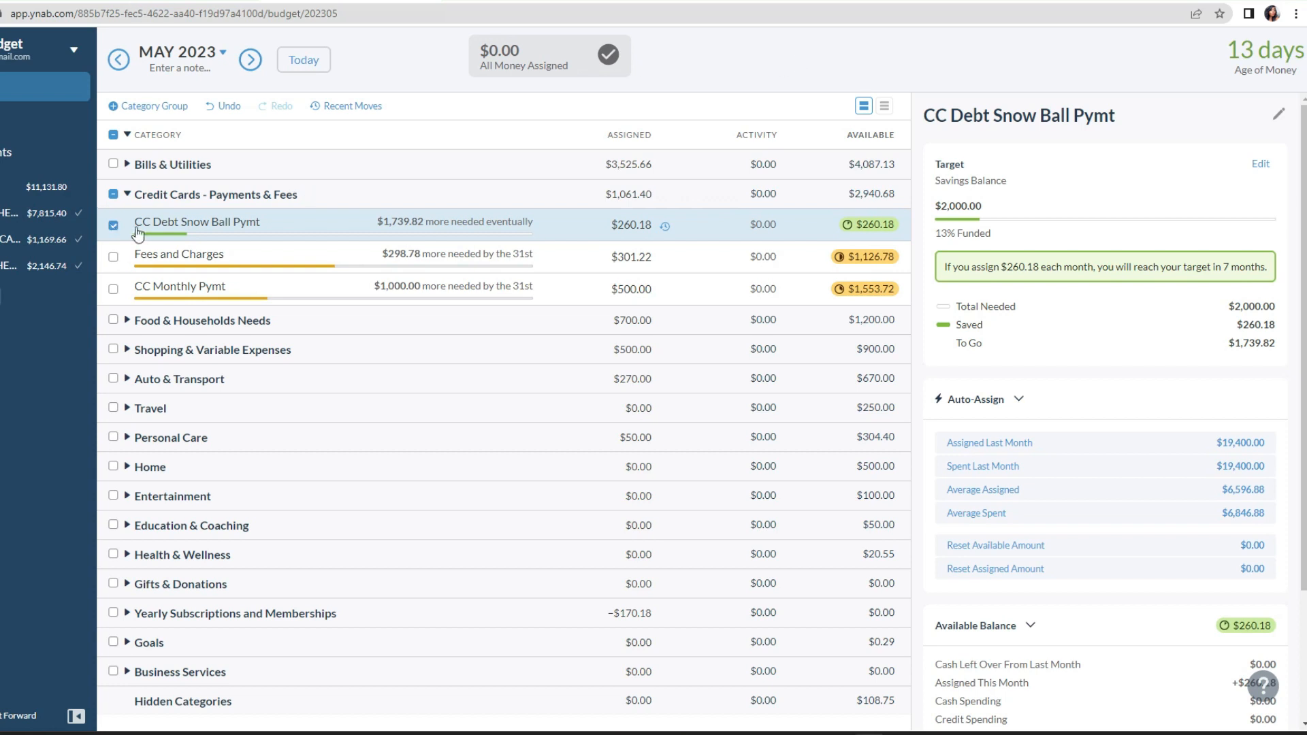
pyautogui.click(126, 194)
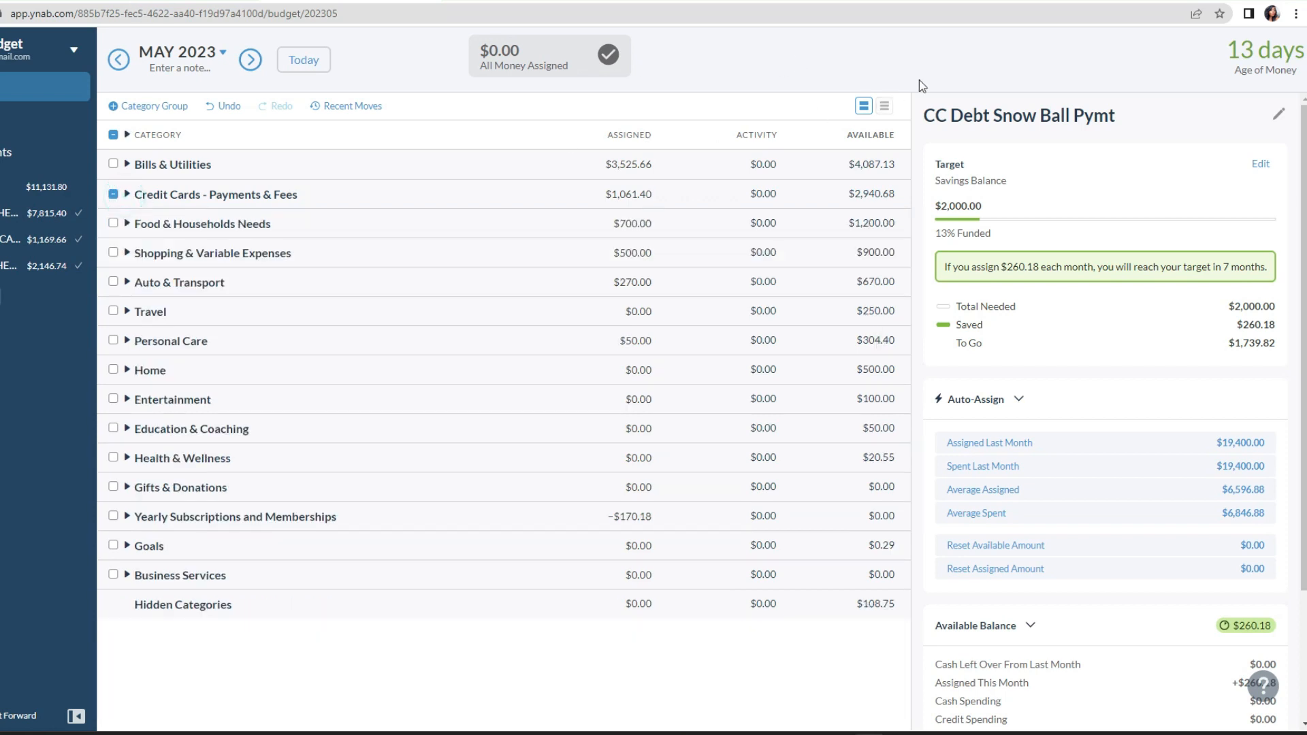
# Step: Review the assigned and available amounts in the Bills & Utilities group, then collapse all category groups
pyautogui.click(945, 61)
pyautogui.click(128, 165)
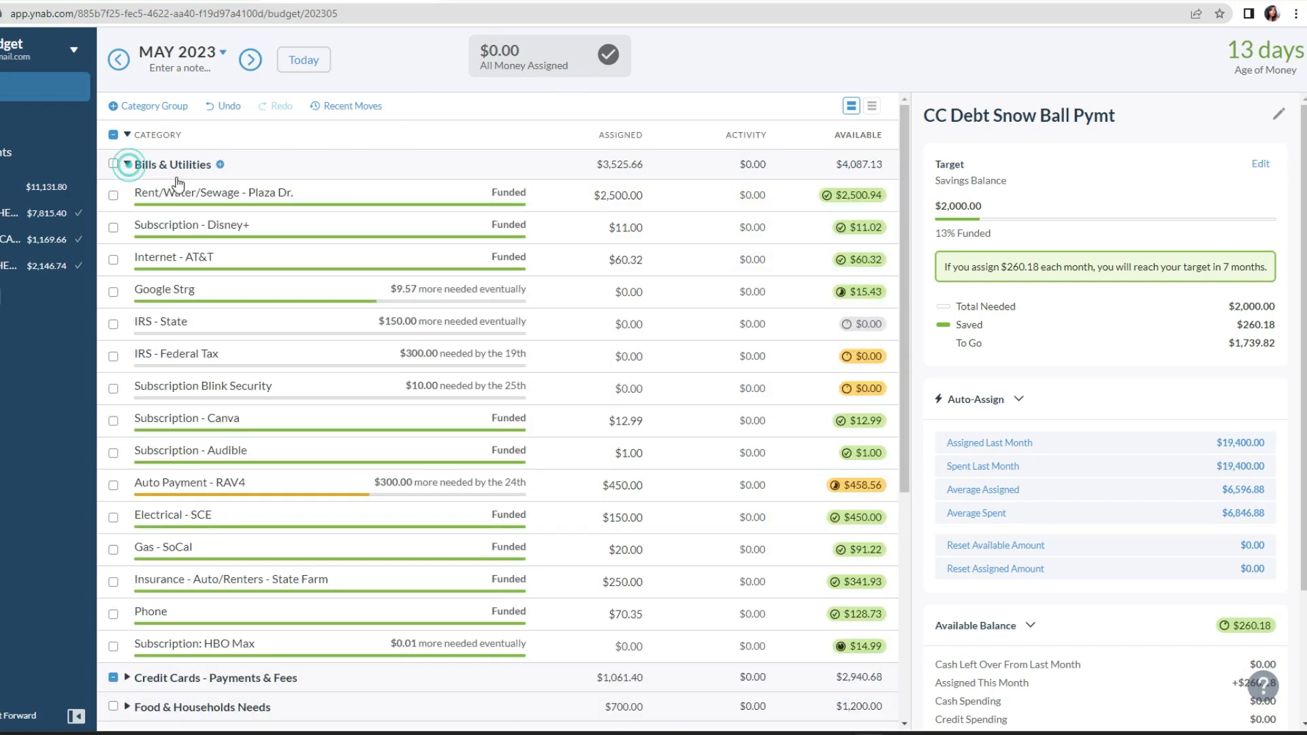
pyautogui.click(603, 292)
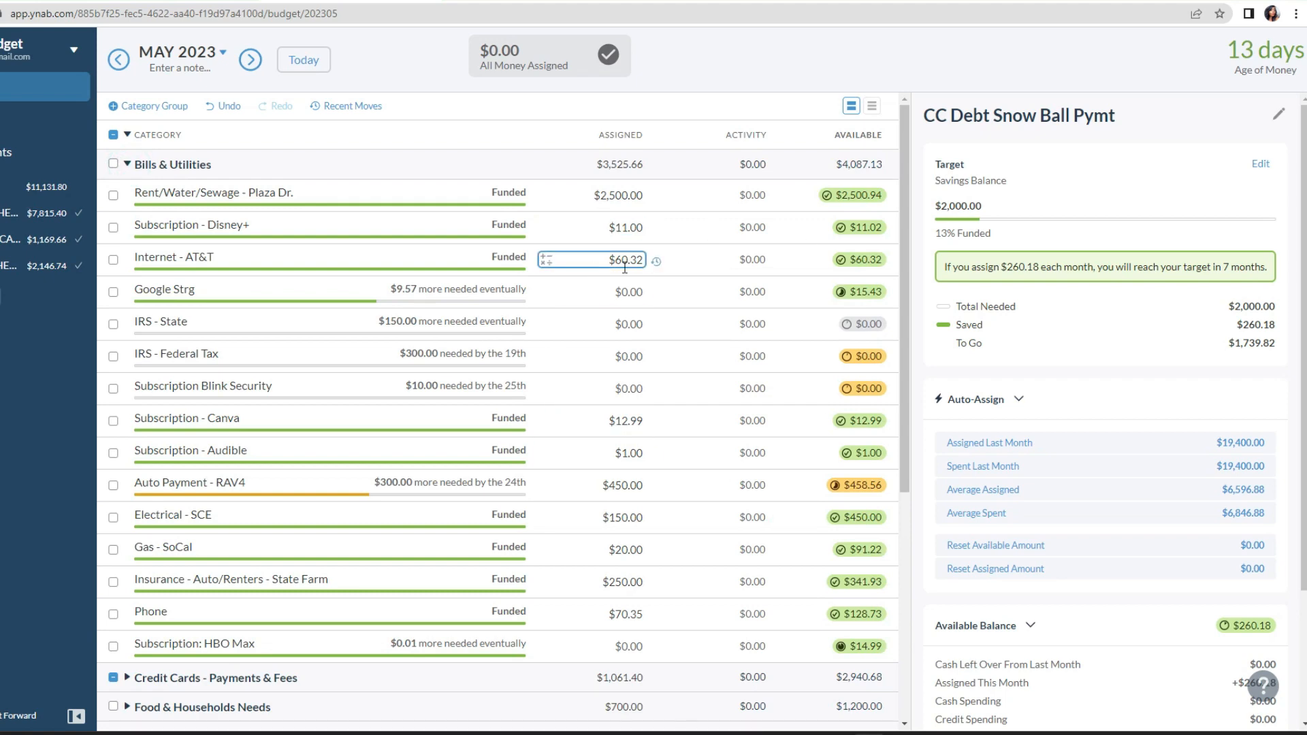
pyautogui.scroll(-3, 674, 317)
pyautogui.scroll(3, 674, 313)
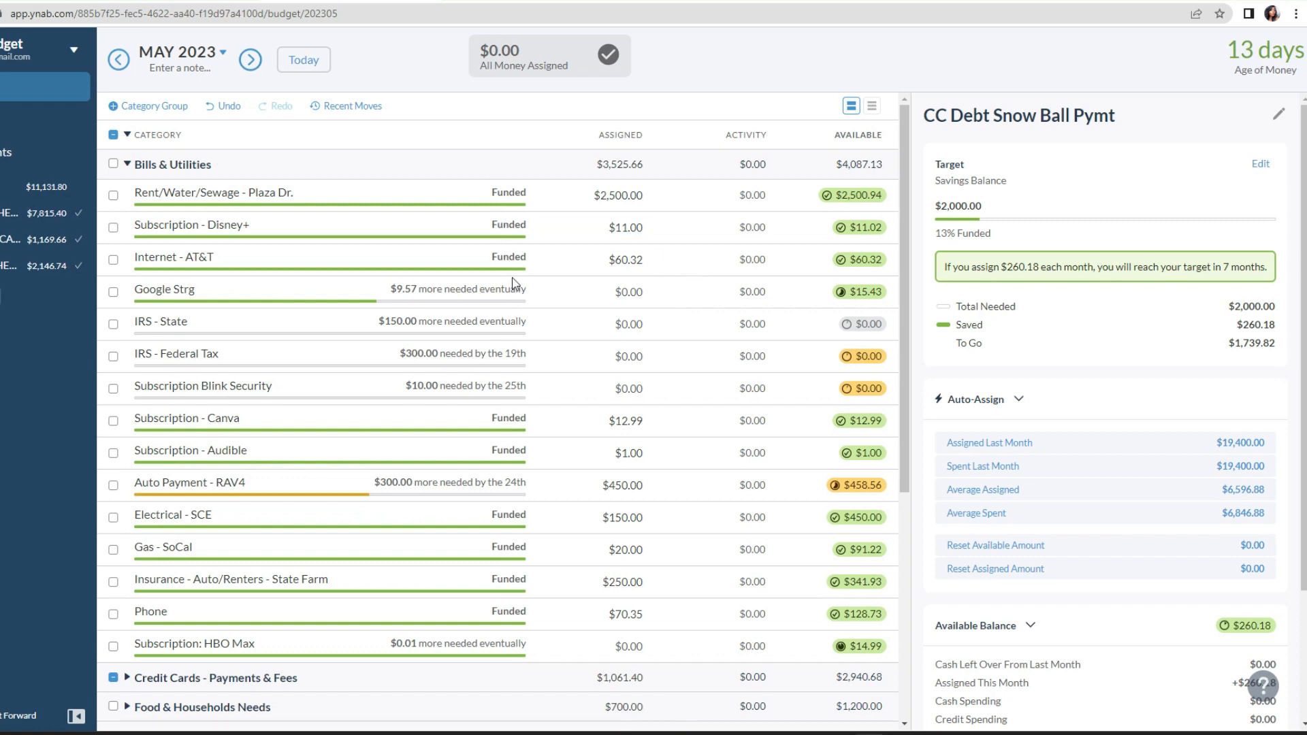
pyautogui.click(127, 136)
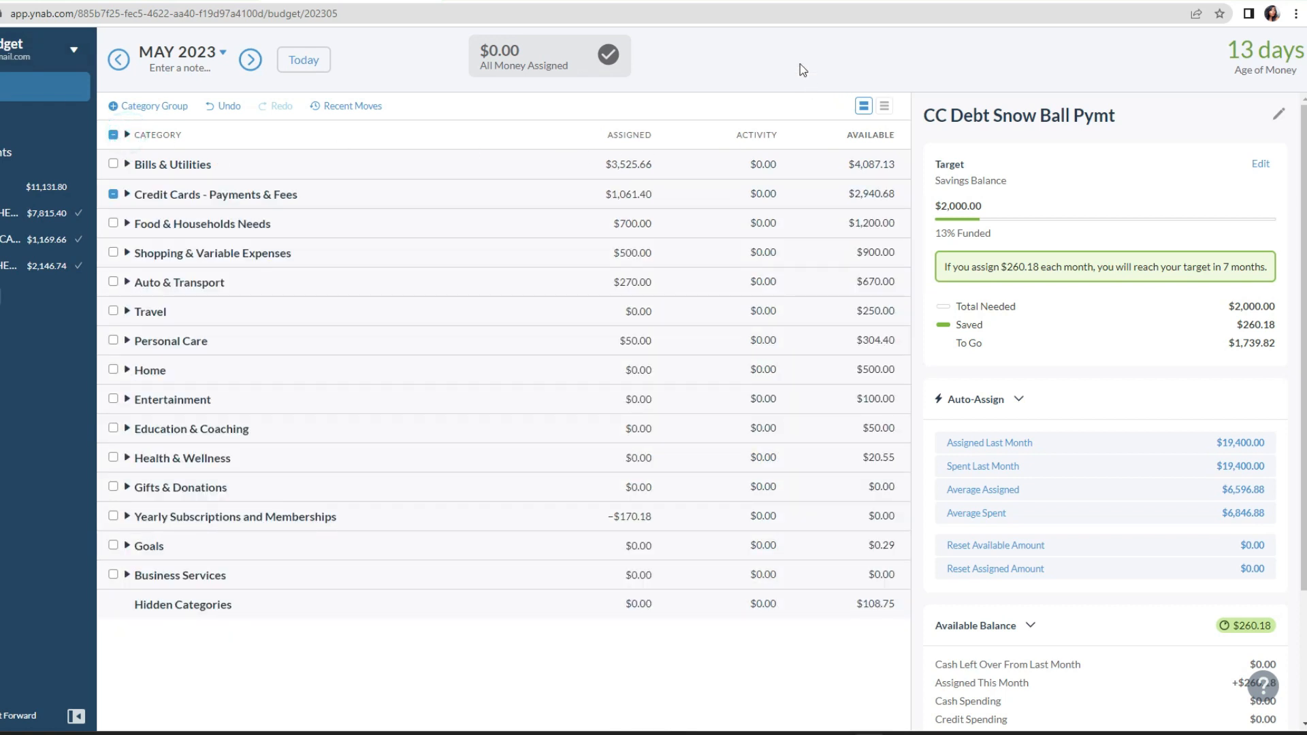